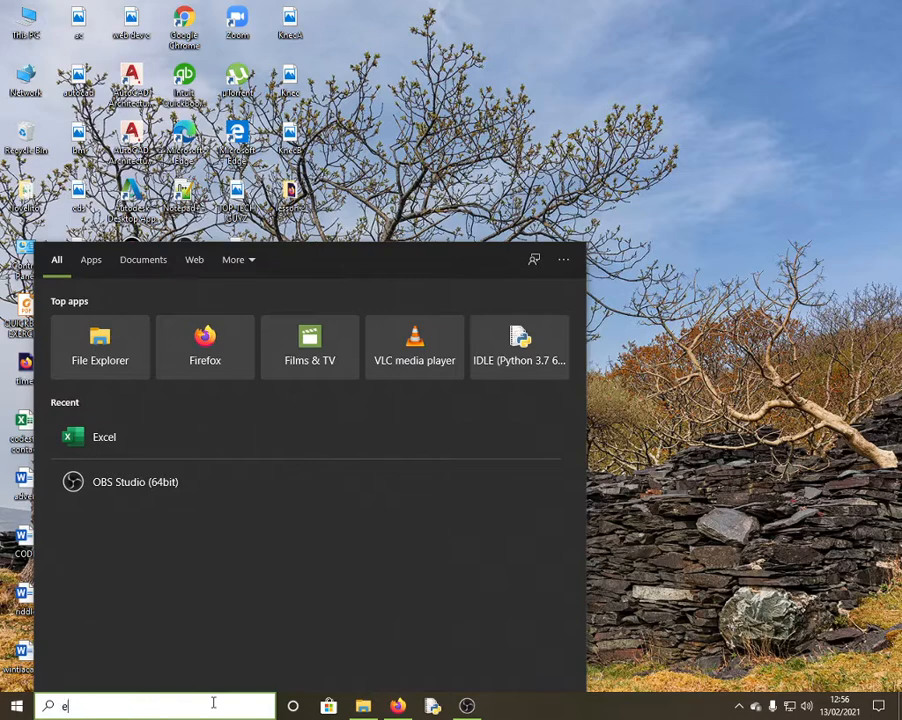
Launch Excel by searching 'ex' in the Windows Start menu
{"action": "type", "text": "x"}
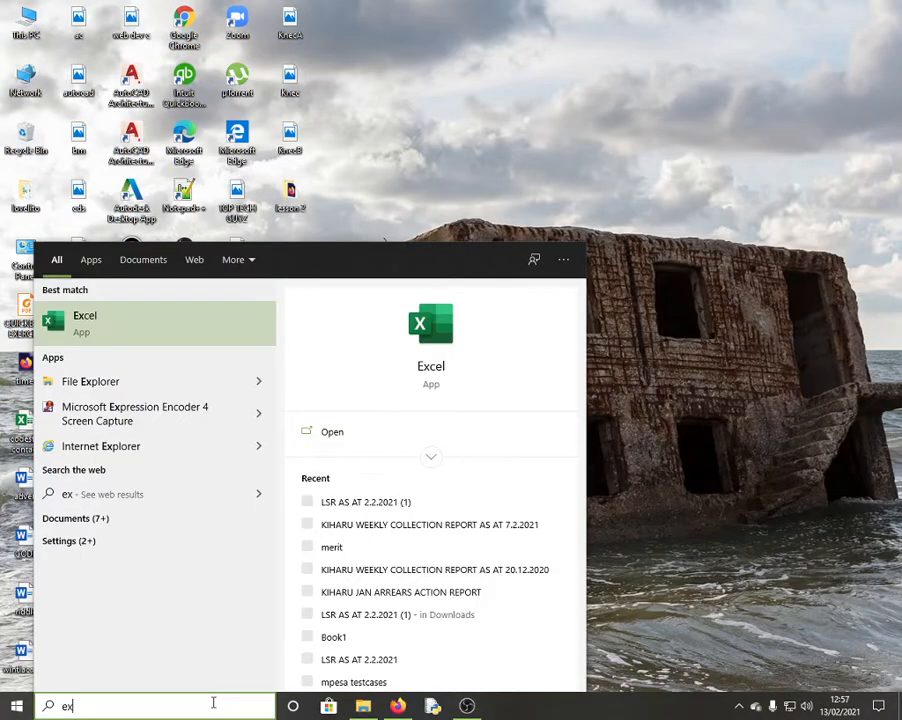
{"action": "key", "text": "Return"}
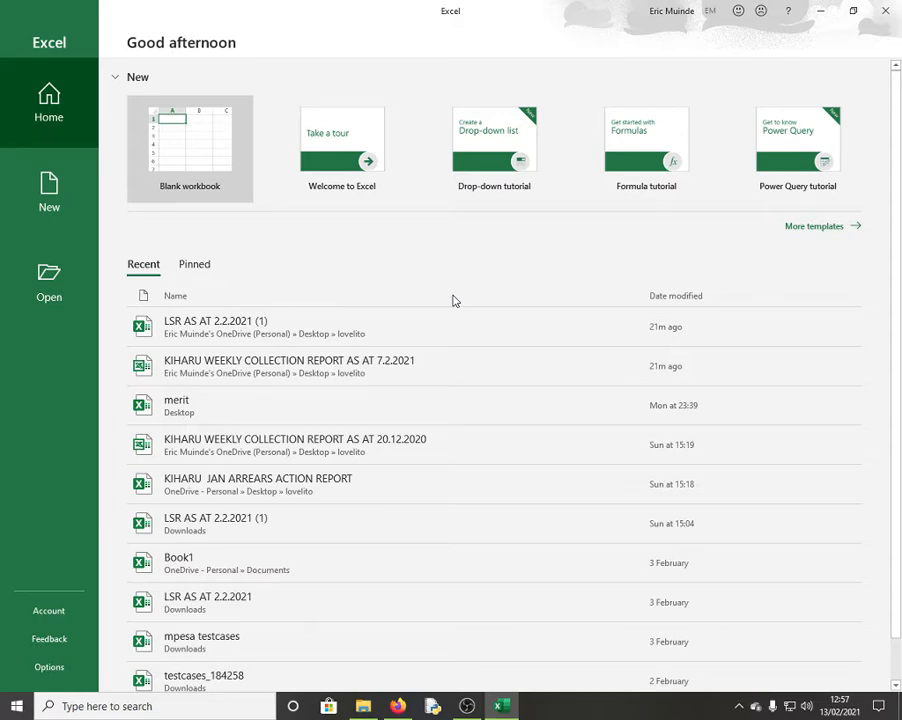
Choose Blank workbook to open an empty Book1
{"action": "left_click", "coordinate": [209, 152]}
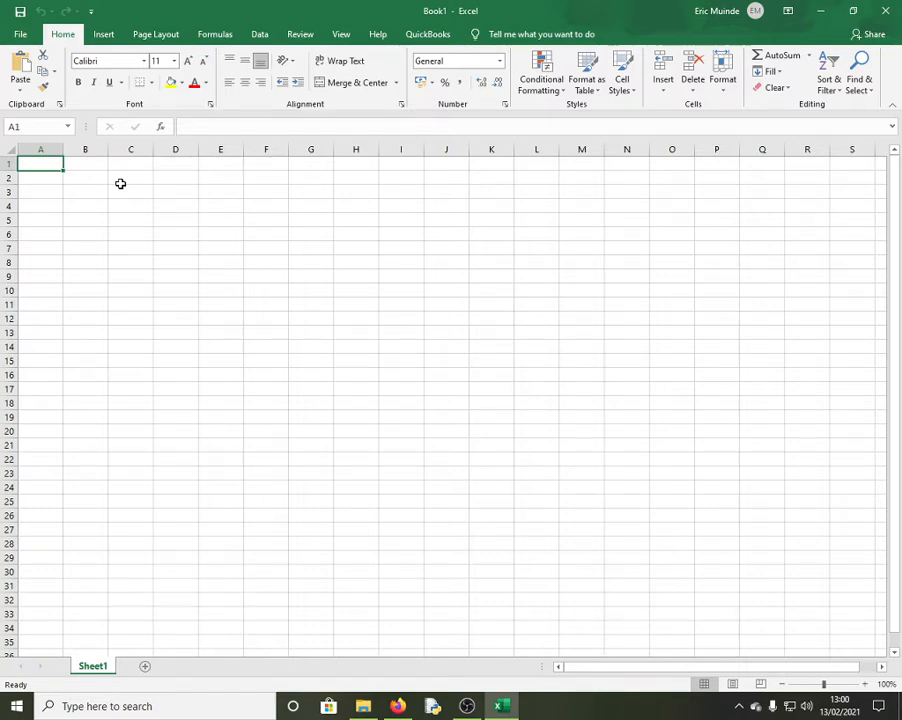
Paste the student marks table into A1 and add headings total, average and highest in G1:I1
{"action": "key", "text": "ctrl+v"}
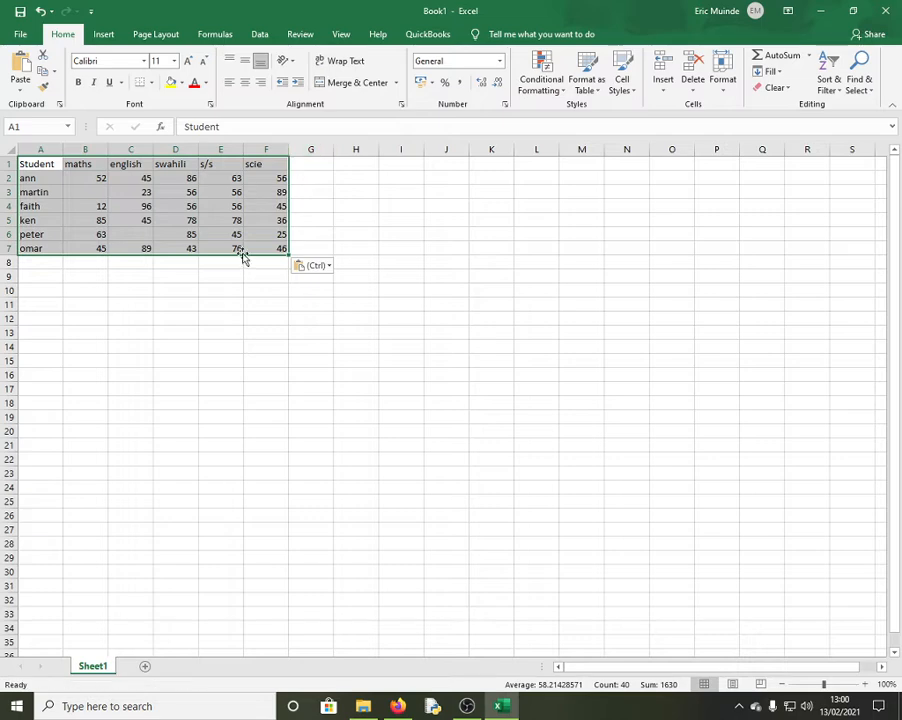
{"action": "left_click", "coordinate": [321, 203]}
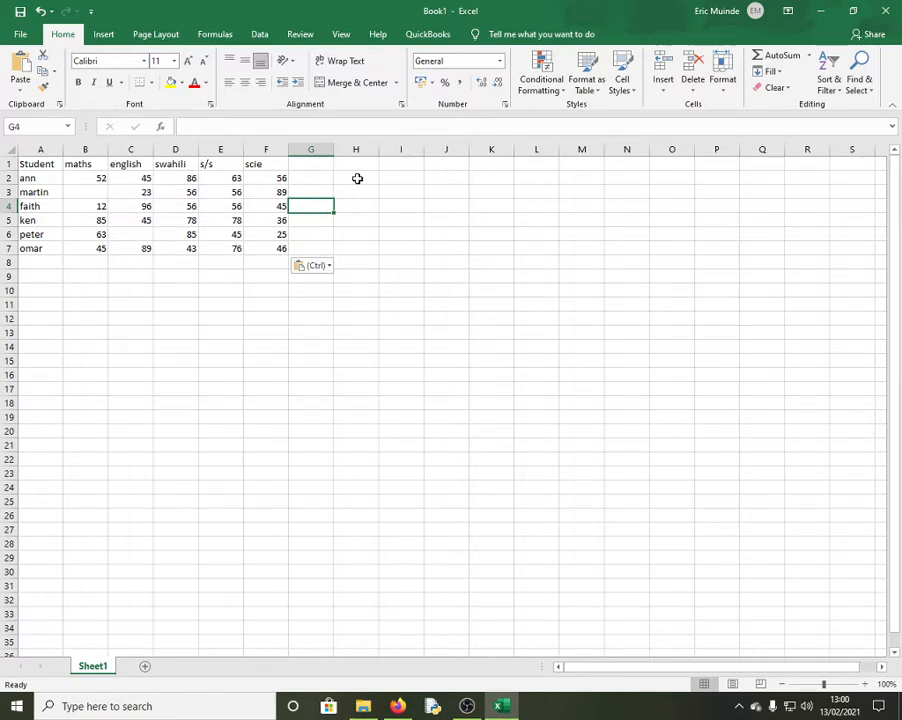
{"action": "left_click", "coordinate": [310, 165]}
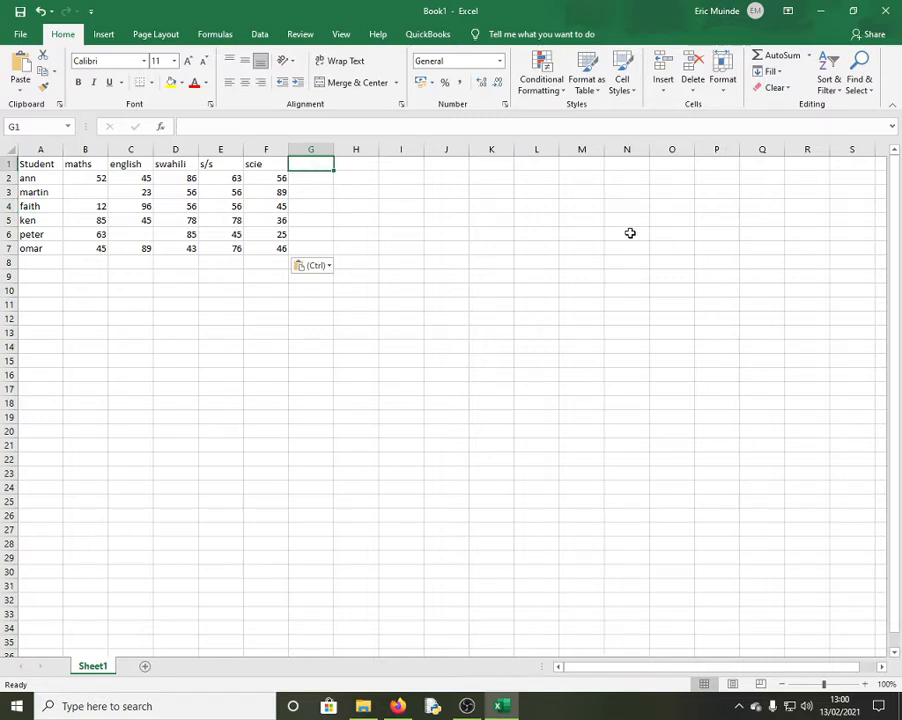
{"action": "type", "text": "t"}
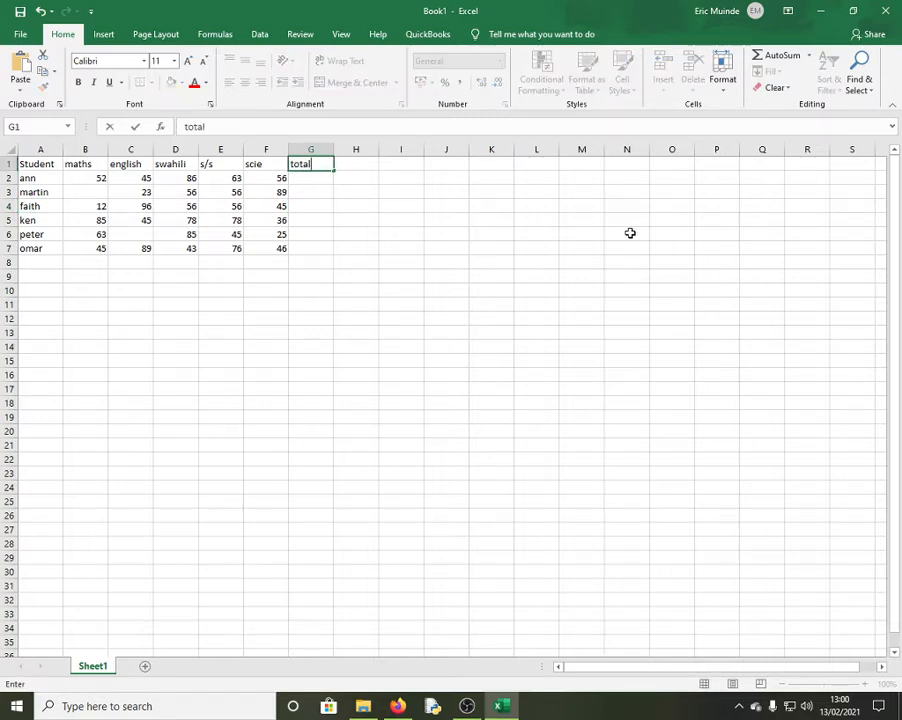
{"action": "type", "text": "otal"}
{"action": "left_click", "coordinate": [353, 164]}
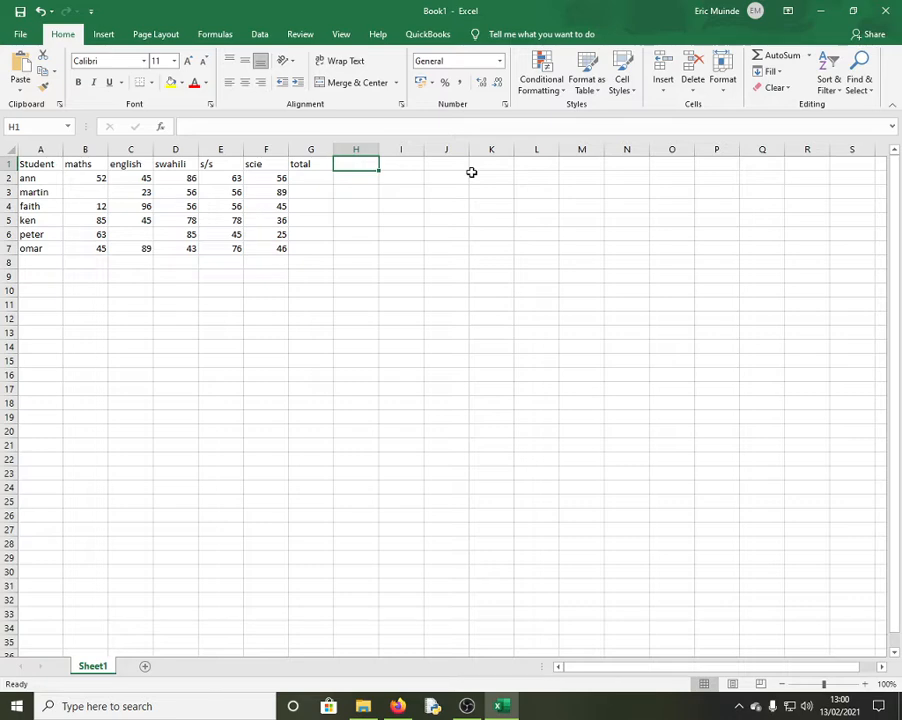
{"action": "type", "text": "aver"}
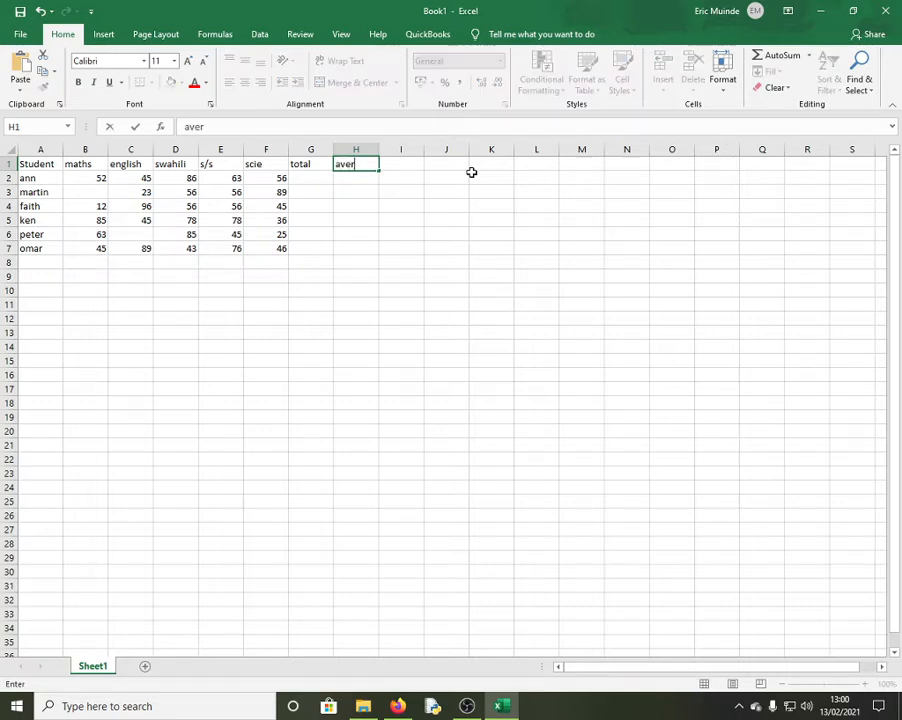
{"action": "type", "text": "age"}
{"action": "left_click", "coordinate": [396, 166]}
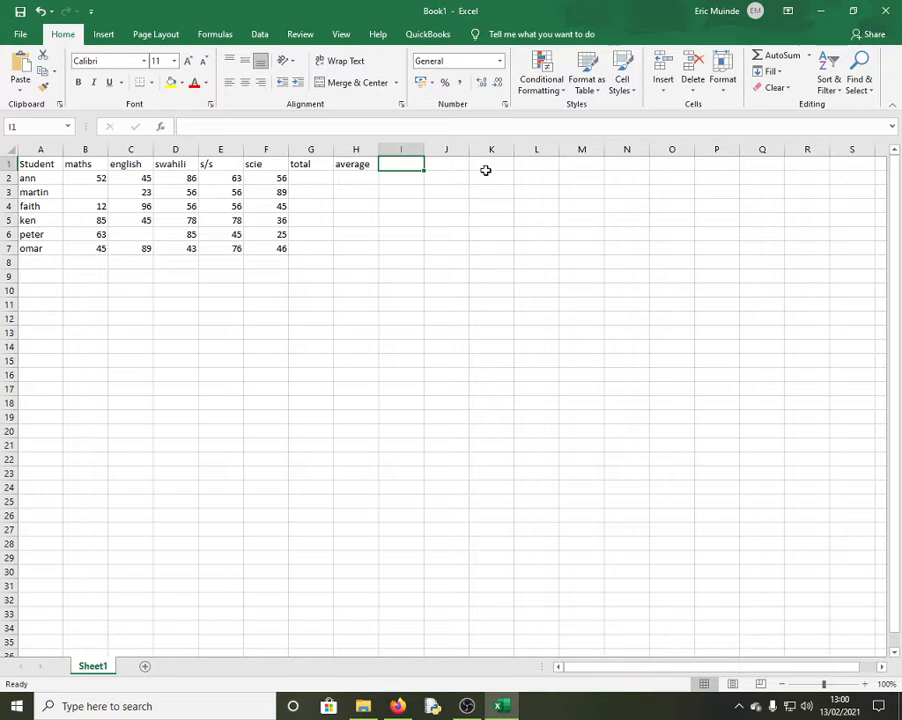
{"action": "type", "text": "m"}
{"action": "type", "text": "highest"}
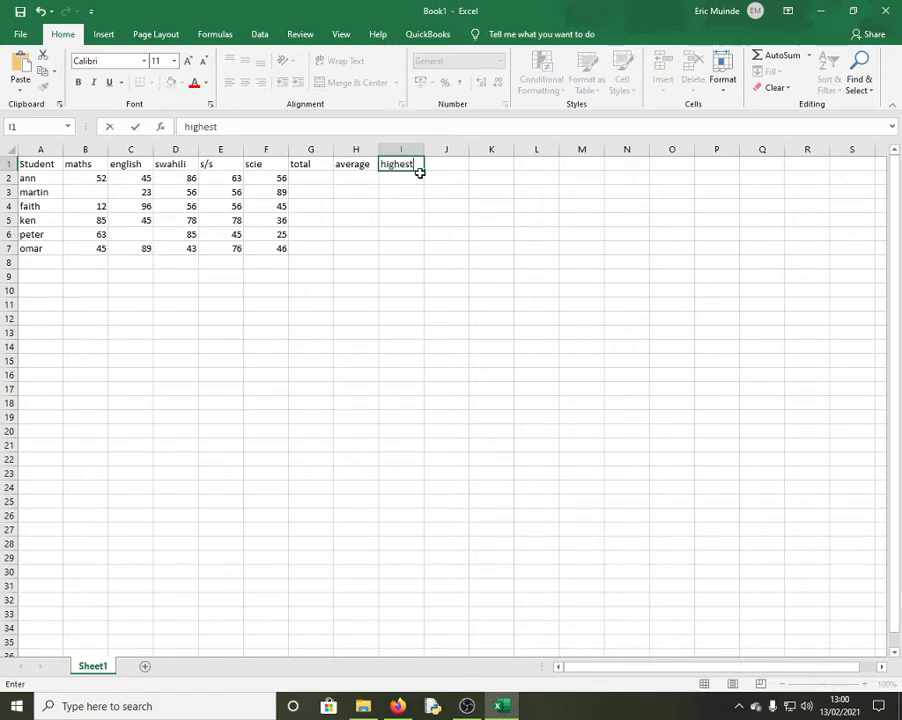
{"action": "left_click", "coordinate": [440, 164]}
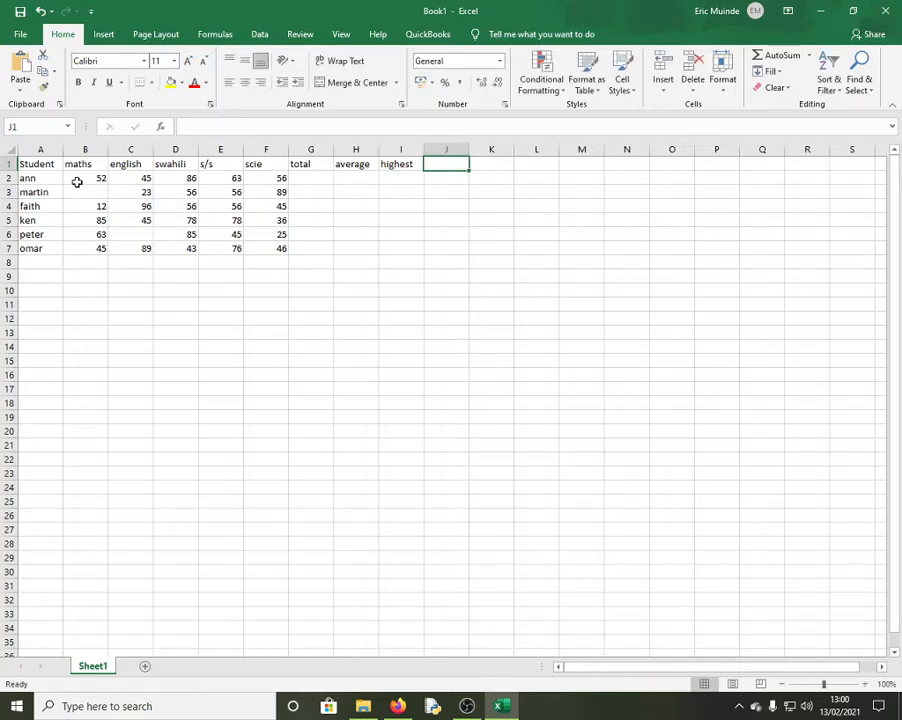
Check ann's marks, then add headings lowest, missed and position in J1:L1
{"action": "left_click_drag", "start_coordinate": [76, 182], "coordinate": [268, 172]}
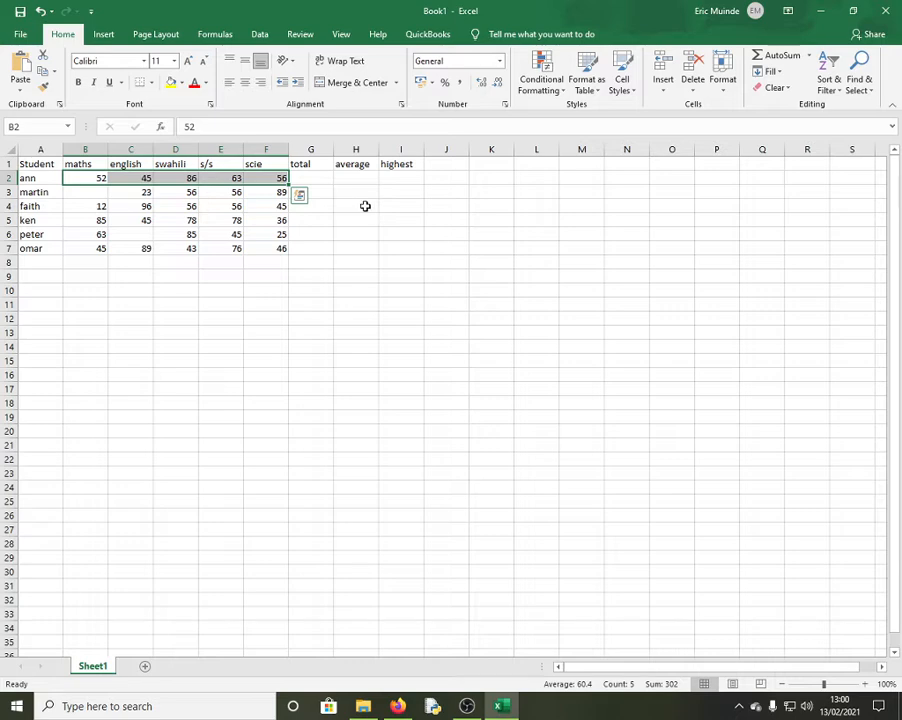
{"action": "left_click", "coordinate": [436, 164]}
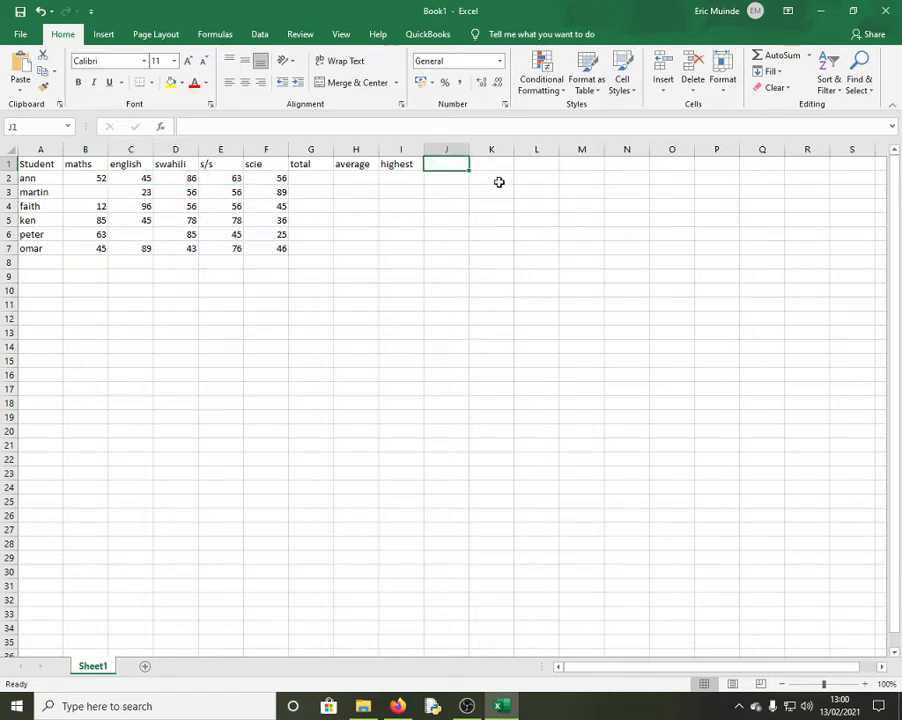
{"action": "type", "text": "lowest"}
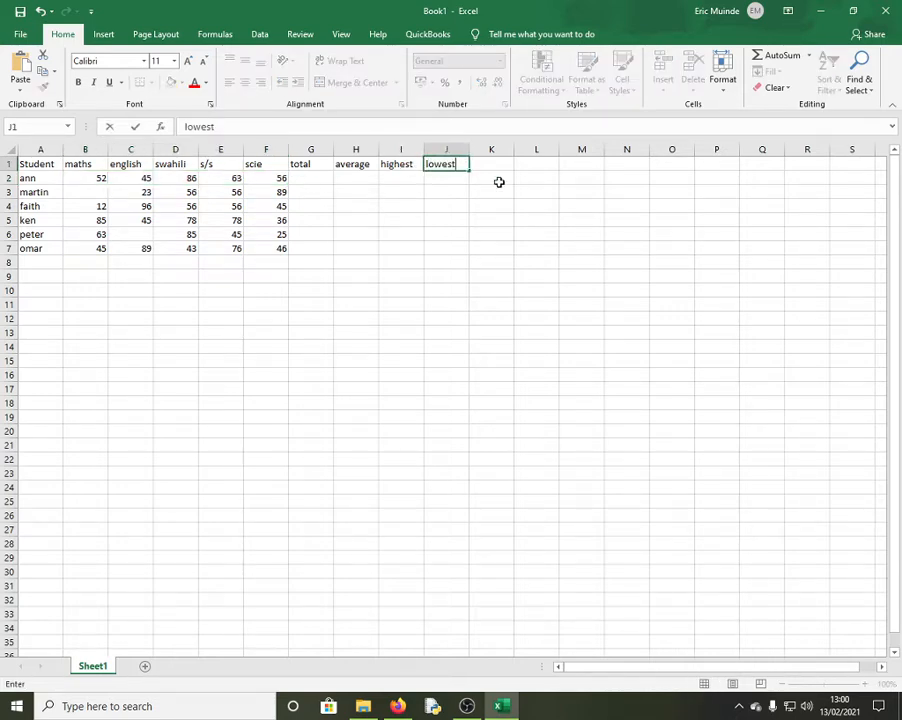
{"action": "left_click", "coordinate": [495, 166]}
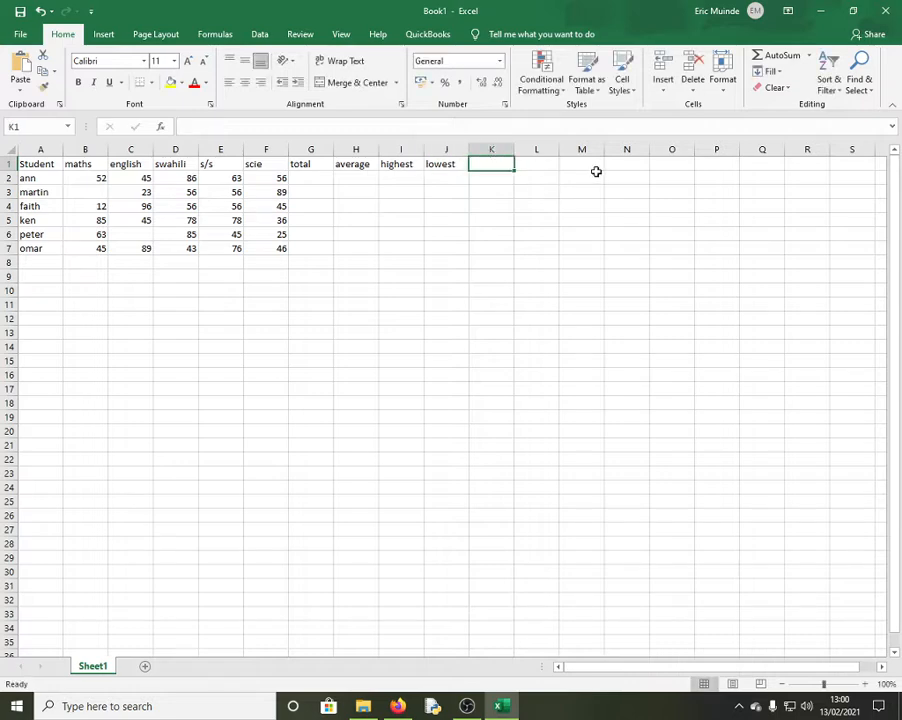
{"action": "type", "text": "missed"}
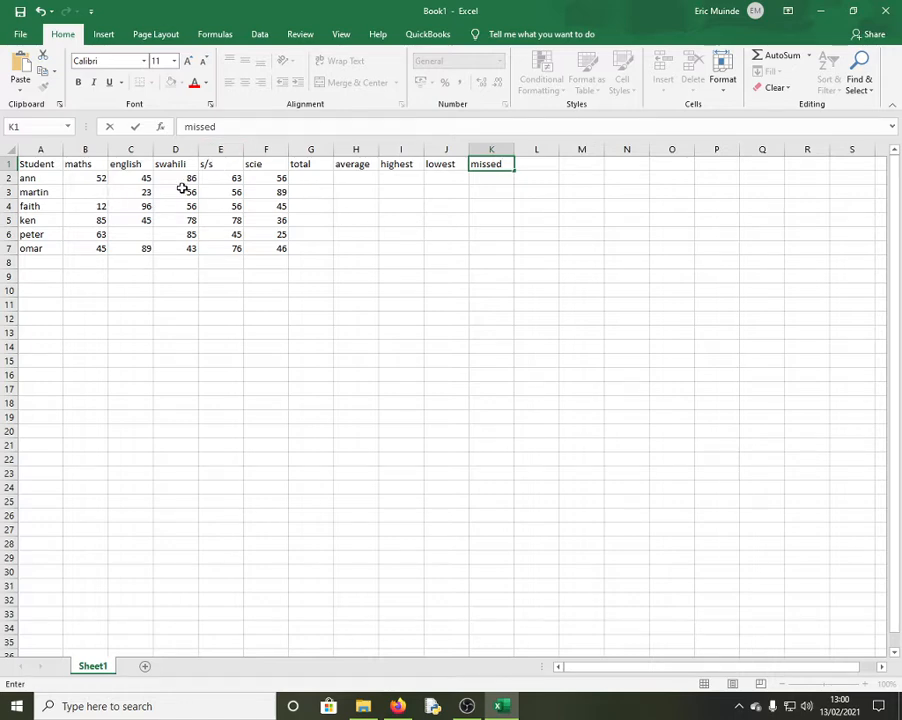
{"action": "left_click", "coordinate": [532, 165]}
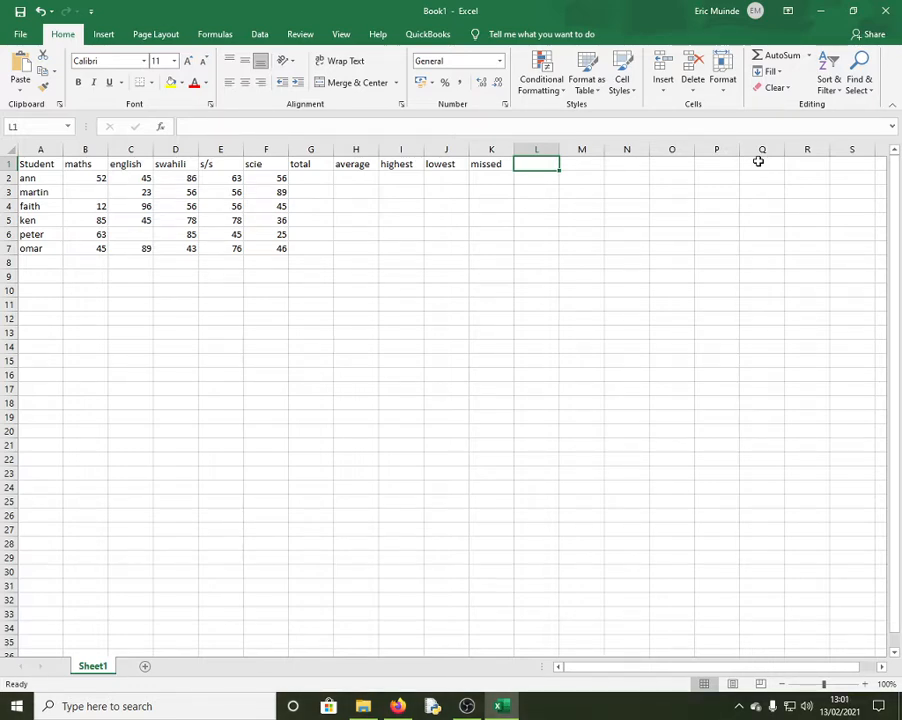
{"action": "type", "text": "grad"}
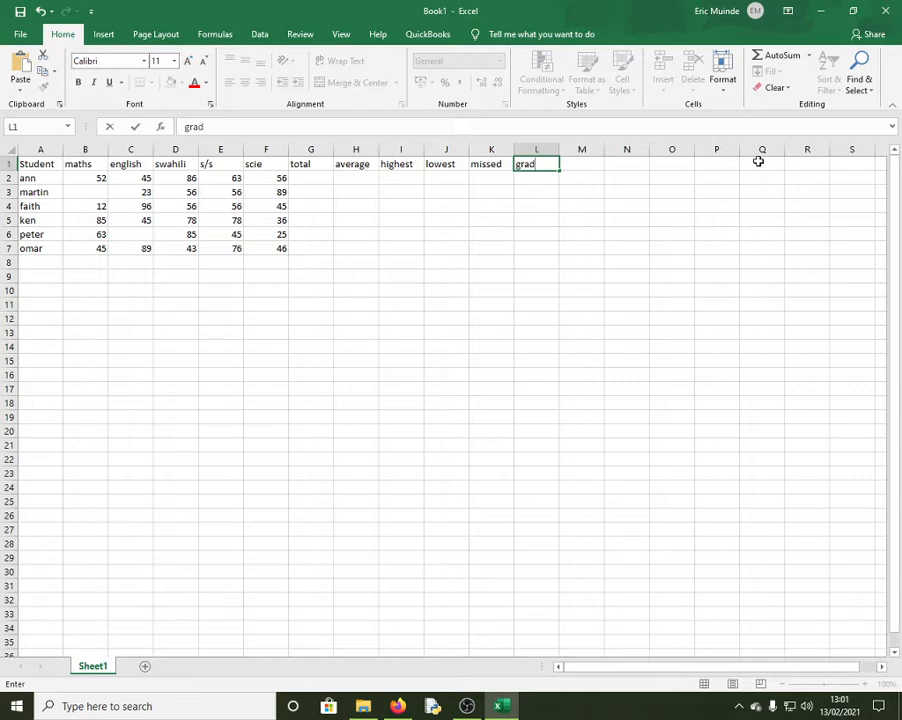
{"action": "key", "text": "BackSpace"}
{"action": "key", "text": "BackSpace"}
{"action": "key", "text": "BackSpace"}
{"action": "key", "text": "BackSpace"}
{"action": "type", "text": "position"}
{"action": "left_click", "coordinate": [578, 162]}
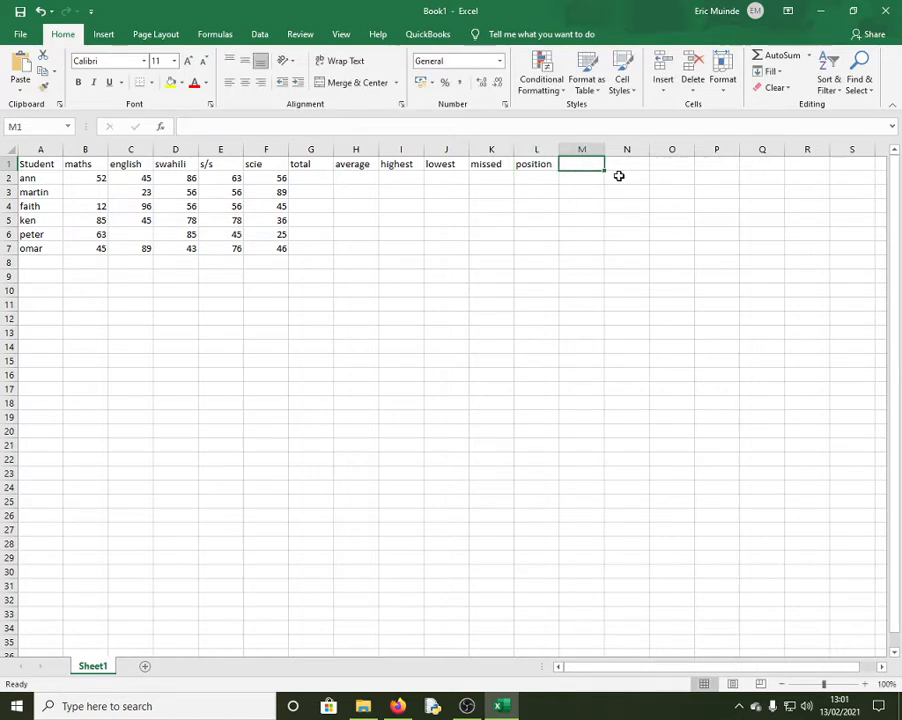
Add headings grade, Humanity and science in M1:O1 and widen column N to fit Humanity
{"action": "type", "text": "grade"}
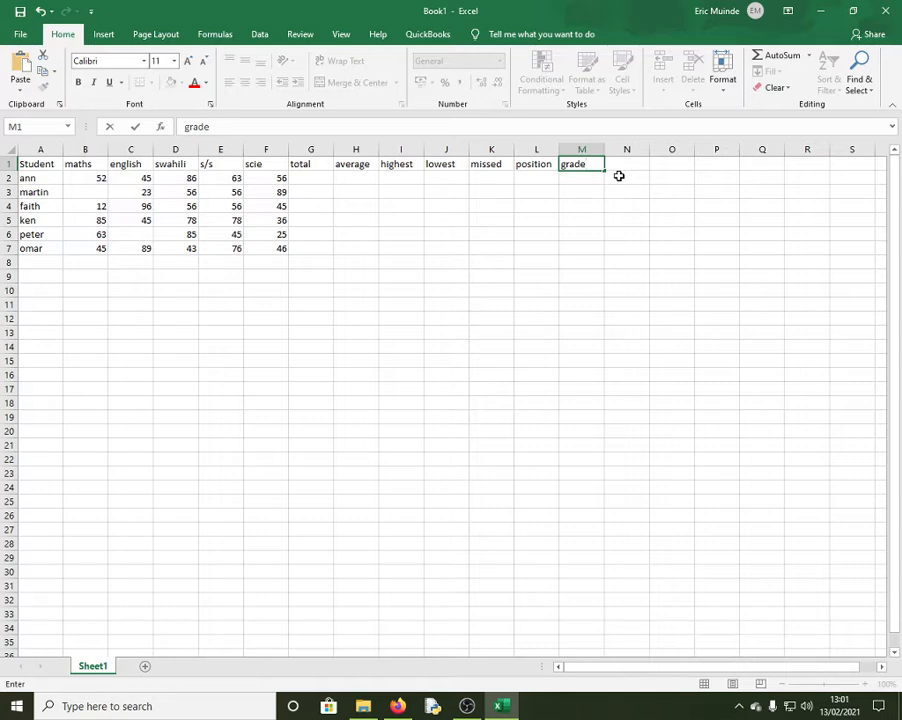
{"action": "left_click", "coordinate": [630, 166]}
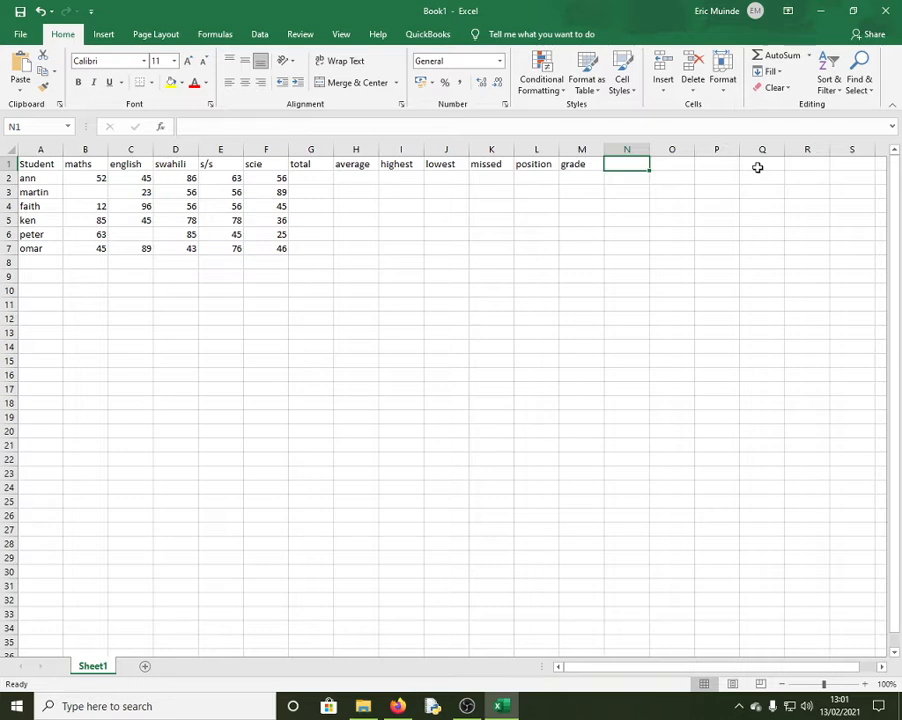
{"action": "type", "text": "Huma"}
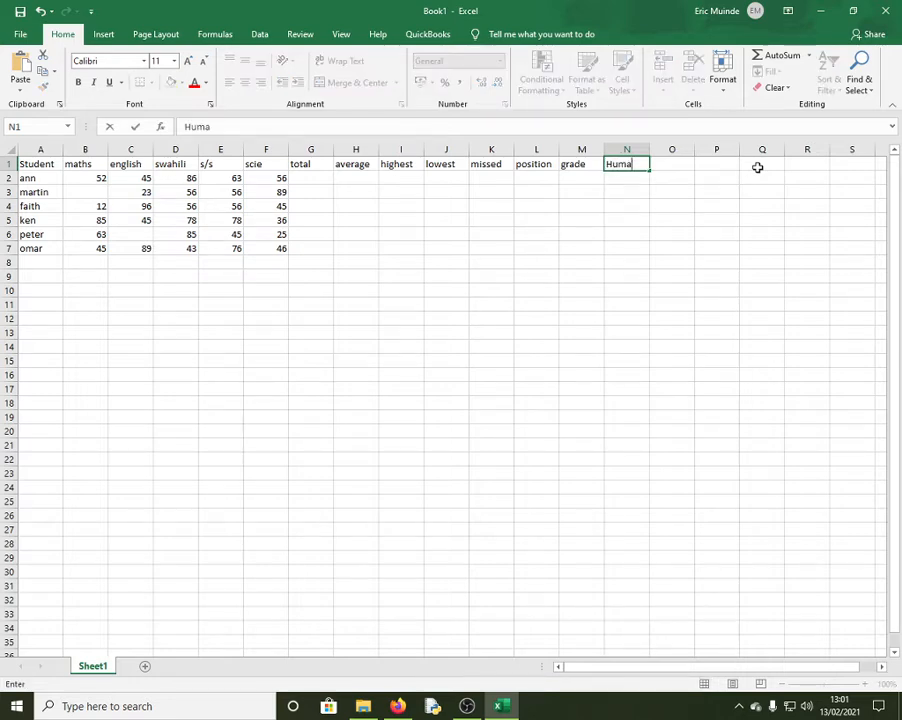
{"action": "type", "text": "nity"}
{"action": "left_click", "coordinate": [672, 193]}
{"action": "left_click", "coordinate": [666, 163]}
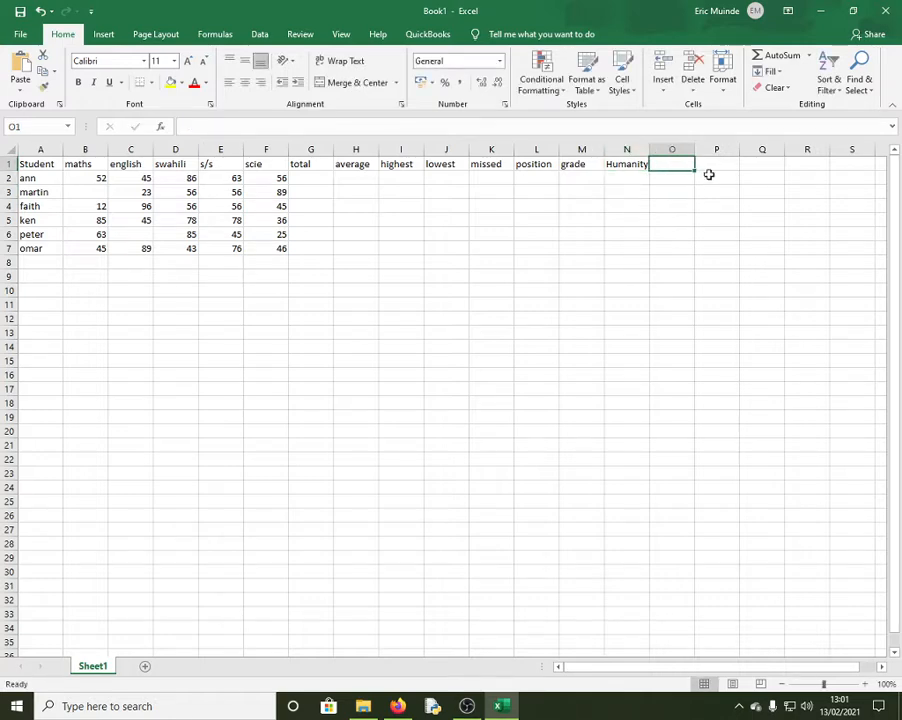
{"action": "type", "text": "scien"}
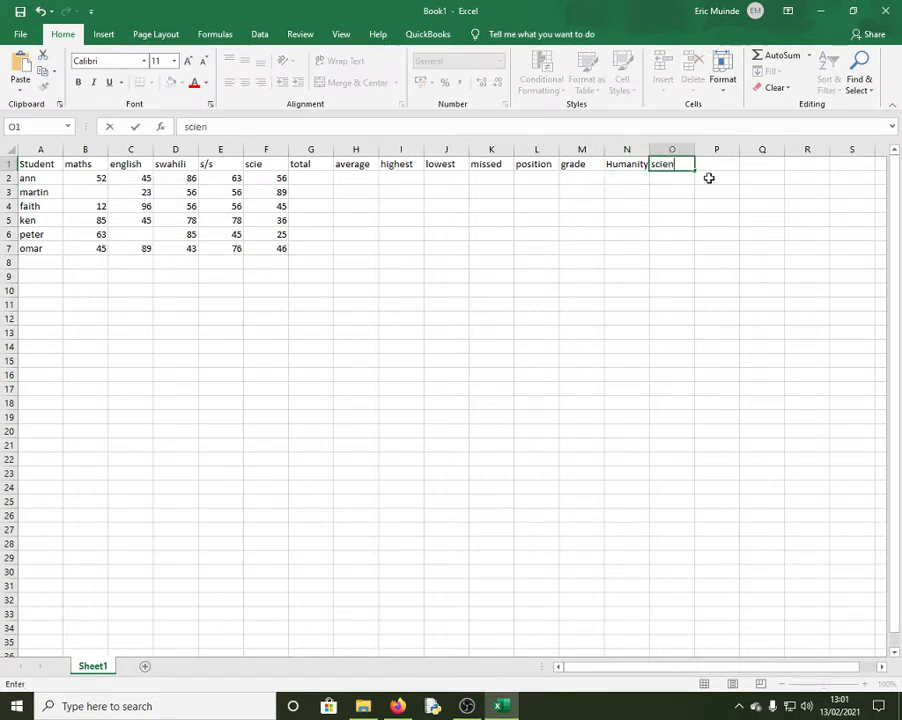
{"action": "type", "text": "ce"}
{"action": "left_click", "coordinate": [640, 180]}
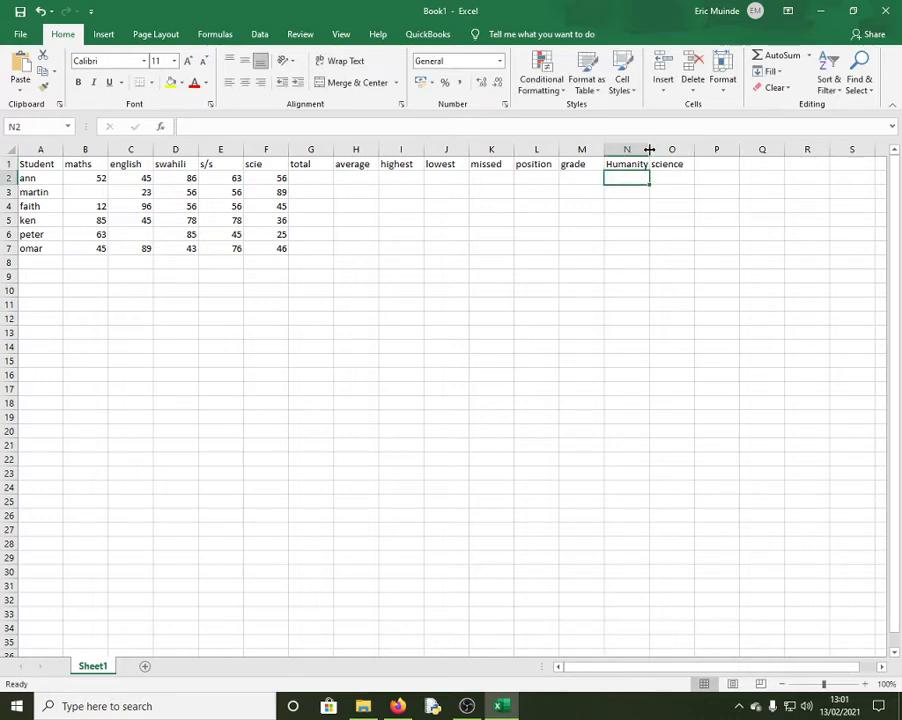
{"action": "left_click_drag", "start_coordinate": [645, 148], "coordinate": [657, 150]}
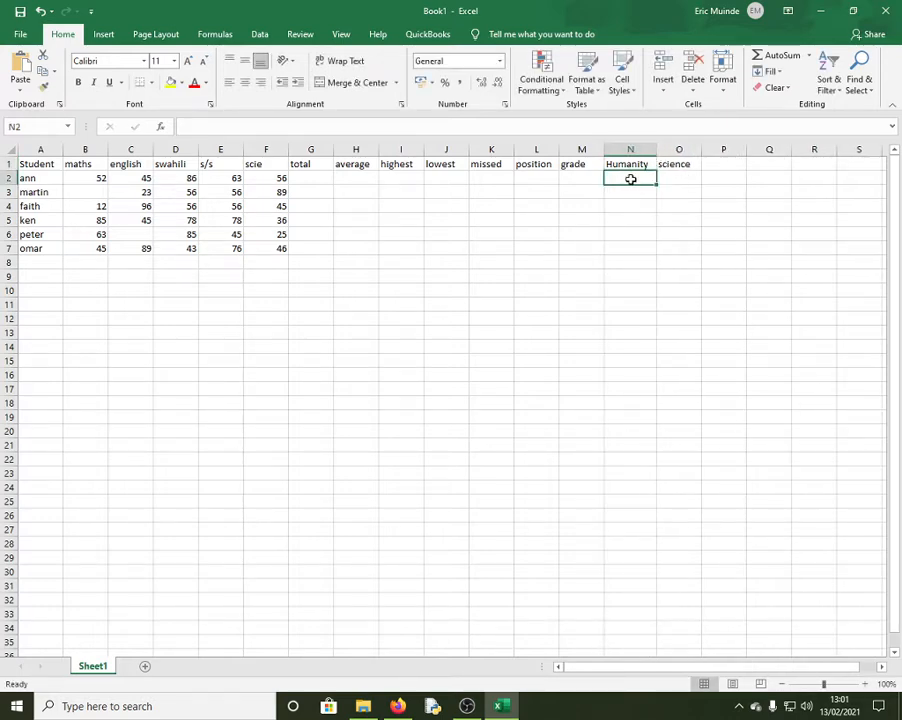
Enter =SUM(B2:F2) in G2 and fill it to G7, giving totals 302, 224, 265, 322, 218, 299
{"action": "left_click", "coordinate": [674, 179]}
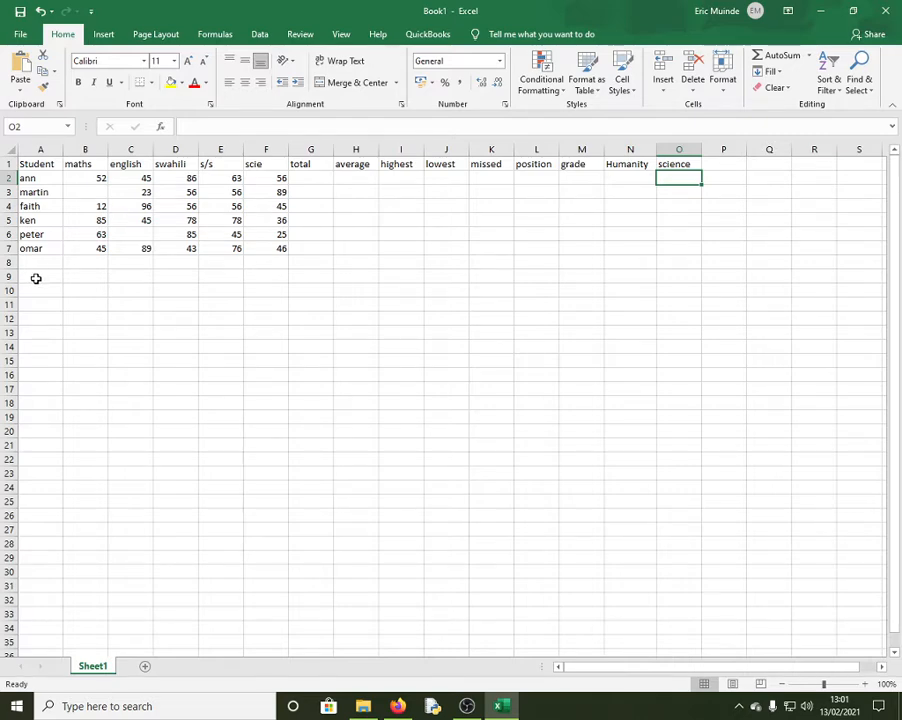
{"action": "left_click", "coordinate": [314, 179]}
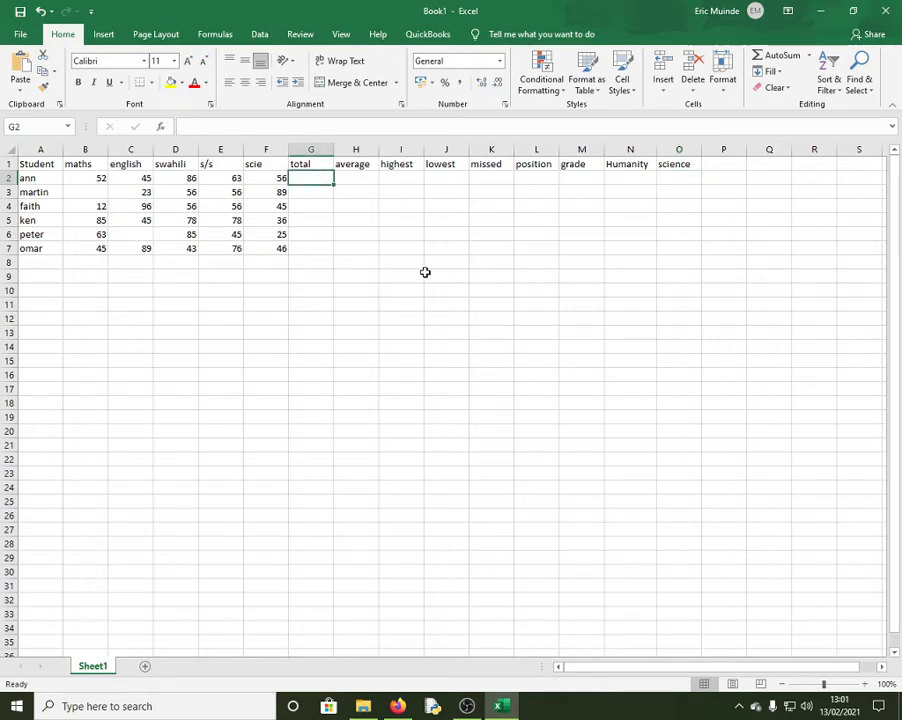
{"action": "type", "text": "=s"}
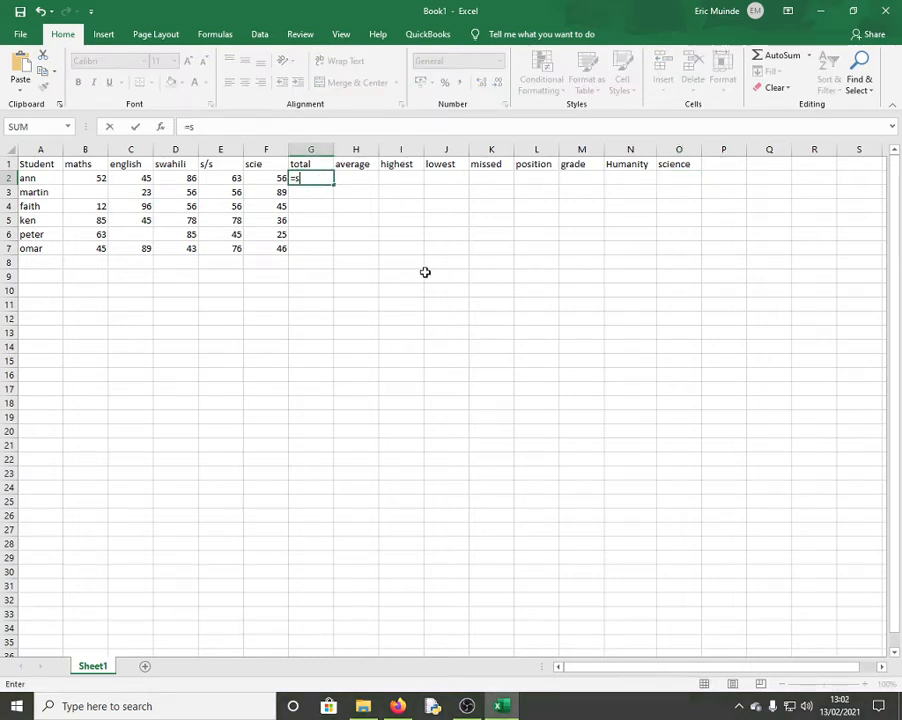
{"action": "type", "text": "um("}
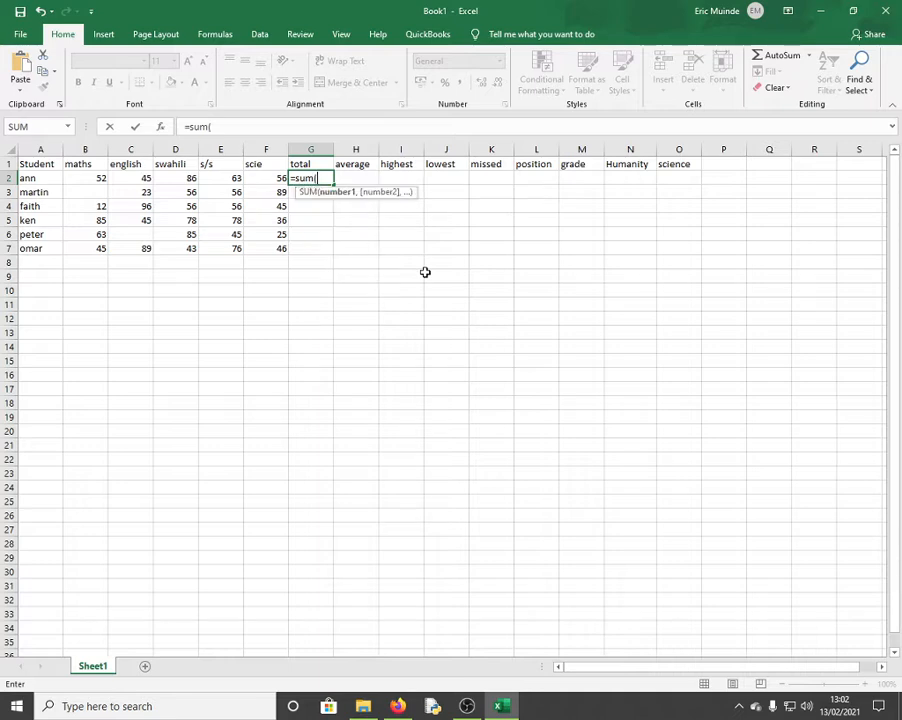
{"action": "left_click_drag", "start_coordinate": [70, 178], "coordinate": [221, 179]}
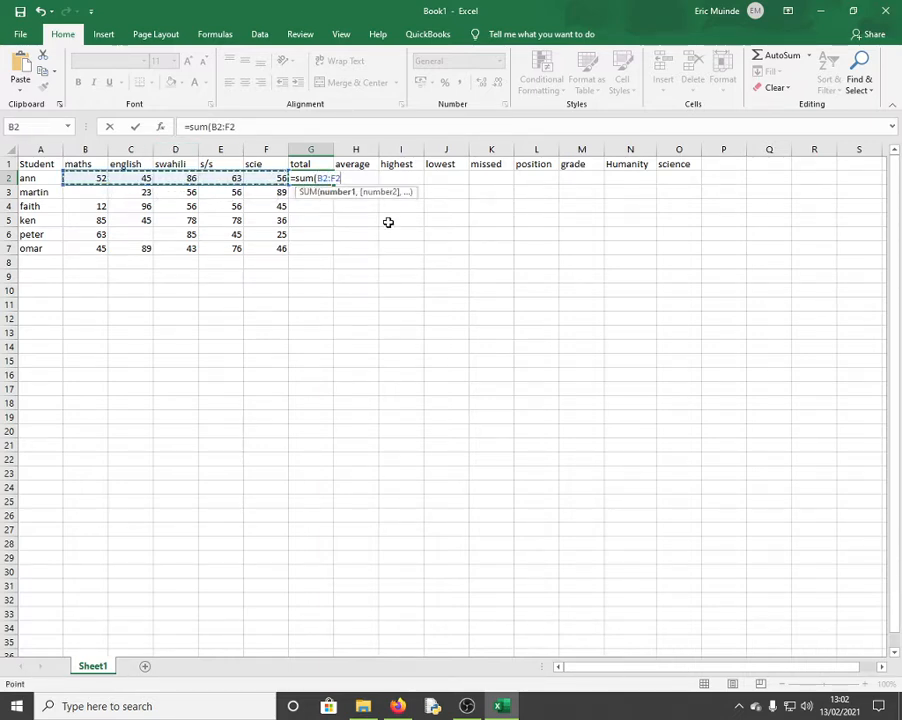
{"action": "key", "text": "Return"}
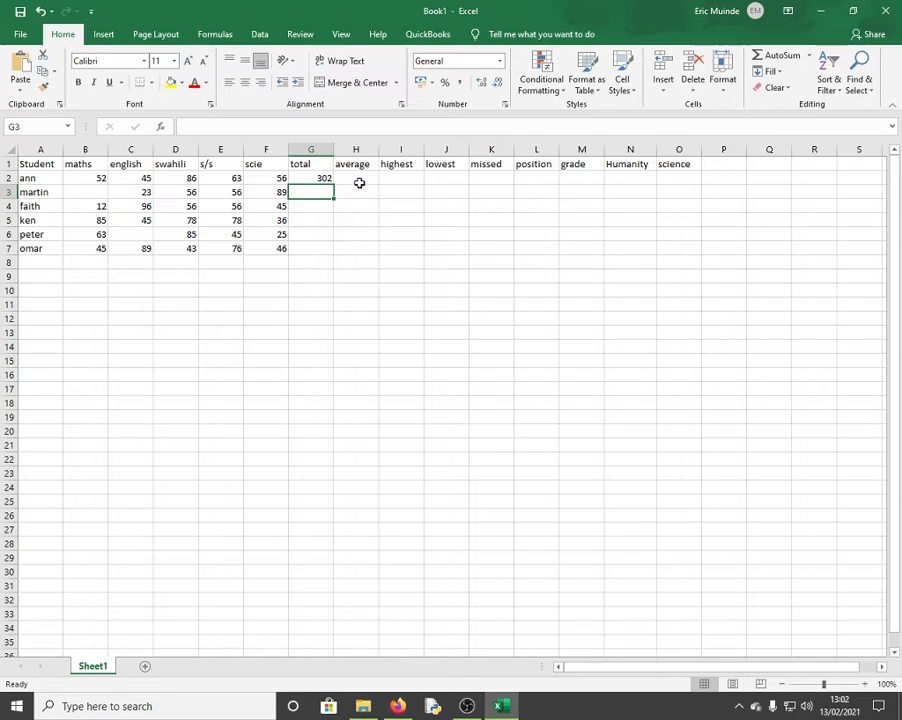
{"action": "left_click", "coordinate": [318, 178]}
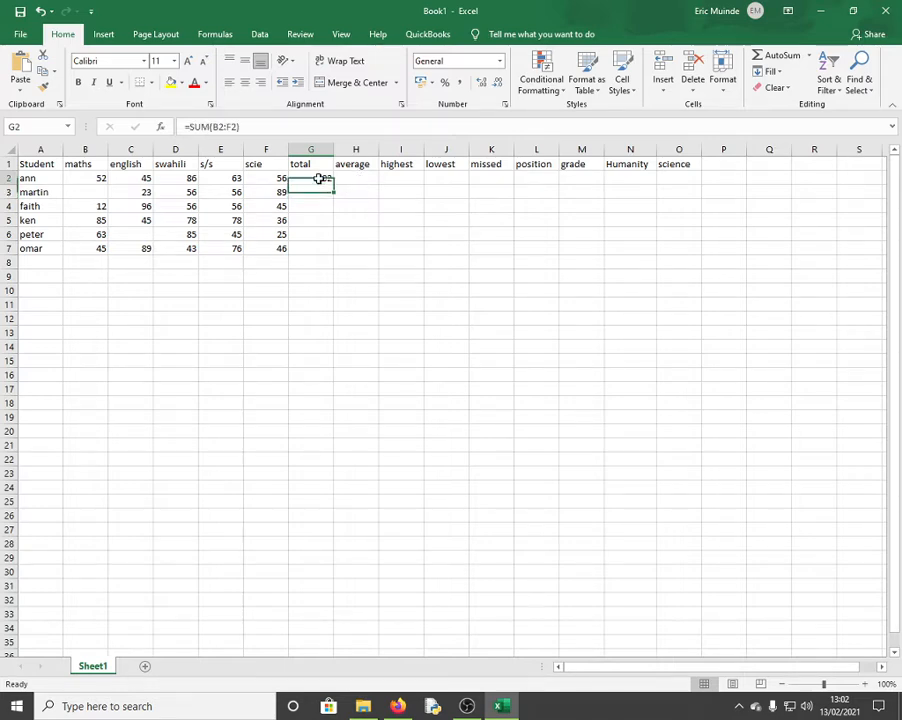
{"action": "left_click_drag", "start_coordinate": [333, 184], "coordinate": [333, 256]}
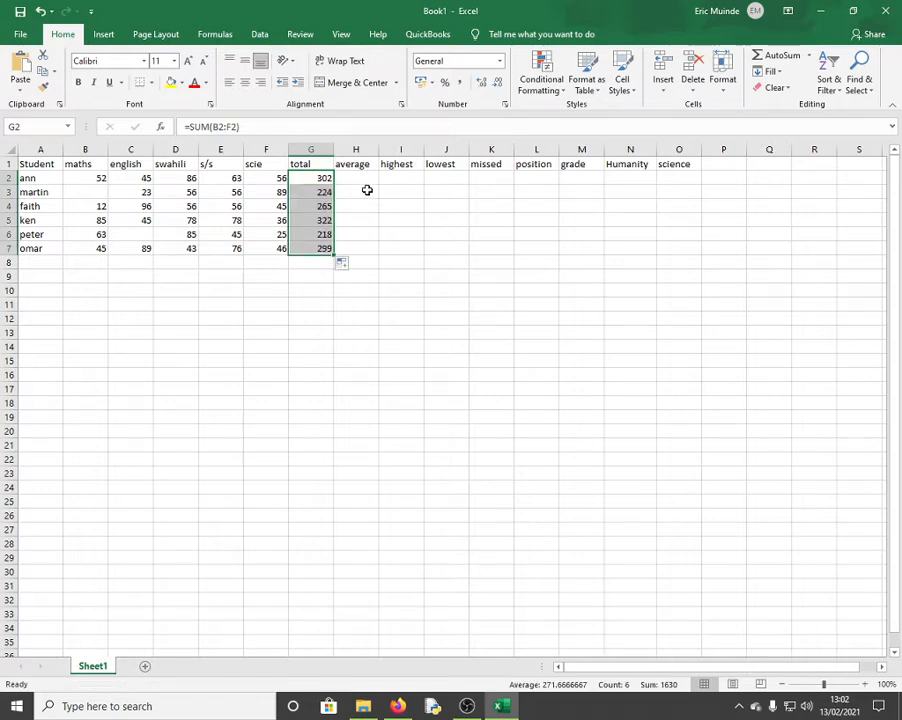
{"action": "left_click", "coordinate": [366, 183]}
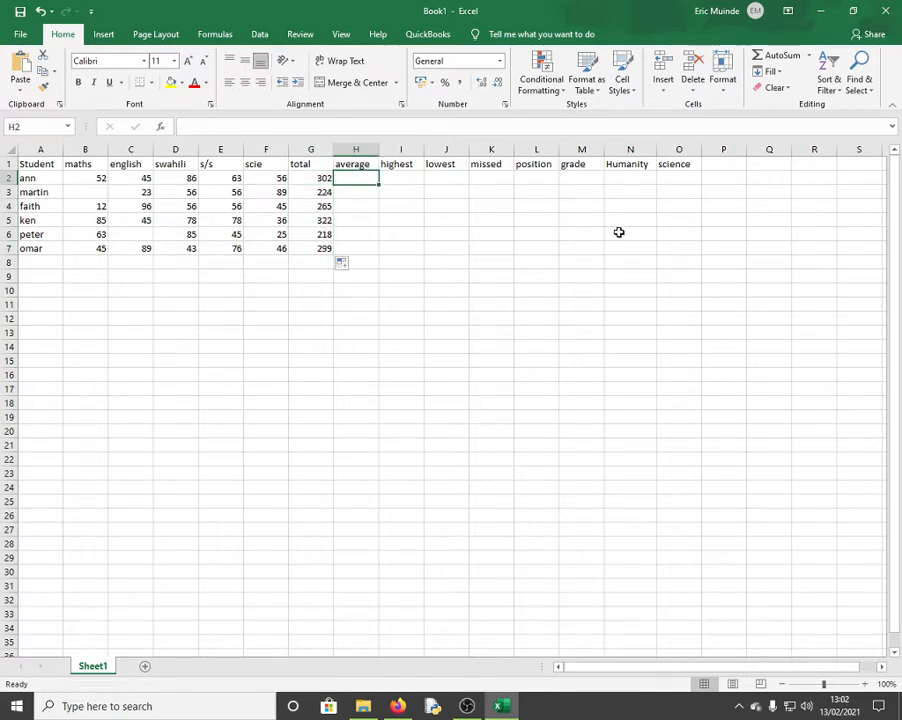
Enter =AVERAGE(B2:F2) in H2 and fill it to H7 (60.4, 56, 53, 64.4, 54.5, 59.8)
{"action": "type", "text": "=av"}
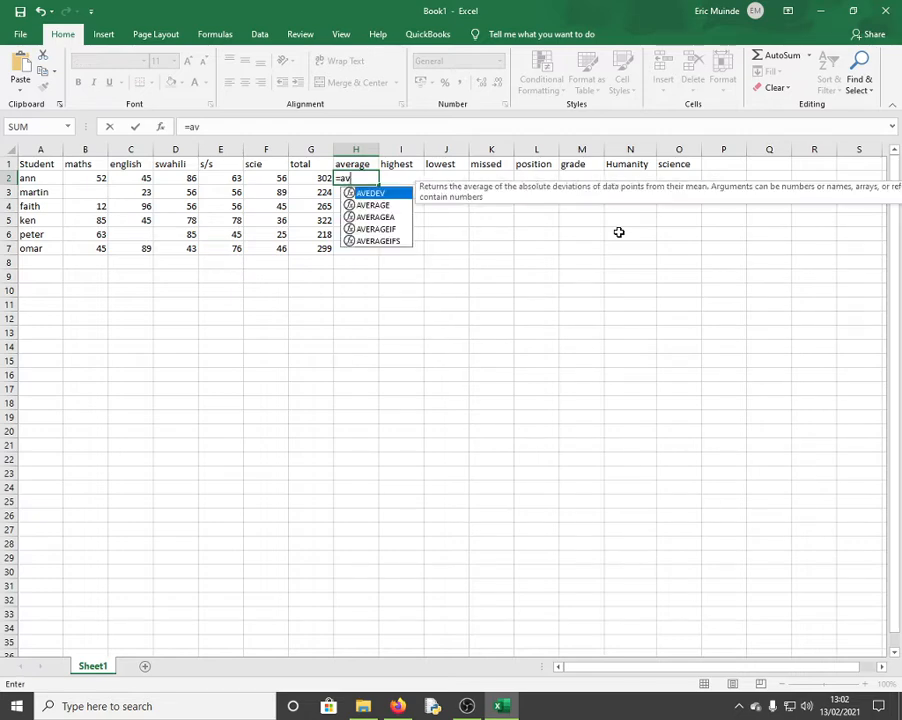
{"action": "type", "text": "erage"}
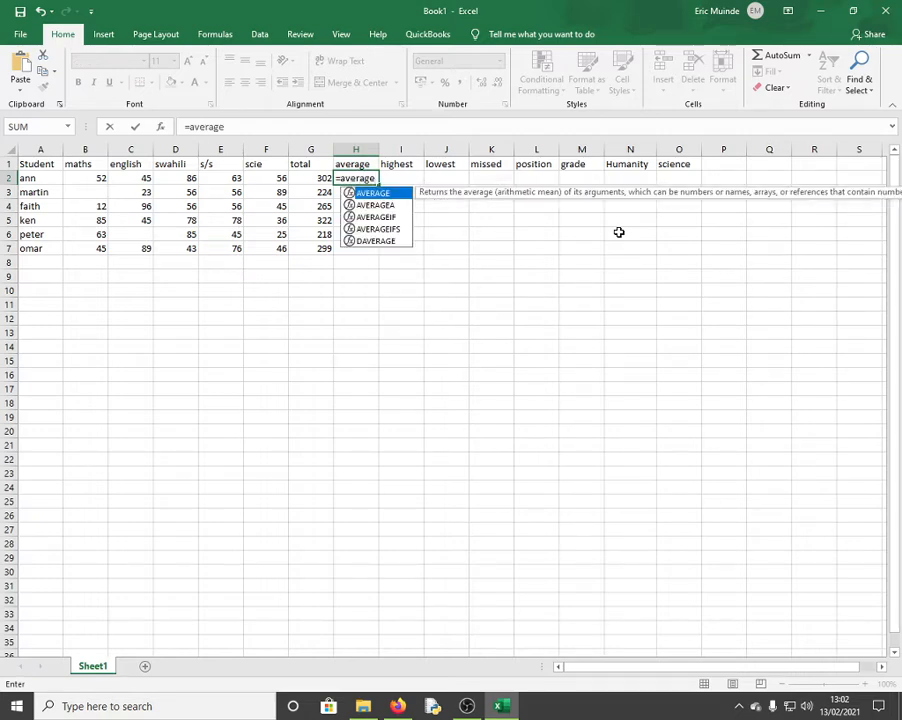
{"action": "type", "text": "("}
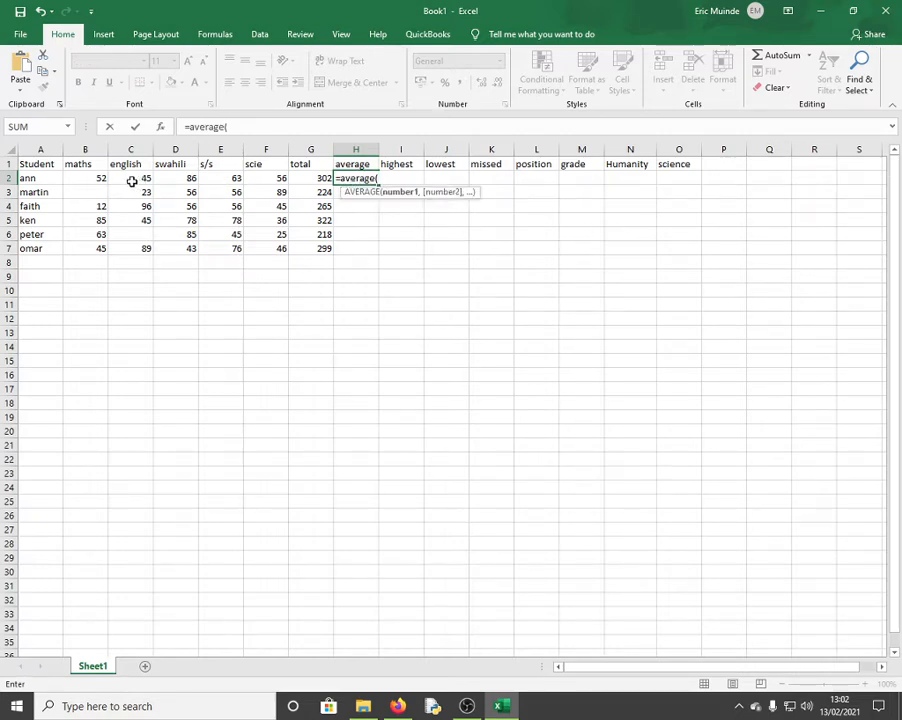
{"action": "left_click_drag", "start_coordinate": [99, 176], "coordinate": [290, 184]}
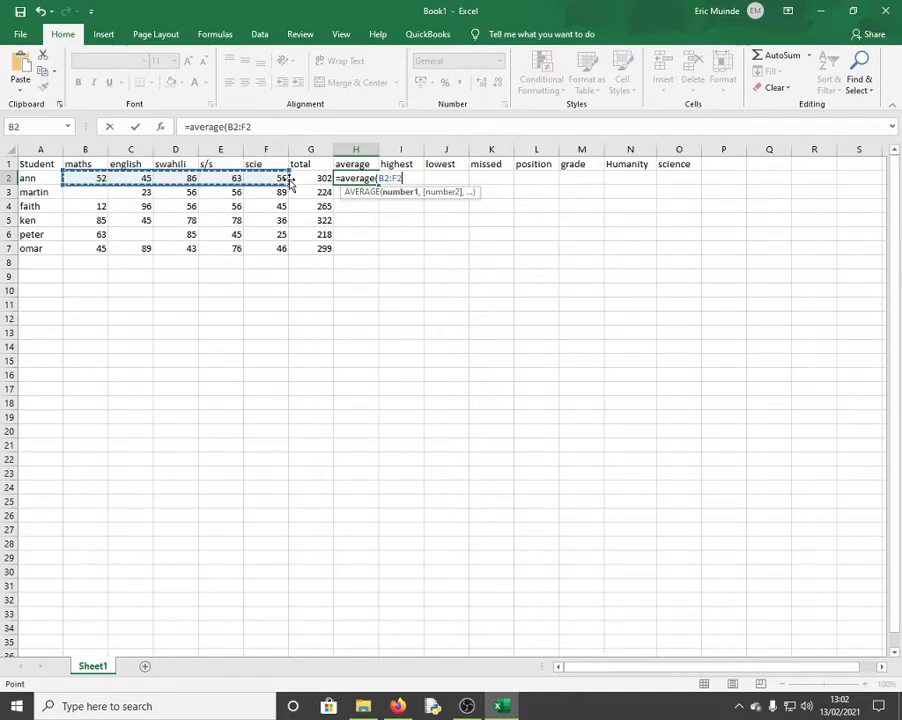
{"action": "type", "text": ")"}
{"action": "key", "text": "Return"}
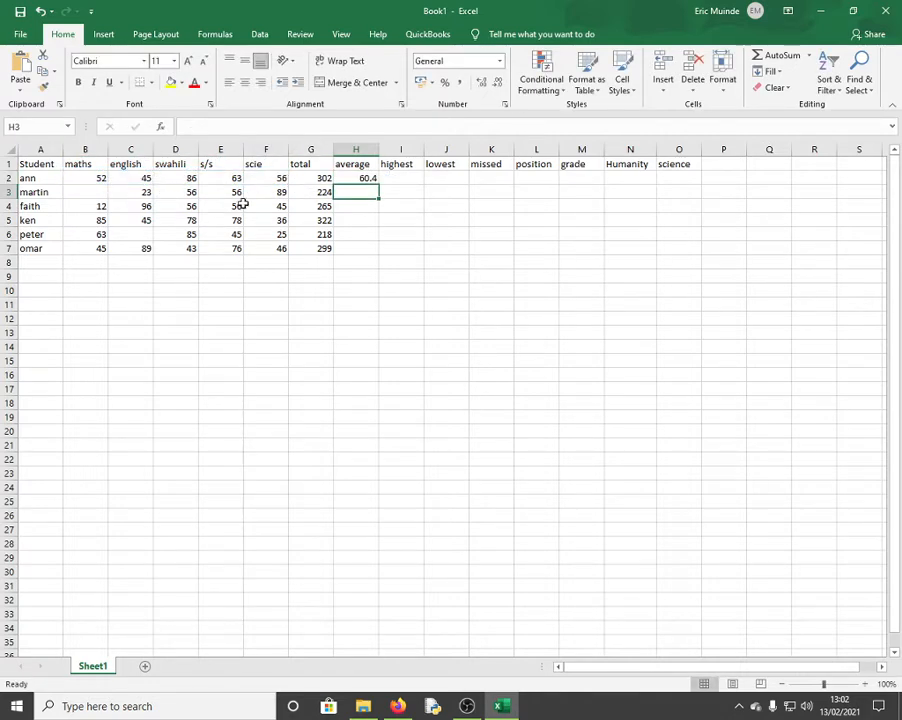
{"action": "left_click", "coordinate": [366, 178]}
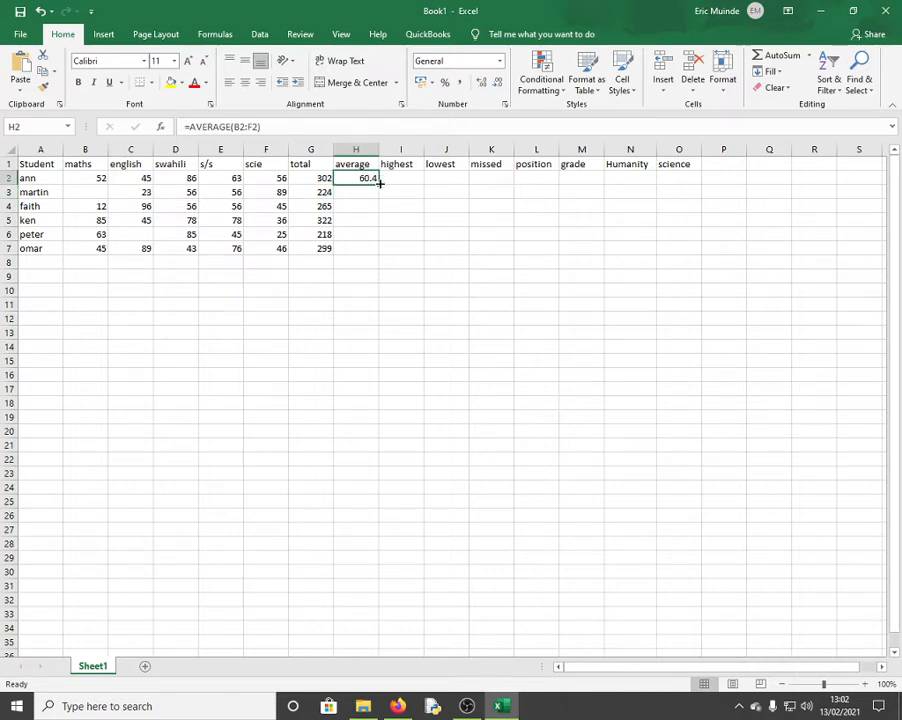
{"action": "left_click_drag", "start_coordinate": [380, 183], "coordinate": [379, 252]}
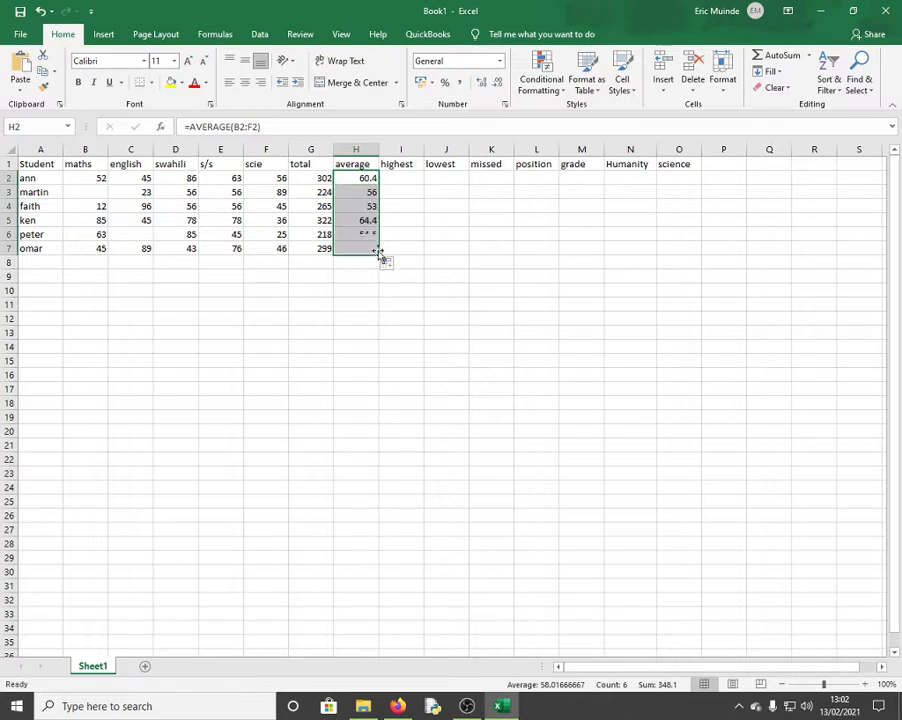
{"action": "left_click", "coordinate": [400, 179]}
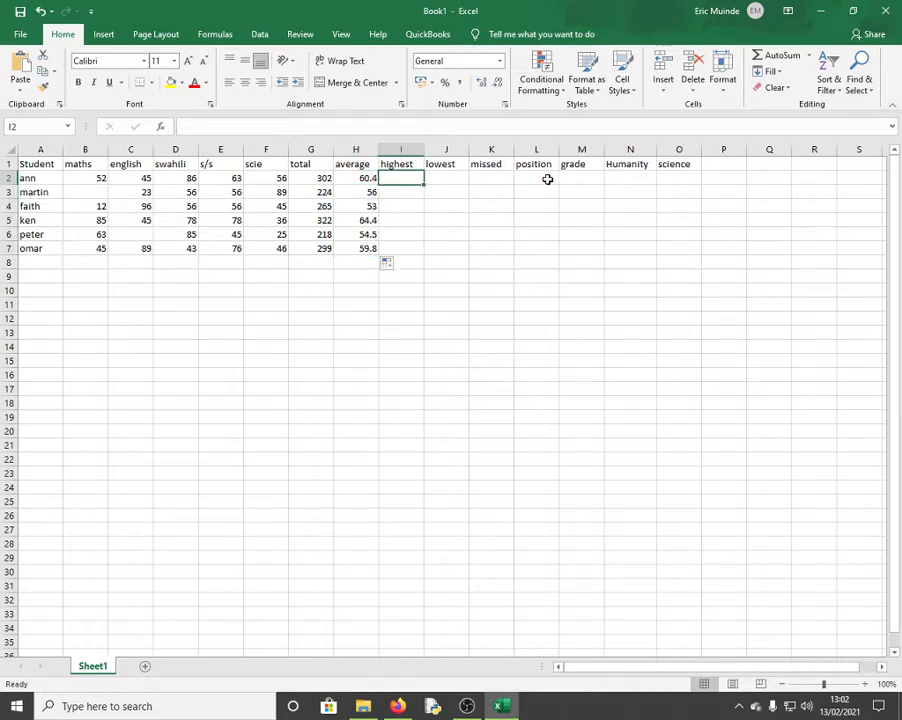
Enter =MAX(B2:F2) in I2 and copy it down to I7 (86, 89, 96, 85, 85, 89)
{"action": "type", "text": "="}
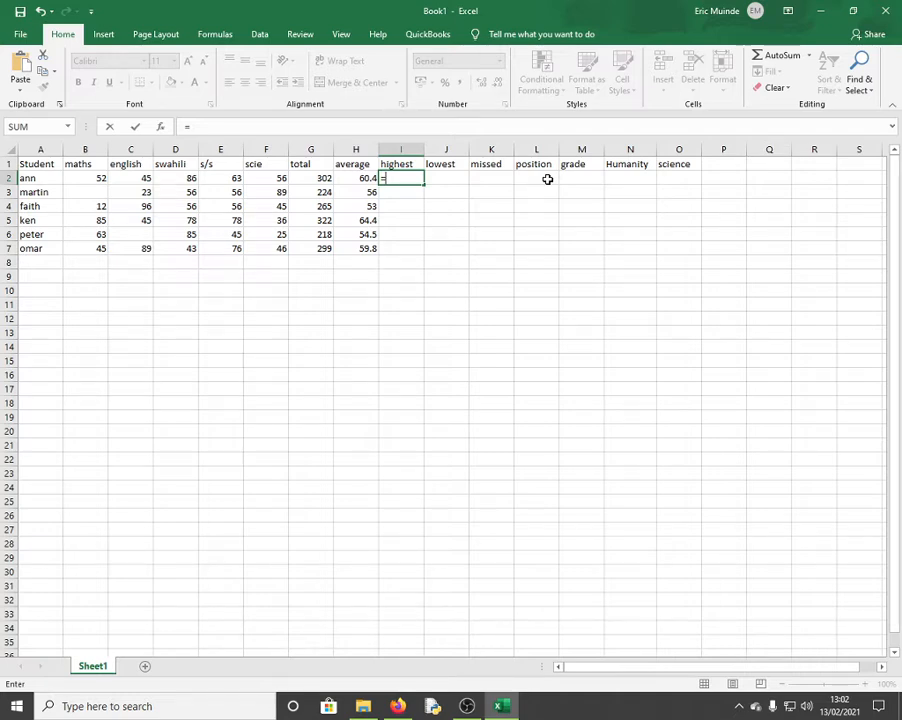
{"action": "type", "text": "max"}
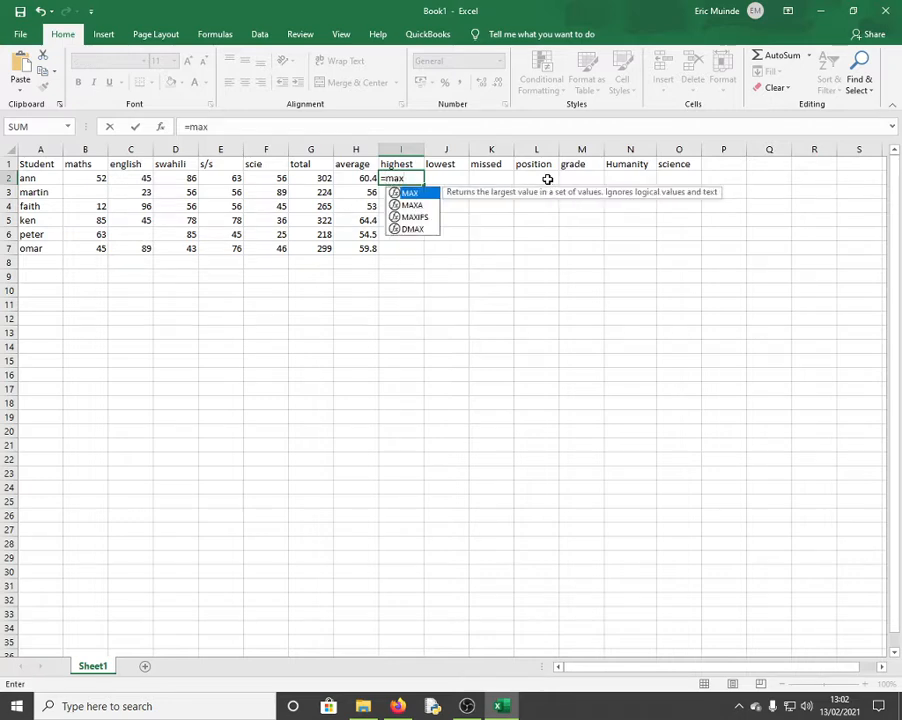
{"action": "type", "text": "("}
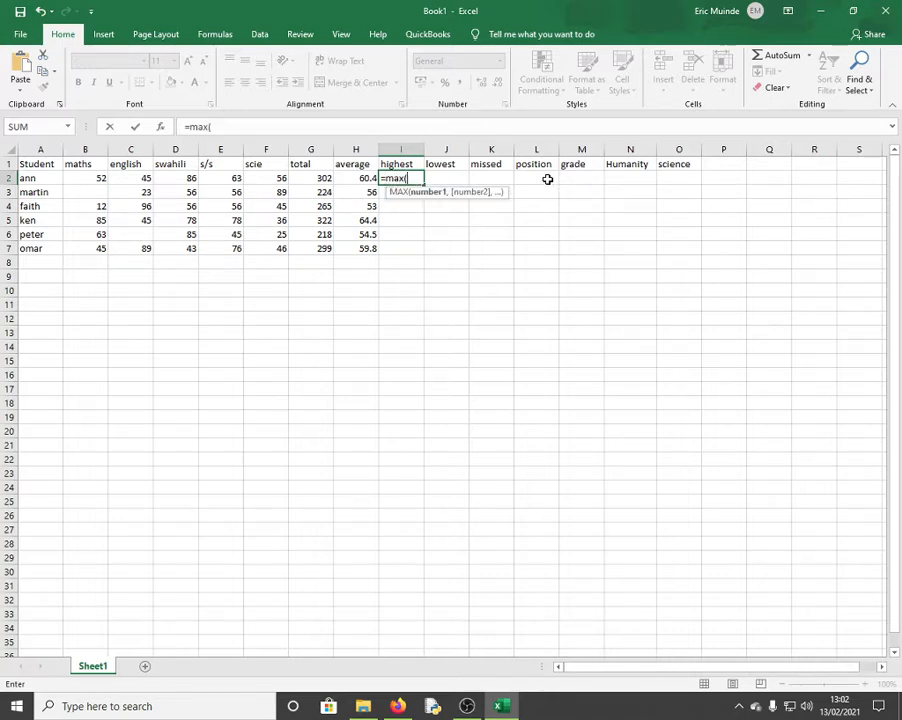
{"action": "left_click", "coordinate": [102, 177]}
{"action": "left_click_drag", "start_coordinate": [102, 177], "coordinate": [276, 178]}
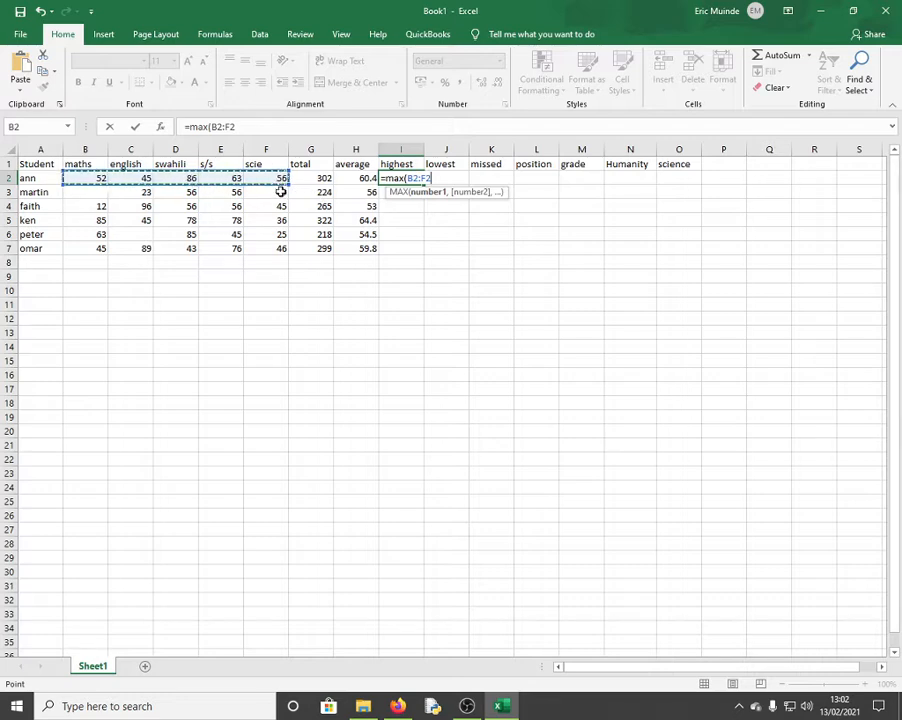
{"action": "key", "text": "Return"}
{"action": "left_click", "coordinate": [405, 178]}
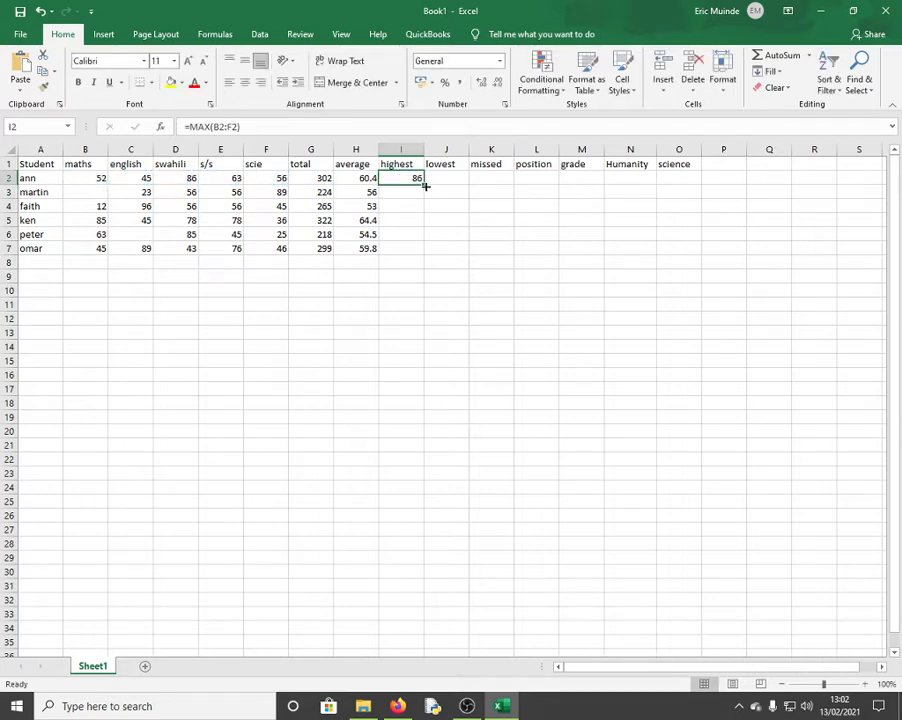
{"action": "left_click_drag", "start_coordinate": [425, 186], "coordinate": [425, 256]}
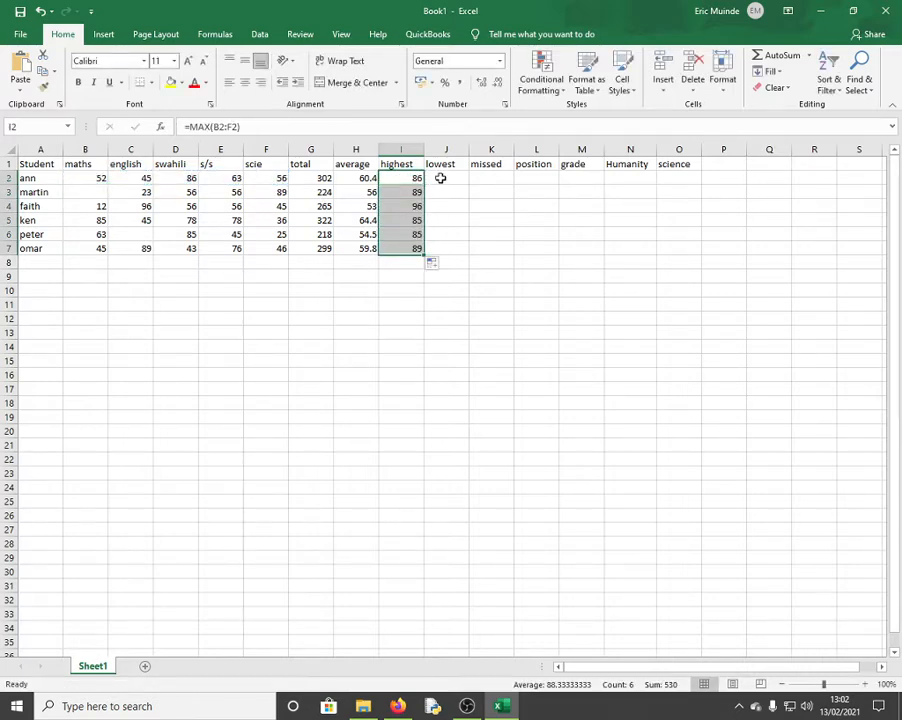
Enter =MIN(B2:F2) in J2 and fill it to J7 (45, 23, 12, 36, 25, 43)
{"action": "left_click", "coordinate": [440, 178]}
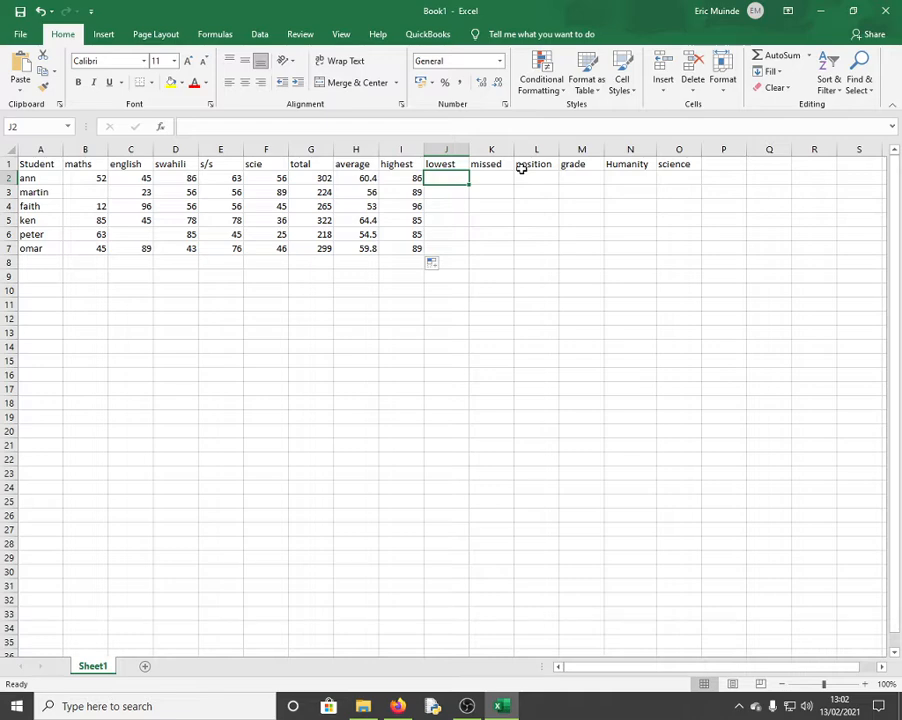
{"action": "type", "text": "min"}
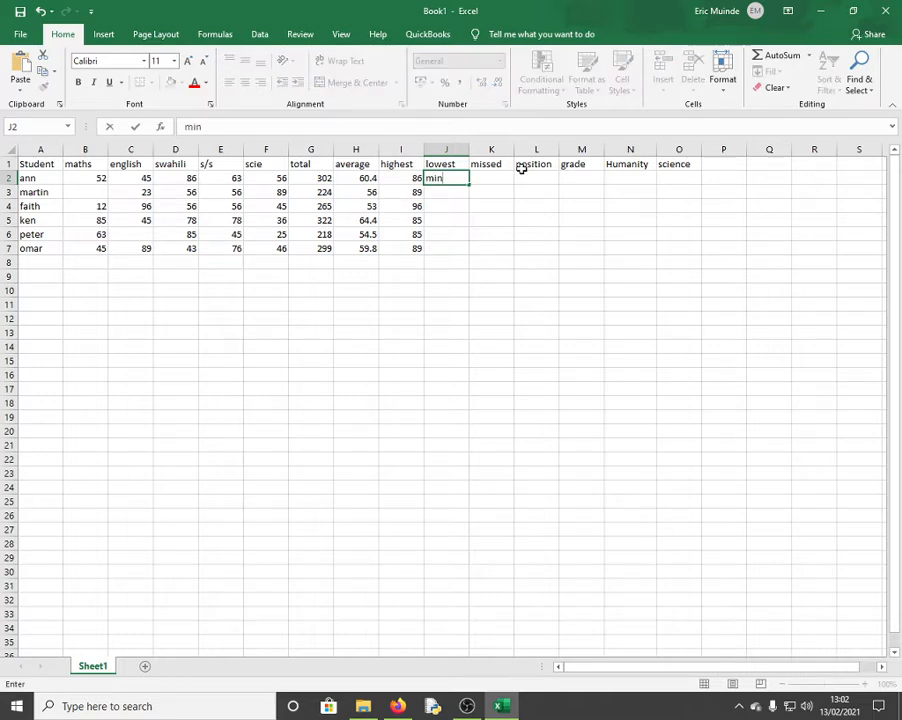
{"action": "type", "text": "("}
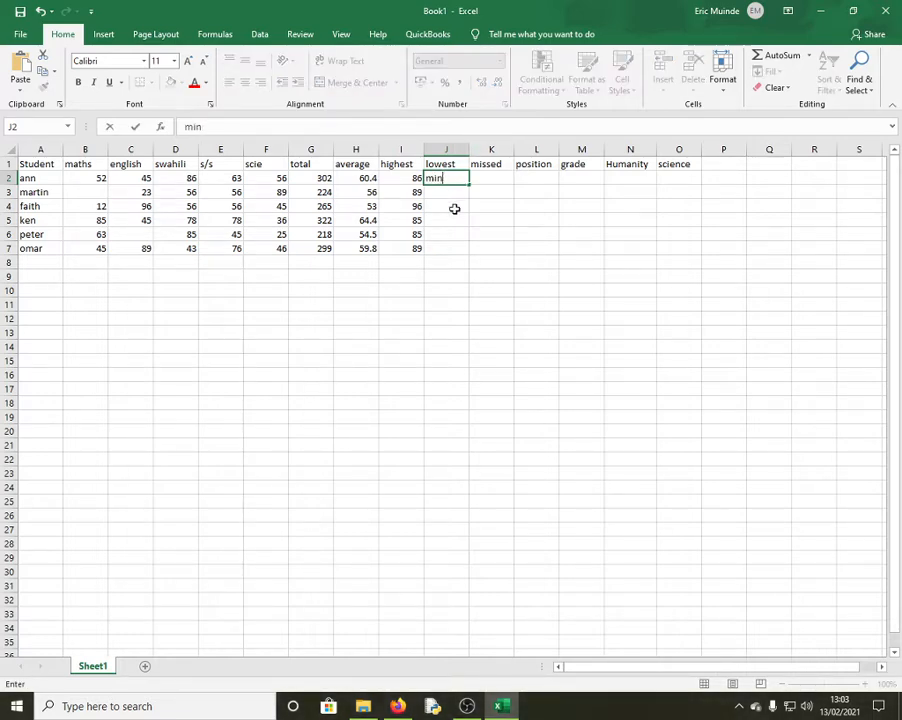
{"action": "key", "text": "BackSpace"}
{"action": "key", "text": "BackSpace"}
{"action": "key", "text": "BackSpace"}
{"action": "type", "text": "=min"}
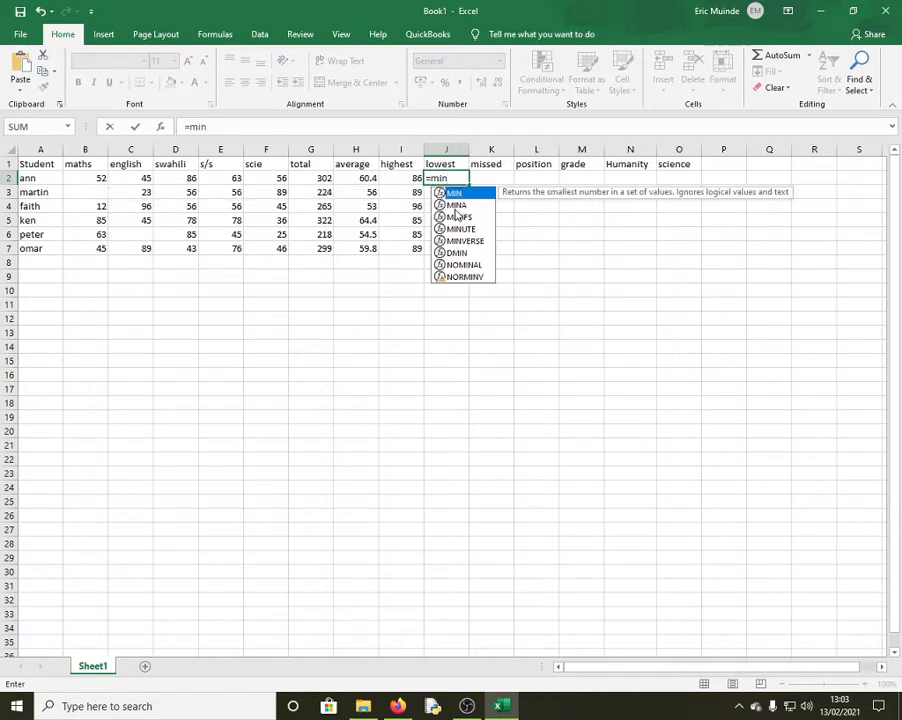
{"action": "type", "text": "("}
{"action": "left_click", "coordinate": [106, 178]}
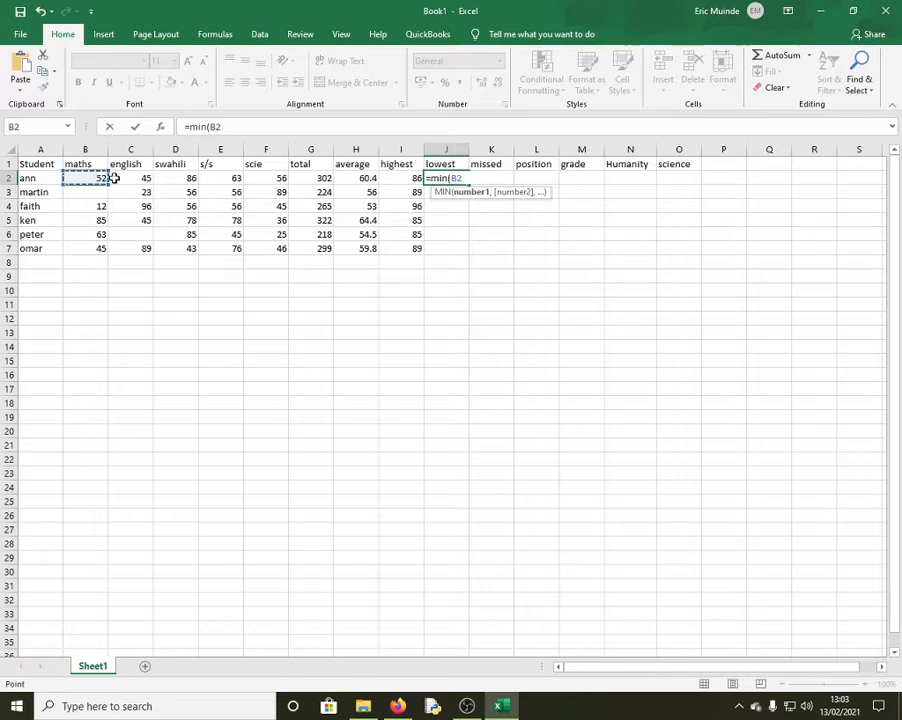
{"action": "left_click_drag", "start_coordinate": [115, 178], "coordinate": [246, 176]}
{"action": "key", "text": "Return"}
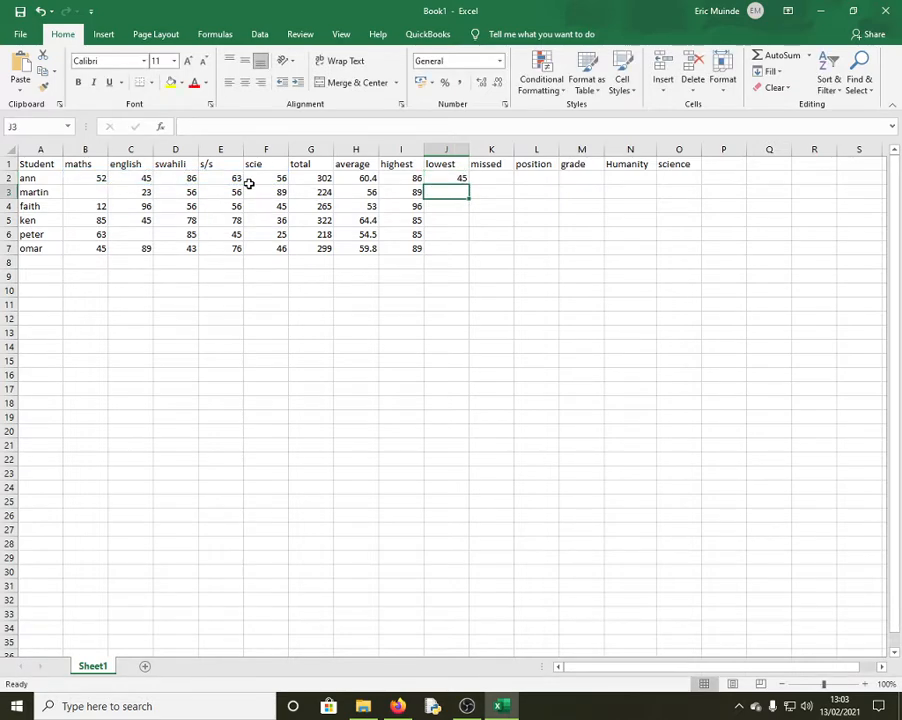
{"action": "left_click", "coordinate": [458, 178]}
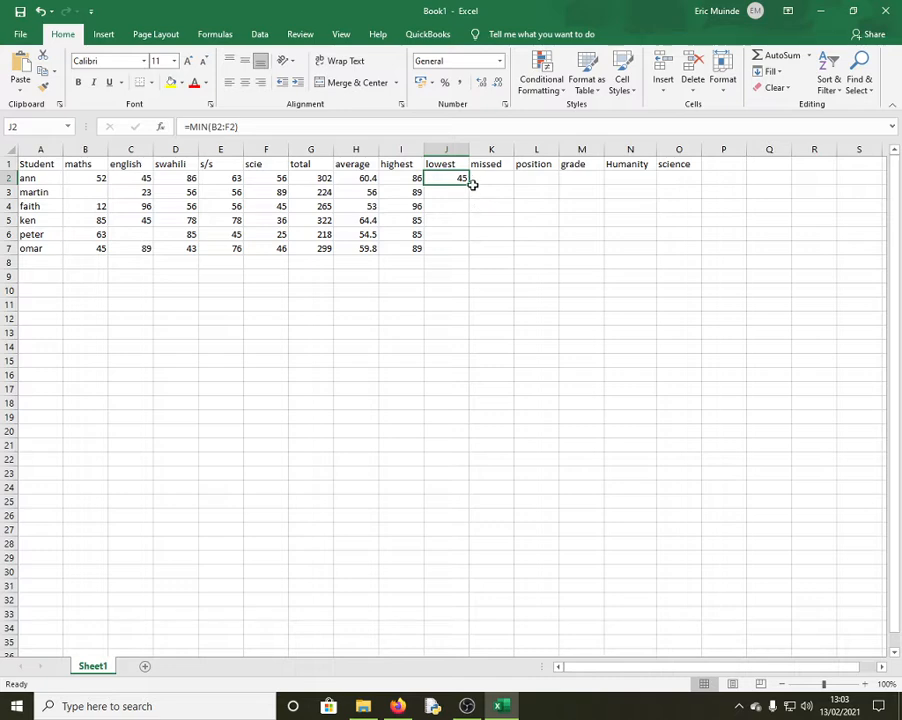
{"action": "left_click_drag", "start_coordinate": [469, 182], "coordinate": [461, 249]}
{"action": "left_click", "coordinate": [490, 174]}
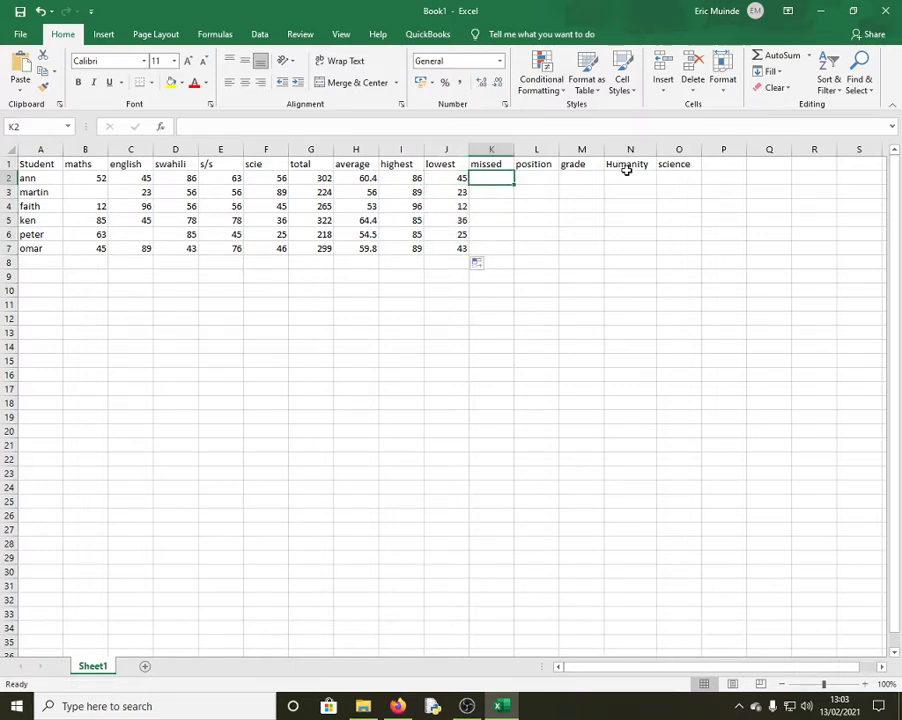
Correct K2 to =COUNTBLANK(B2:F2) and fill it down to K7
{"action": "type", "text": "=coun"}
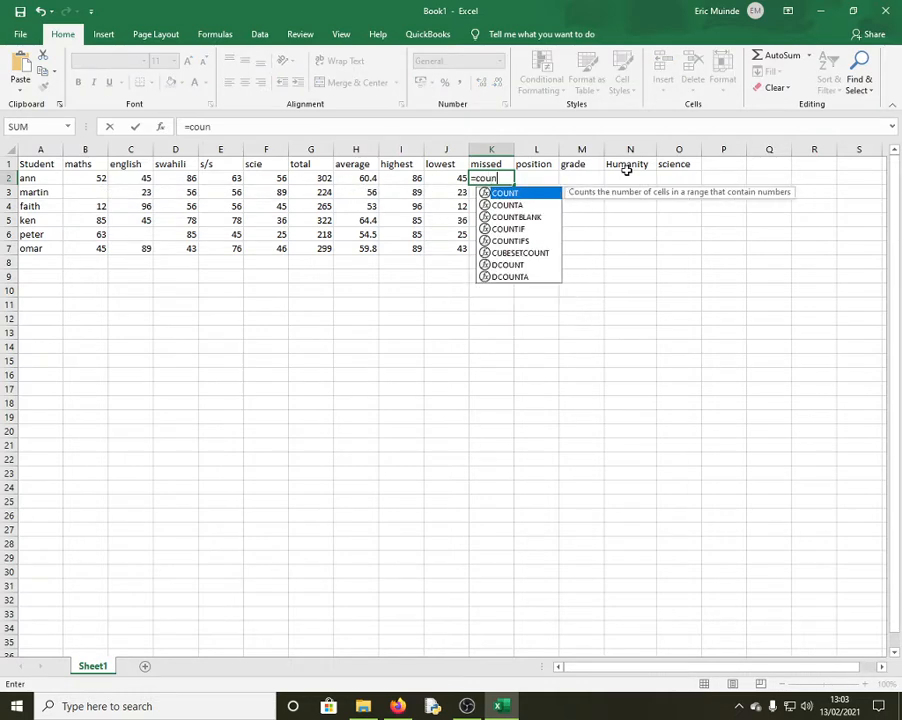
{"action": "type", "text": "tbla"}
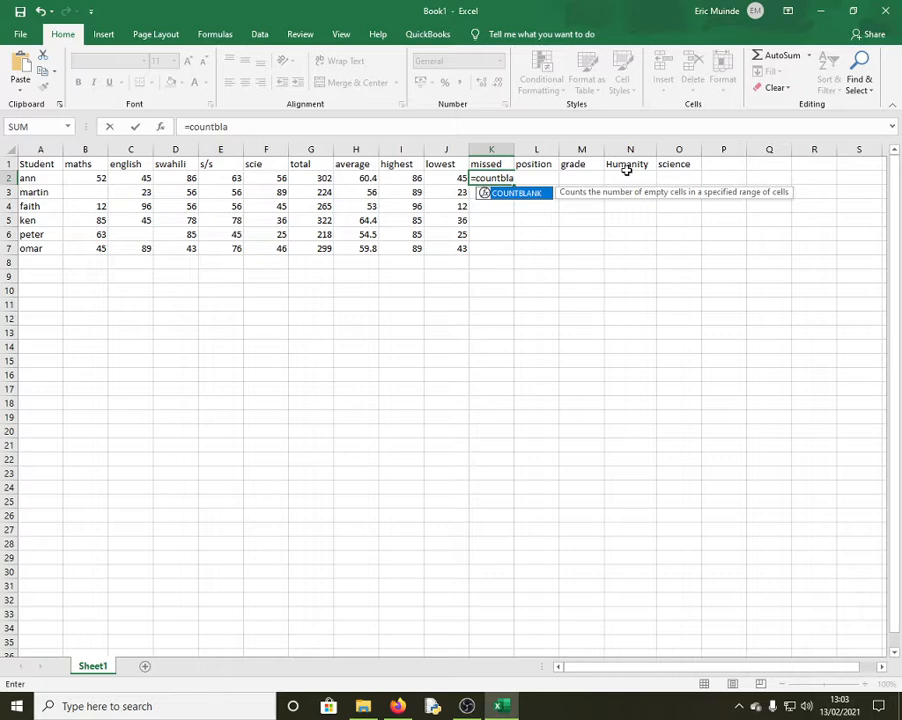
{"action": "key", "text": "Return"}
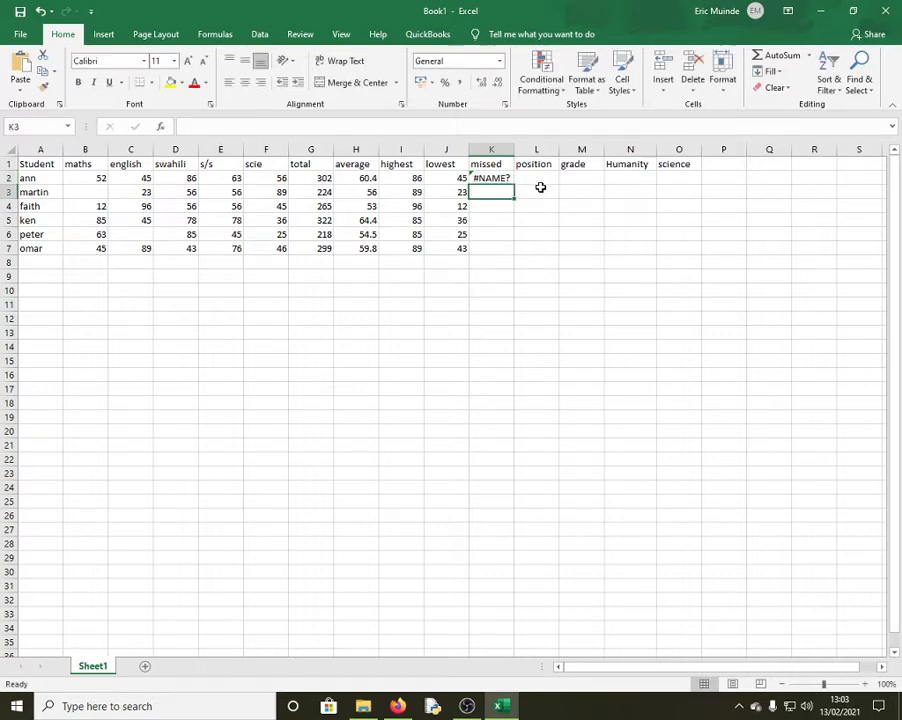
{"action": "left_click", "coordinate": [503, 178]}
{"action": "double_click", "coordinate": [503, 178]}
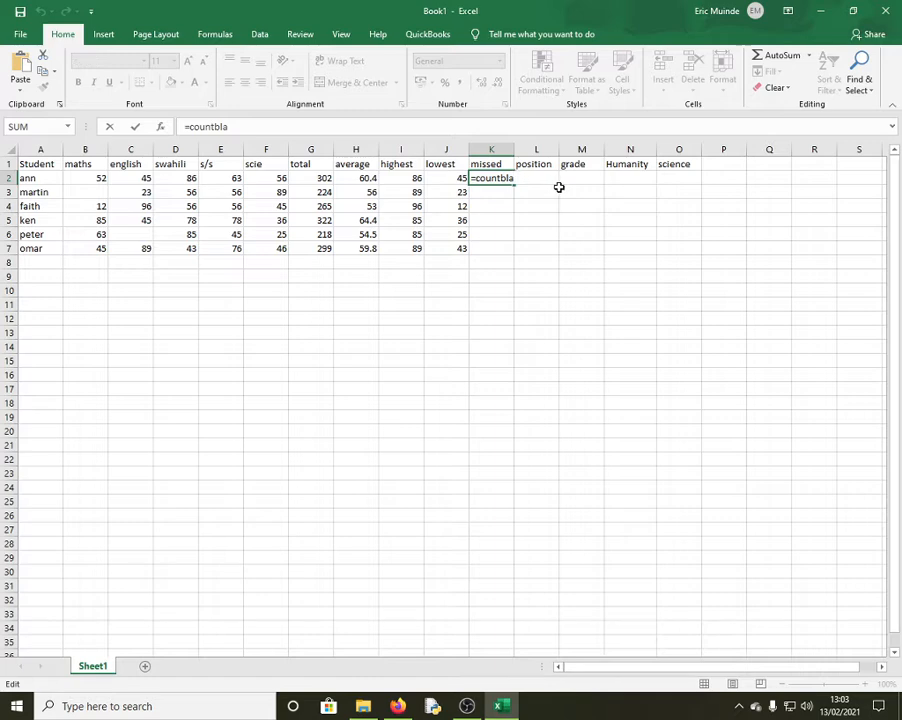
{"action": "type", "text": "nk("}
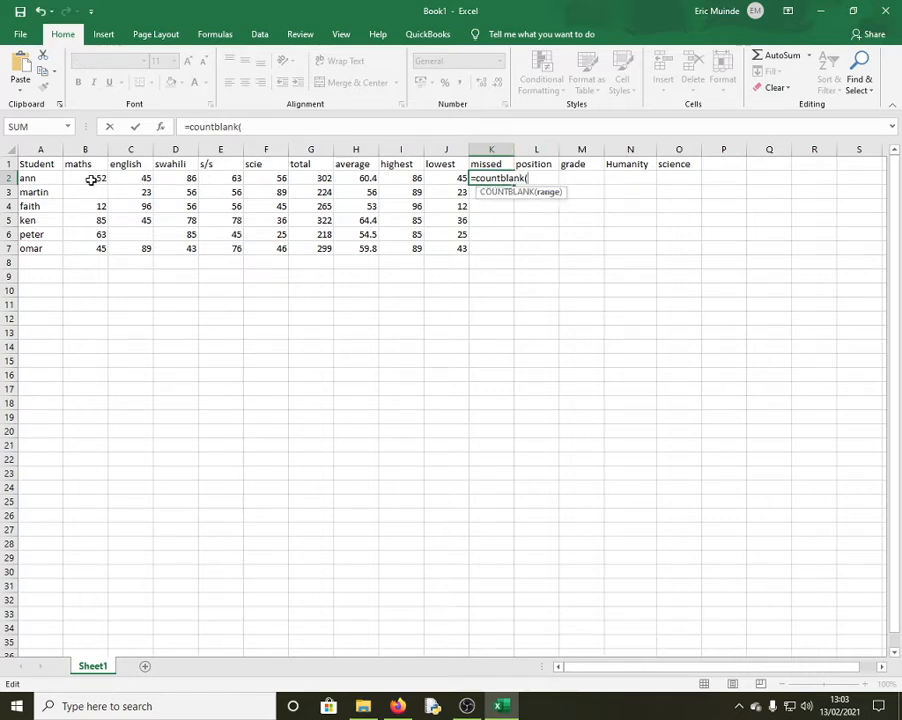
{"action": "left_click_drag", "start_coordinate": [91, 179], "coordinate": [284, 179]}
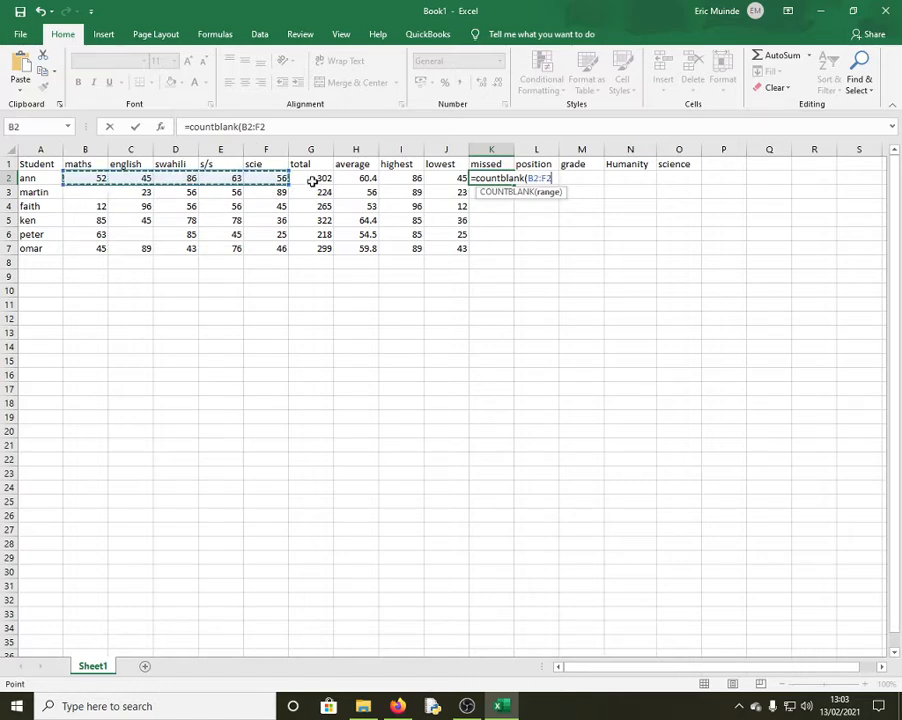
{"action": "key", "text": "Return"}
{"action": "left_click", "coordinate": [503, 178]}
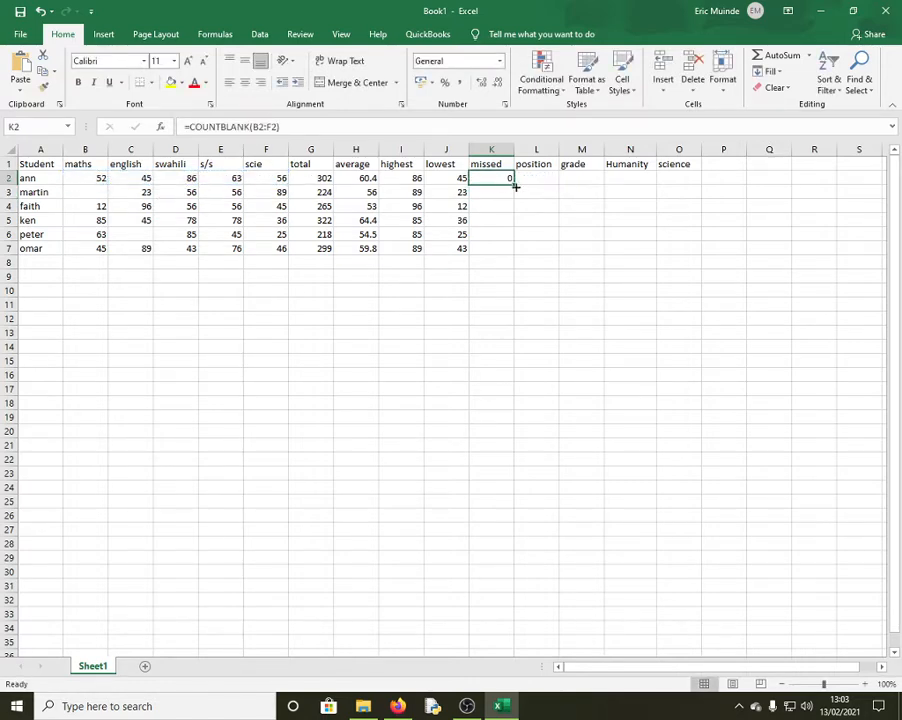
{"action": "left_click_drag", "start_coordinate": [515, 186], "coordinate": [510, 248]}
{"action": "left_click_drag", "start_coordinate": [508, 255], "coordinate": [508, 256]}
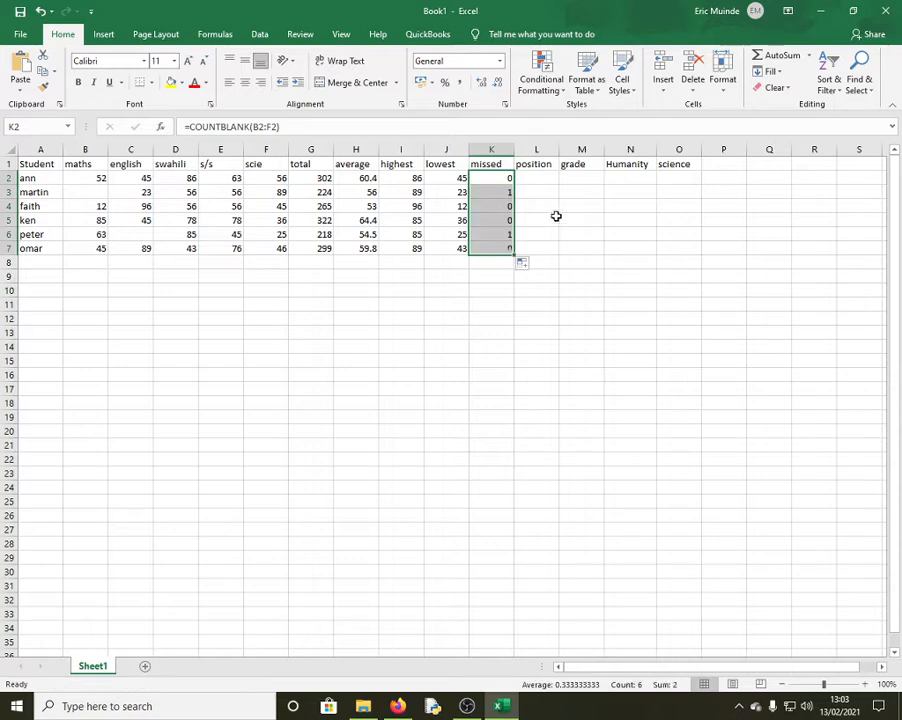
{"action": "left_click", "coordinate": [535, 178]}
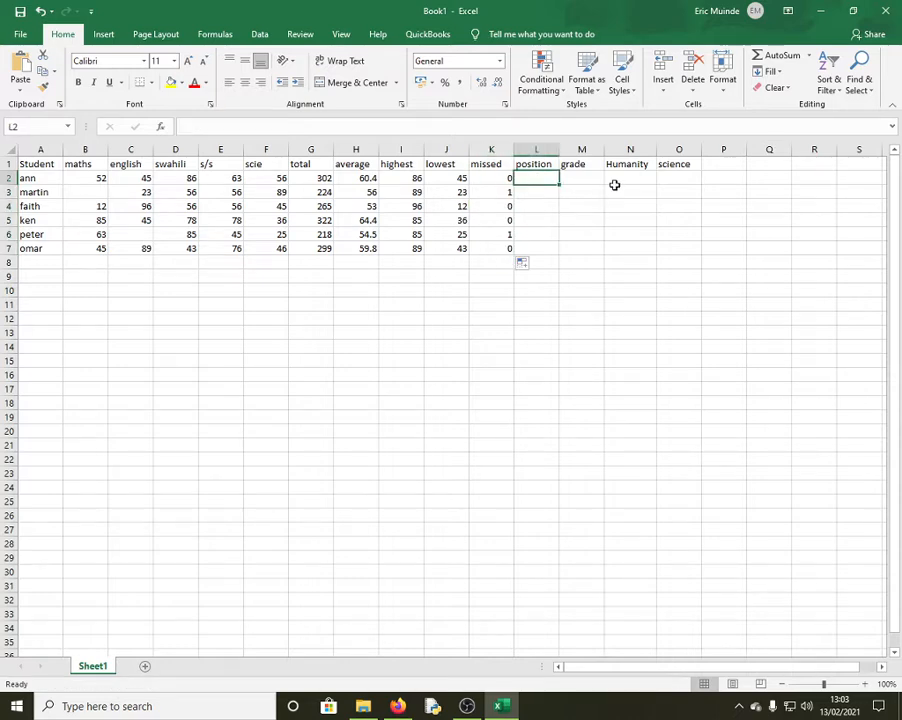
Clear the english mark in C3 so row 3 shows 2 missed subjects
{"action": "left_click", "coordinate": [264, 193]}
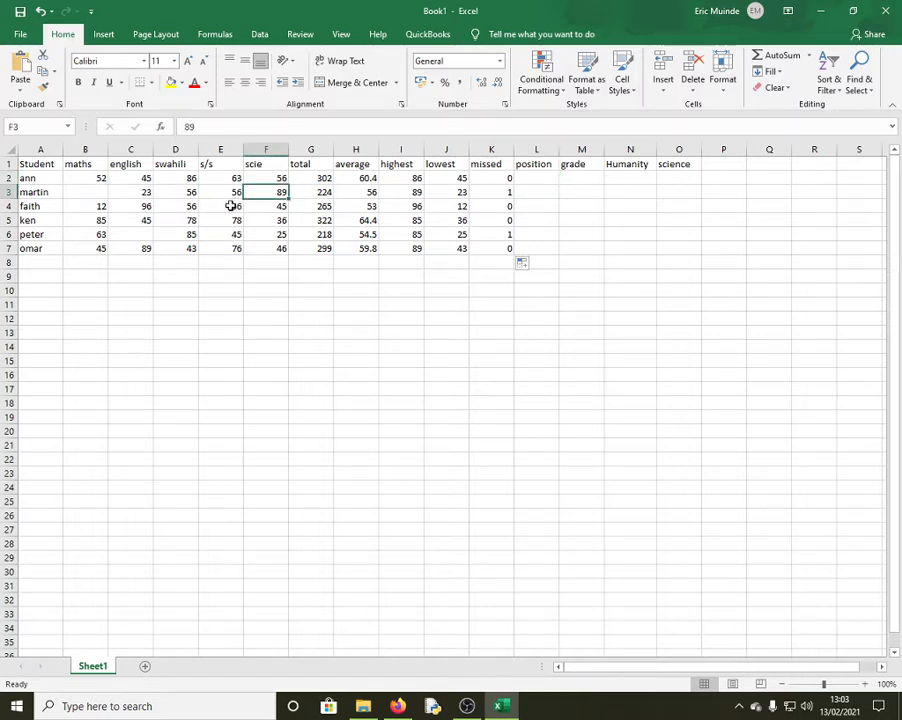
{"action": "left_click", "coordinate": [138, 193]}
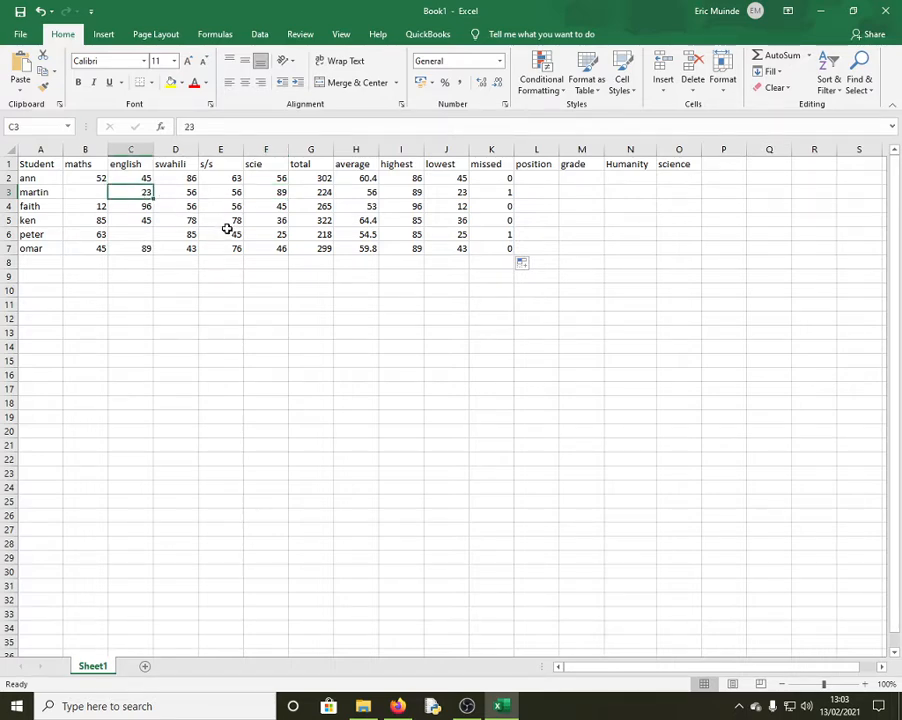
{"action": "key", "text": "Delete"}
{"action": "left_click", "coordinate": [282, 344]}
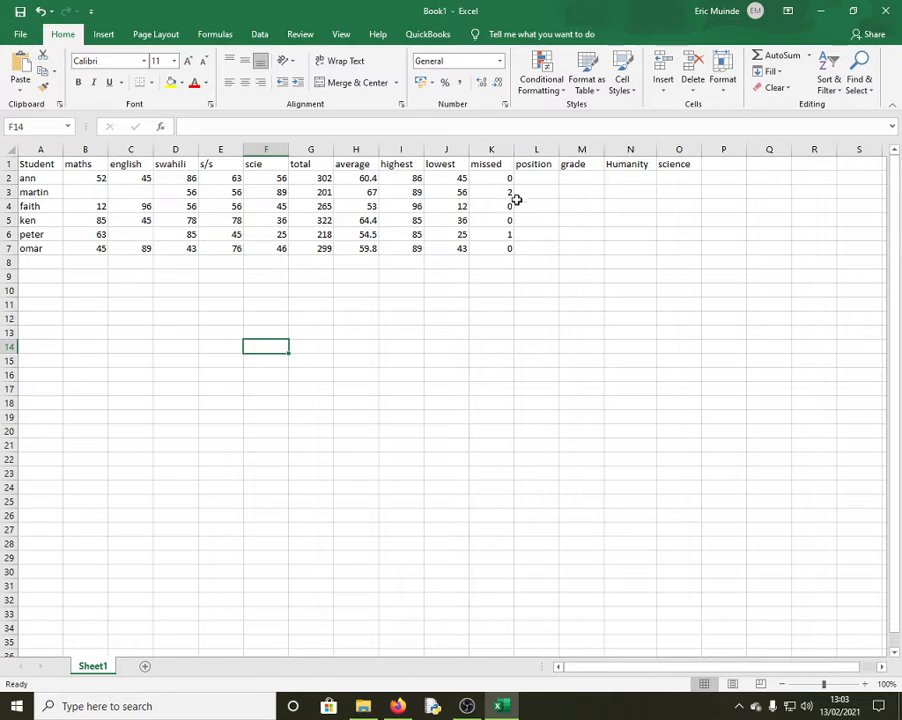
{"action": "left_click", "coordinate": [503, 193]}
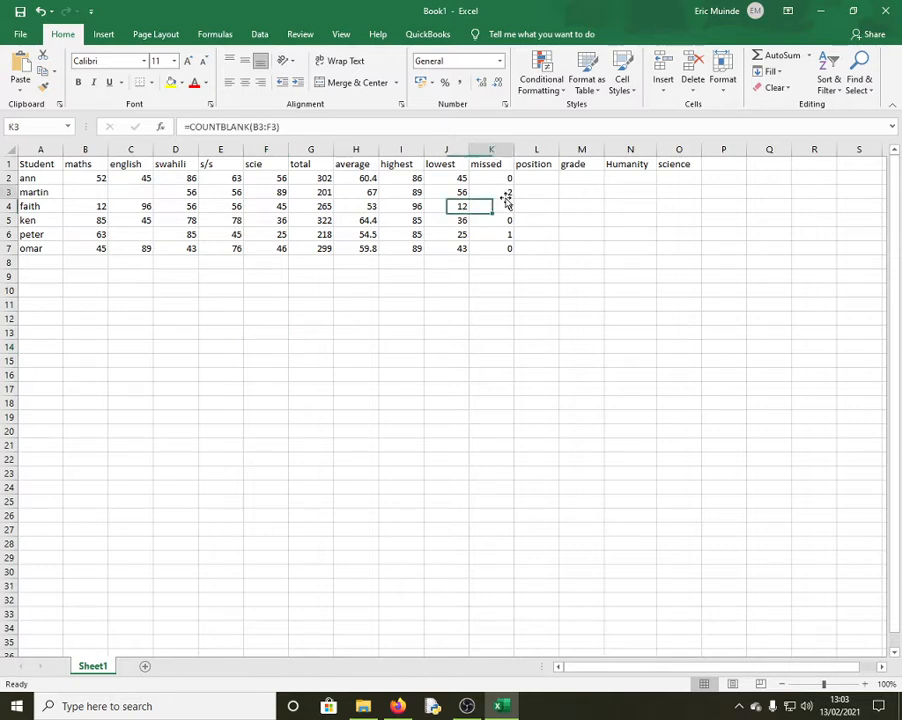
{"action": "left_click", "coordinate": [549, 176]}
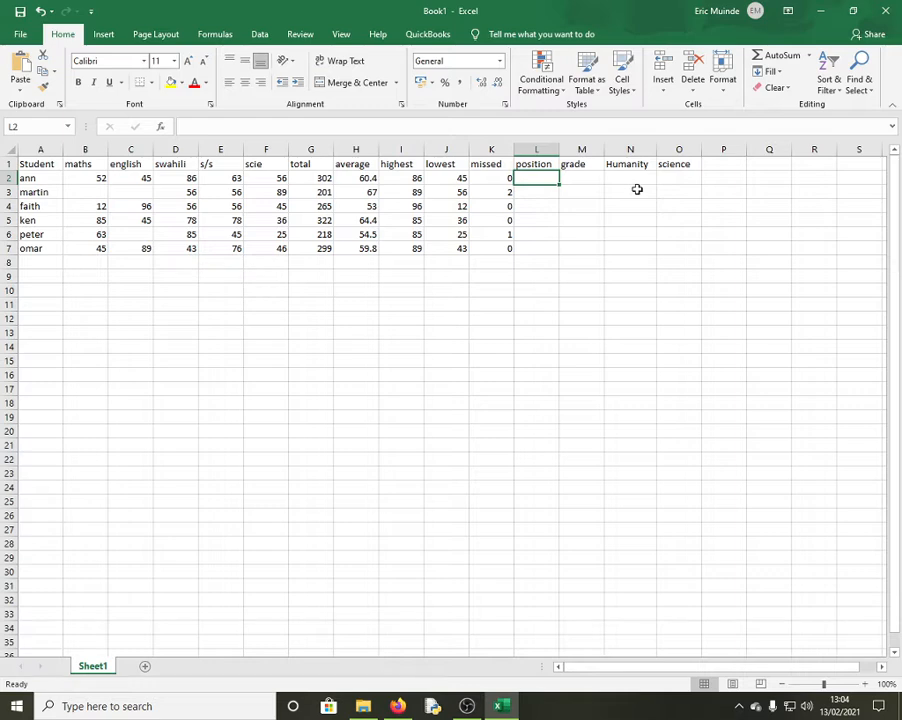
Enter =RANK(H2,H$2:H$7) in L2 to rank the first student by average
{"action": "type", "text": "=rank"}
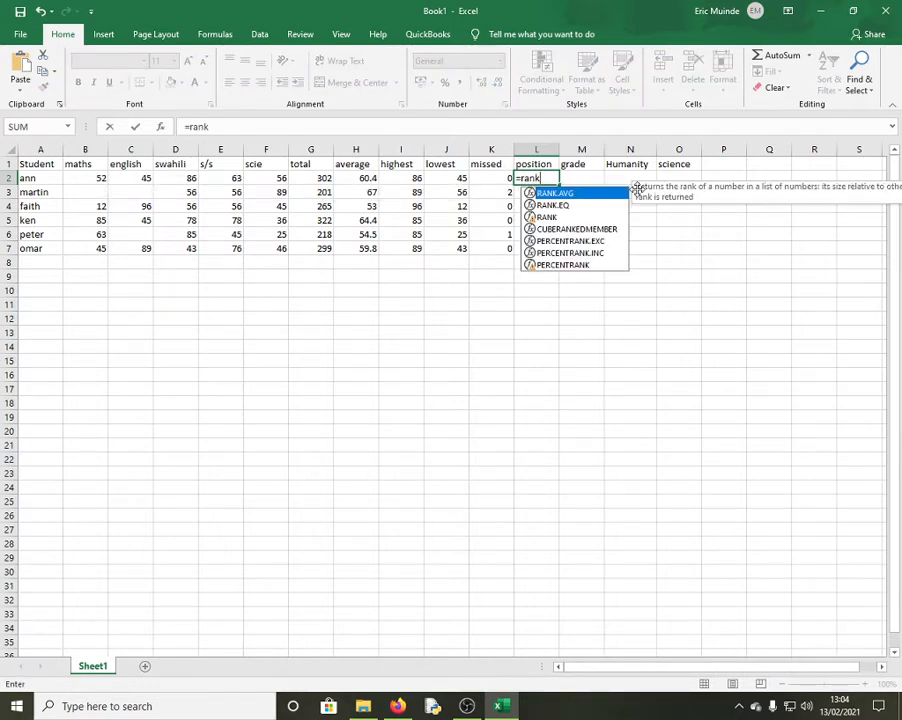
{"action": "type", "text": "("}
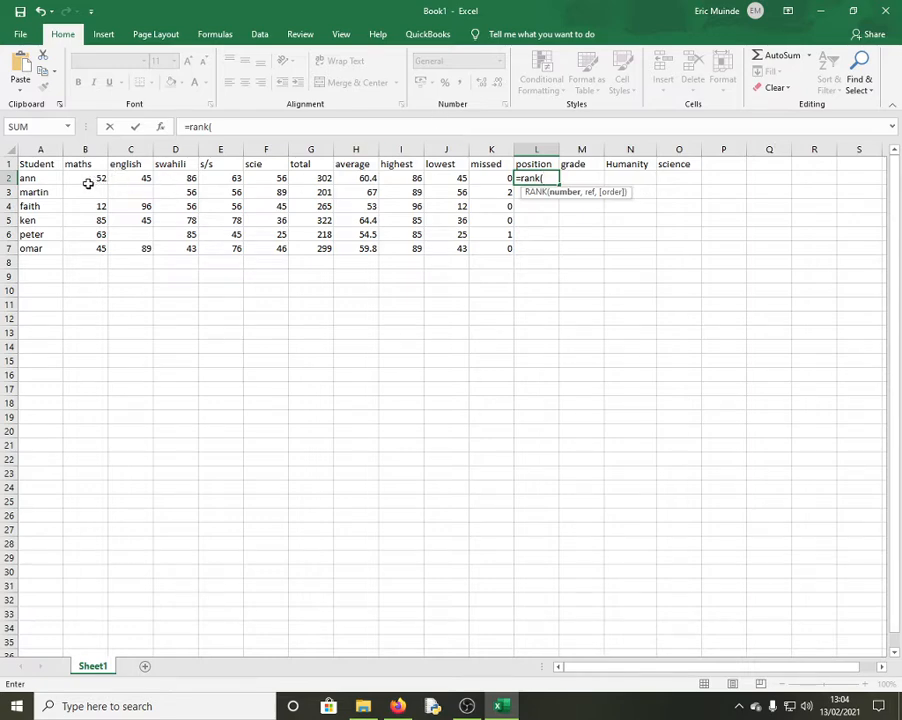
{"action": "left_click_drag", "start_coordinate": [88, 183], "coordinate": [264, 179]}
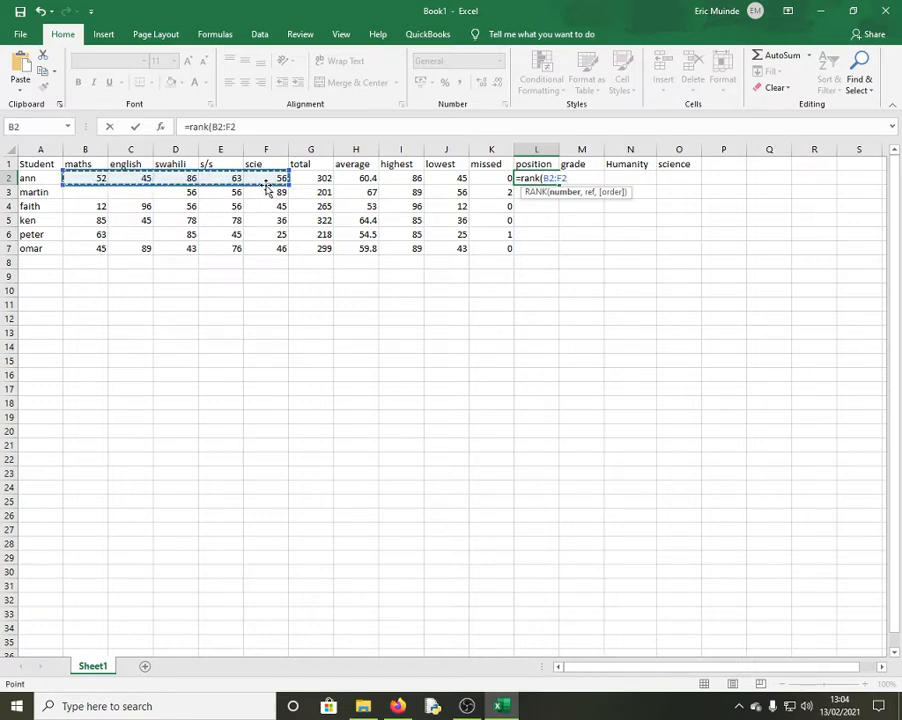
{"action": "key", "text": "BackSpace"}
{"action": "key", "text": "BackSpace"}
{"action": "key", "text": "BackSpace"}
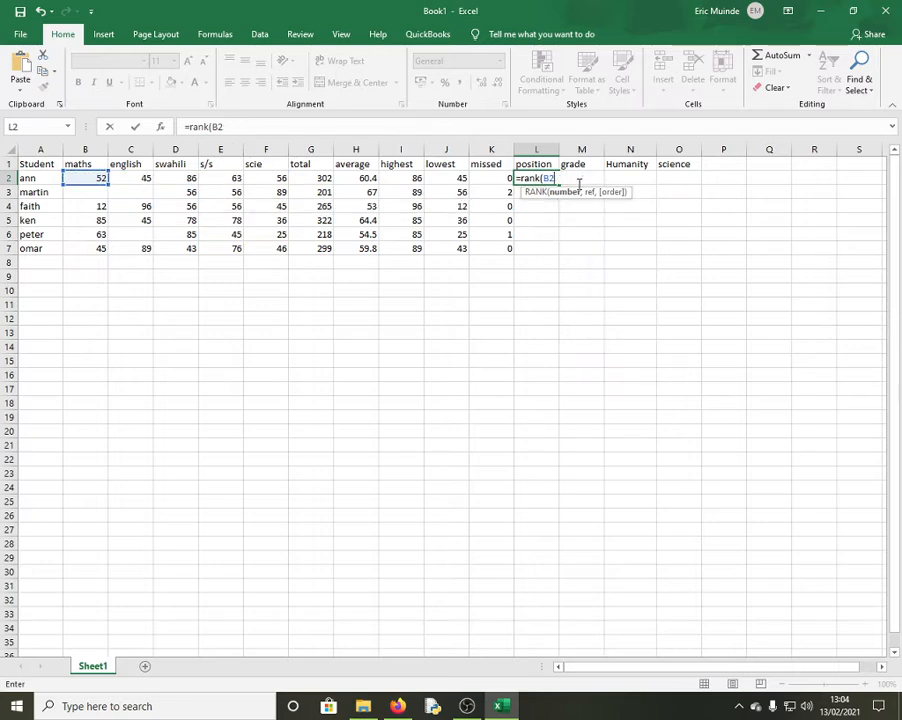
{"action": "key", "text": "BackSpace"}
{"action": "key", "text": "BackSpace"}
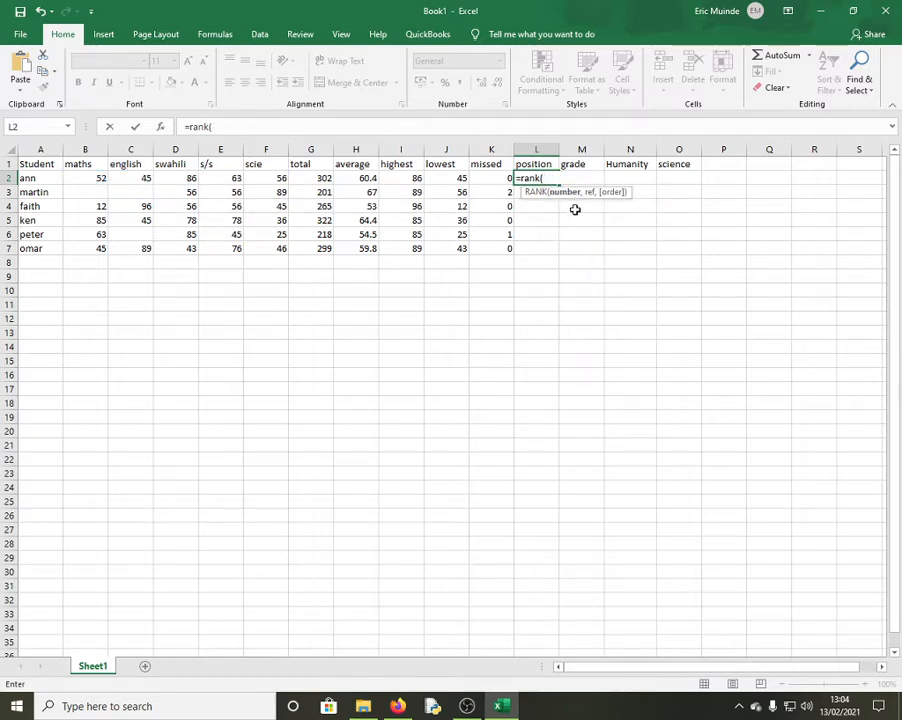
{"action": "left_click", "coordinate": [365, 178]}
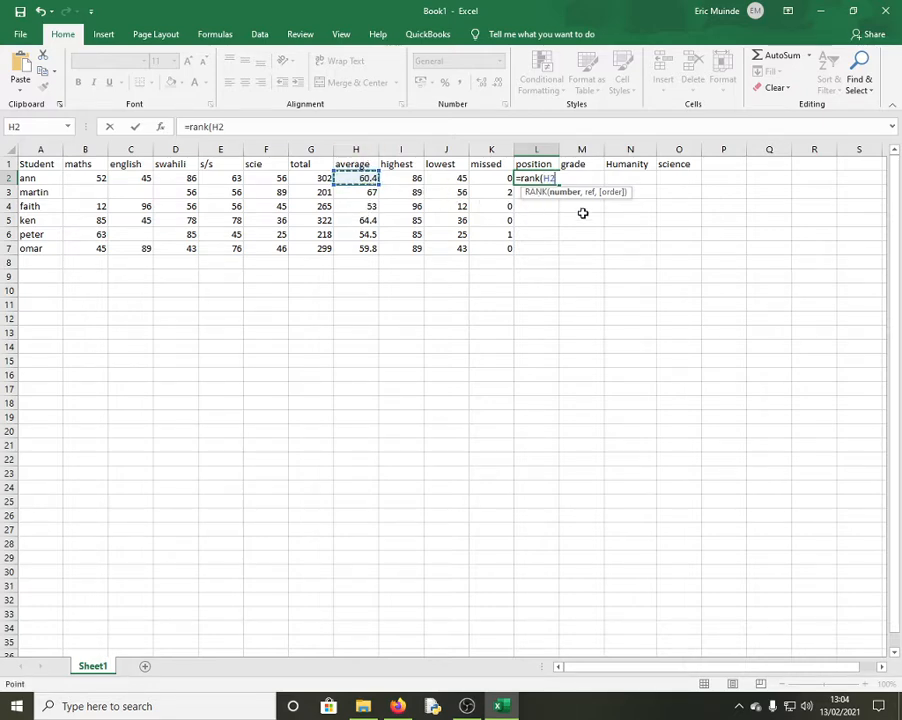
{"action": "type", "text": ","}
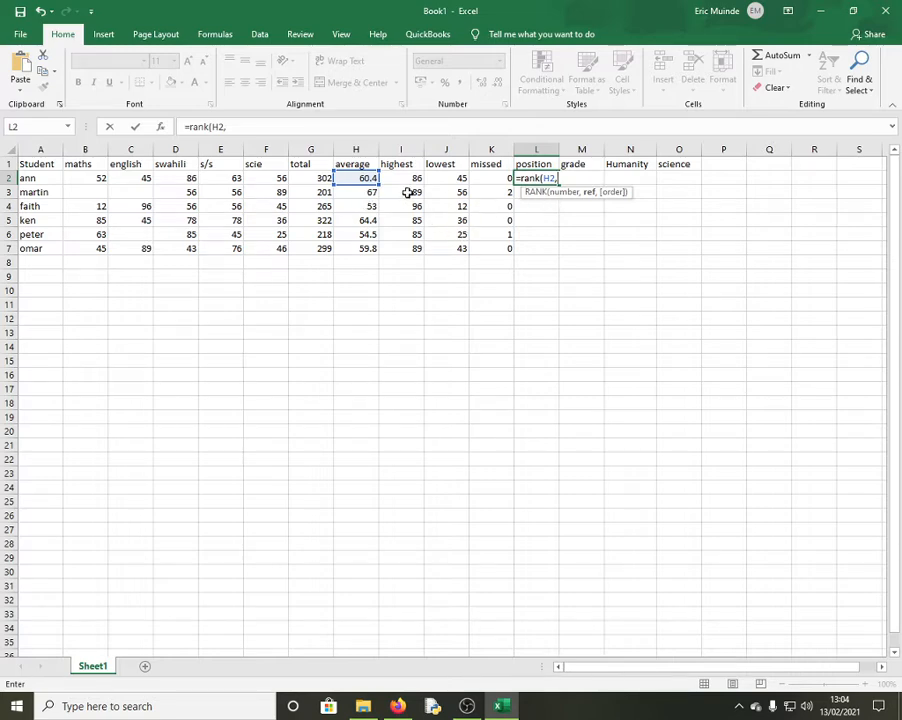
{"action": "left_click_drag", "start_coordinate": [354, 176], "coordinate": [362, 247]}
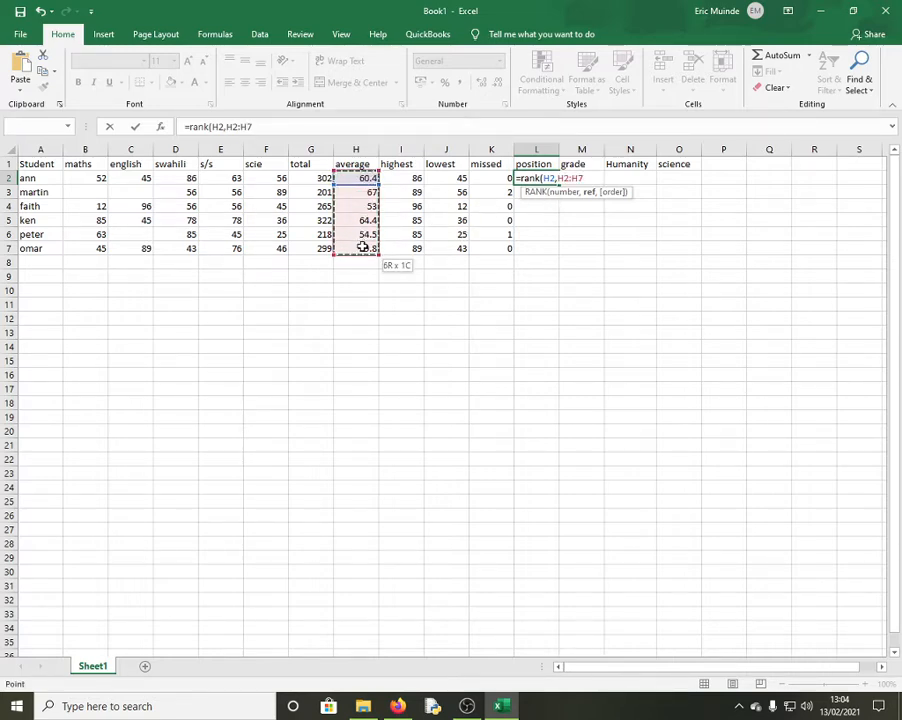
{"action": "left_click", "coordinate": [567, 179]}
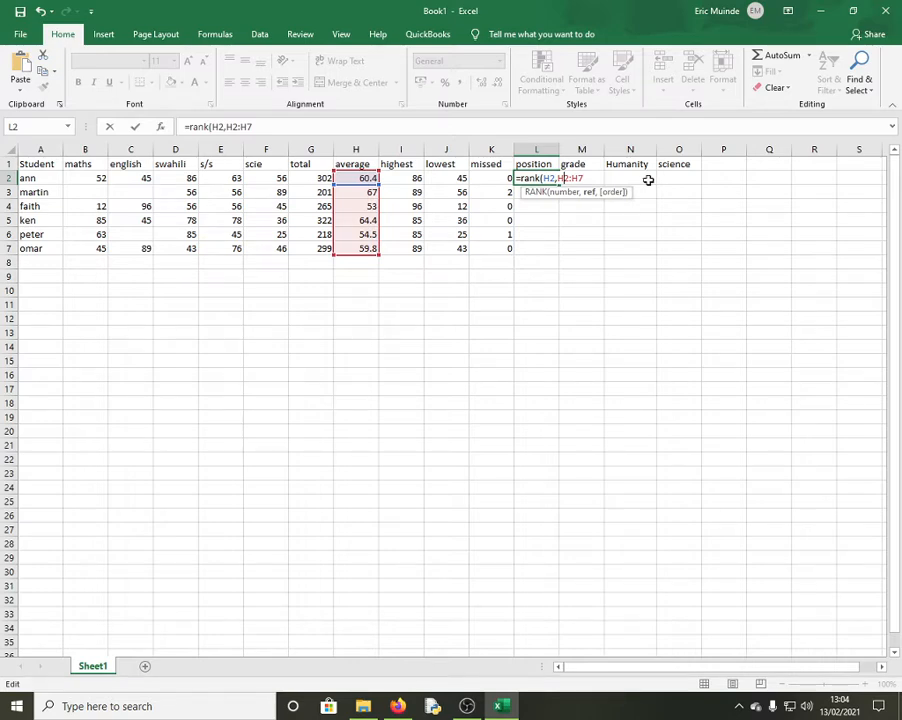
{"action": "type", "text": "$"}
{"action": "key", "text": "Left"}
{"action": "type", "text": "$7"}
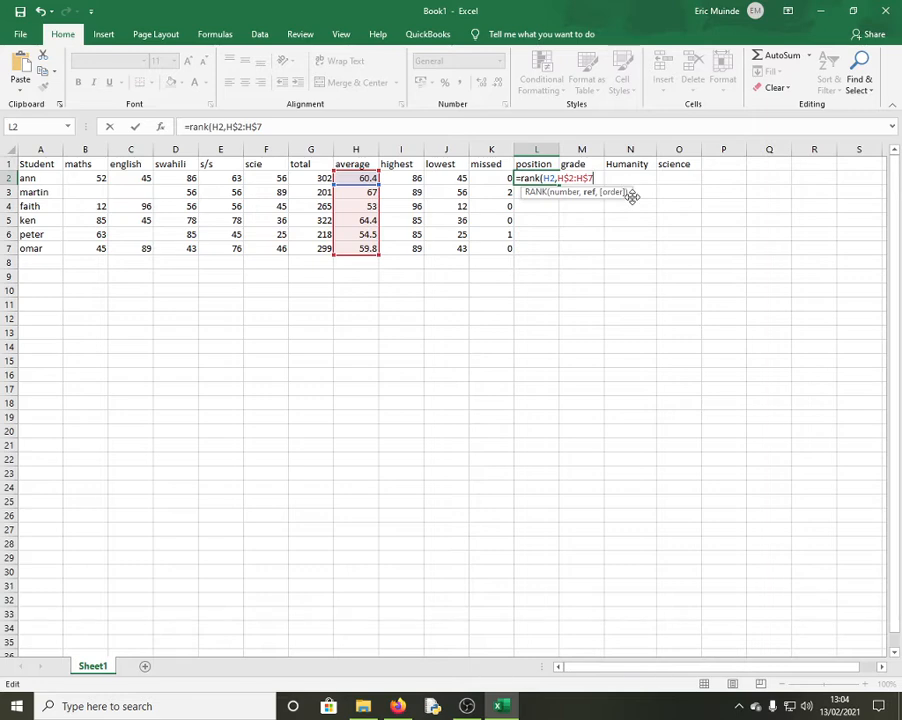
{"action": "type", "text": ")"}
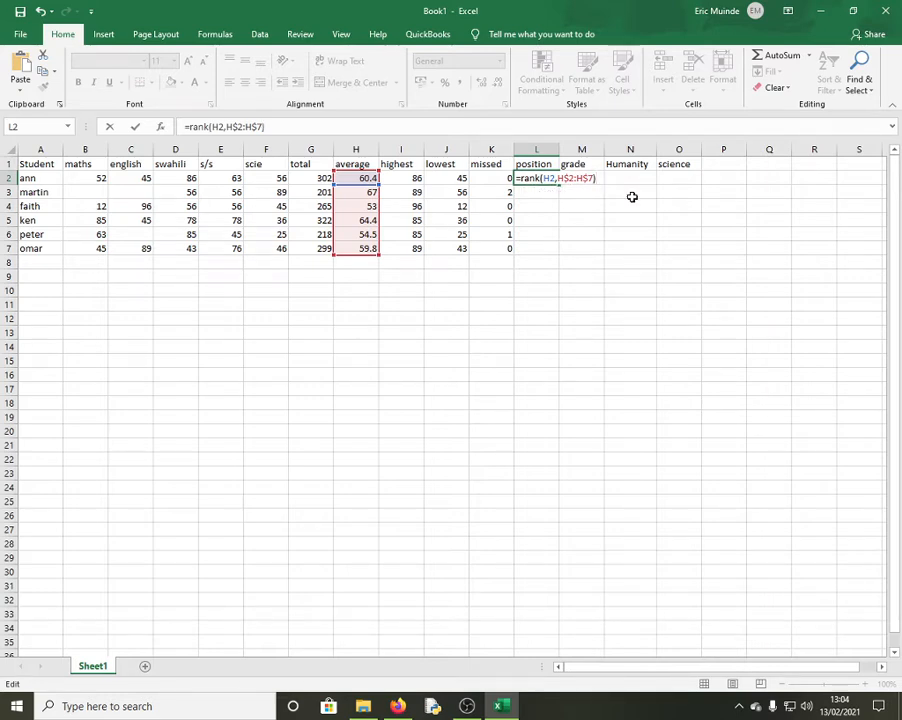
{"action": "key", "text": "Return"}
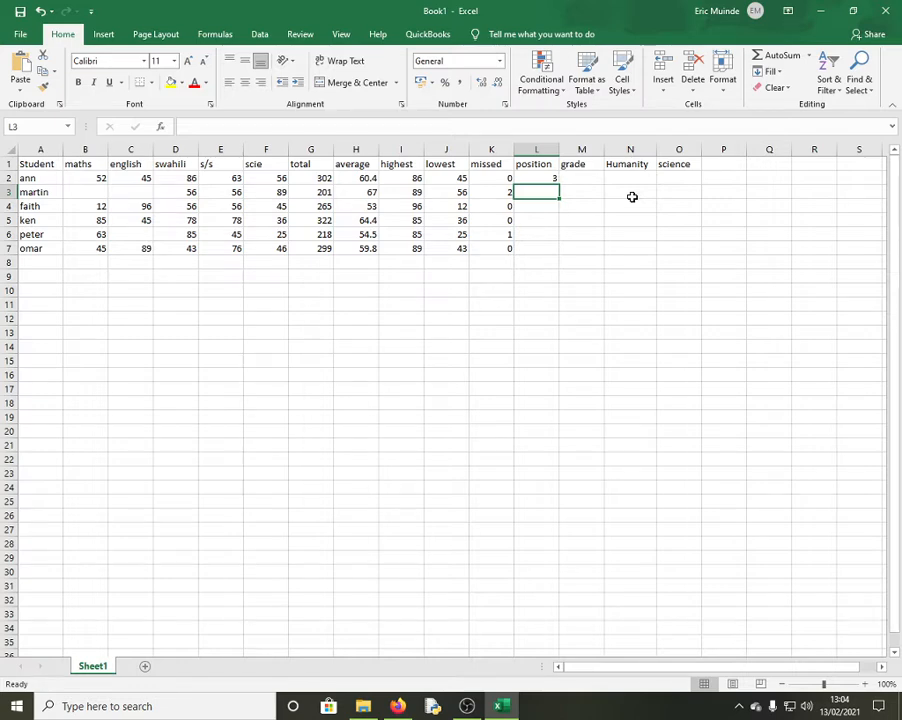
Copy the RANK formula down to L7, ranking the students 3, 1, 6, 2, 5, 4
{"action": "left_click", "coordinate": [490, 180]}
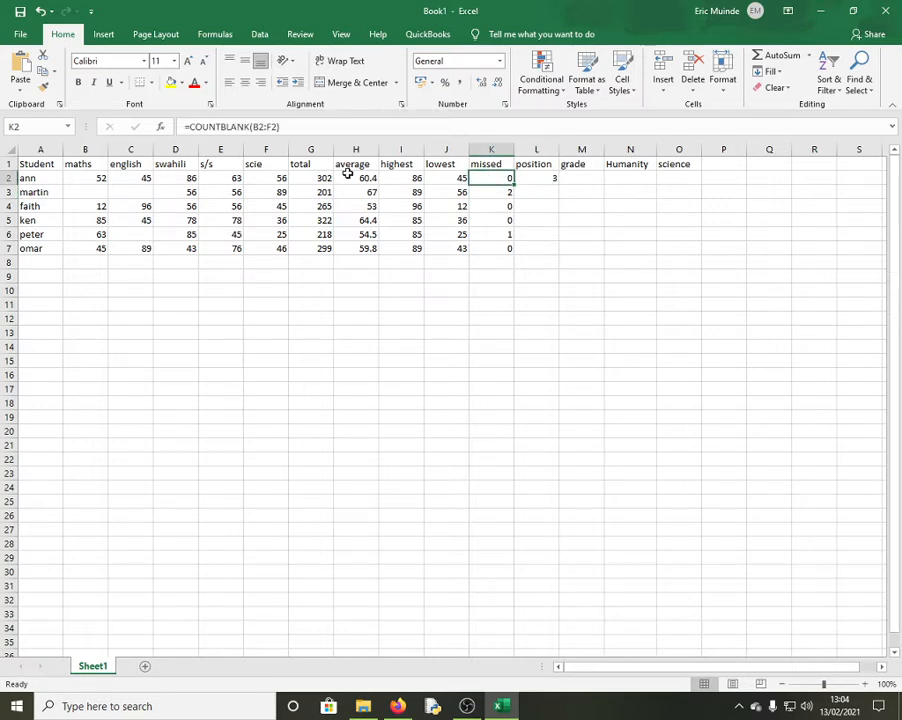
{"action": "left_click", "coordinate": [550, 180]}
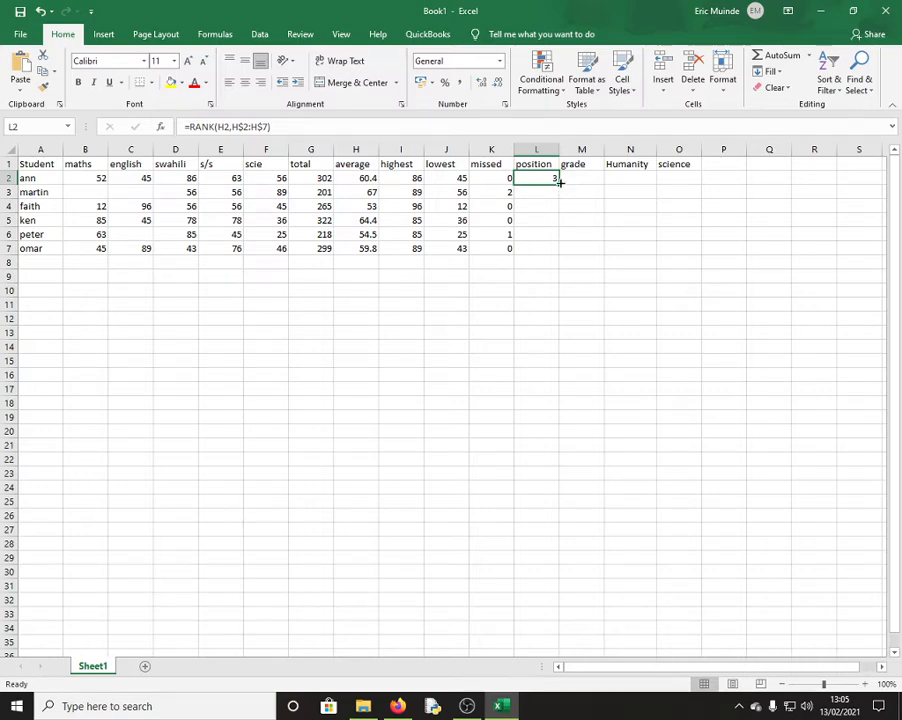
{"action": "left_click_drag", "start_coordinate": [558, 184], "coordinate": [548, 248]}
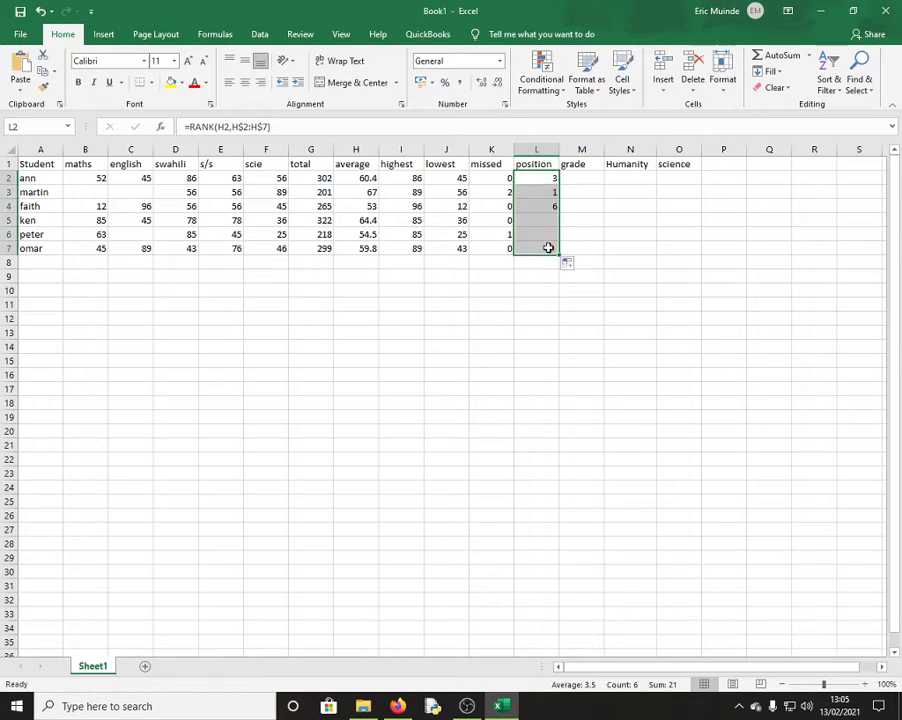
{"action": "left_click", "coordinate": [582, 179]}
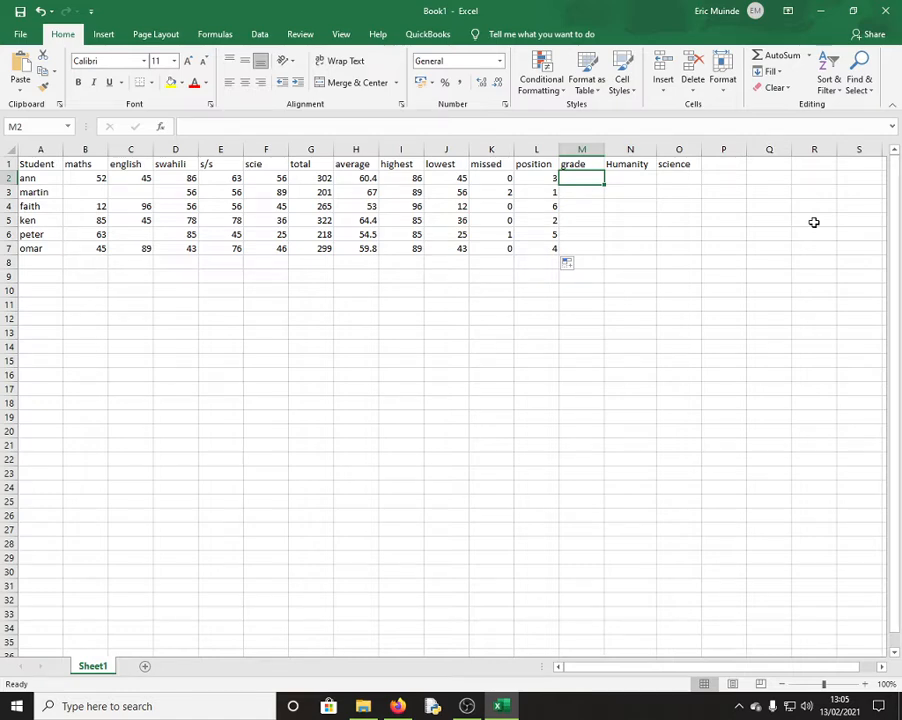
Type =IF(H2>=80,"Distinction", in M2 and paste copies of the clause to nest it
{"action": "type", "text": "="}
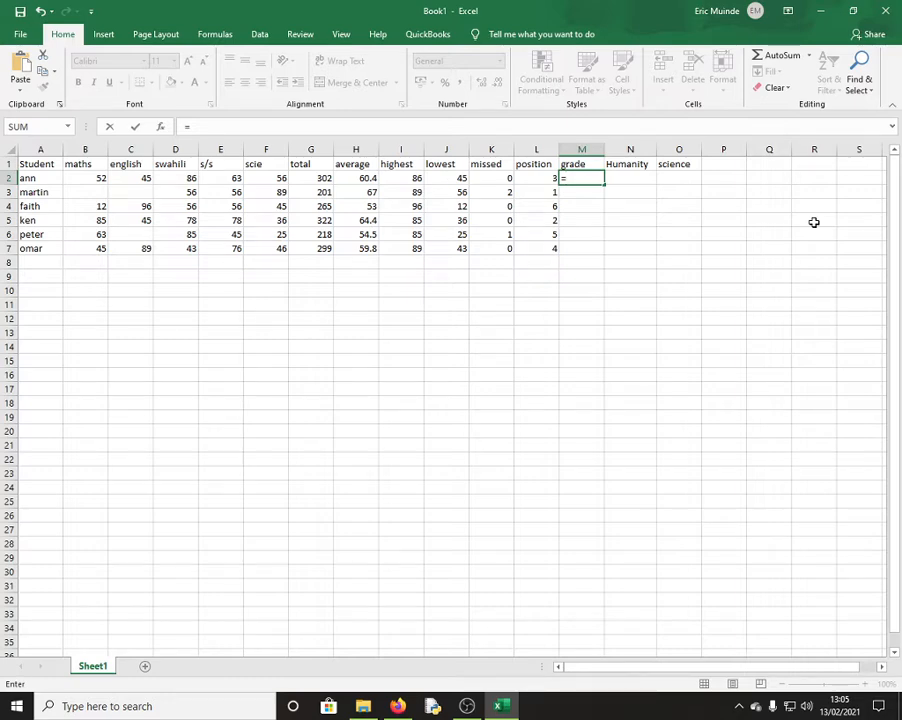
{"action": "type", "text": "if("}
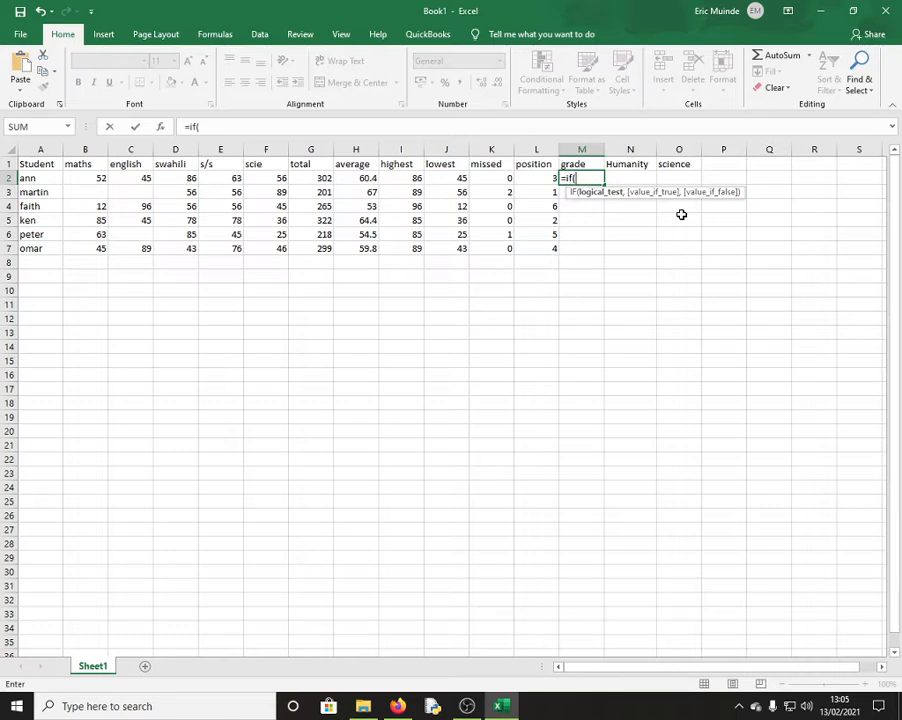
{"action": "left_click", "coordinate": [366, 178]}
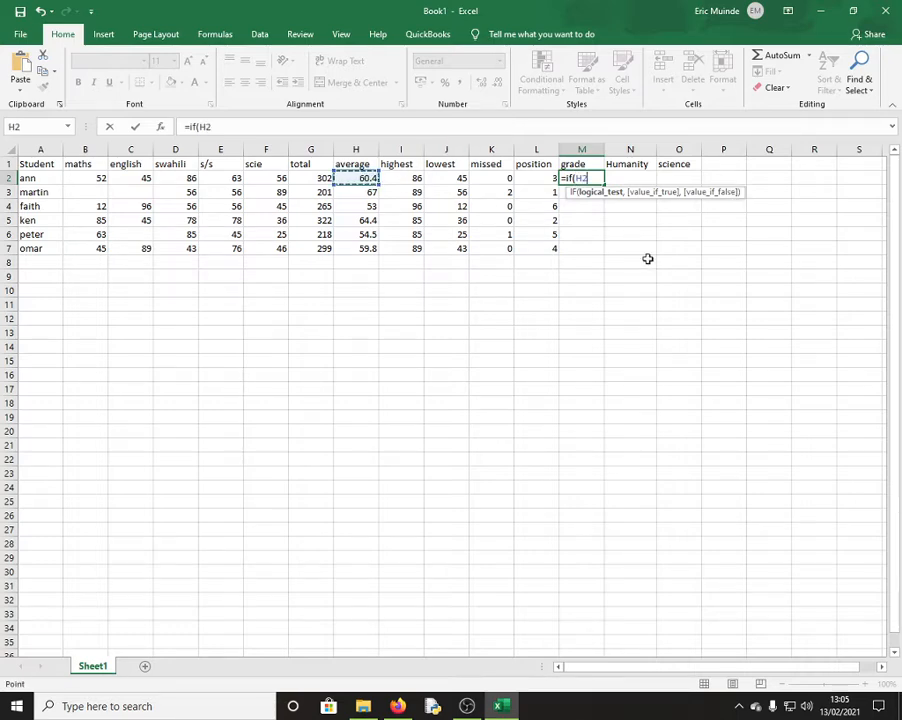
{"action": "type", "text": ">=80,"}
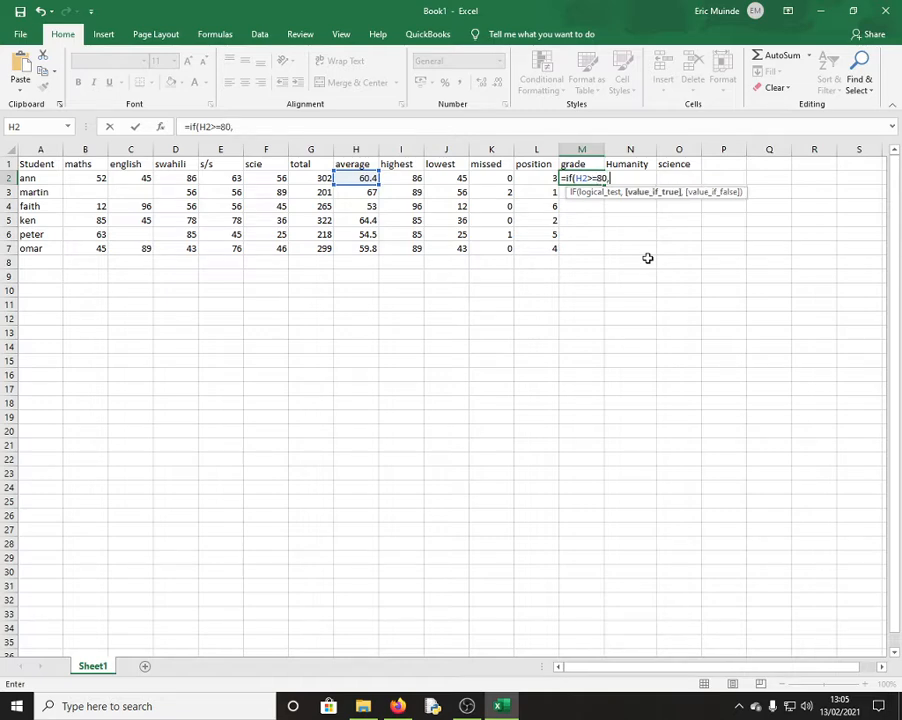
{"action": "type", "text": "\"\",L2"}
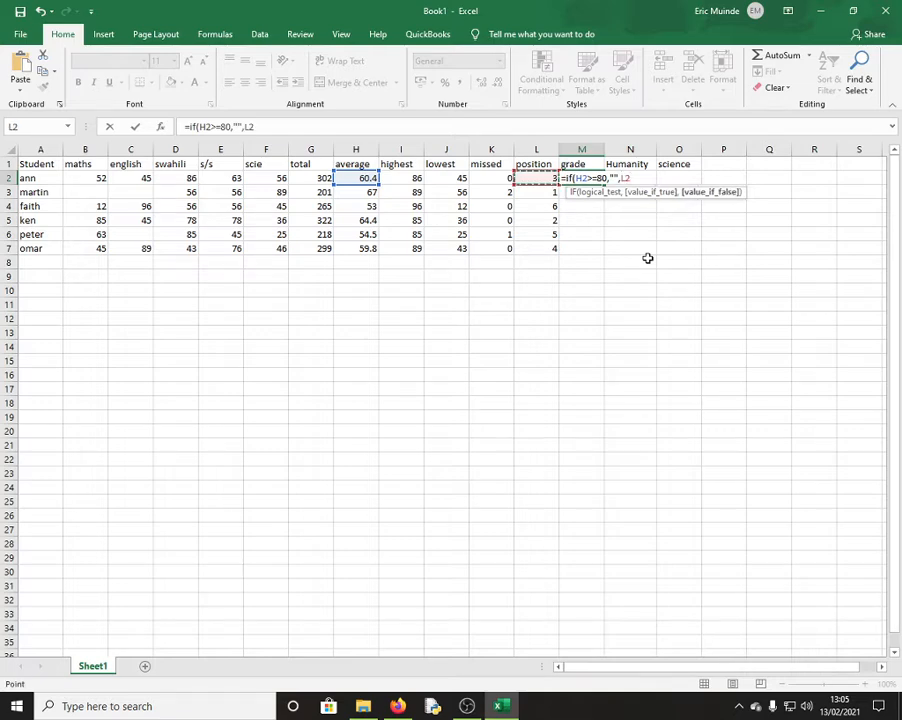
{"action": "key", "text": "BackSpace"}
{"action": "key", "text": "BackSpace"}
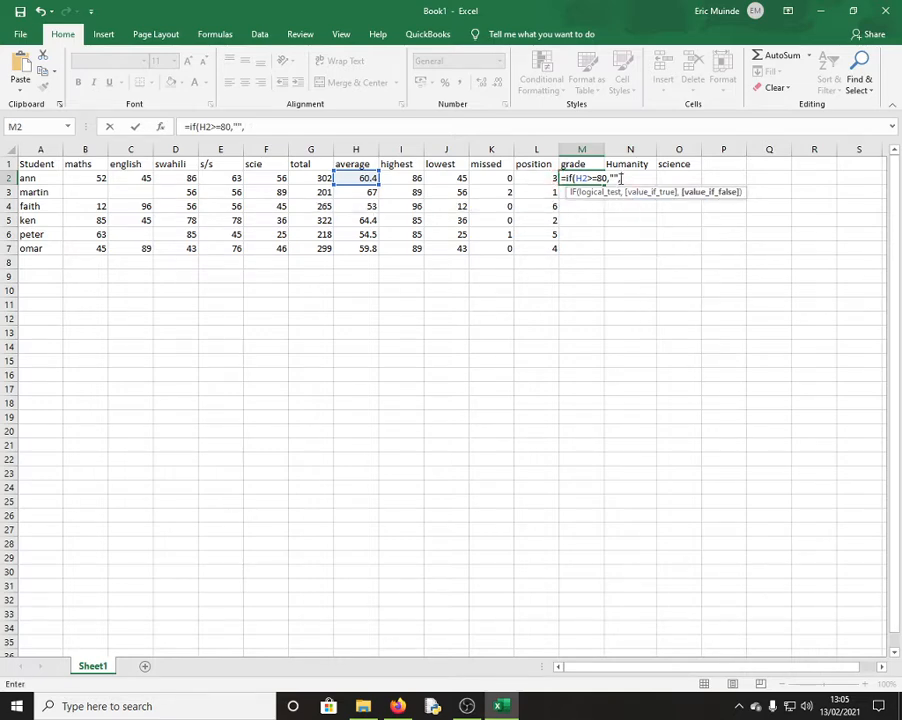
{"action": "left_click", "coordinate": [612, 178]}
{"action": "type", "text": "Di"}
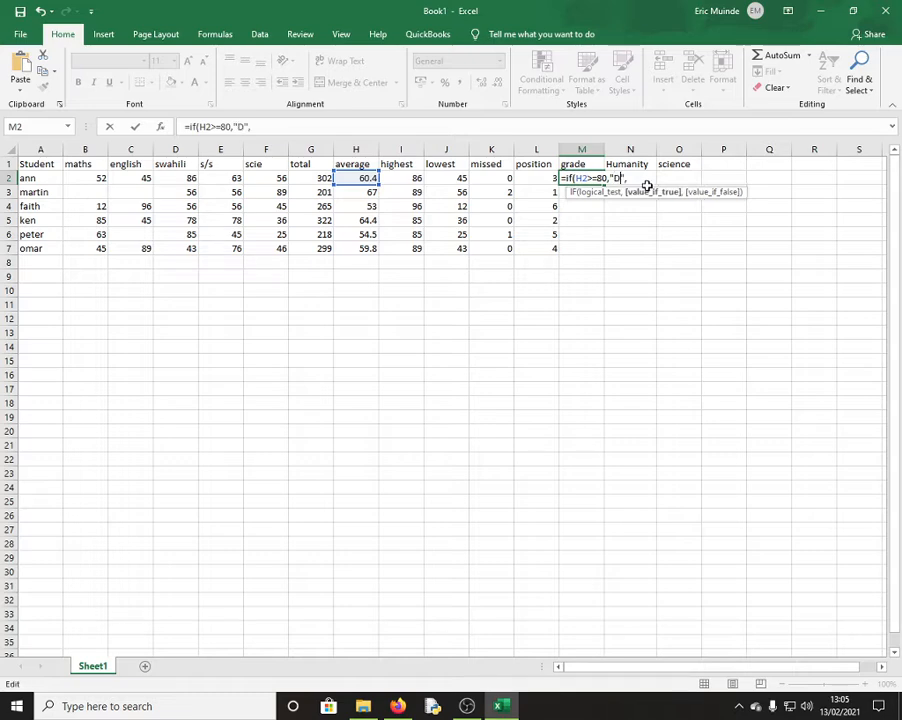
{"action": "type", "text": "st"}
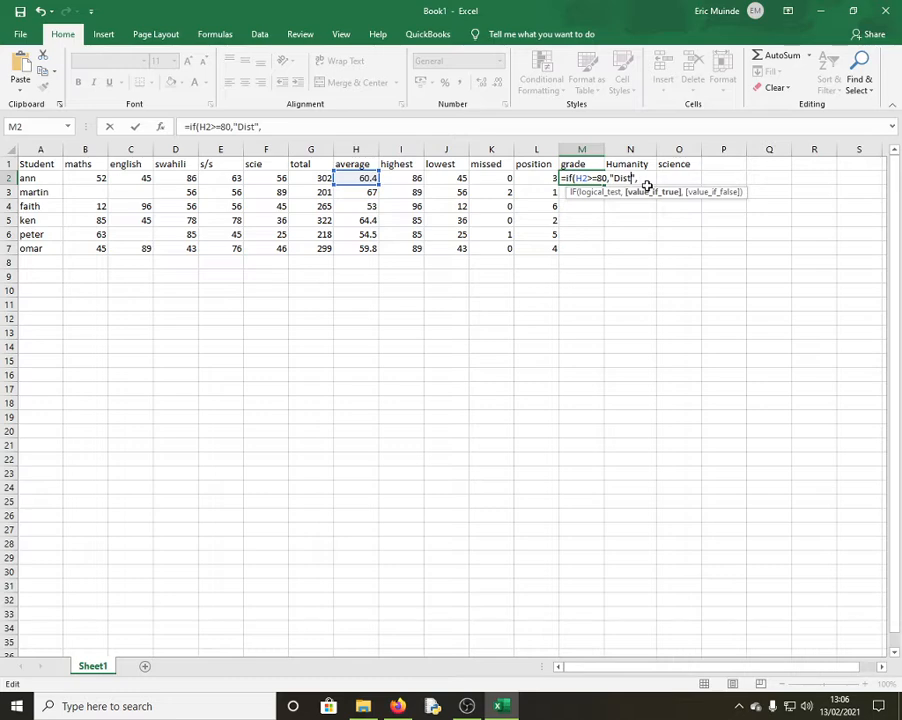
{"action": "type", "text": "inction"}
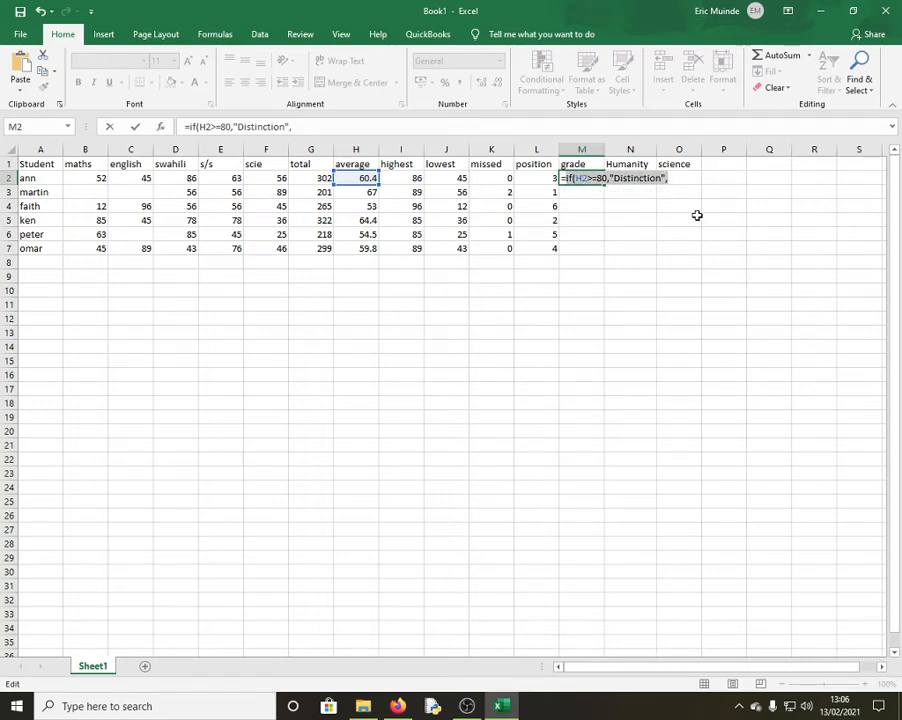
{"action": "left_click", "coordinate": [675, 179]}
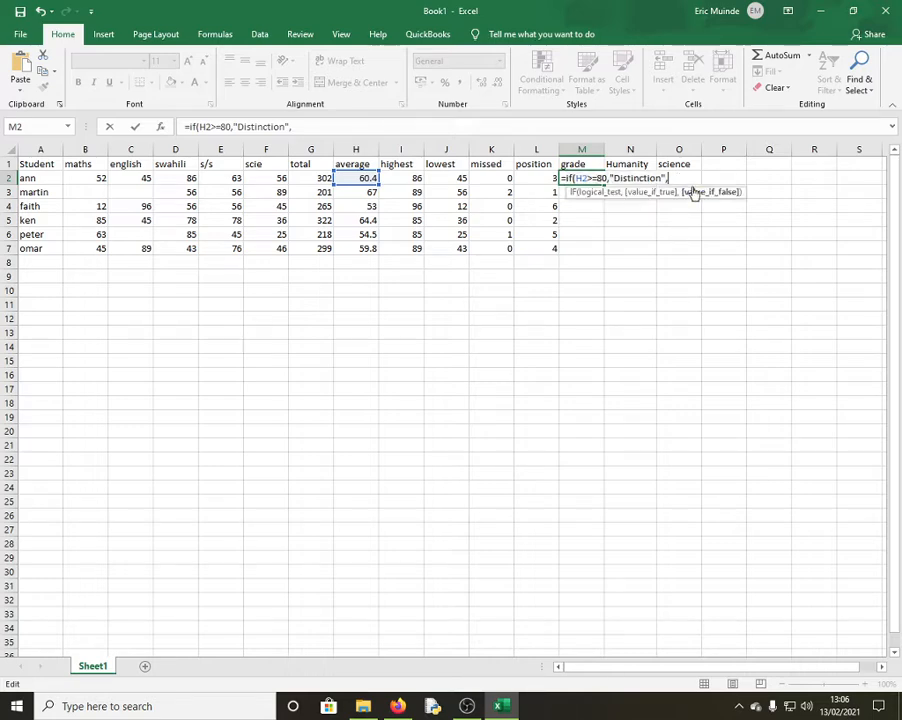
{"action": "type", "text": "if(H2>=80,\"Distinction\","}
Paste three more IF clauses and change the second to H2>=60 returning "Credit"
{"action": "type", "text": "if(H2>=80,\"Distinction\","}
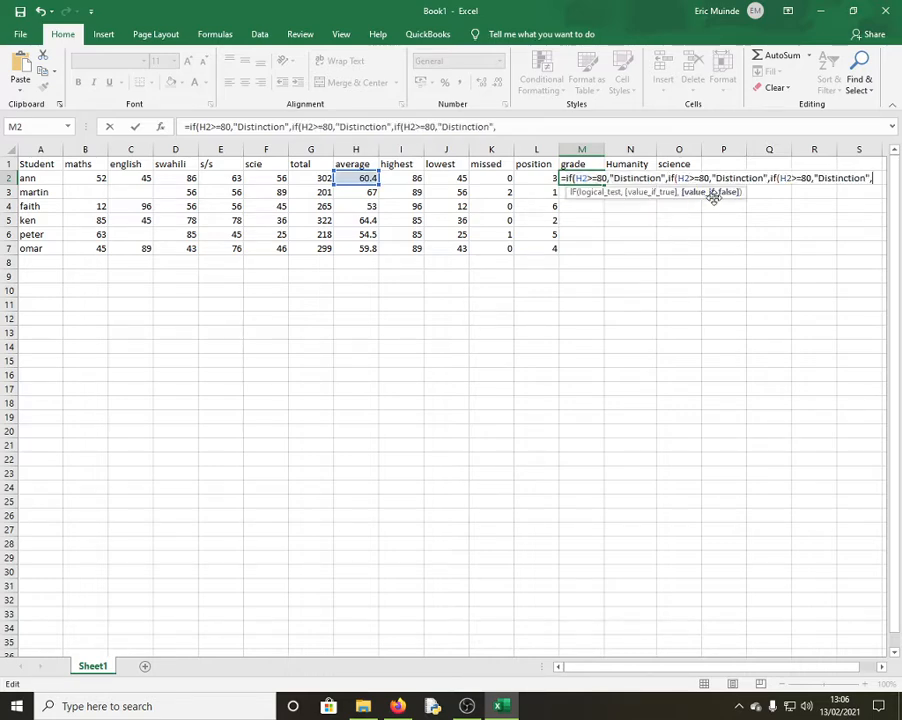
{"action": "type", "text": "if(H2>=80,\"Distinction\","}
{"action": "type", "text": "if(H2>=80,\"Distinction\","}
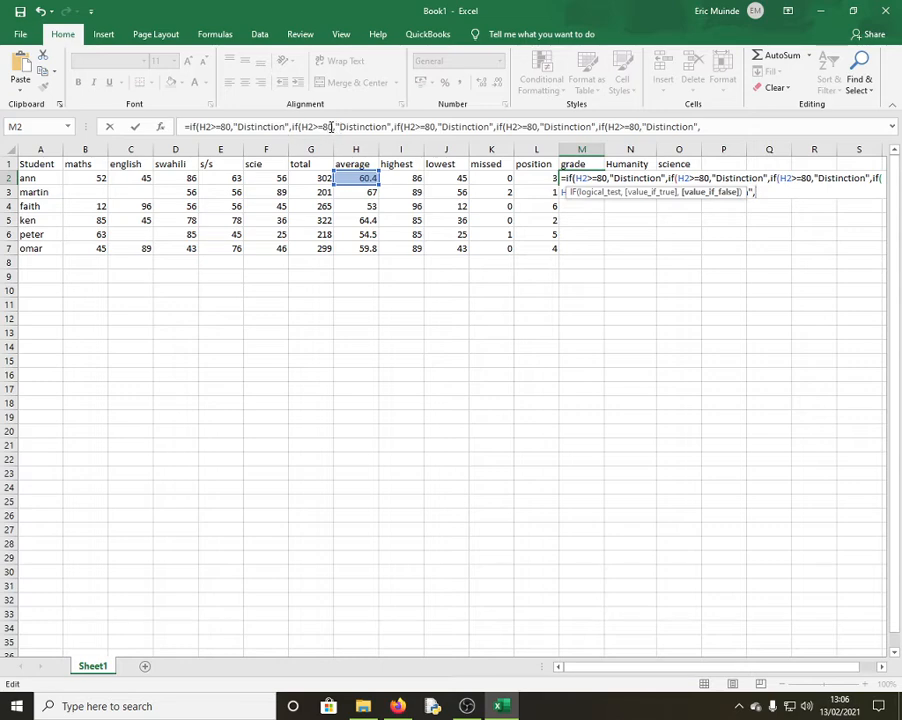
{"action": "left_click", "coordinate": [331, 127]}
{"action": "key", "text": "BackSpace"}
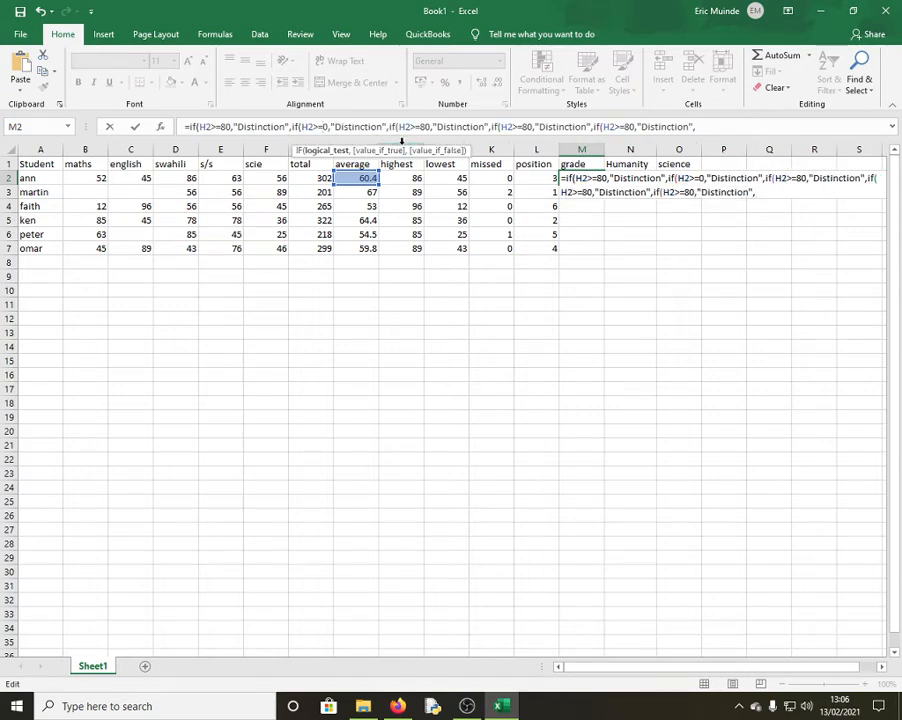
{"action": "type", "text": "6"}
{"action": "double_click", "coordinate": [369, 128]}
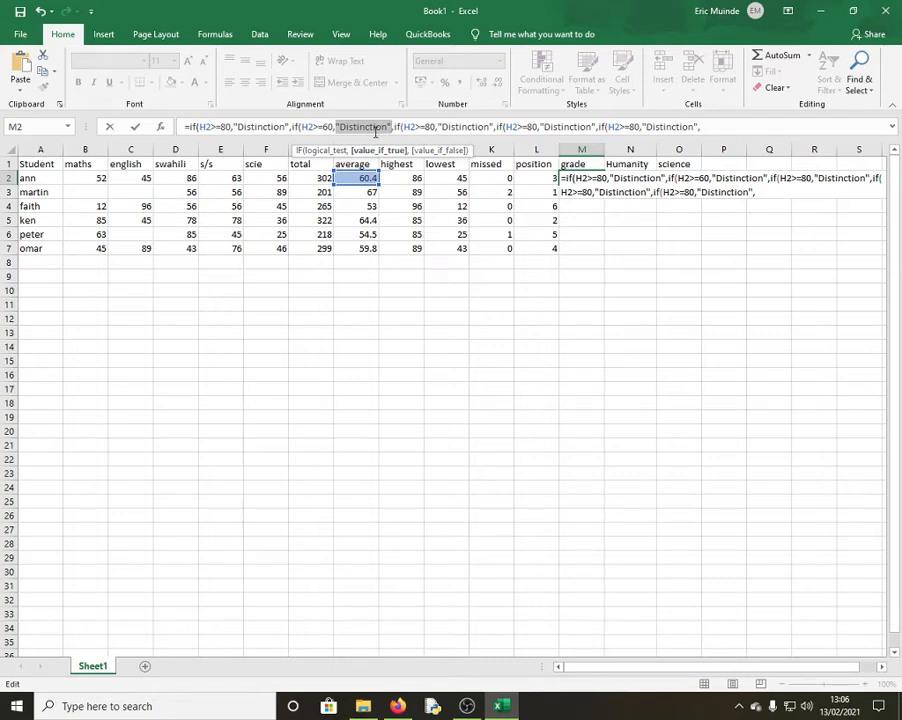
{"action": "key", "text": "BackSpace"}
{"action": "type", "text": "\"\""}
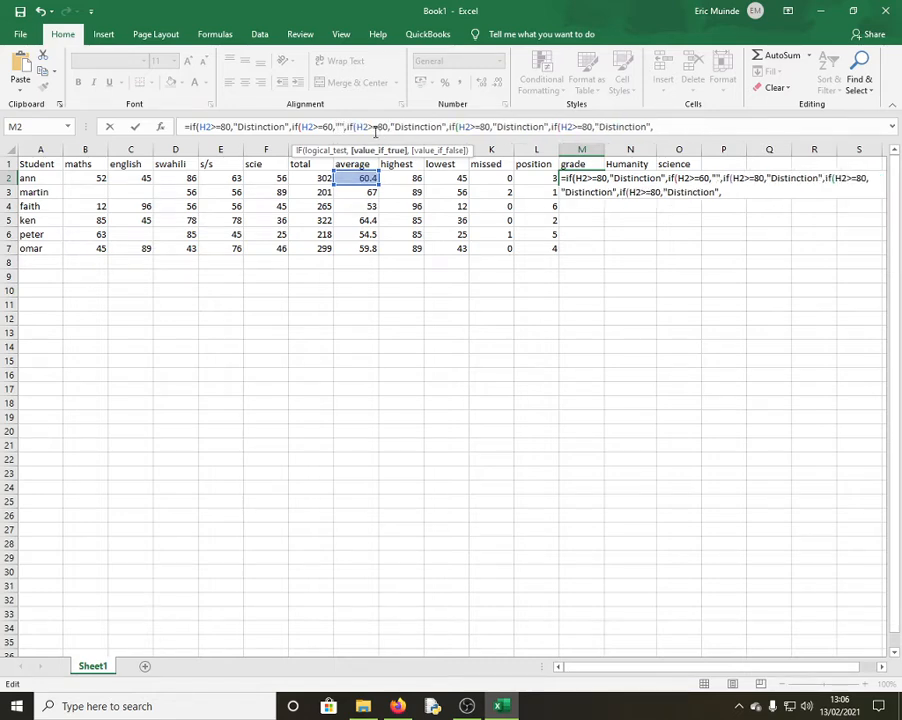
{"action": "type", "text": "Credi"}
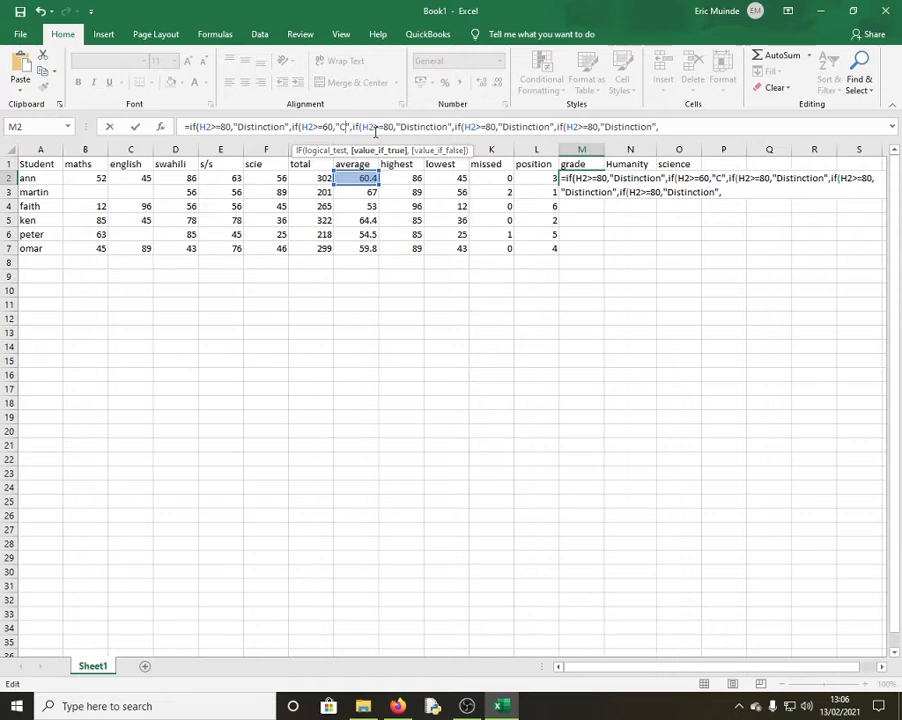
{"action": "type", "text": "t"}
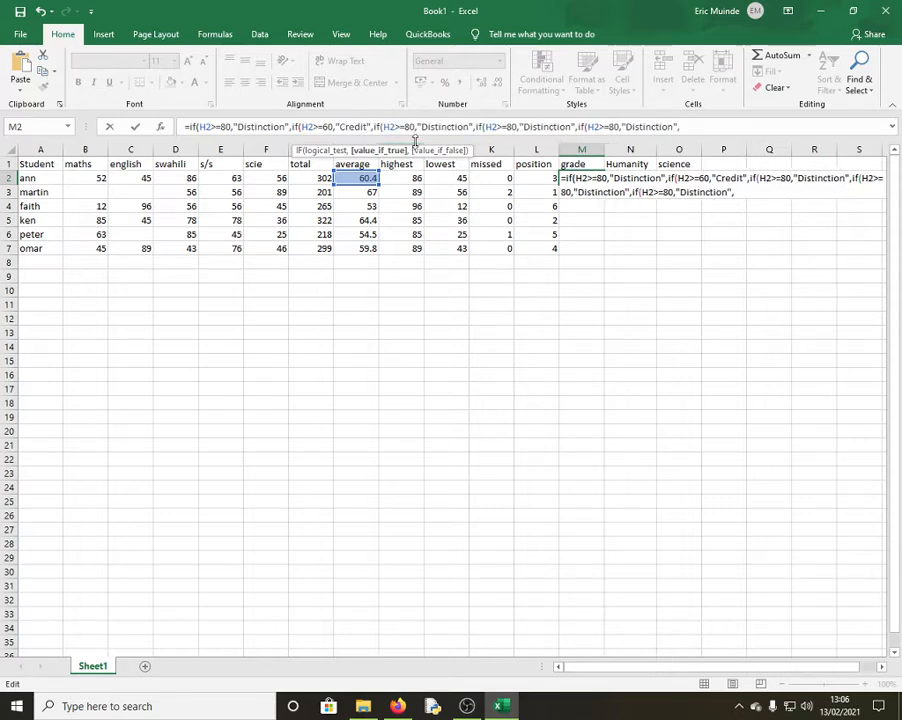
Edit the third IF clause to H2>=40 returning "Pass"
{"action": "left_click", "coordinate": [415, 127]}
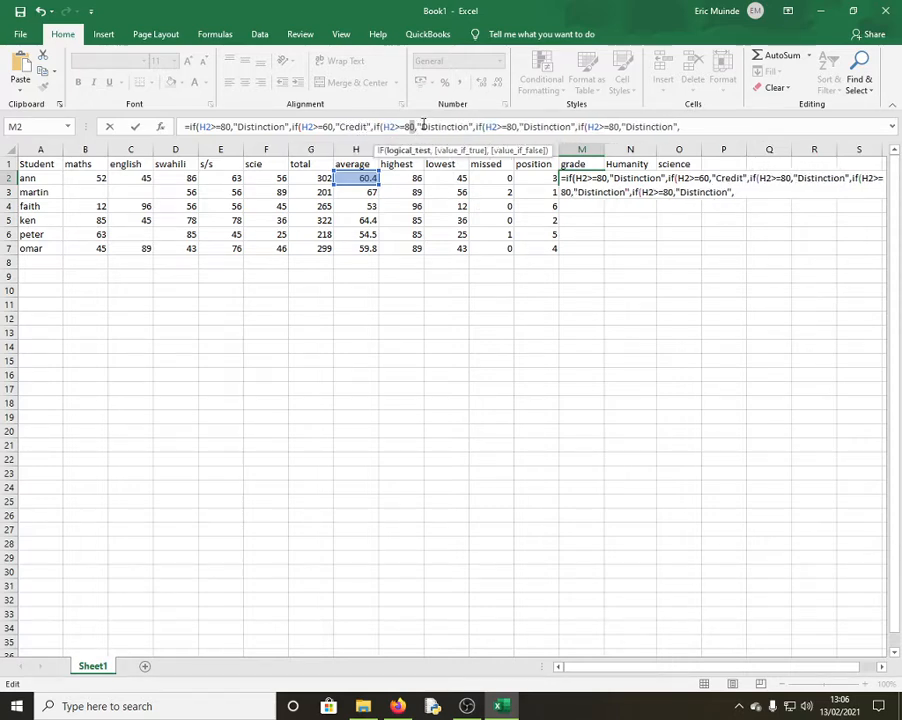
{"action": "key", "text": "BackSpace"}
{"action": "key", "text": "BackSpace"}
{"action": "type", "text": "40"}
{"action": "left_click", "coordinate": [458, 127]}
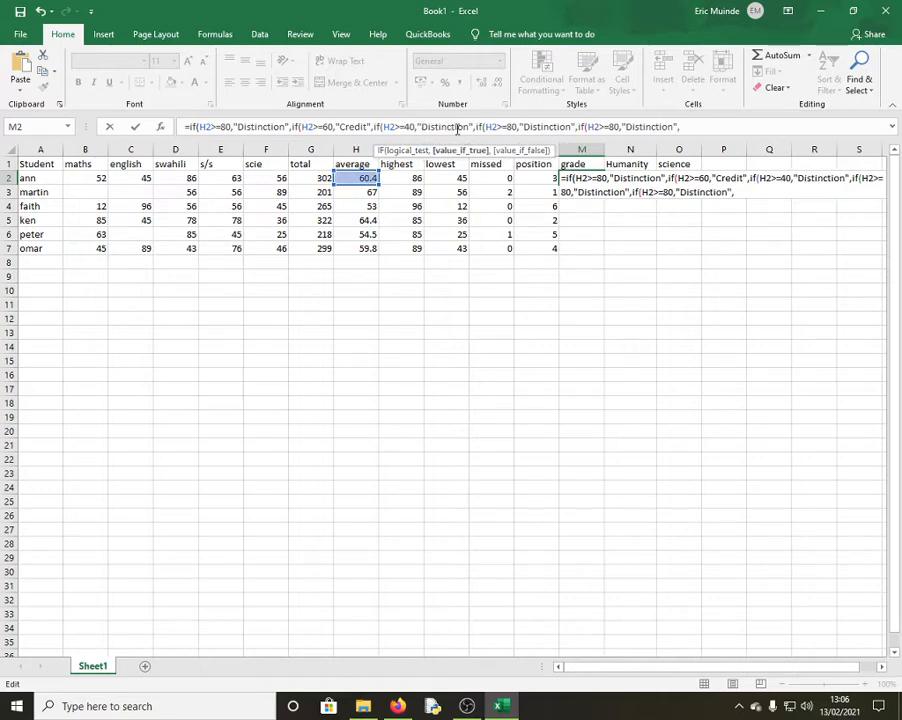
{"action": "key", "text": "BackSpace"}
{"action": "key", "text": "BackSpace"}
{"action": "key", "text": "BackSpace"}
{"action": "key", "text": "BackSpace"}
{"action": "key", "text": "BackSpace"}
{"action": "key", "text": "BackSpace"}
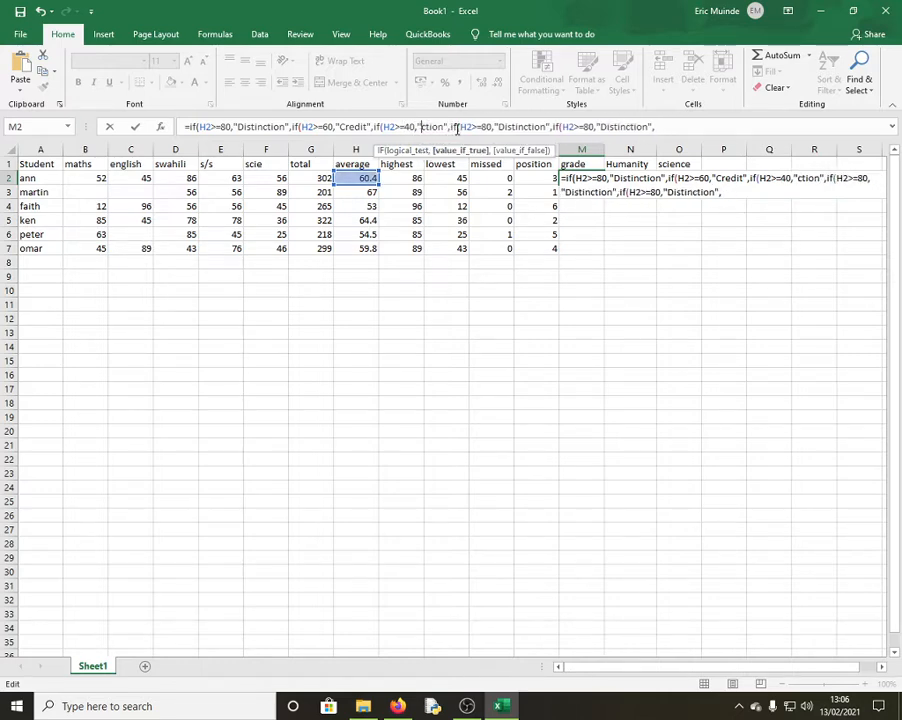
{"action": "type", "text": "Pass"}
{"action": "key", "text": "Delete"}
{"action": "key", "text": "Delete"}
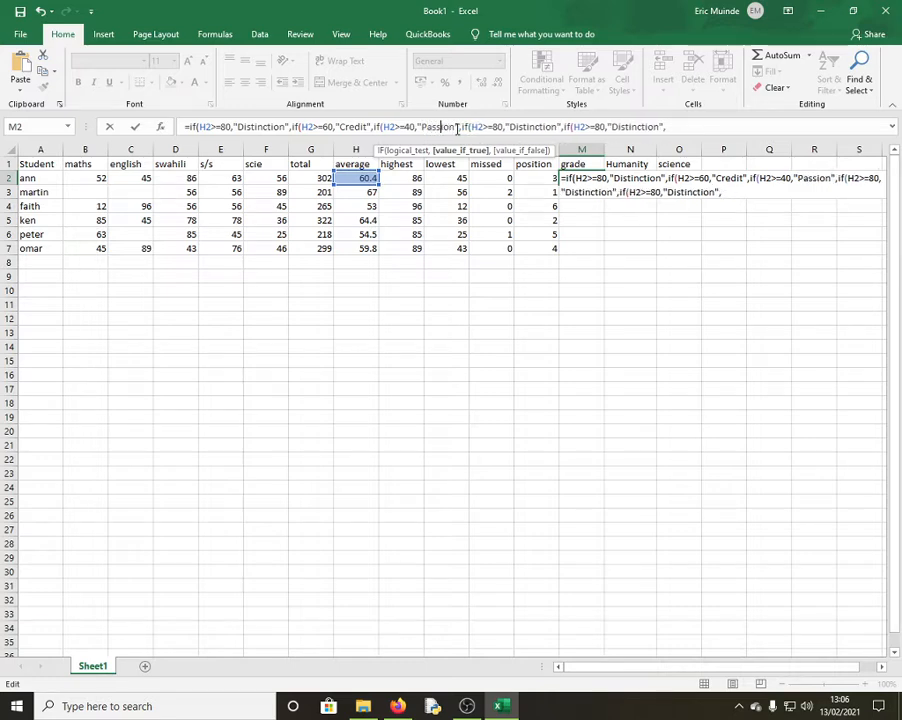
{"action": "key", "text": "Delete"}
{"action": "key", "text": "Delete"}
{"action": "key", "text": "Delete"}
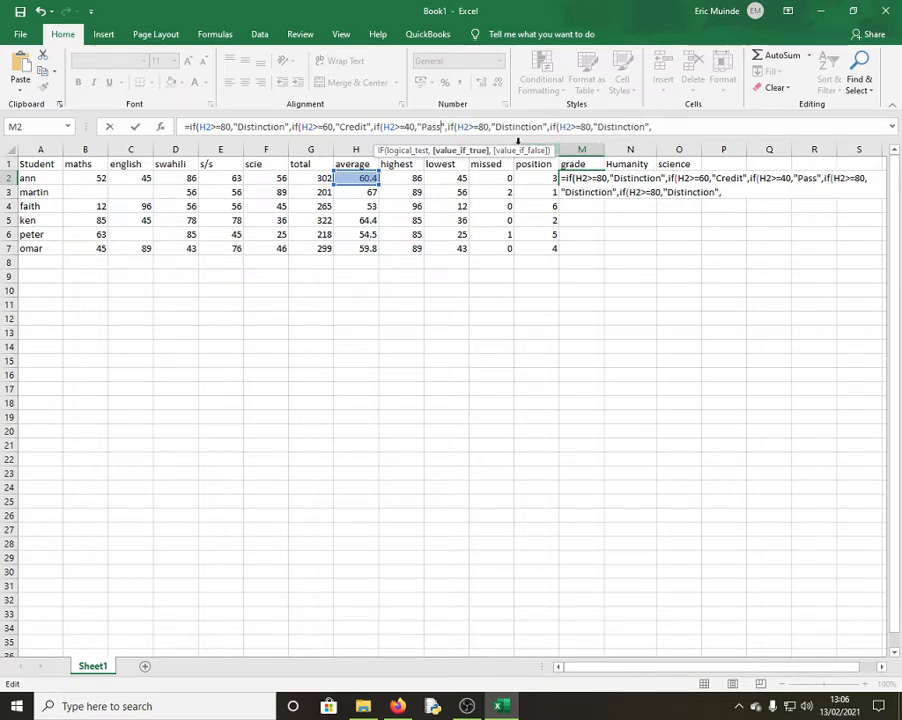
Change the fourth IF to H2<40 returning "fail" and close the formula with ))))
{"action": "key", "text": "Right"}
{"action": "key", "text": "Right"}
{"action": "key", "text": "Right"}
{"action": "key", "text": "Right"}
{"action": "key", "text": "Right"}
{"action": "key", "text": "Right"}
{"action": "key", "text": "Right"}
{"action": "key", "text": "Right"}
{"action": "key", "text": "Right"}
{"action": "key", "text": "Right"}
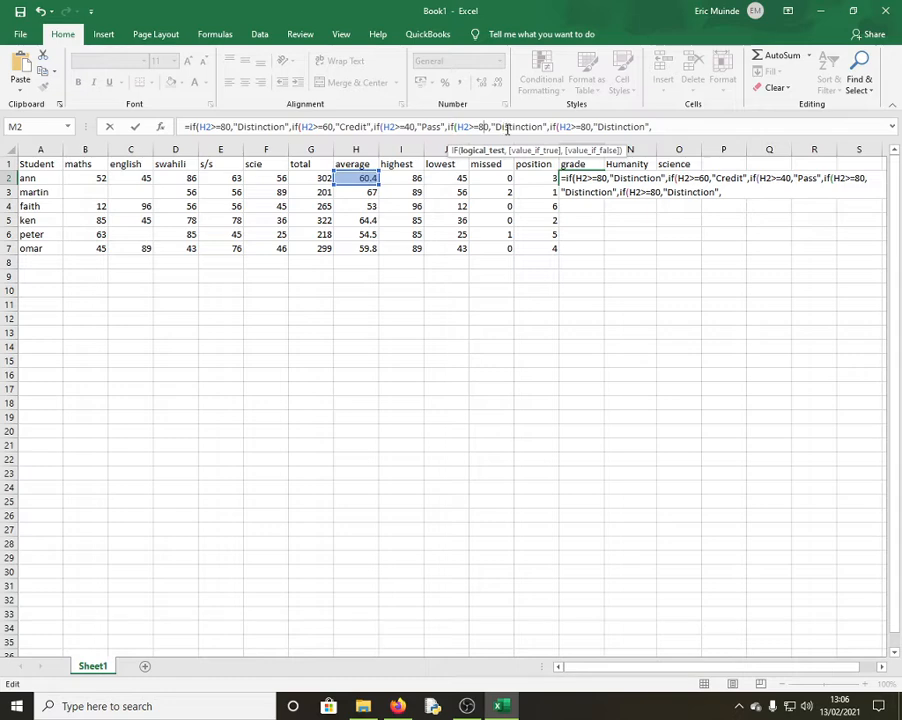
{"action": "key", "text": "BackSpace"}
{"action": "key", "text": "BackSpace"}
{"action": "key", "text": "BackSpace"}
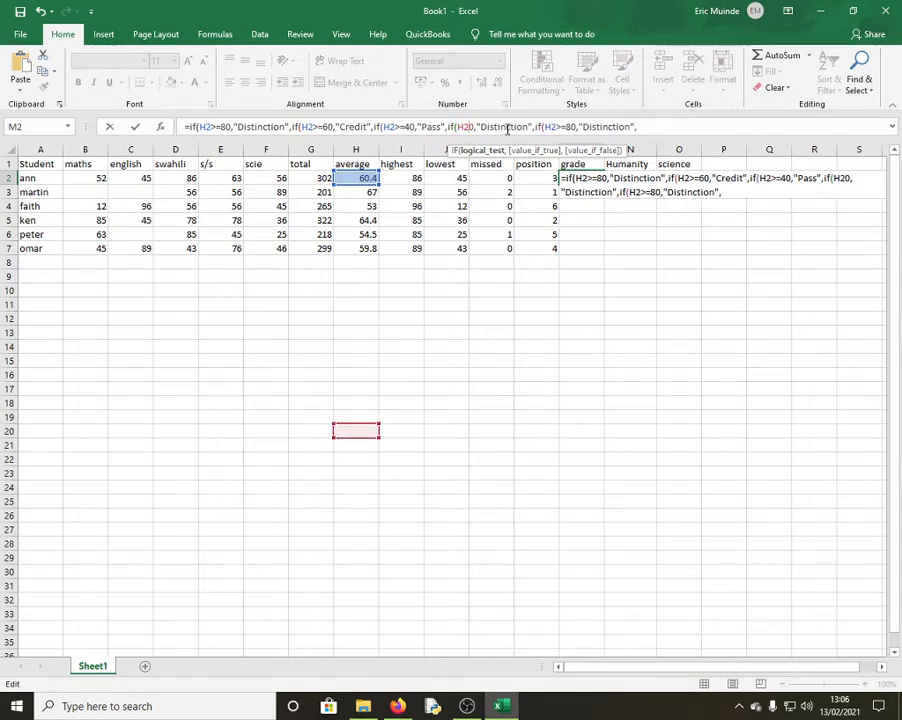
{"action": "type", "text": "<"}
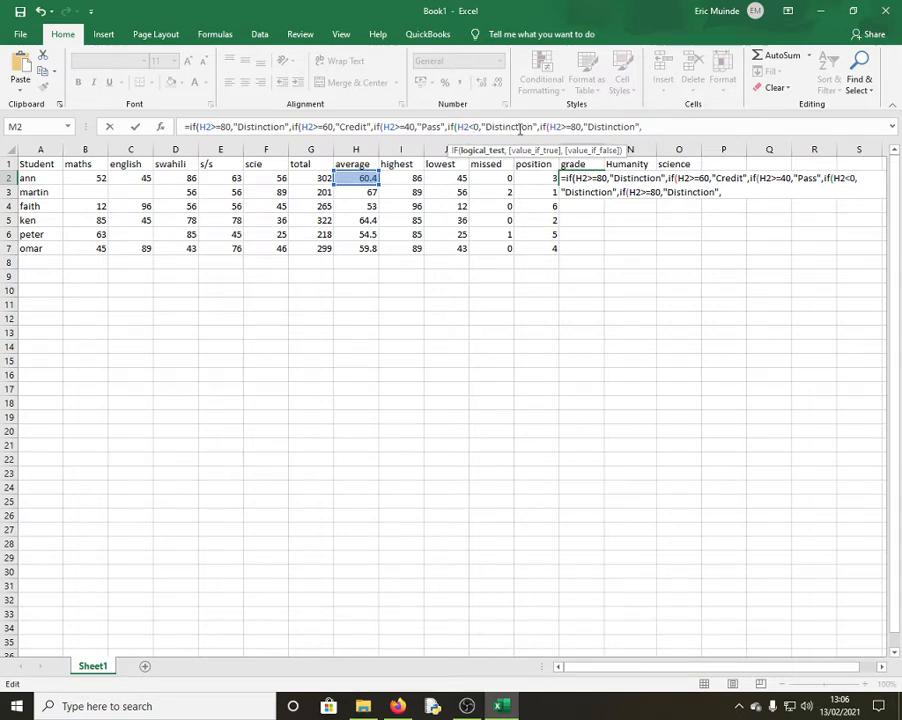
{"action": "type", "text": "4"}
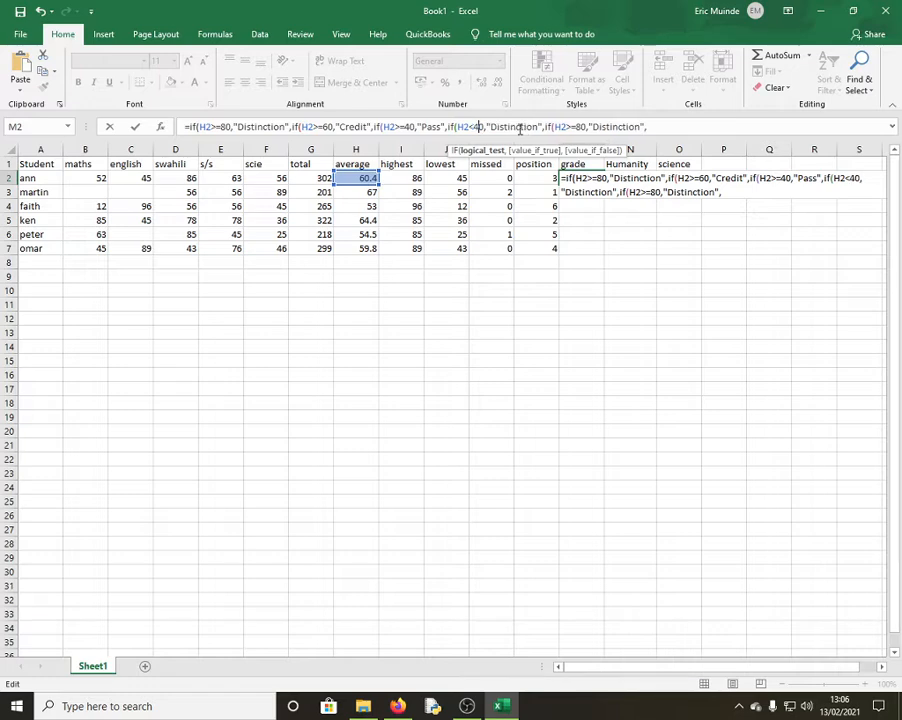
{"action": "left_click", "coordinate": [510, 127]}
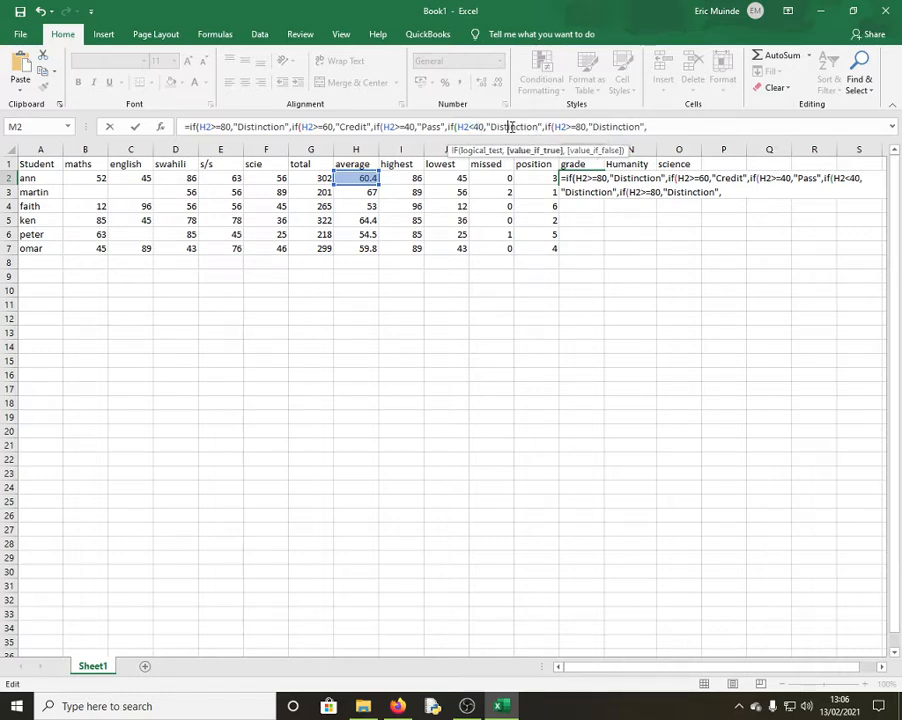
{"action": "key", "text": "BackSpace"}
{"action": "key", "text": "BackSpace"}
{"action": "key", "text": "BackSpace"}
{"action": "key", "text": "BackSpace"}
{"action": "key", "text": "BackSpace"}
{"action": "key", "text": "BackSpace"}
{"action": "key", "text": "BackSpace"}
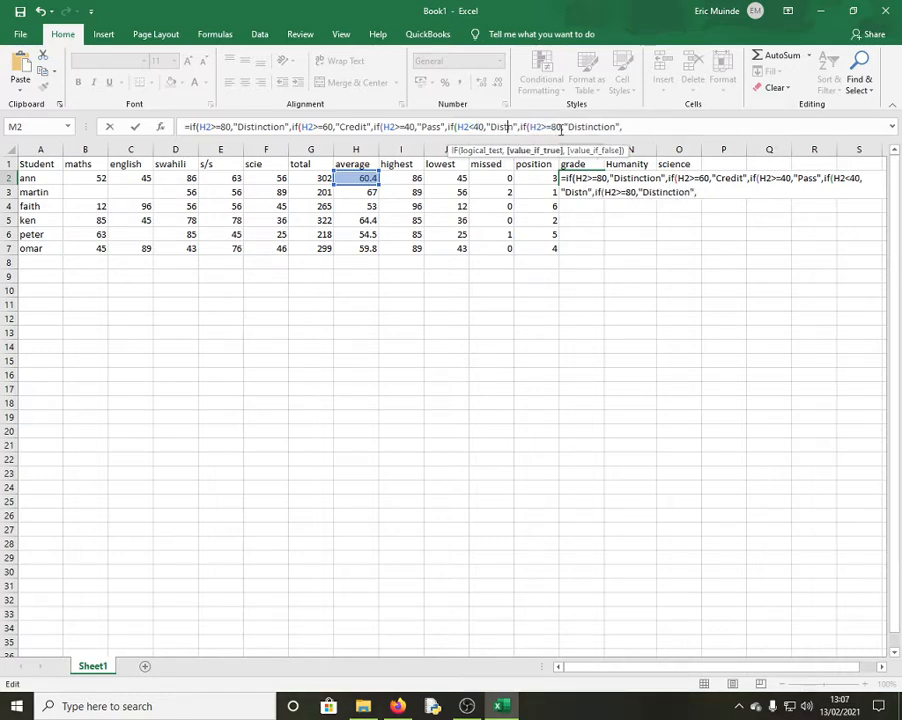
{"action": "key", "text": "BackSpace"}
{"action": "key", "text": "BackSpace"}
{"action": "key", "text": "BackSpace"}
{"action": "key", "text": "BackSpace"}
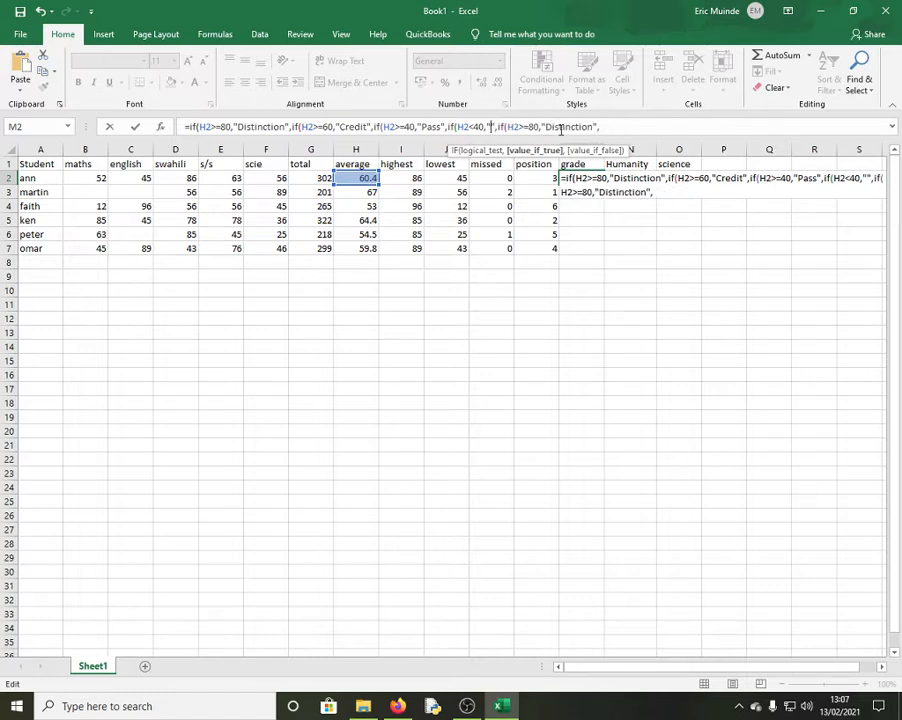
{"action": "type", "text": "fail"}
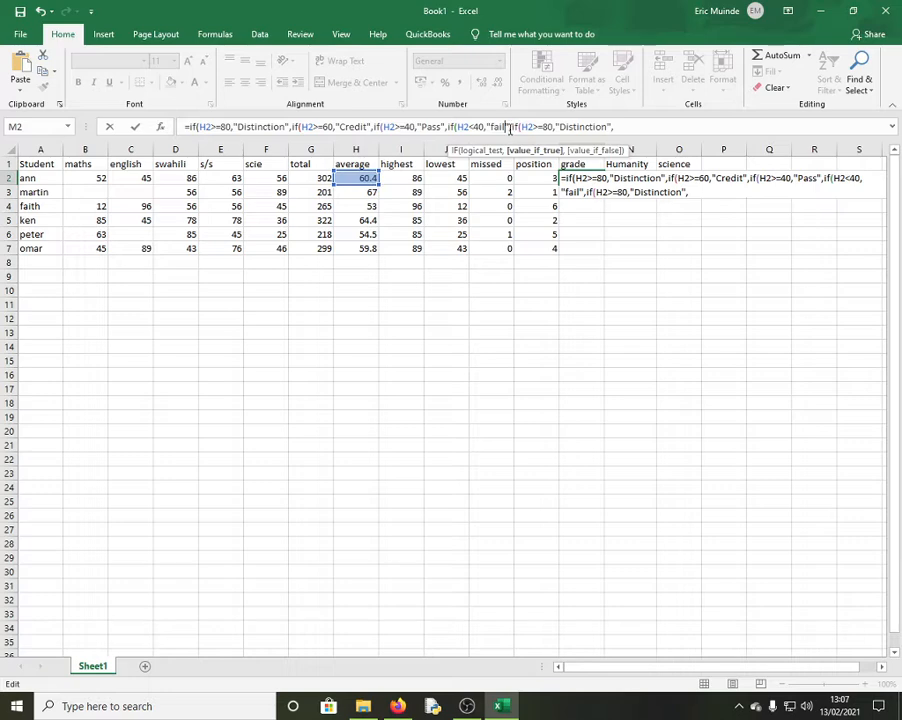
{"action": "left_click_drag", "start_coordinate": [538, 128], "coordinate": [681, 133]}
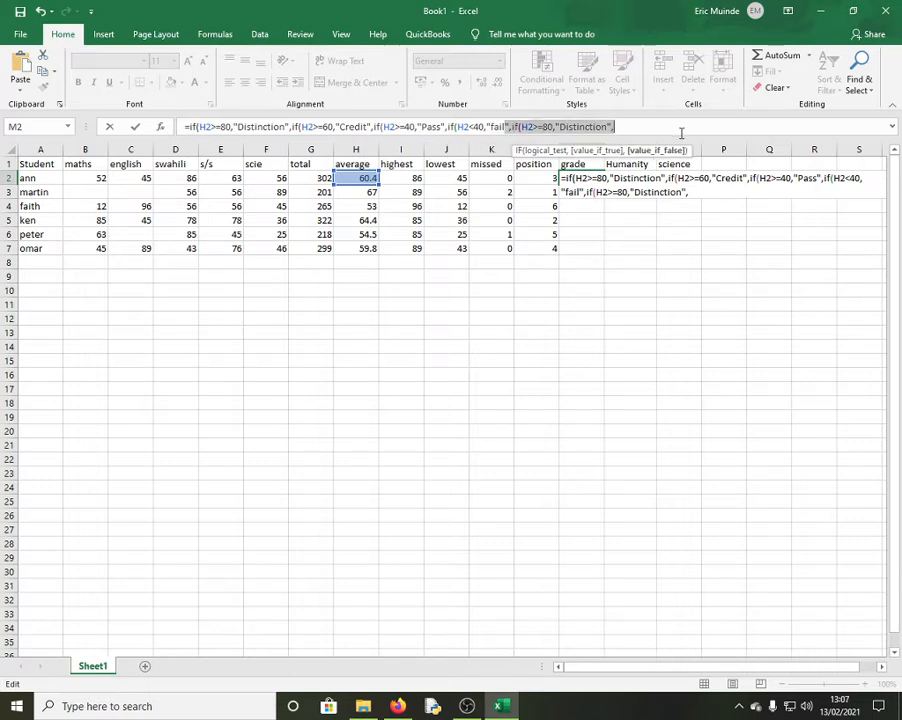
{"action": "type", "text": ")))"}
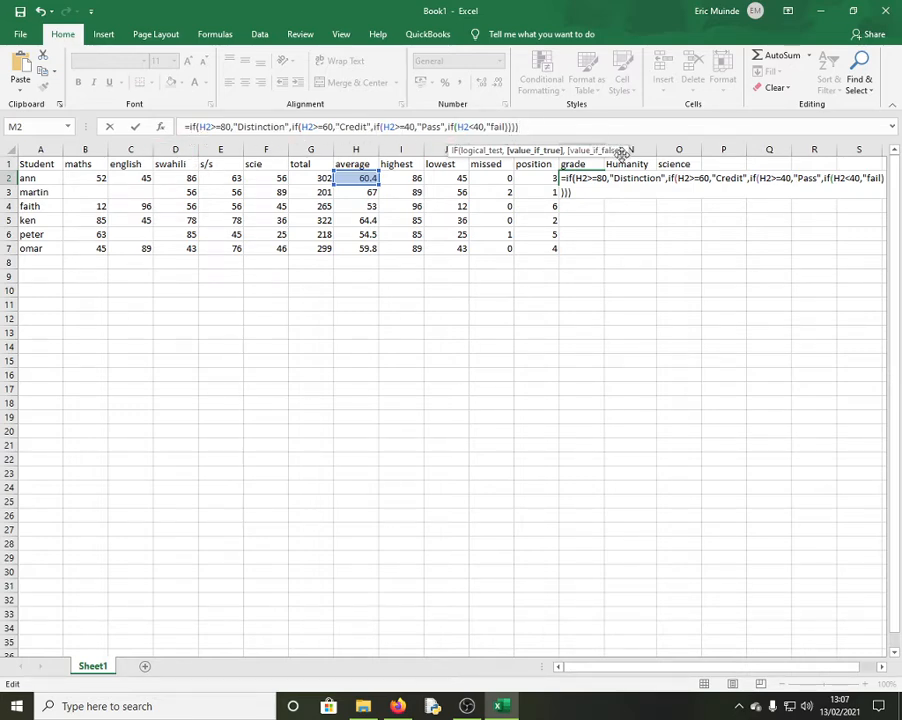
Commit M2's nested IF formula, accepting Excel's correction, and review it so M2 shows Credit
{"action": "key", "text": "Return"}
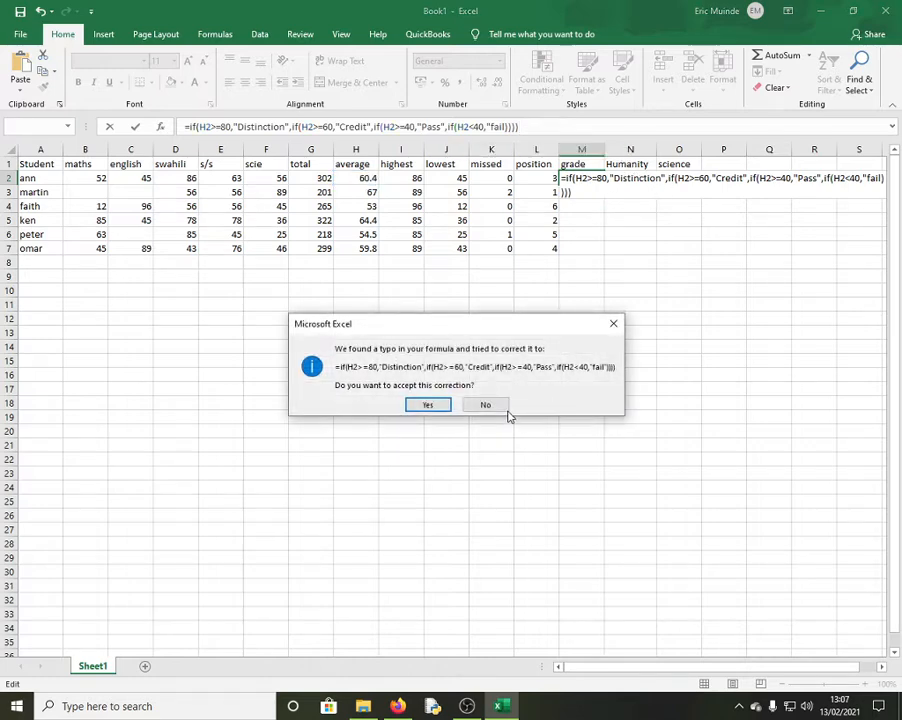
{"action": "left_click", "coordinate": [430, 405]}
{"action": "left_click", "coordinate": [582, 179]}
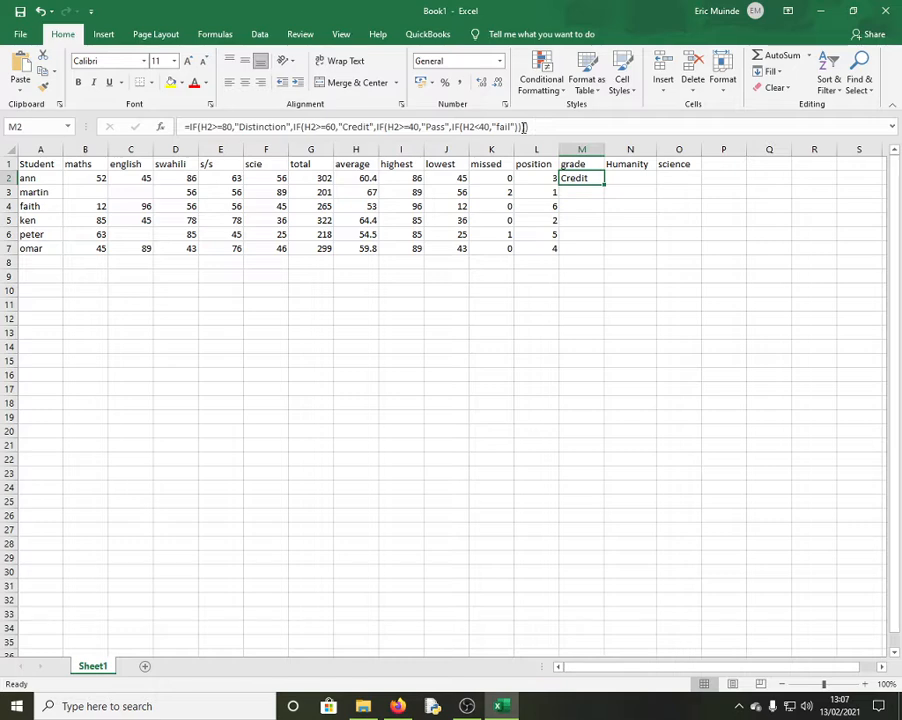
{"action": "left_click", "coordinate": [529, 126]}
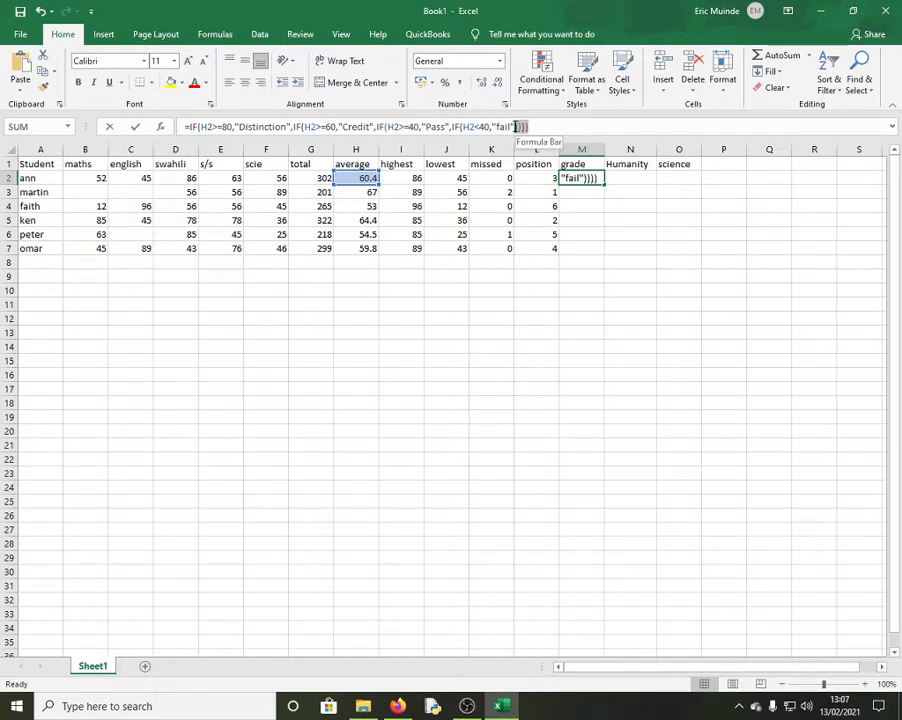
{"action": "left_click", "coordinate": [464, 126]}
{"action": "left_click", "coordinate": [387, 126]}
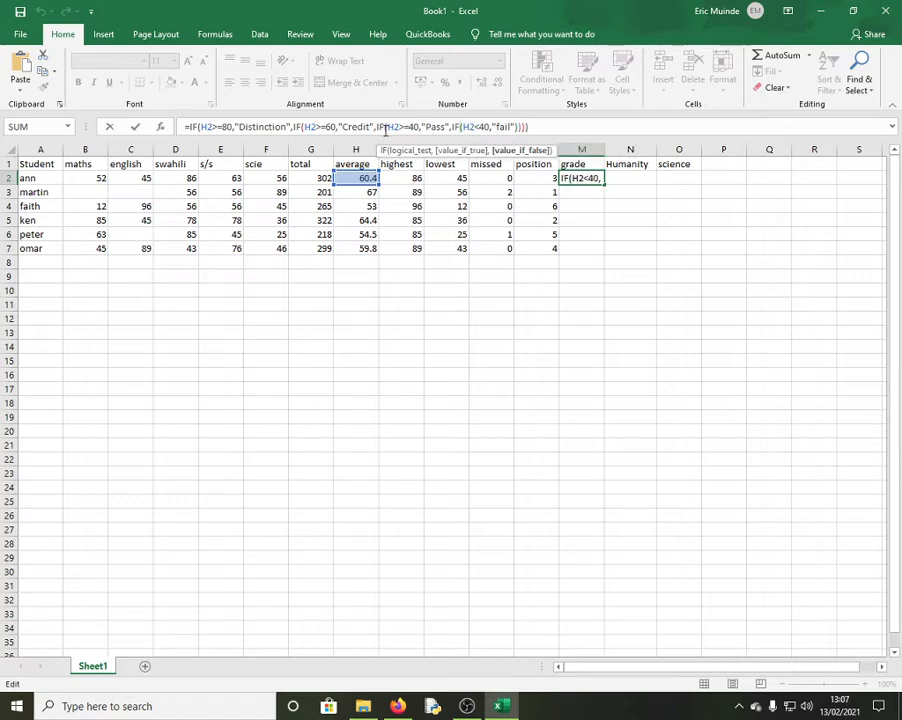
{"action": "left_click", "coordinate": [302, 127]}
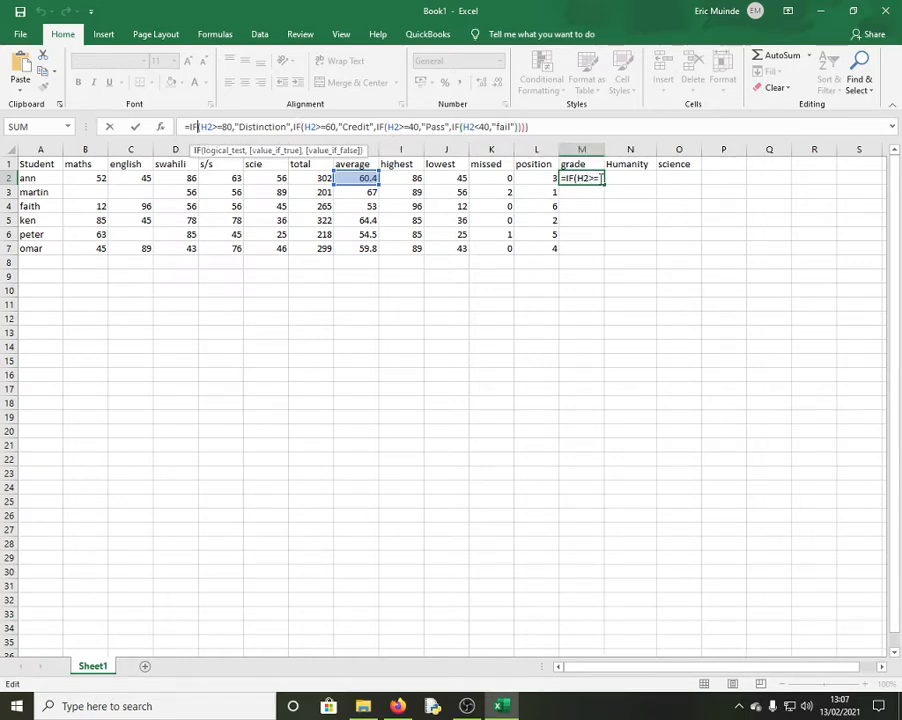
{"action": "key", "text": "Return"}
{"action": "left_click", "coordinate": [591, 179]}
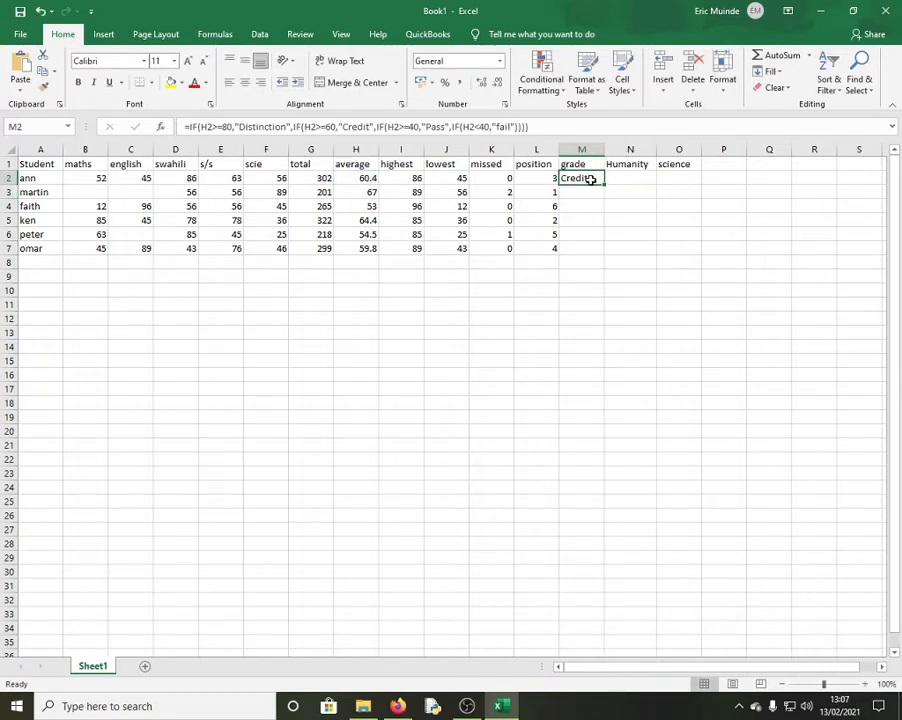
Fill M2's grade formula down to M7, giving Credit, Credit, Pass, Credit, Pass, Pass
{"action": "left_click_drag", "start_coordinate": [604, 185], "coordinate": [594, 254]}
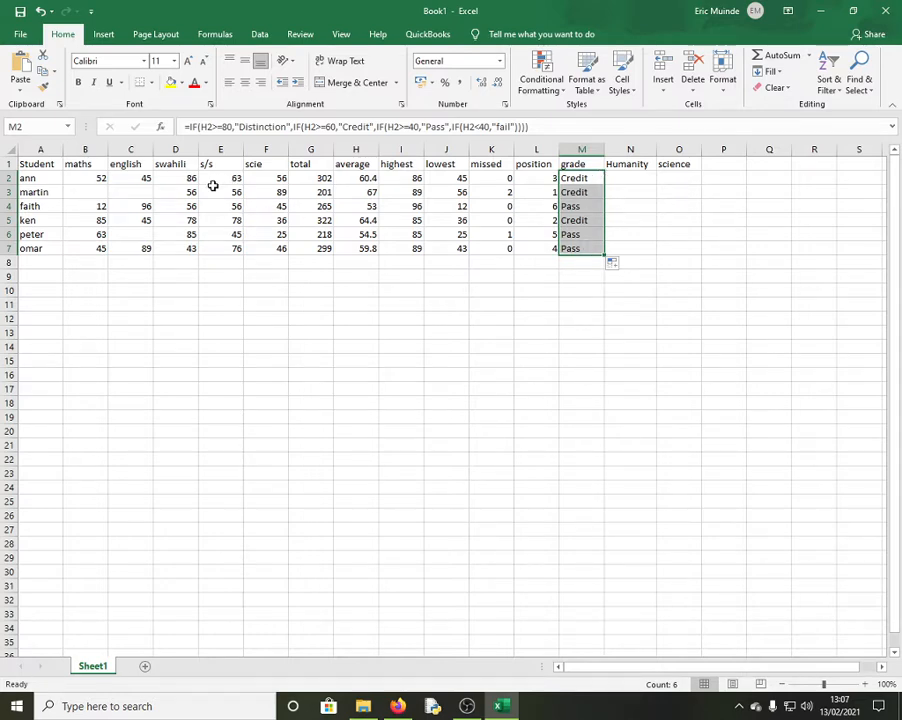
{"action": "left_click", "coordinate": [144, 178]}
{"action": "left_click", "coordinate": [96, 178]}
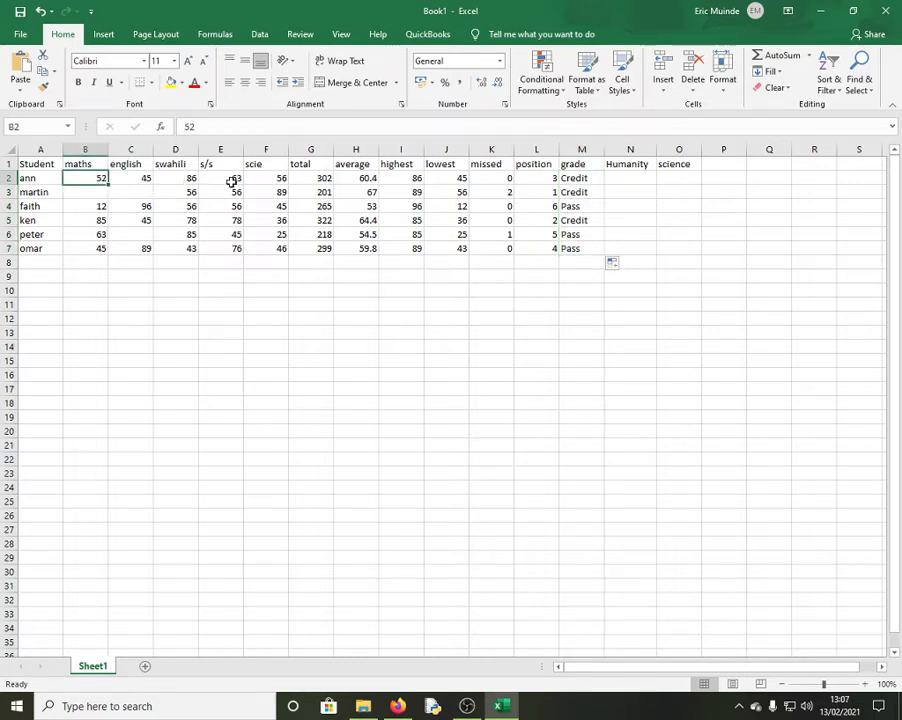
Change the first student's english mark in C2 to 78 and scie mark in F2 to 98
{"action": "left_click", "coordinate": [136, 180]}
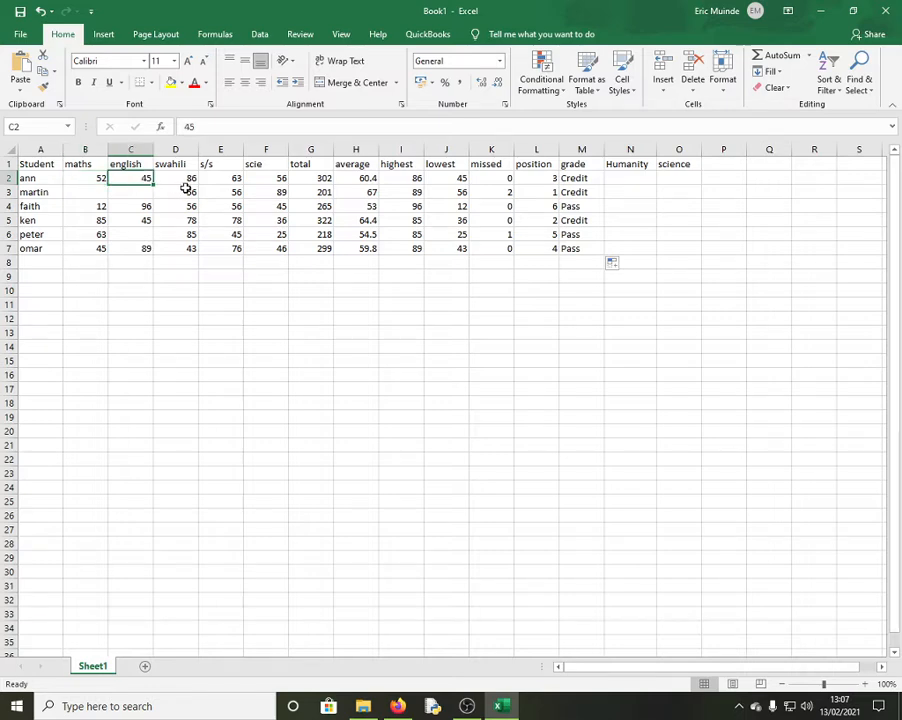
{"action": "type", "text": "78"}
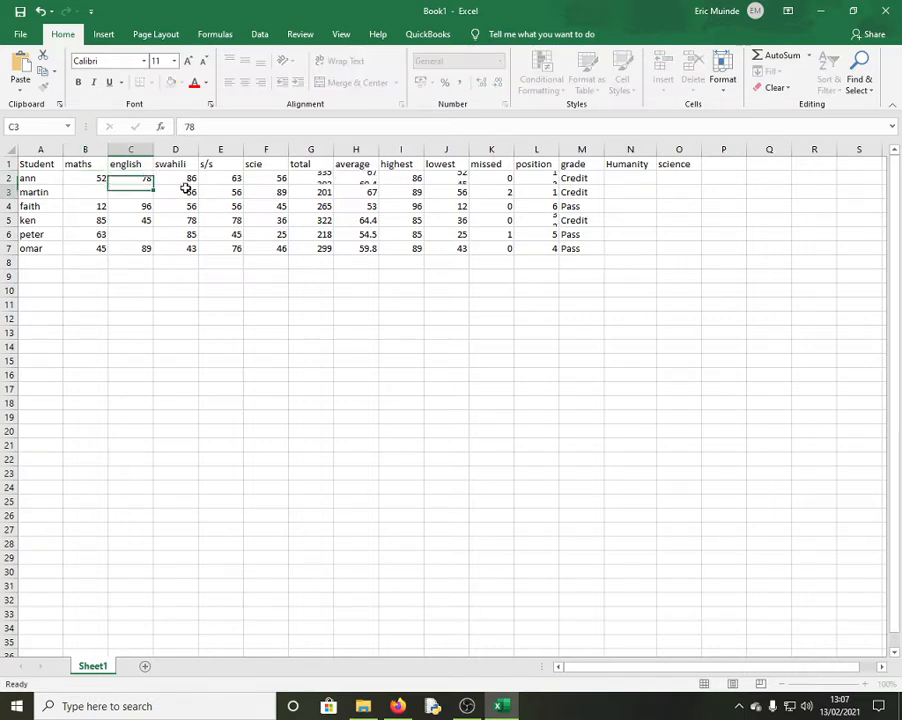
{"action": "key", "text": "Return"}
{"action": "left_click", "coordinate": [438, 346]}
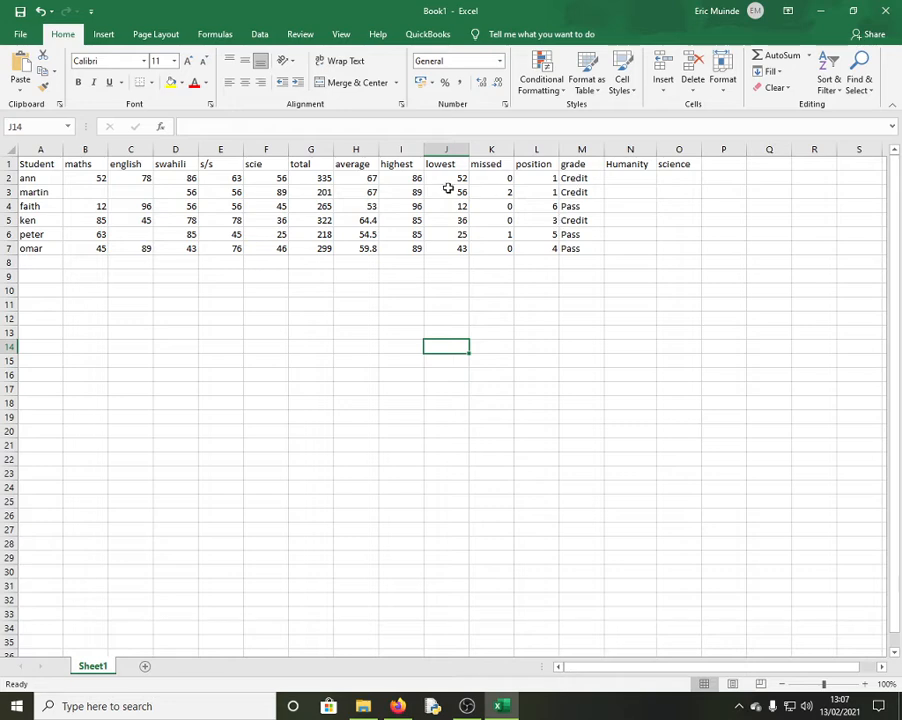
{"action": "left_click", "coordinate": [256, 180]}
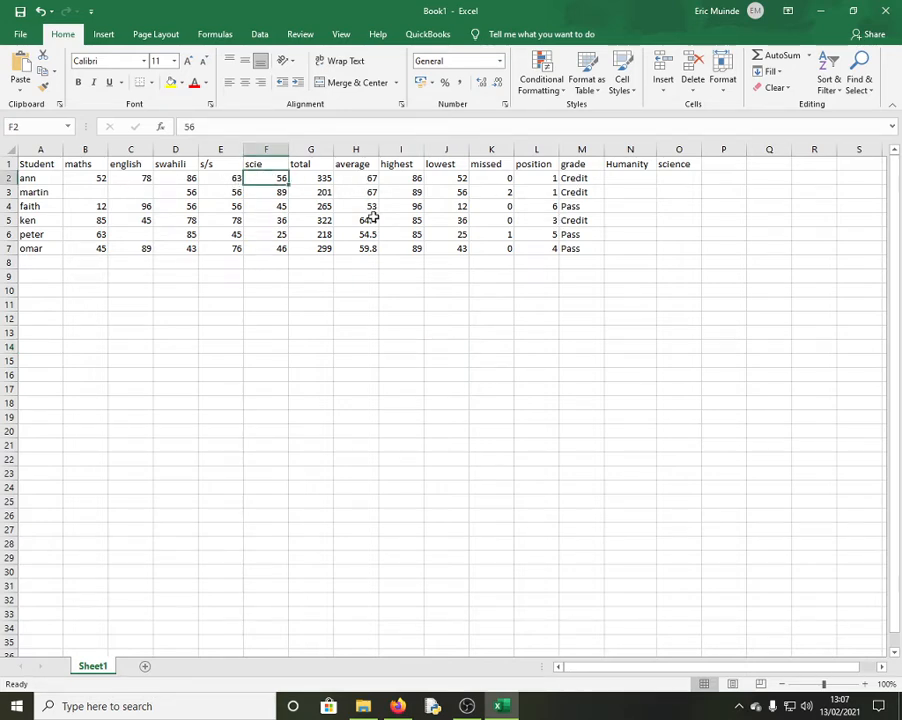
{"action": "type", "text": "78"}
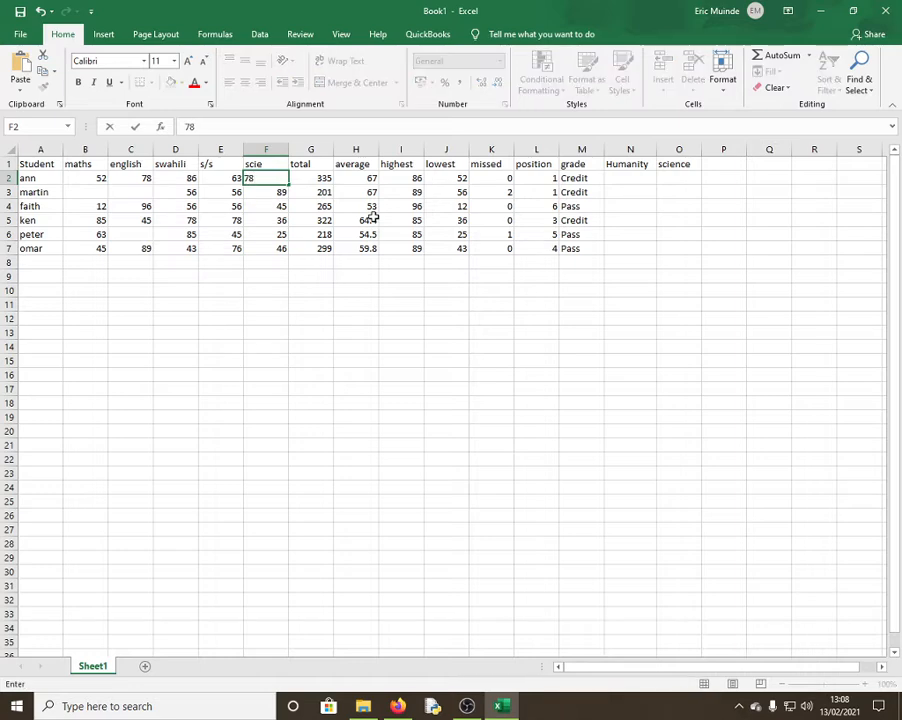
{"action": "key", "text": "Return"}
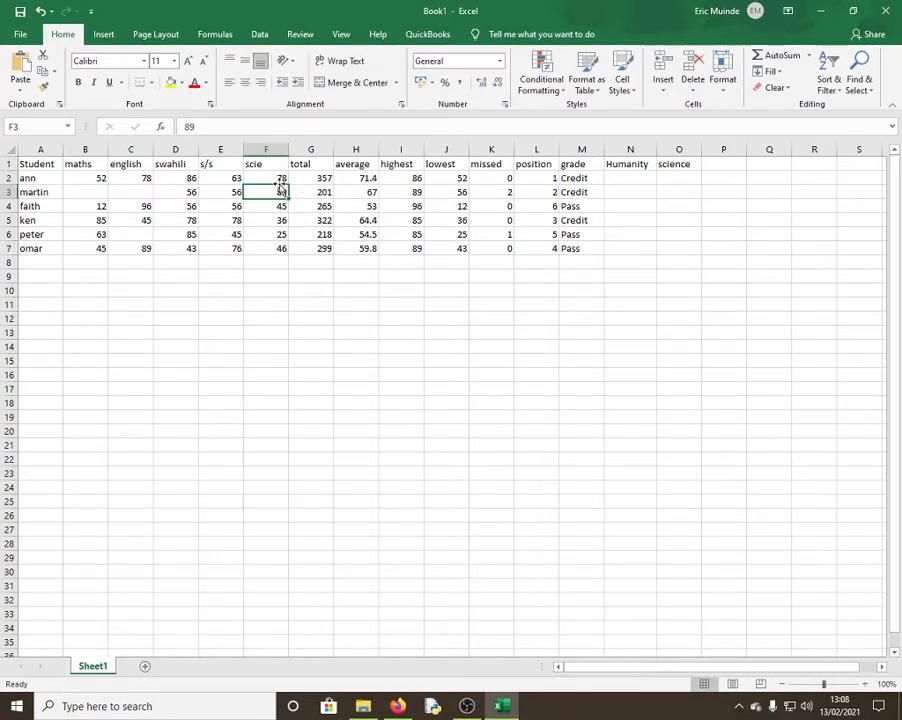
{"action": "left_click", "coordinate": [276, 179]}
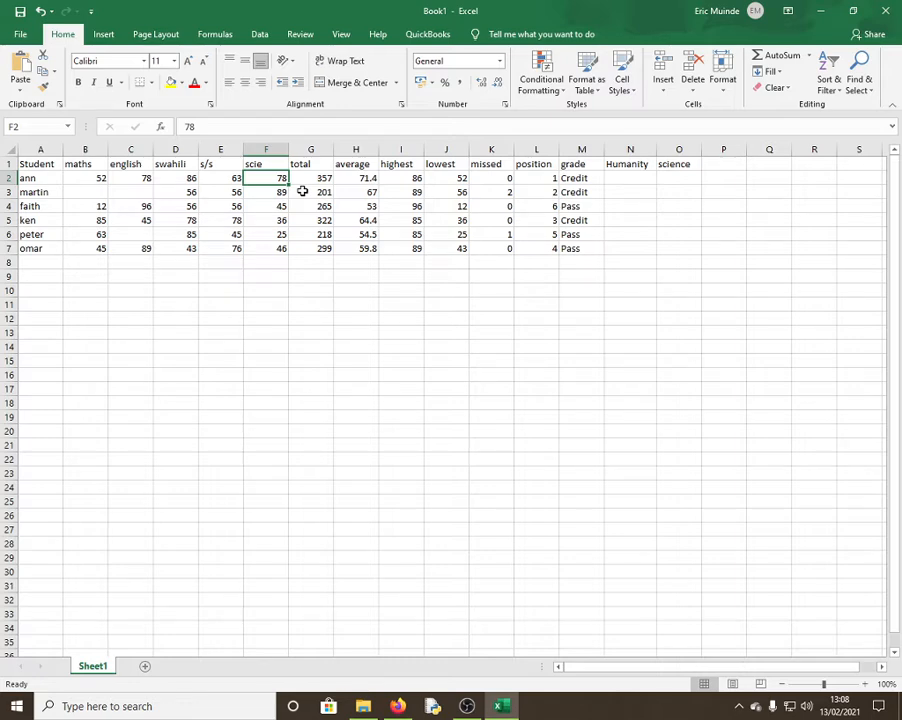
{"action": "type", "text": "98"}
{"action": "key", "text": "Return"}
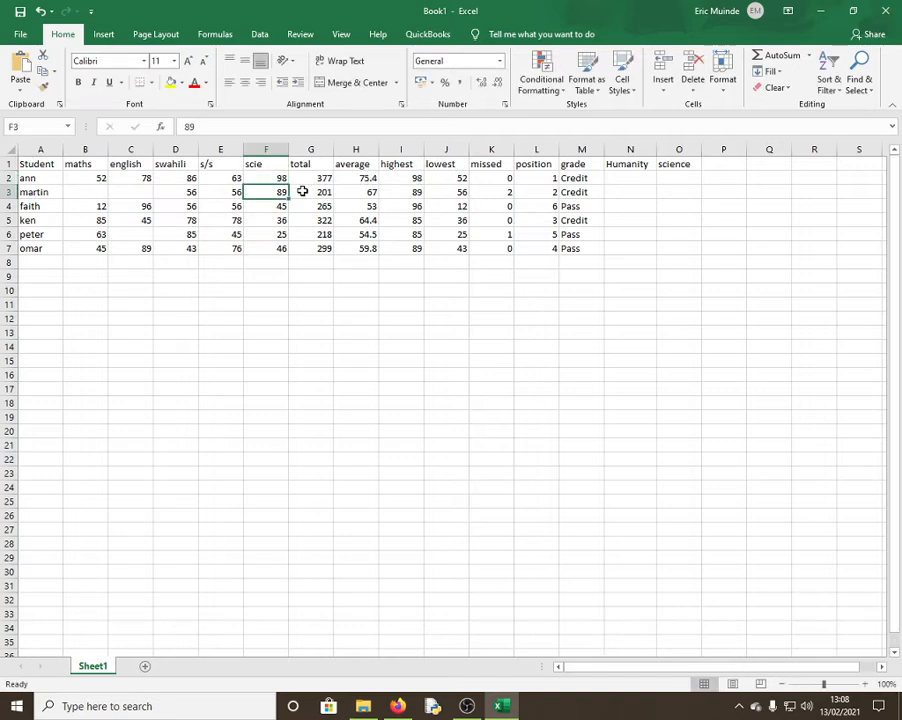
{"action": "left_click", "coordinate": [351, 293]}
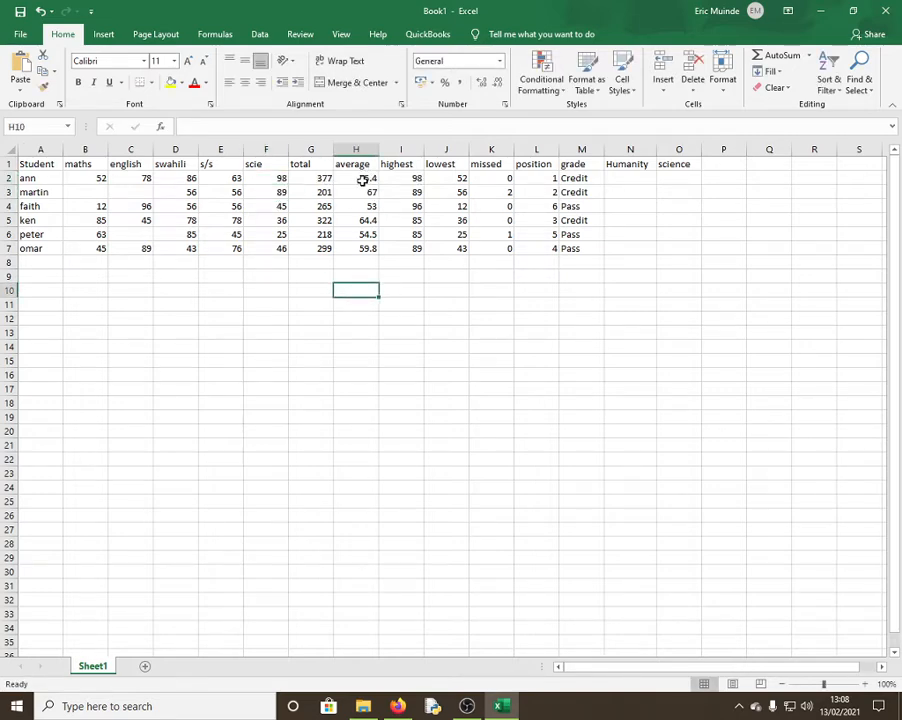
Set her maths mark in B2 to 78, lifting the grade to Distinction, and widen column M
{"action": "left_click", "coordinate": [91, 177]}
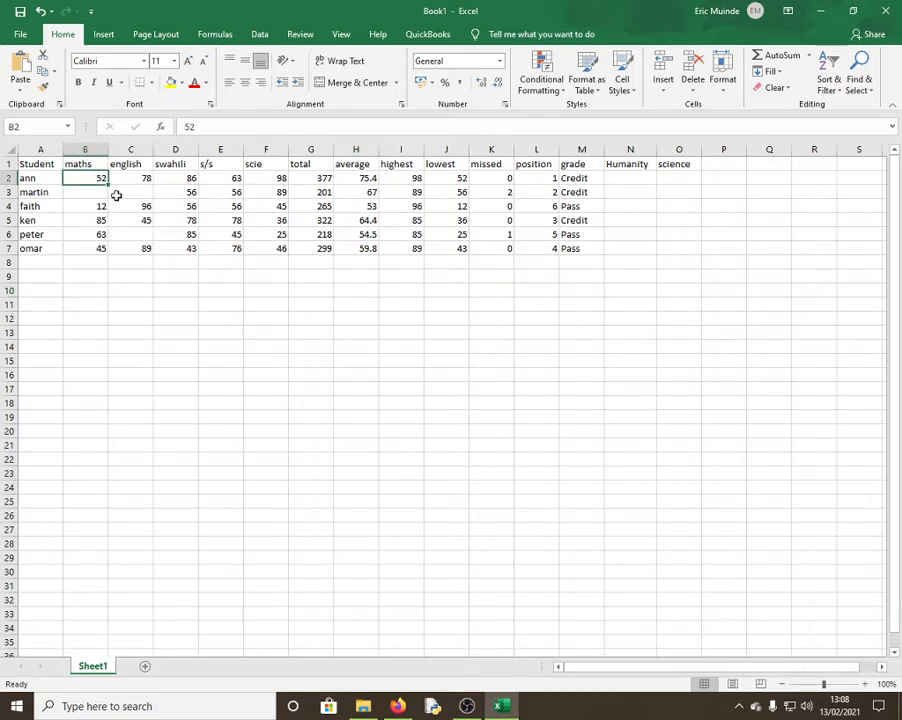
{"action": "type", "text": "78"}
{"action": "key", "text": "Return"}
{"action": "left_click_drag", "start_coordinate": [355, 347], "coordinate": [355, 333]}
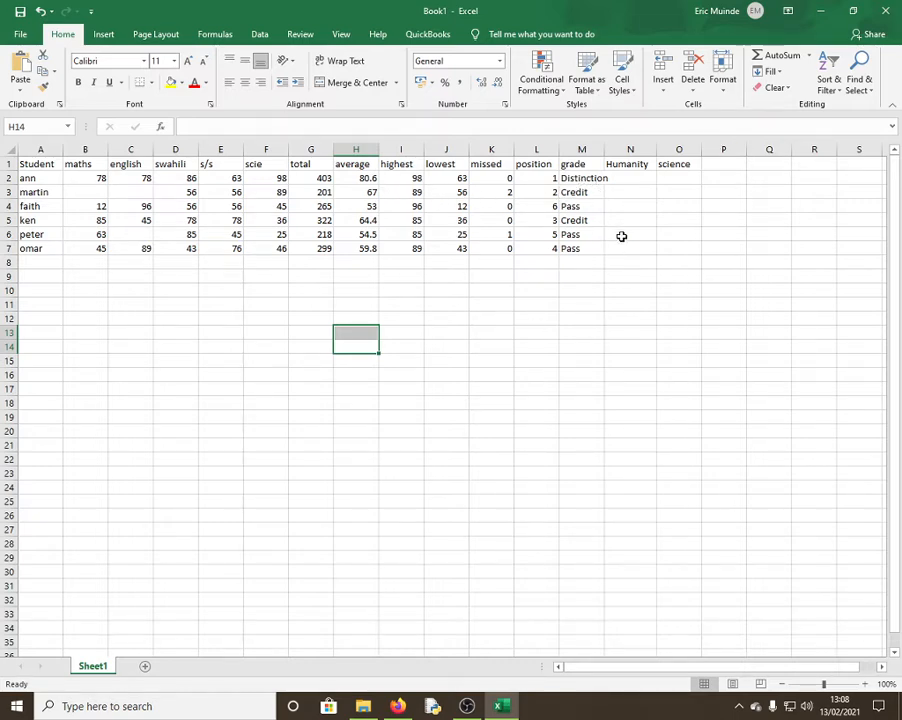
{"action": "left_click_drag", "start_coordinate": [605, 151], "coordinate": [613, 151]}
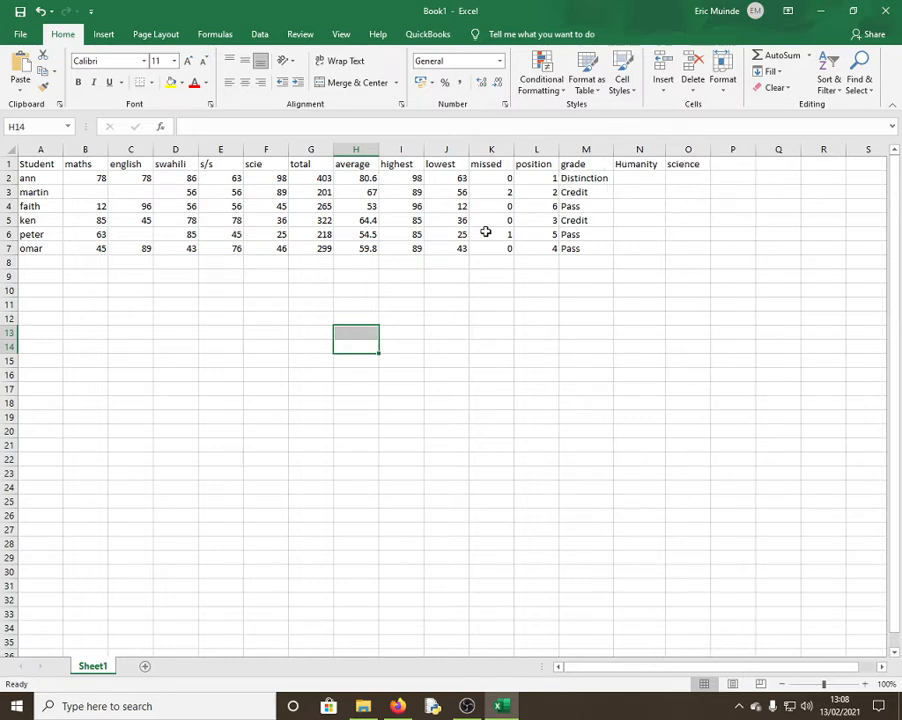
{"action": "left_click", "coordinate": [372, 205]}
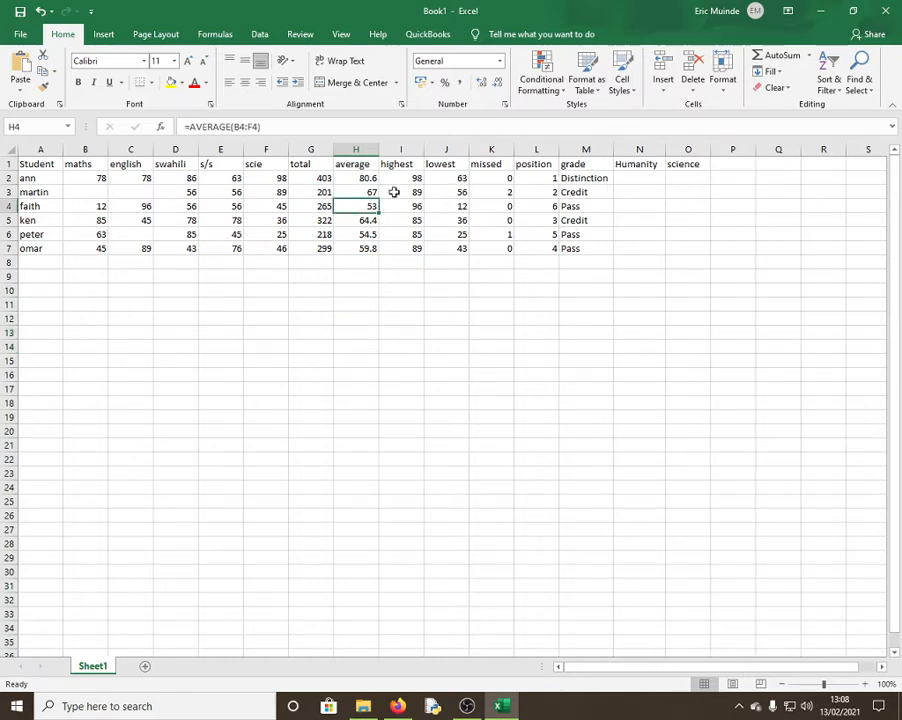
{"action": "left_click_drag", "start_coordinate": [312, 178], "coordinate": [313, 192]}
{"action": "left_click", "coordinate": [362, 178]}
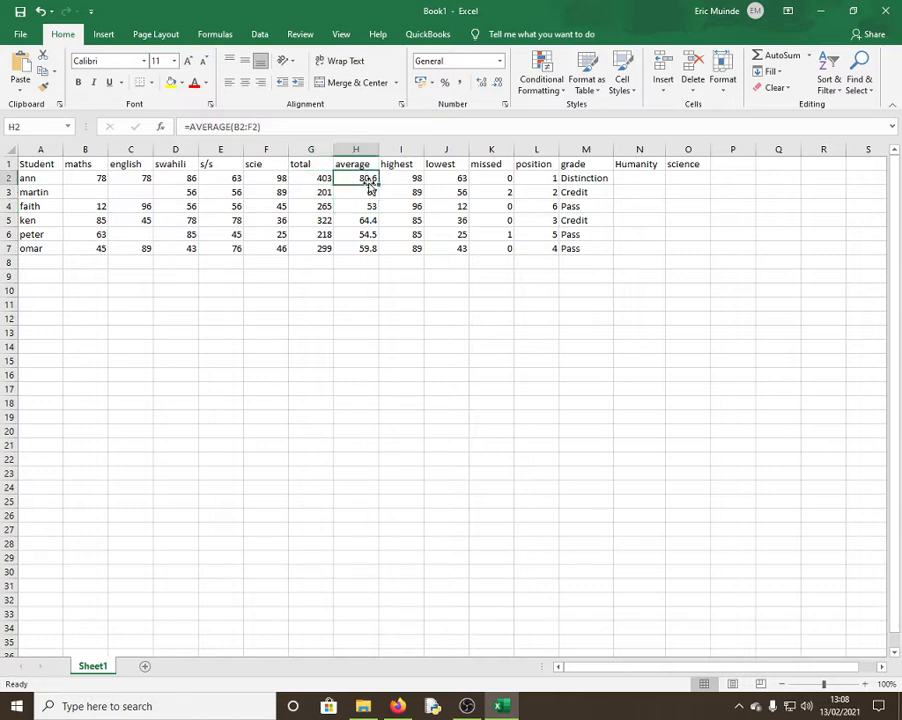
{"action": "left_click", "coordinate": [416, 179]}
{"action": "left_click", "coordinate": [448, 178]}
{"action": "left_click", "coordinate": [492, 177]}
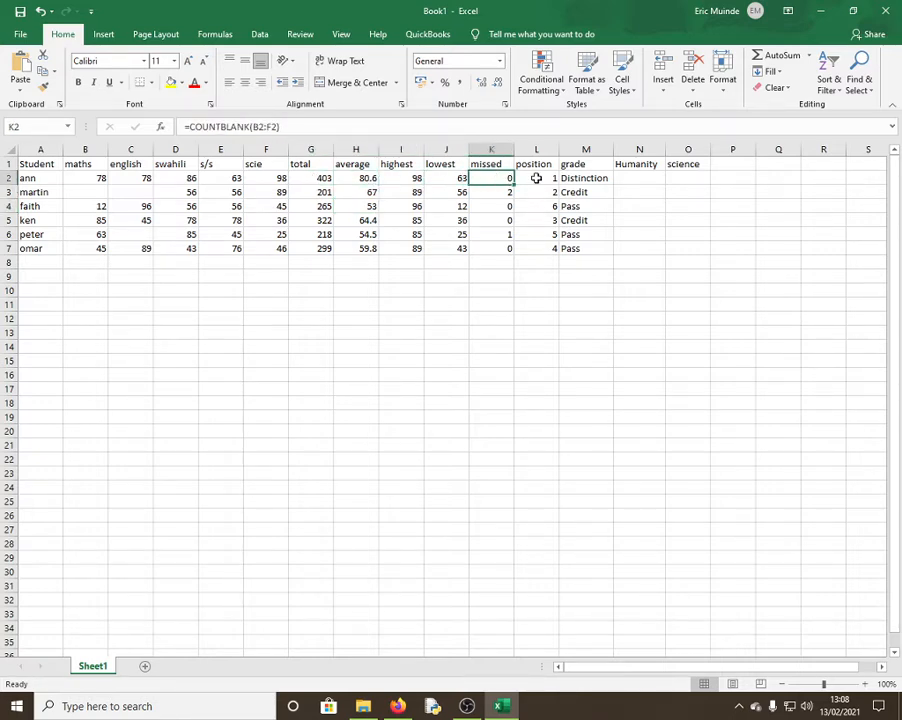
{"action": "left_click", "coordinate": [536, 178]}
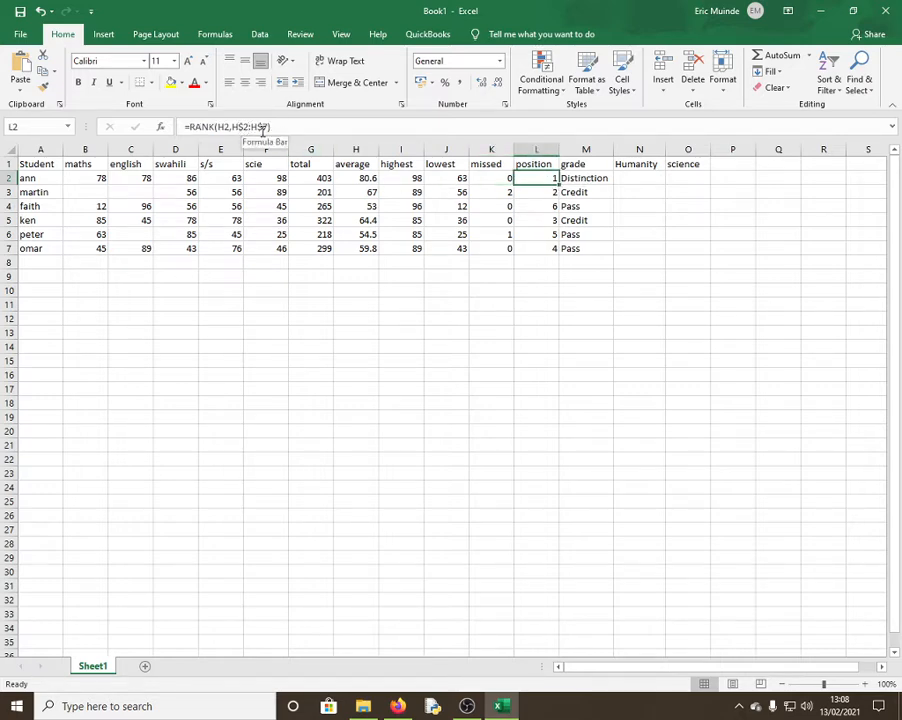
{"action": "left_click", "coordinate": [584, 180]}
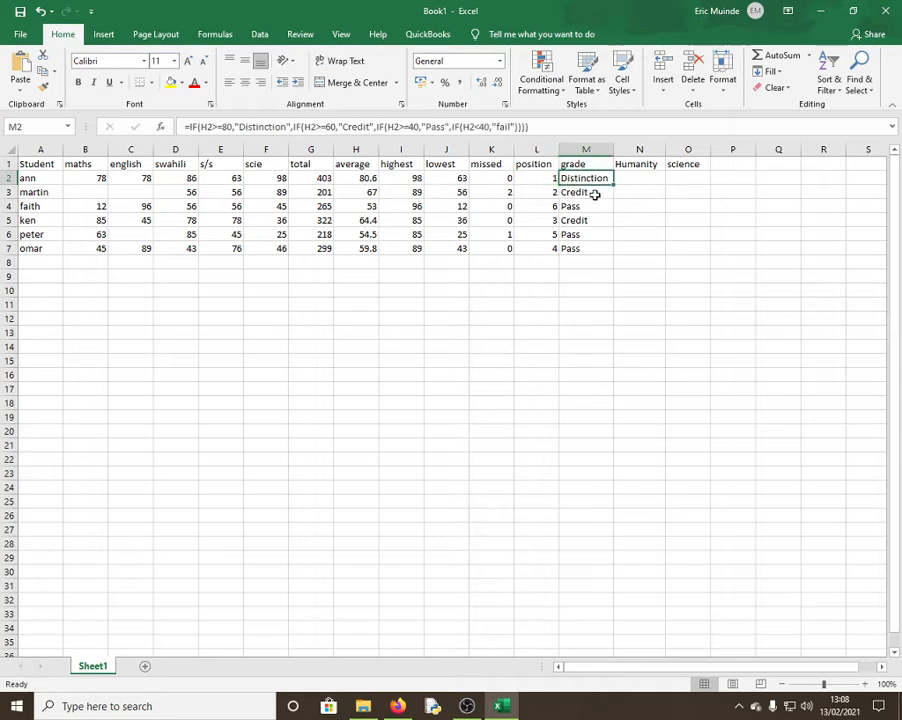
{"action": "left_click", "coordinate": [643, 182]}
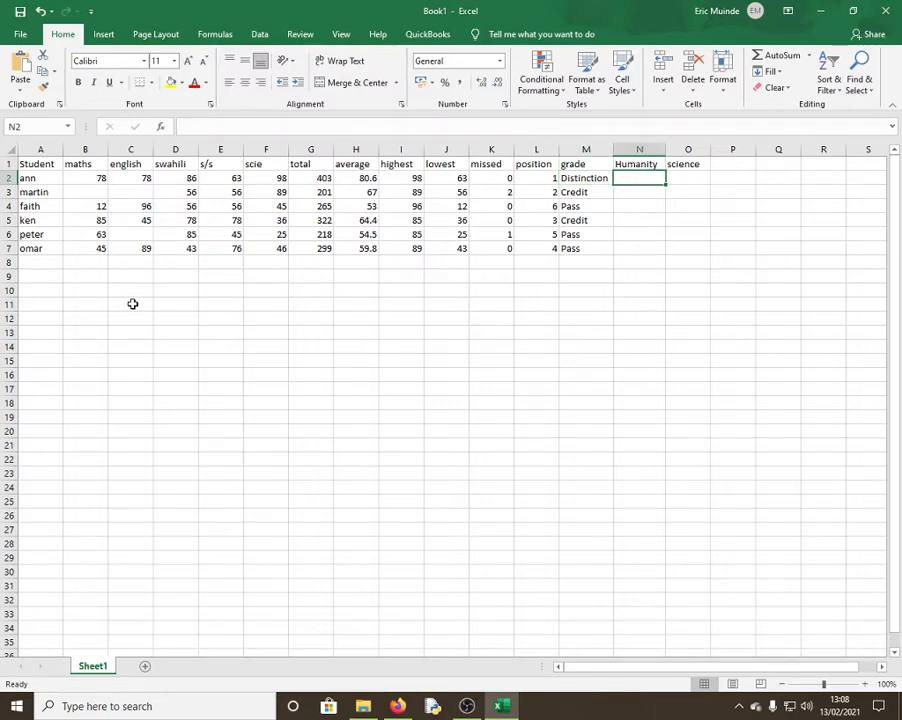
{"action": "left_click", "coordinate": [43, 277]}
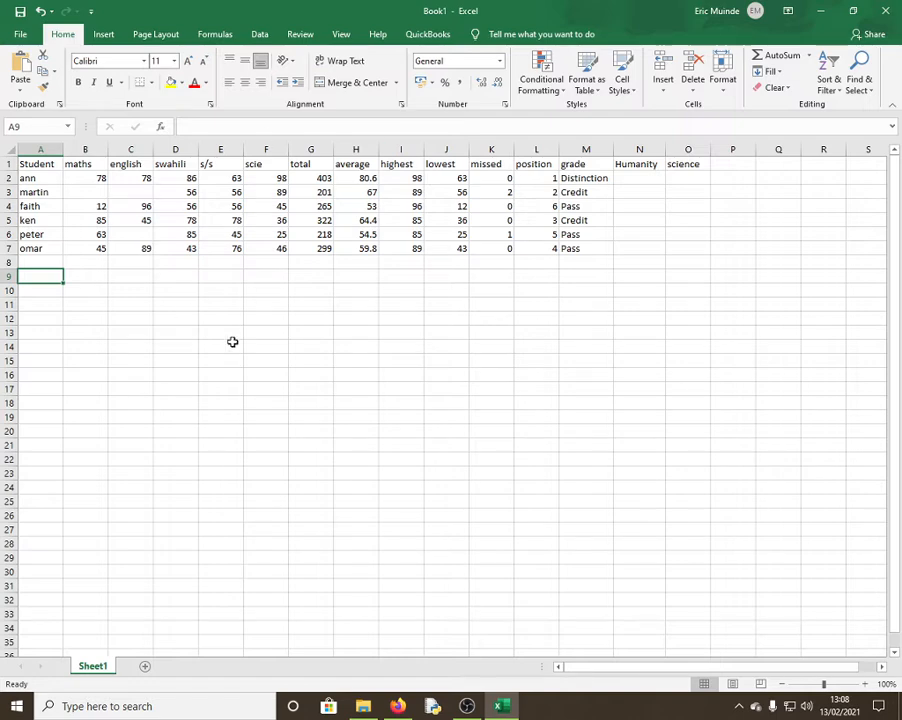
Select the Student column, the header row, and cells C9 and D19 below the table
{"action": "left_click", "coordinate": [40, 150]}
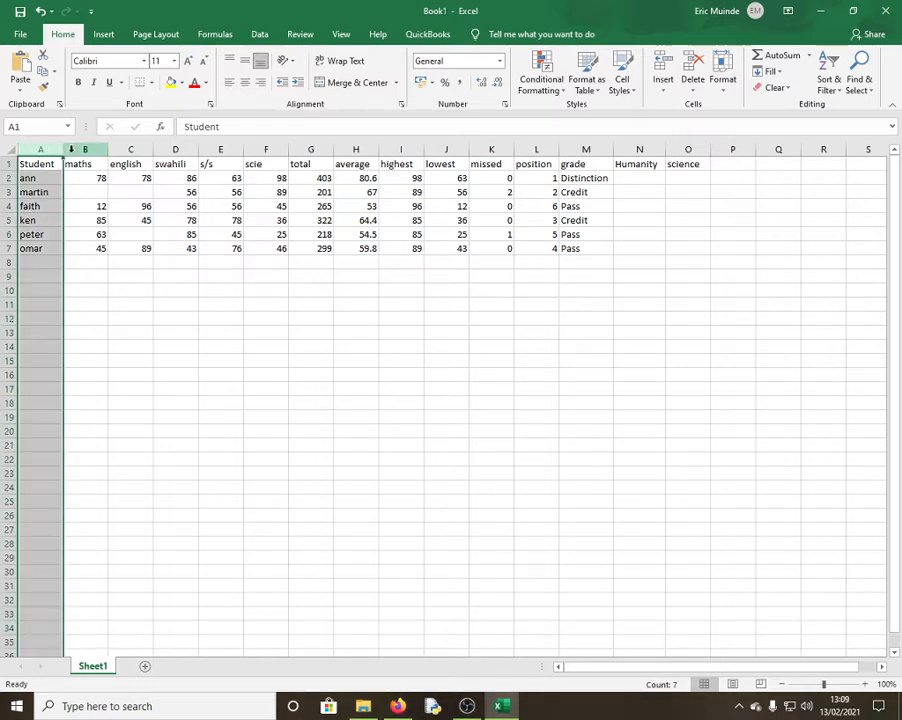
{"action": "left_click", "coordinate": [4, 163]}
{"action": "left_click", "coordinate": [39, 150]}
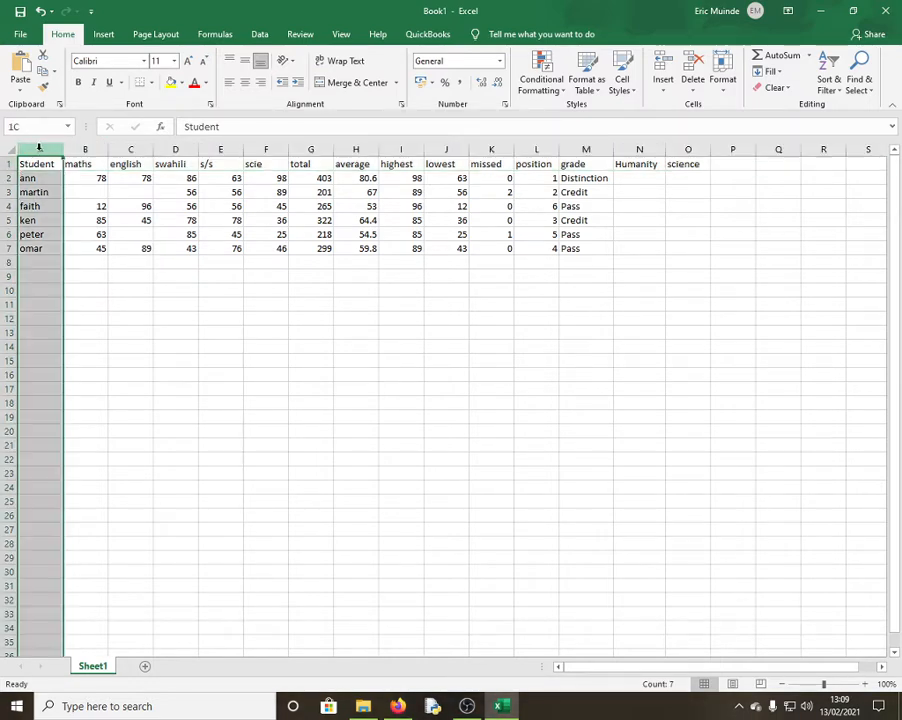
{"action": "left_click", "coordinate": [8, 163]}
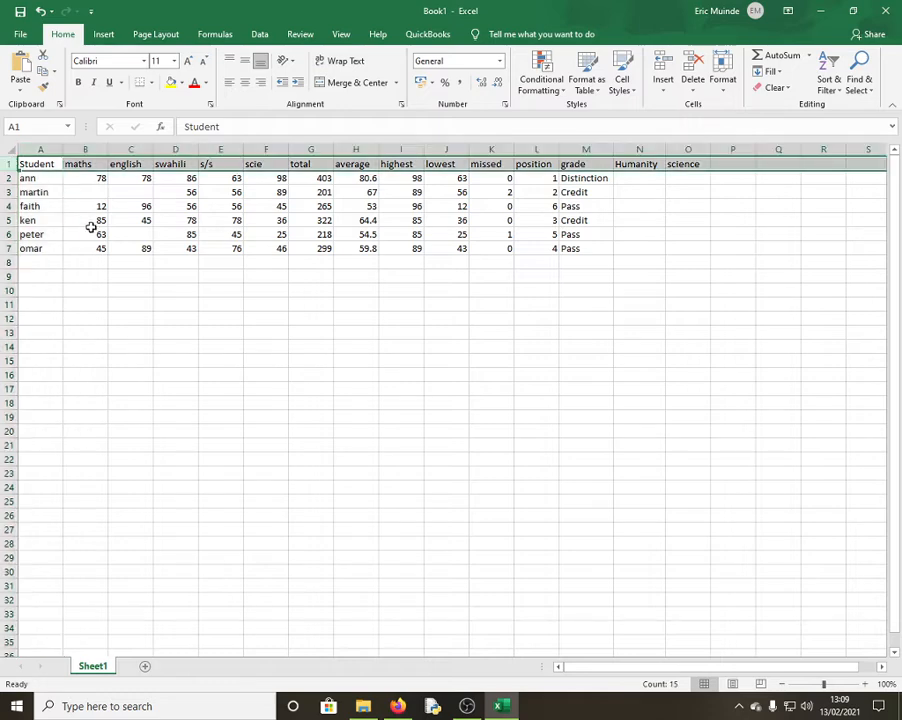
{"action": "left_click", "coordinate": [127, 279]}
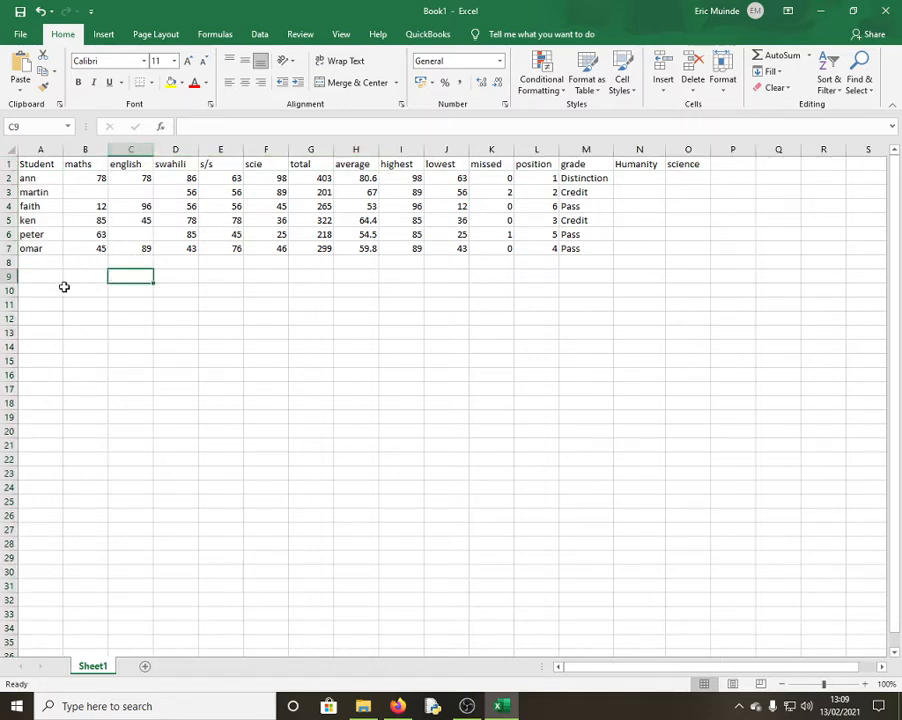
{"action": "left_click", "coordinate": [24, 123]}
{"action": "left_click", "coordinate": [190, 124]}
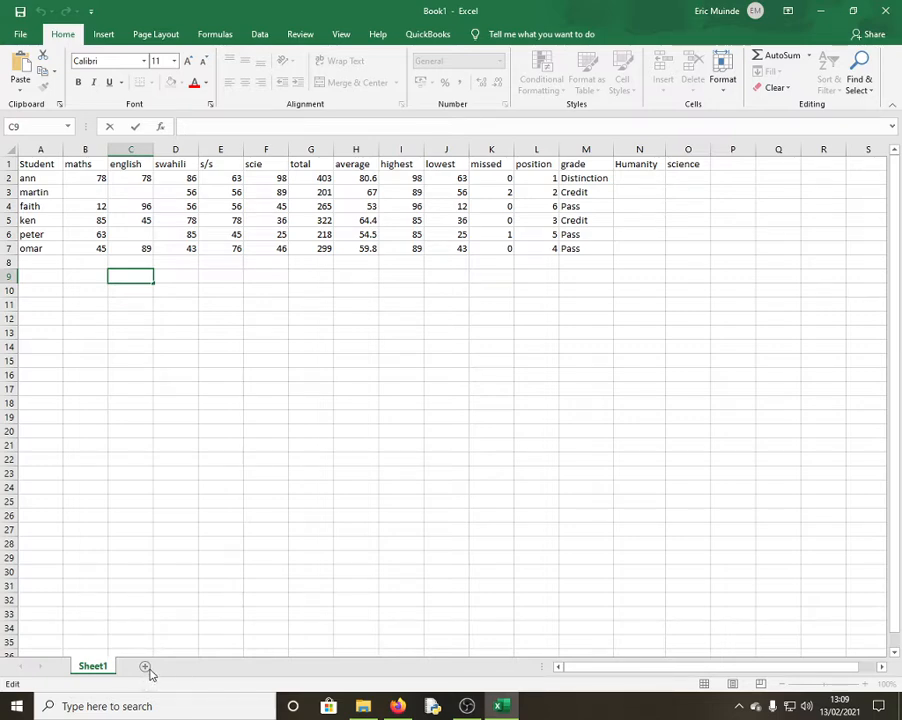
{"action": "left_click", "coordinate": [183, 415]}
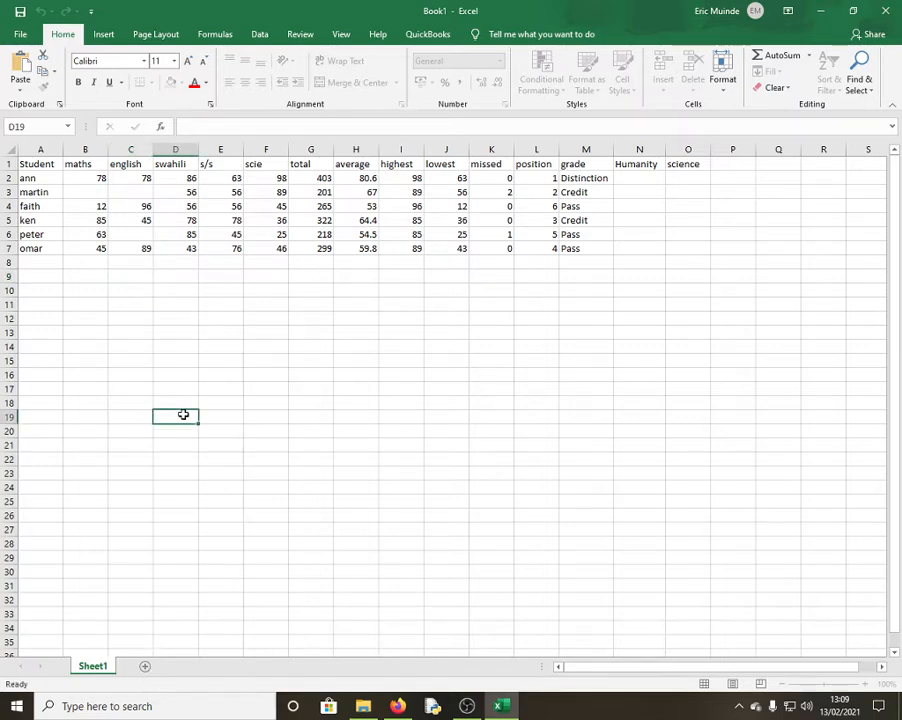
Add a blank Sheet2 and return to the student data on Sheet1
{"action": "left_click", "coordinate": [145, 666]}
{"action": "left_click", "coordinate": [95, 668]}
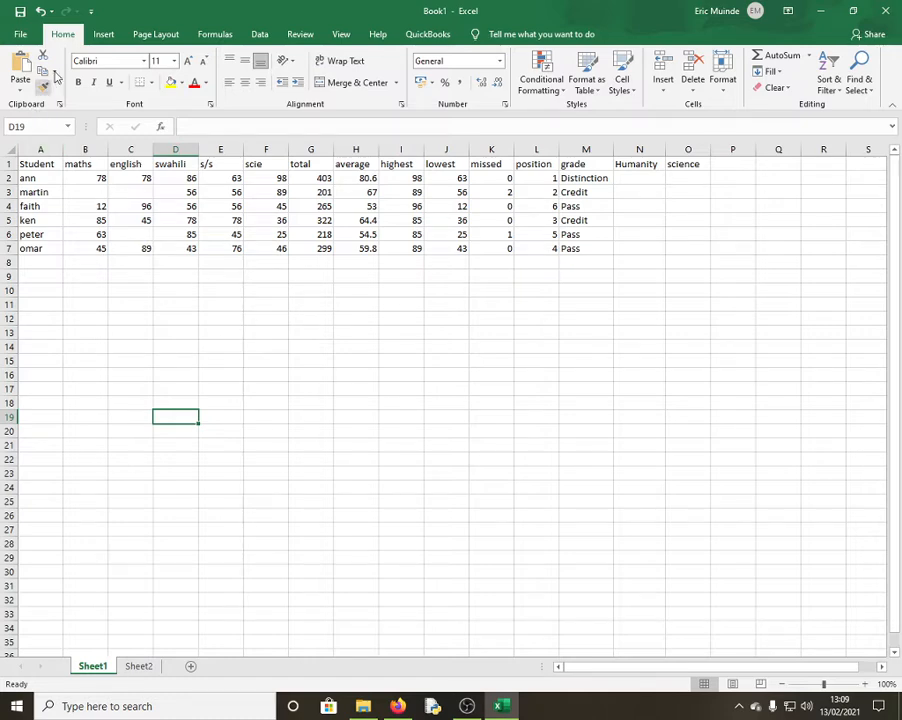
{"action": "left_click", "coordinate": [22, 33]}
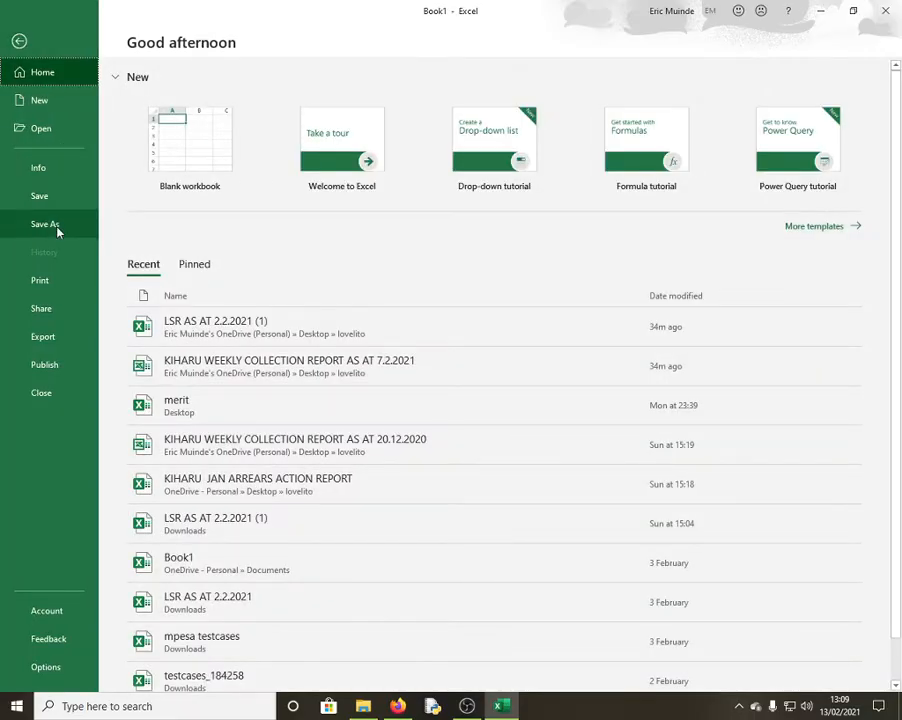
Save As to This PC as an Excel Workbook named meritlist
{"action": "left_click", "coordinate": [58, 224]}
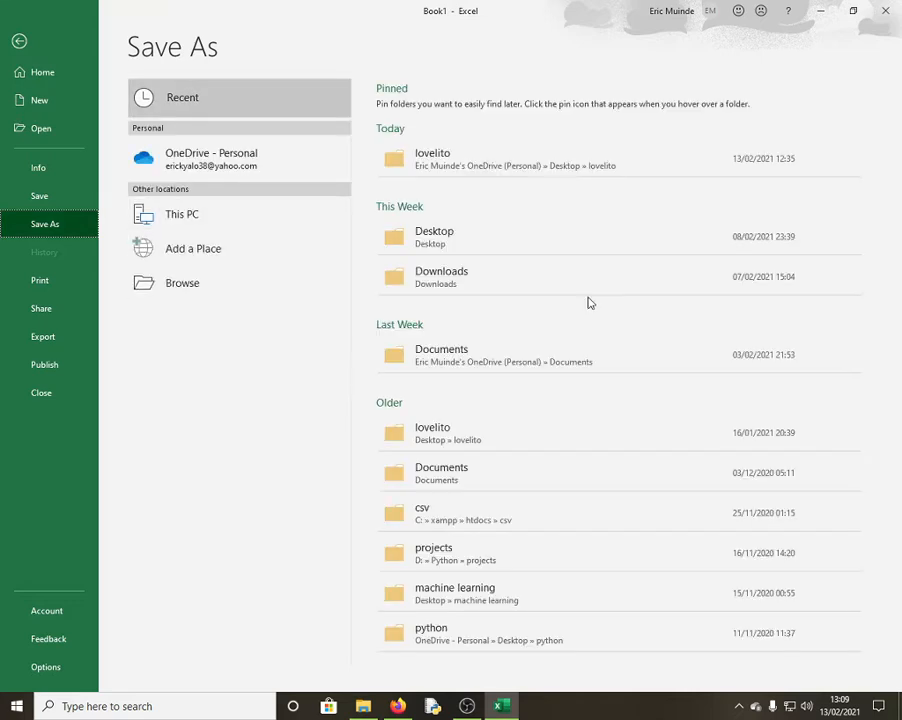
{"action": "left_click", "coordinate": [226, 220]}
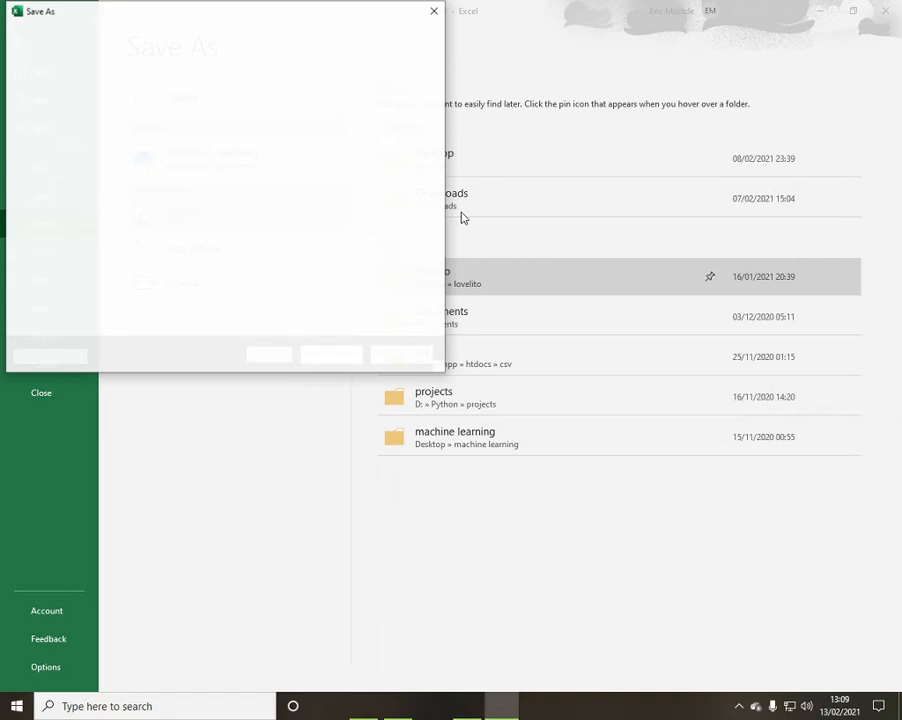
{"action": "left_click", "coordinate": [192, 281]}
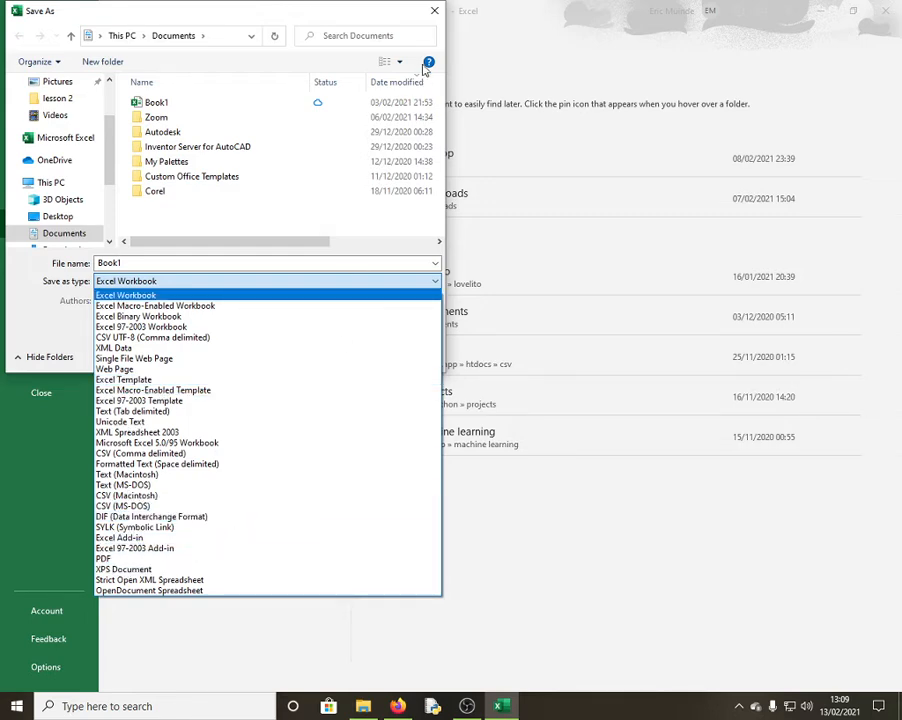
{"action": "double_click", "coordinate": [165, 262]}
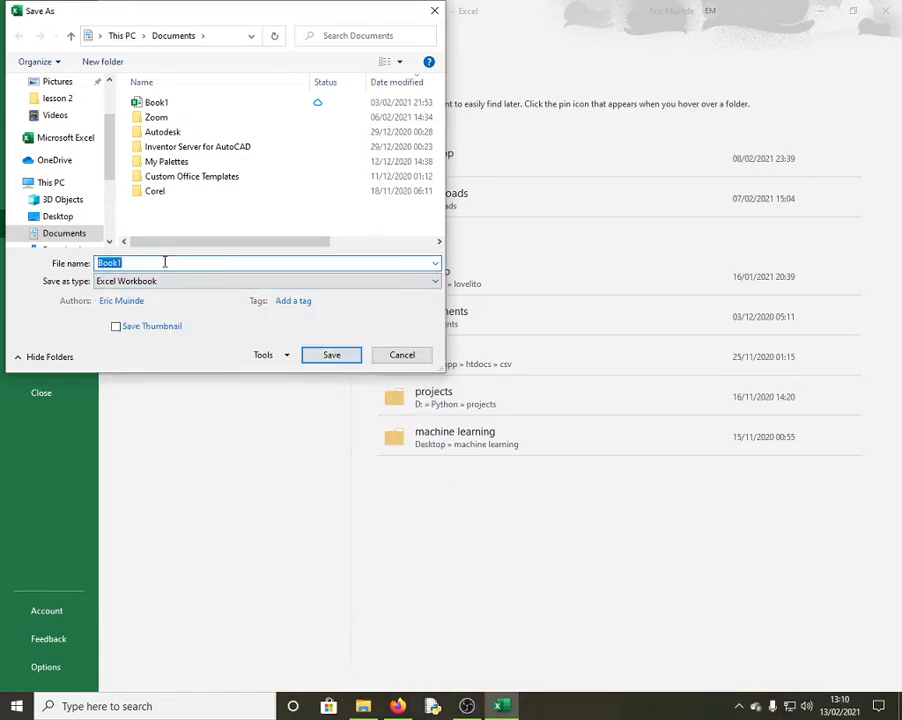
{"action": "type", "text": "meritlist"}
Set and confirm passwords to open and to modify in General Options, then save
{"action": "left_click", "coordinate": [285, 357]}
{"action": "left_click", "coordinate": [320, 405]}
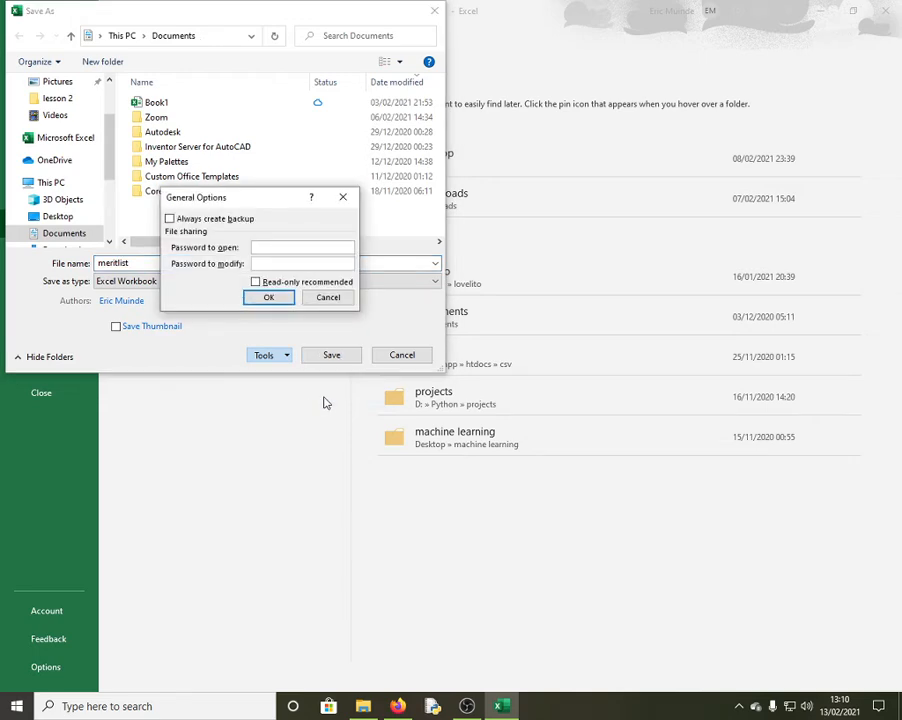
{"action": "type", "text": "234"}
{"action": "left_click", "coordinate": [280, 263]}
{"action": "type", "text": "1234"}
{"action": "left_click", "coordinate": [274, 298]}
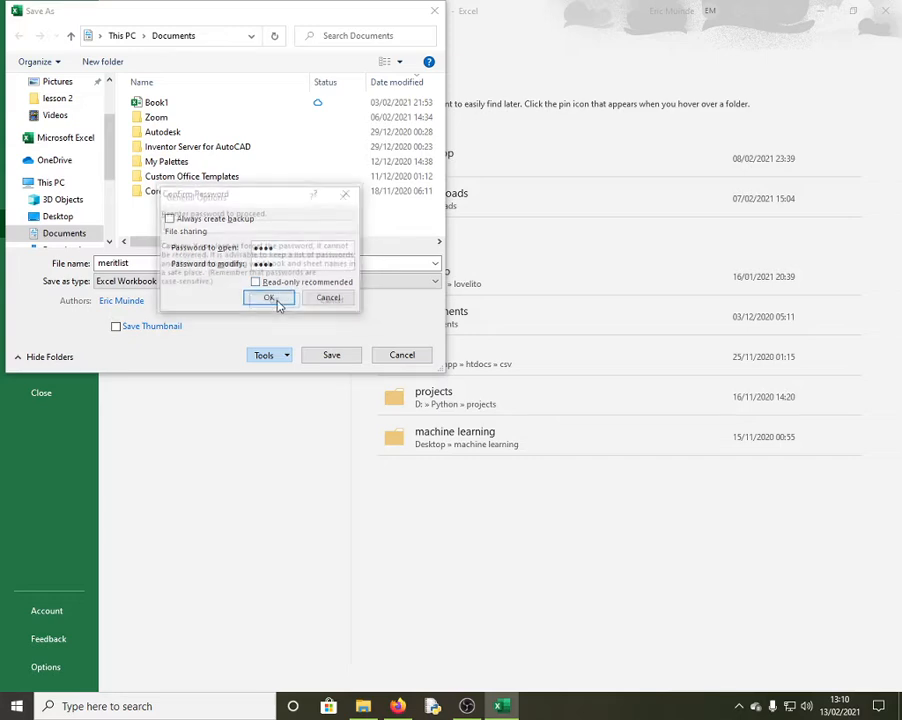
{"action": "type", "text": "1234"}
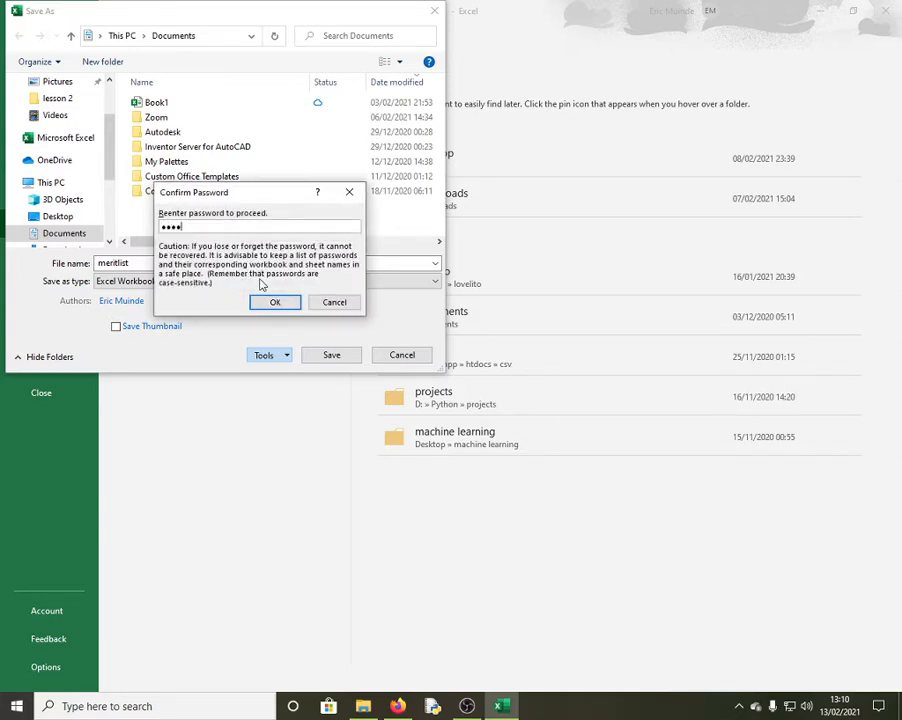
{"action": "left_click", "coordinate": [275, 302]}
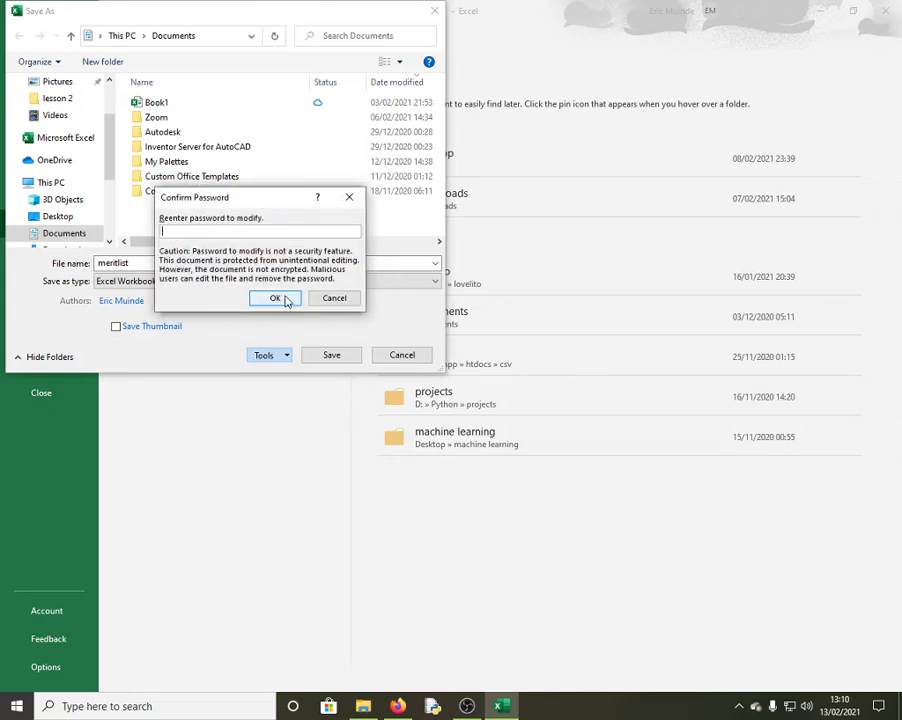
{"action": "type", "text": "1234"}
{"action": "left_click", "coordinate": [284, 297]}
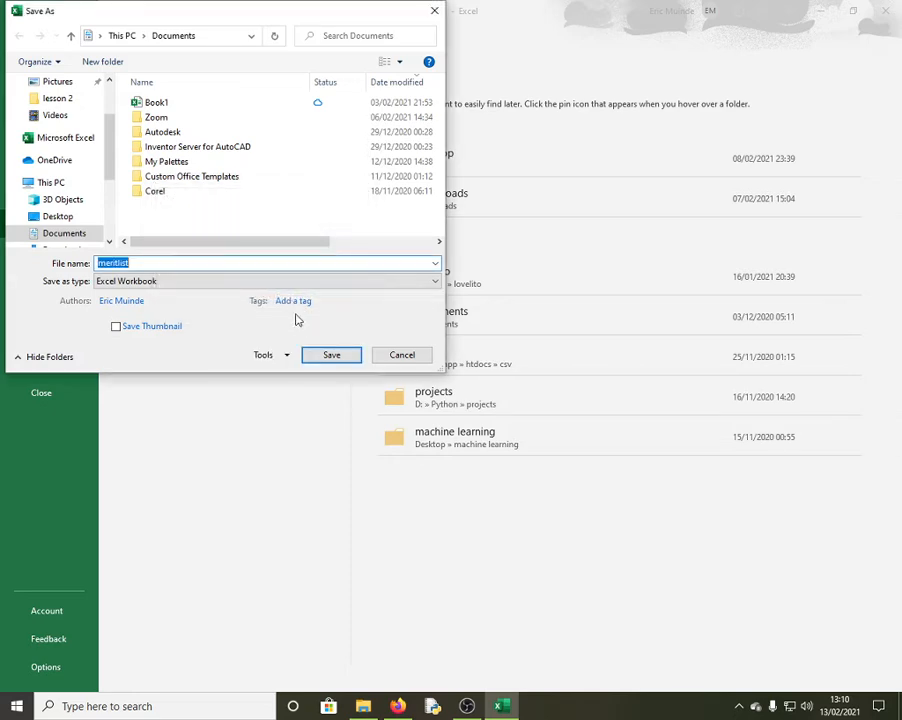
{"action": "left_click", "coordinate": [333, 357]}
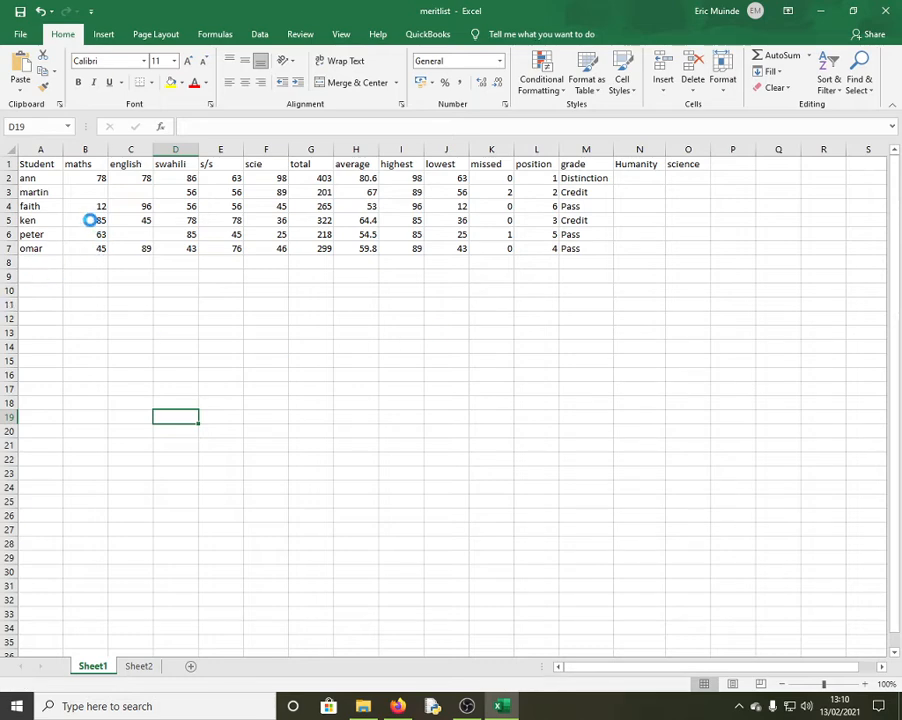
Enter Total, Meanscore and Mark above 60 in A9:A11 and widen column A to fit
{"action": "left_click", "coordinate": [38, 277]}
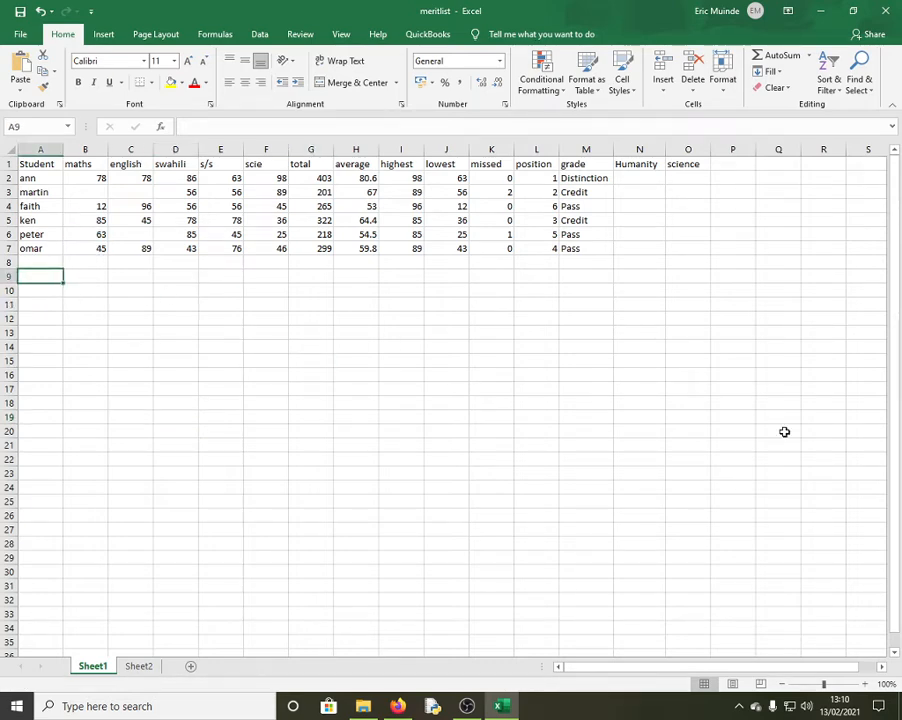
{"action": "type", "text": "Total"}
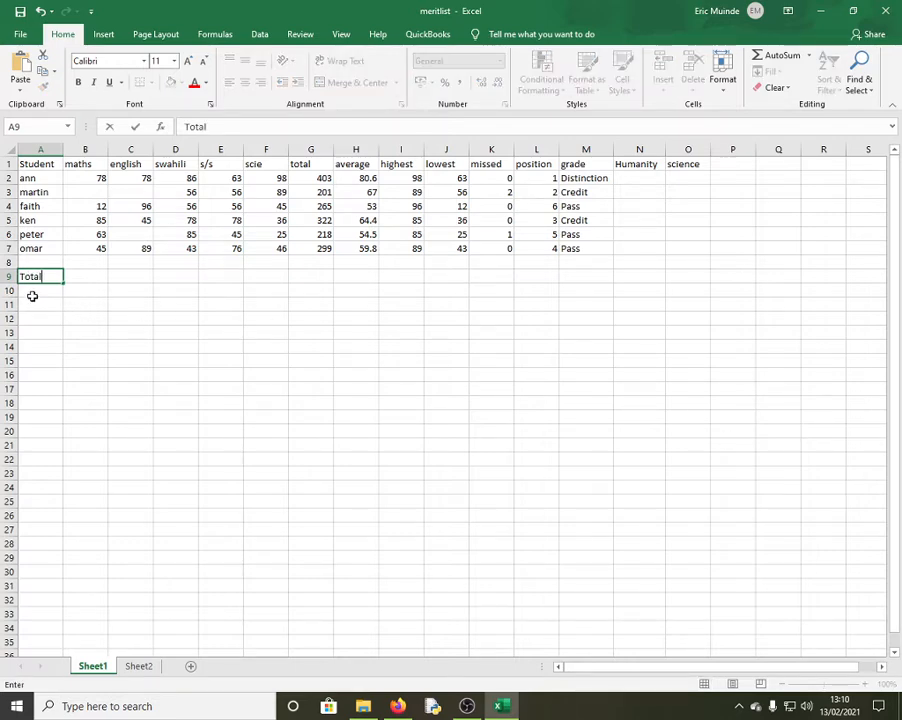
{"action": "key", "text": "Return"}
{"action": "type", "text": "Mea"}
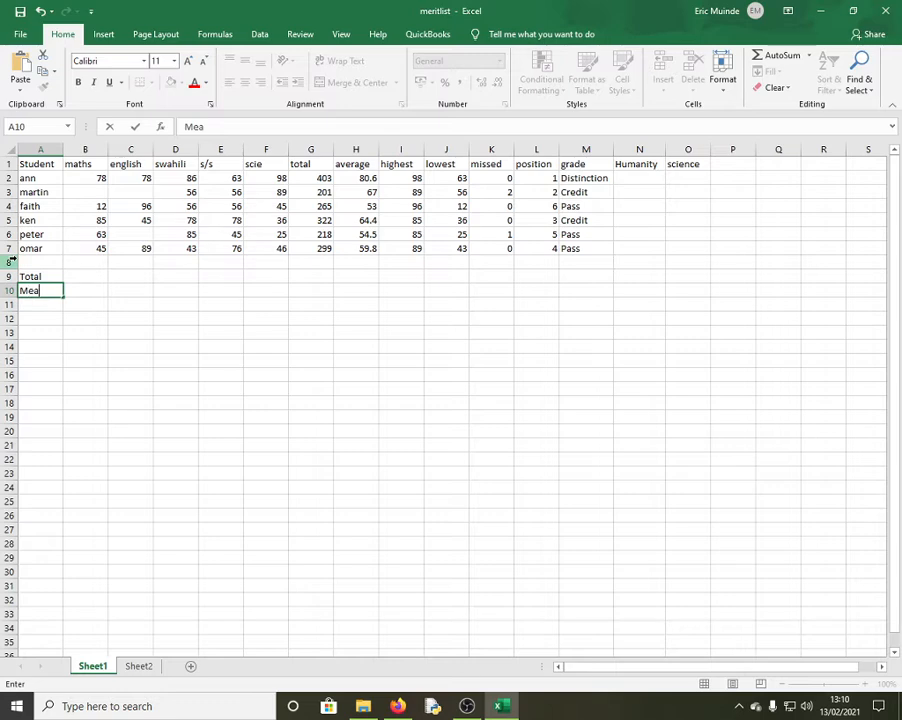
{"action": "type", "text": "nscore"}
{"action": "left_click_drag", "start_coordinate": [66, 390], "coordinate": [66, 376]}
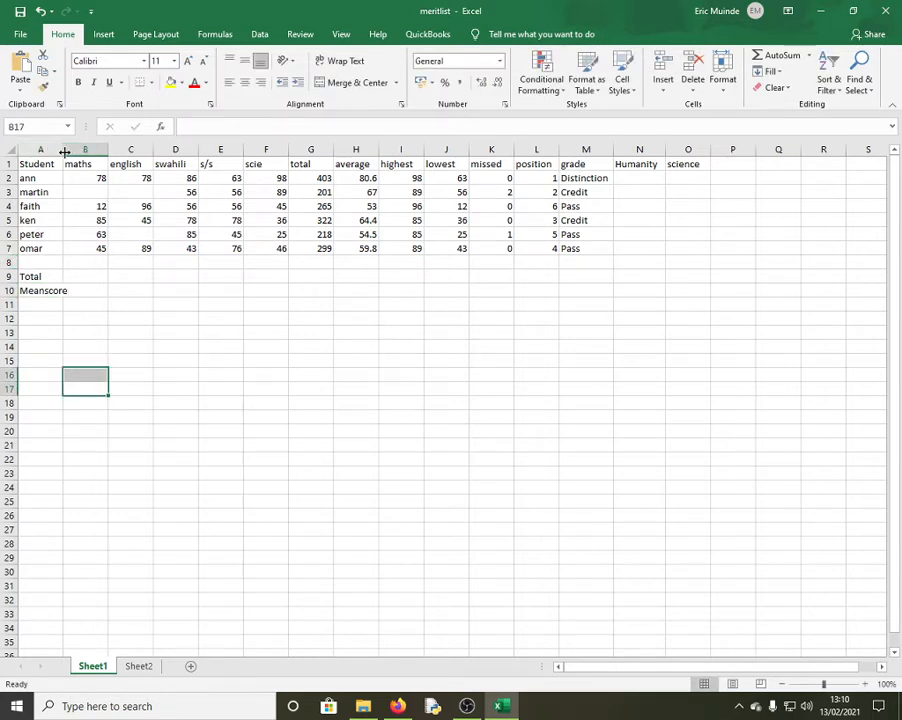
{"action": "left_click_drag", "start_coordinate": [63, 149], "coordinate": [77, 152]}
{"action": "left_click", "coordinate": [27, 304]}
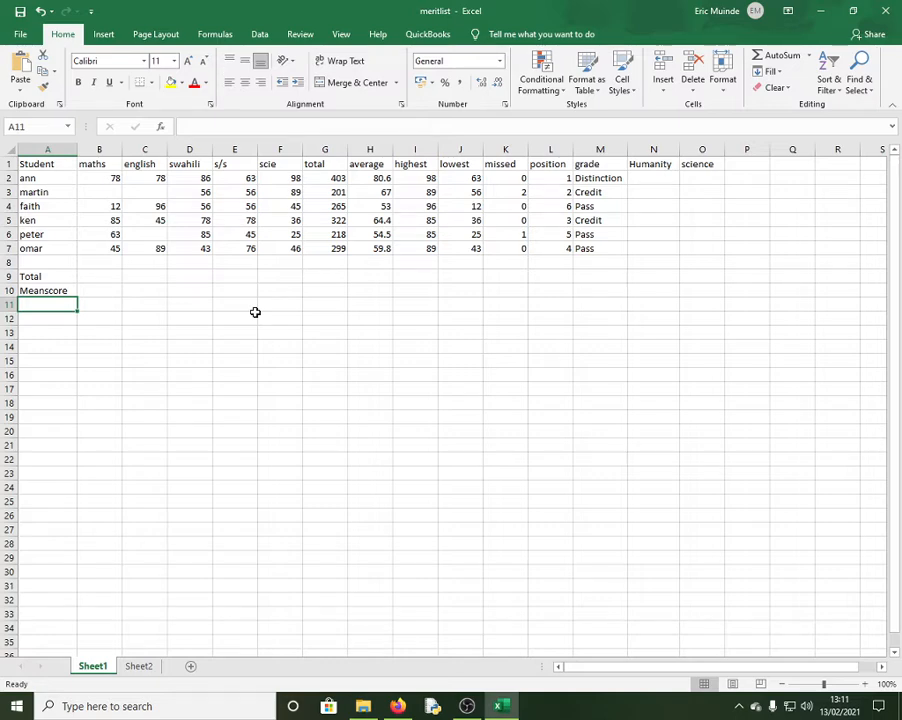
{"action": "type", "text": "Ma"}
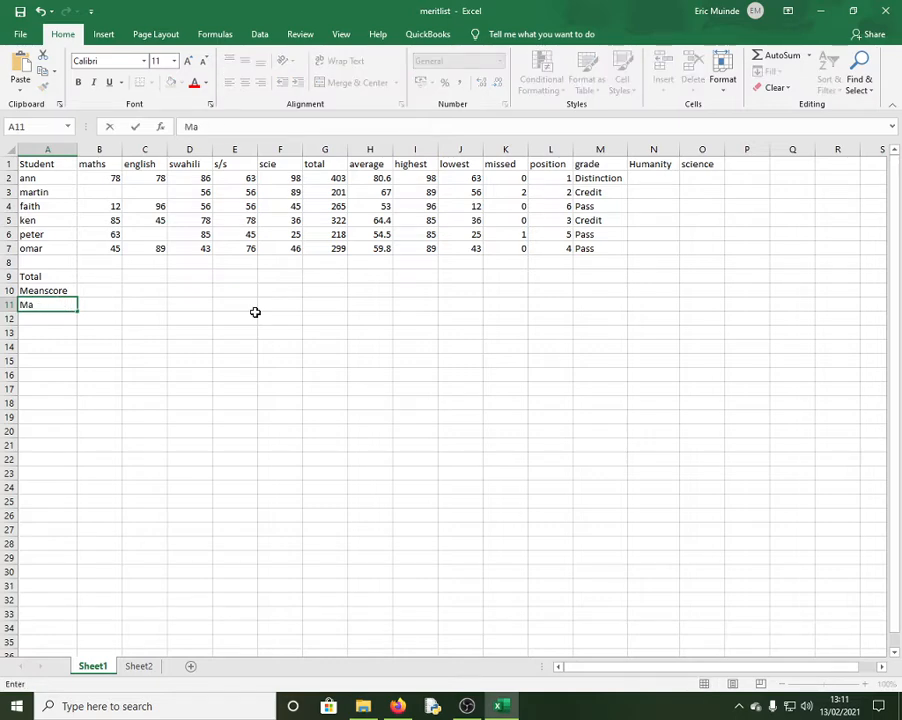
{"action": "type", "text": "rk above 60"}
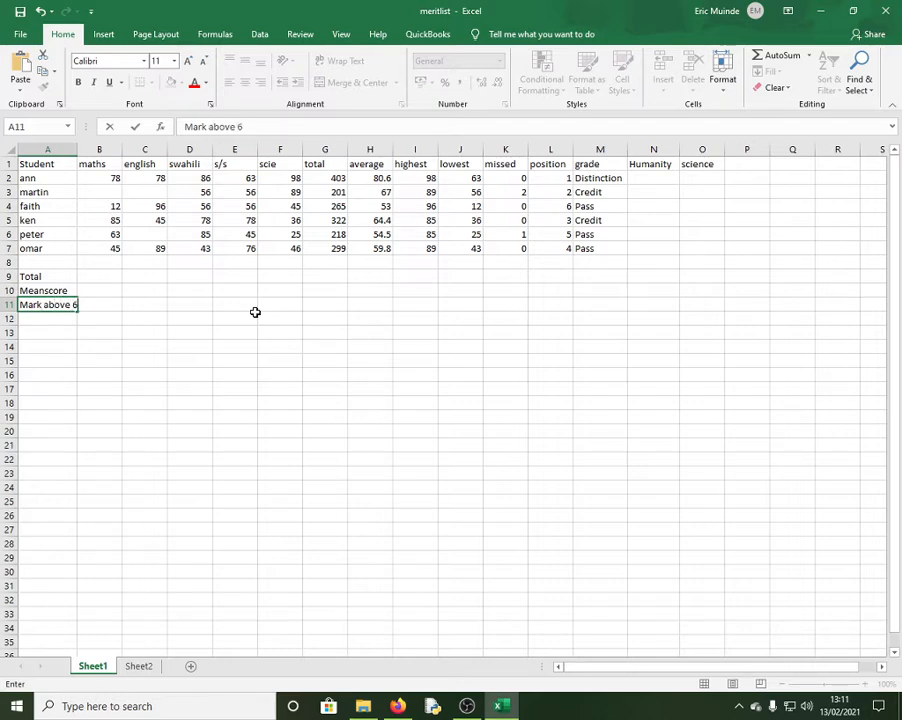
{"action": "left_click", "coordinate": [176, 334]}
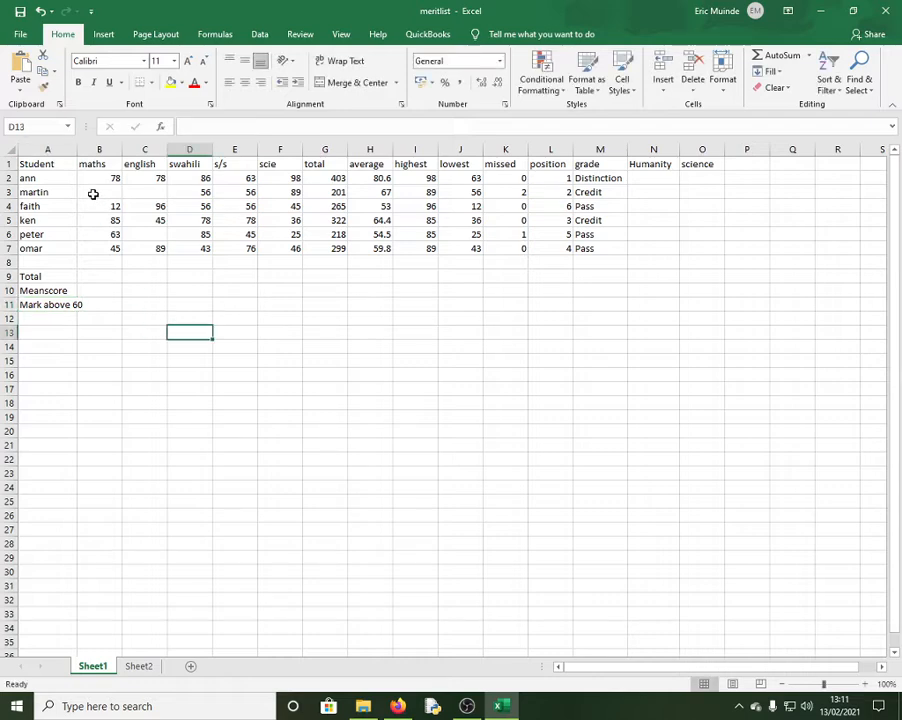
{"action": "left_click_drag", "start_coordinate": [77, 150], "coordinate": [86, 152]}
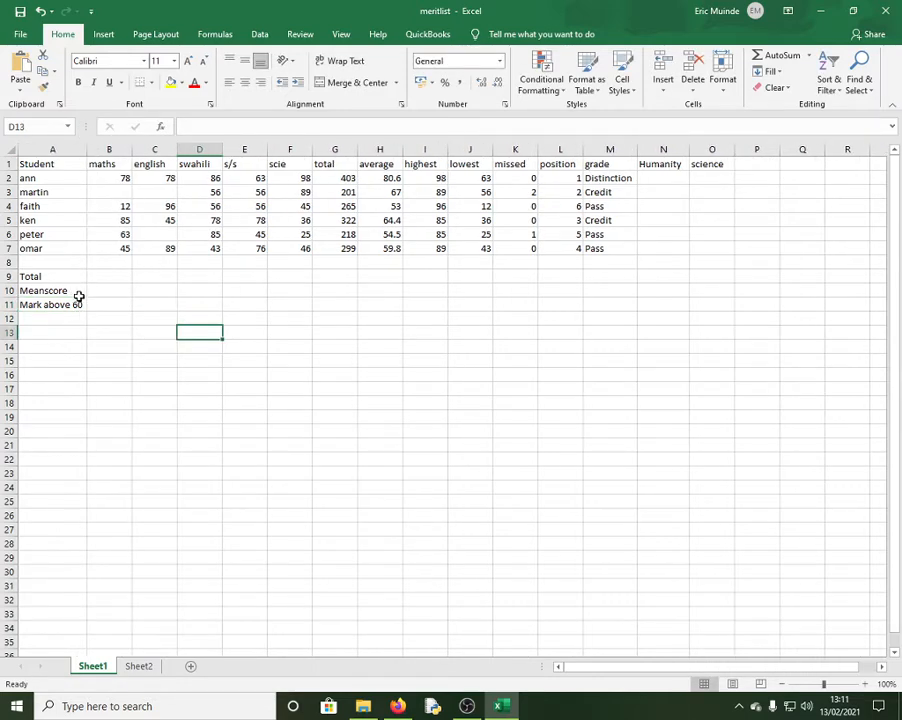
Enter =SUM(B2:B7) in B9 and fill it to F9, giving totals 283, 308, 404, 374, 339
{"action": "left_click", "coordinate": [115, 304]}
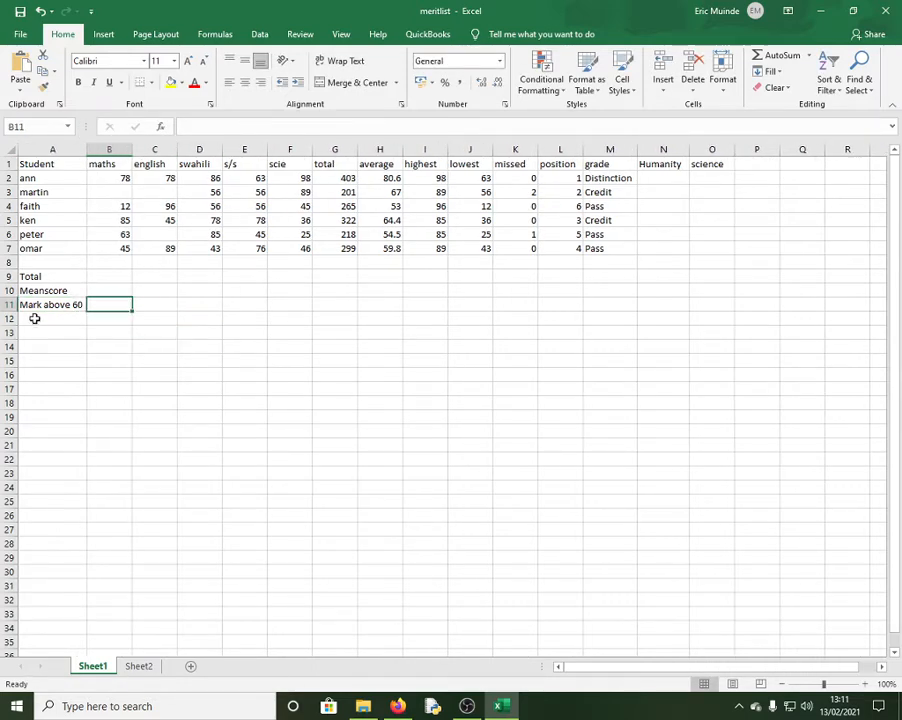
{"action": "left_click", "coordinate": [109, 276]}
{"action": "type", "text": "=sum("}
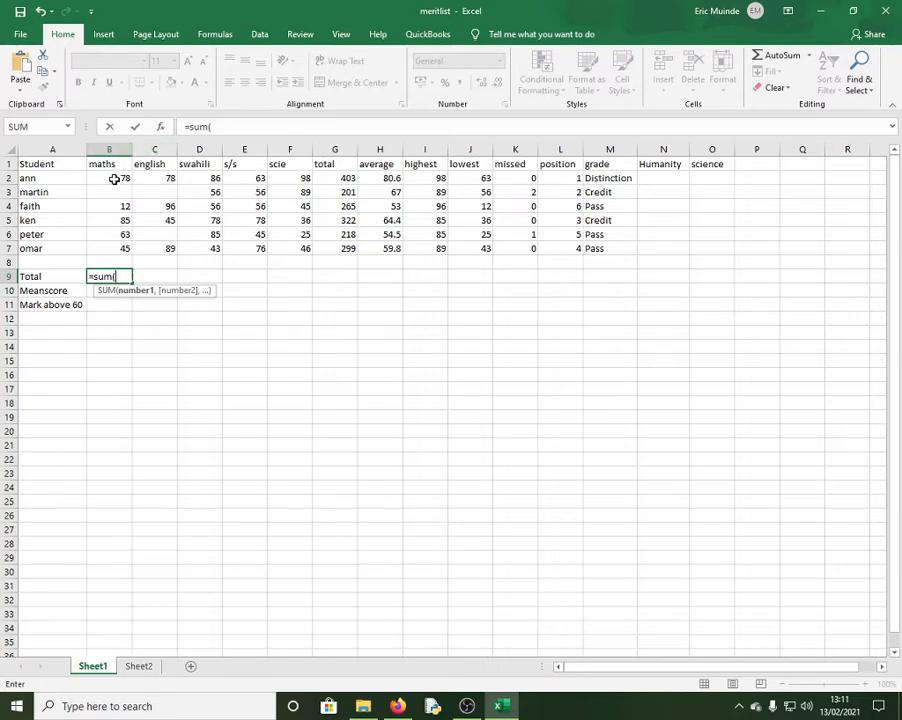
{"action": "left_click_drag", "start_coordinate": [115, 177], "coordinate": [115, 248]}
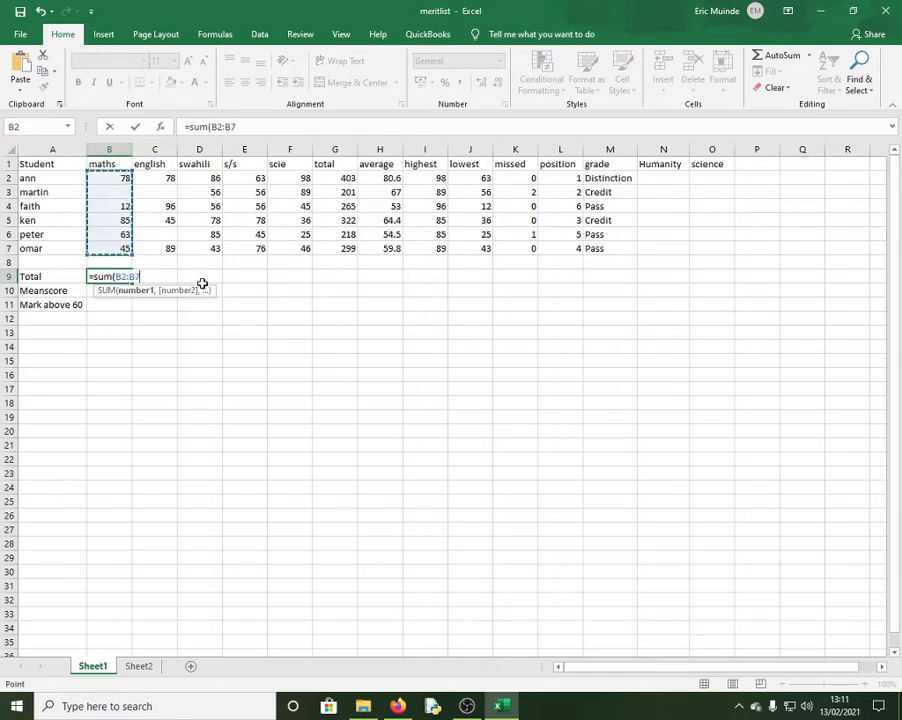
{"action": "key", "text": "Return"}
{"action": "left_click", "coordinate": [109, 278]}
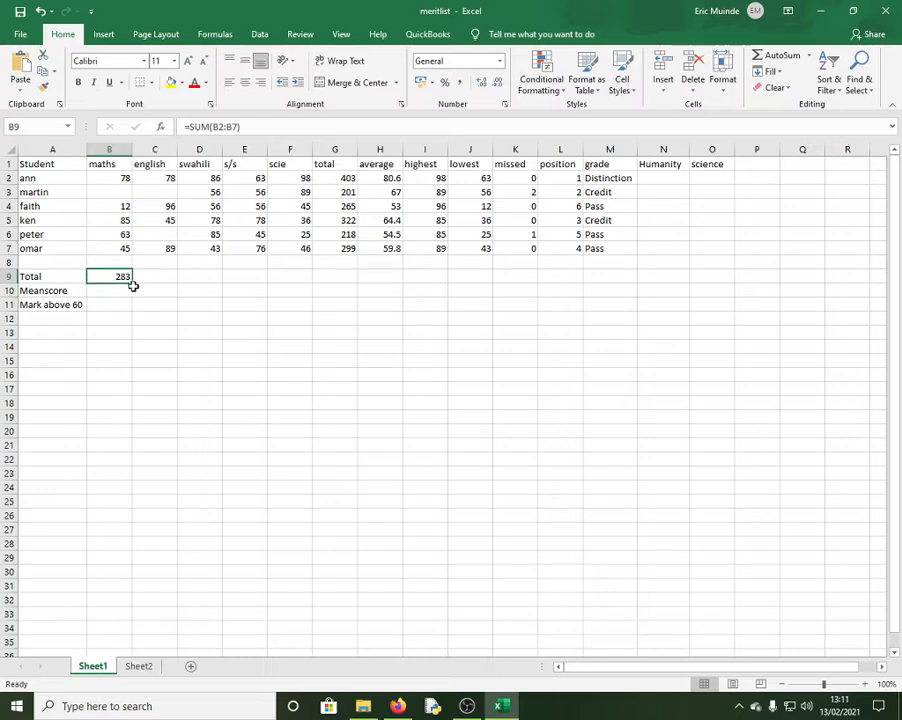
{"action": "left_click", "coordinate": [133, 285]}
{"action": "left_click", "coordinate": [112, 275]}
{"action": "left_click_drag", "start_coordinate": [133, 287], "coordinate": [310, 286]}
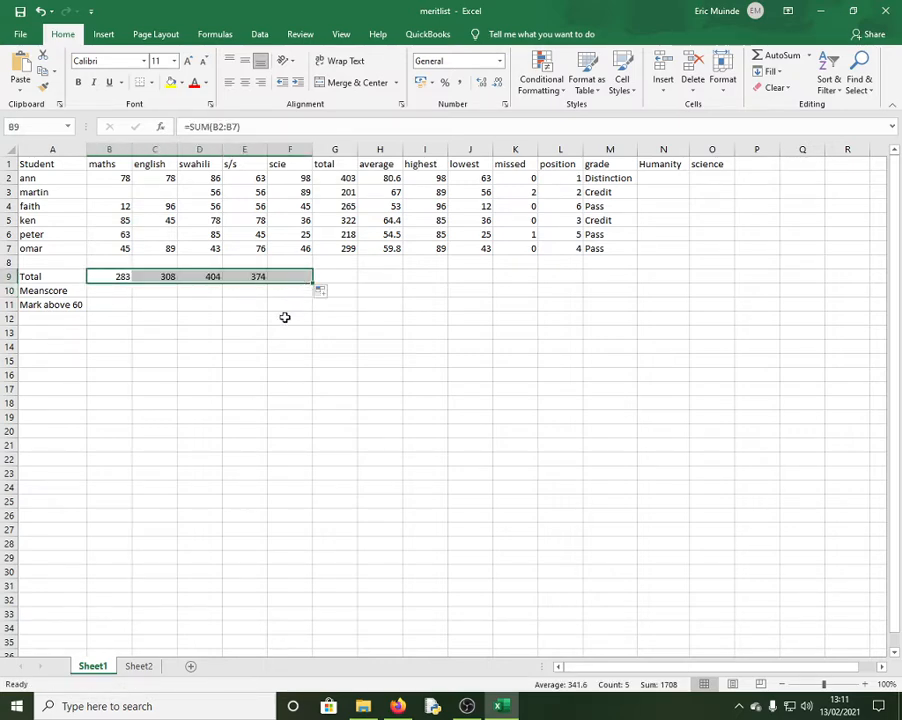
{"action": "left_click", "coordinate": [100, 290]}
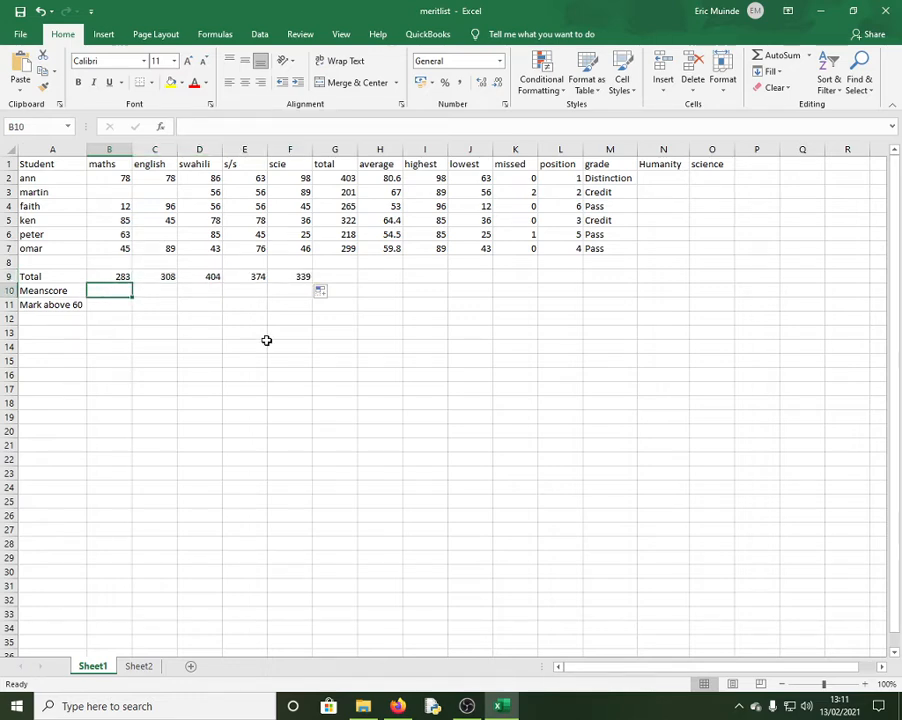
Enter =AVERAGE(B2:B7) in B10 and fill it across to F10 for each subject's mean
{"action": "type", "text": "="}
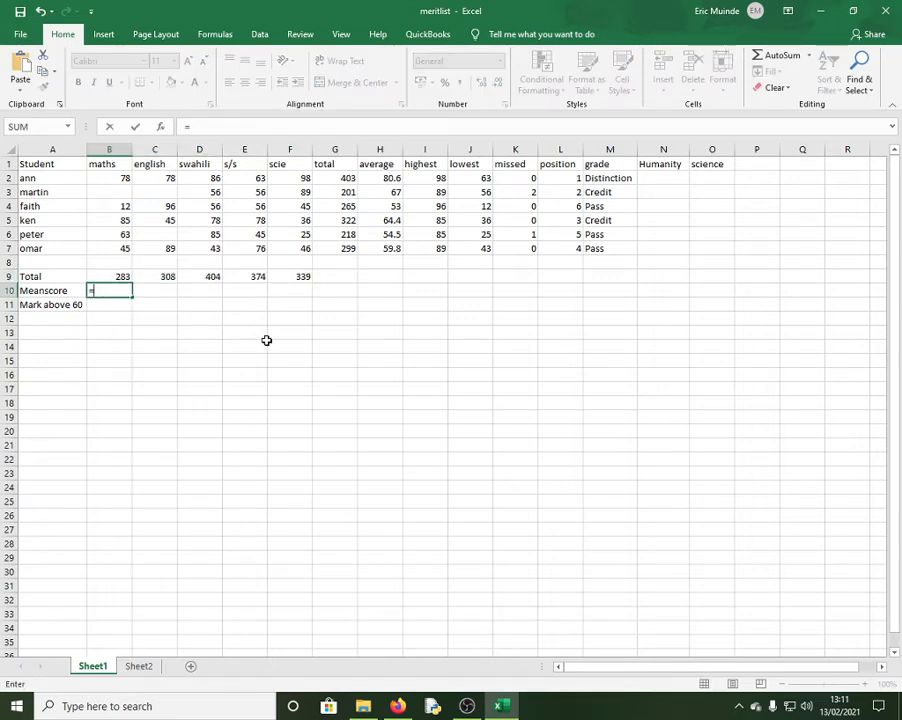
{"action": "type", "text": "average"}
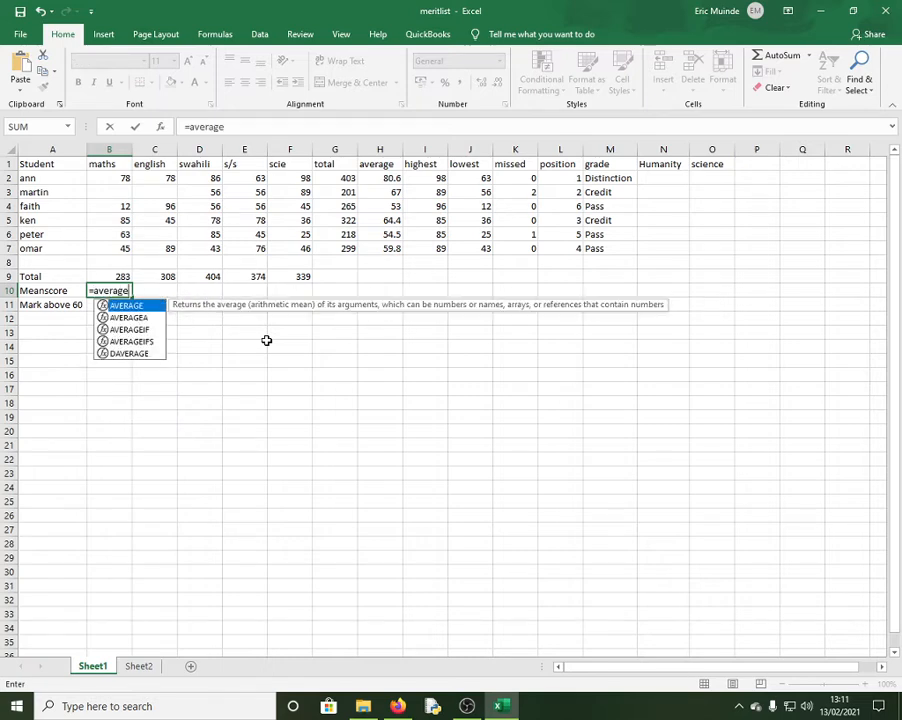
{"action": "type", "text": "("}
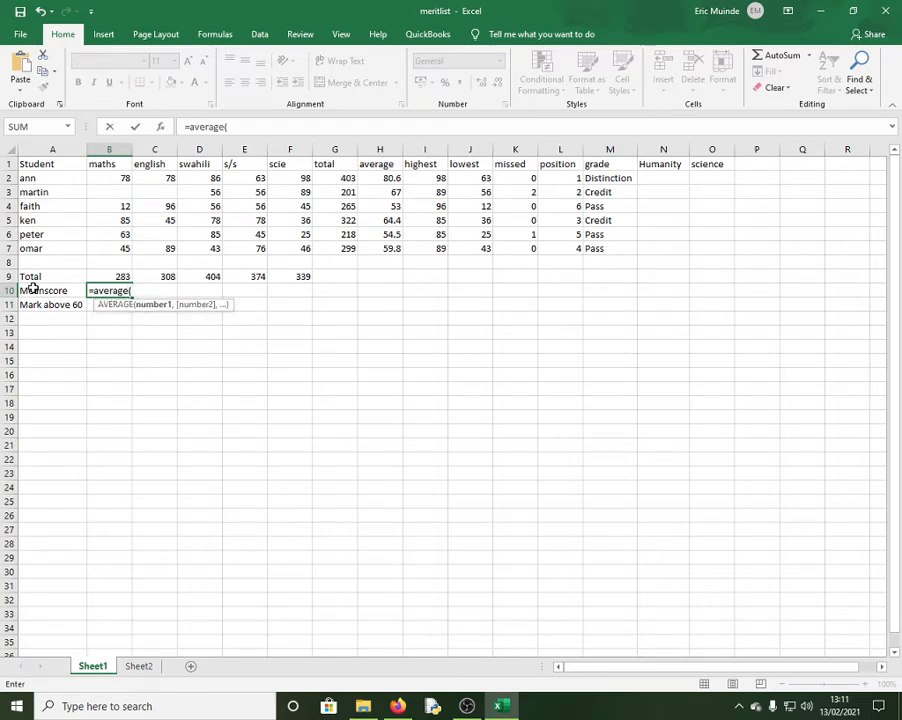
{"action": "left_click", "coordinate": [110, 184]}
{"action": "left_click_drag", "start_coordinate": [110, 185], "coordinate": [106, 248]}
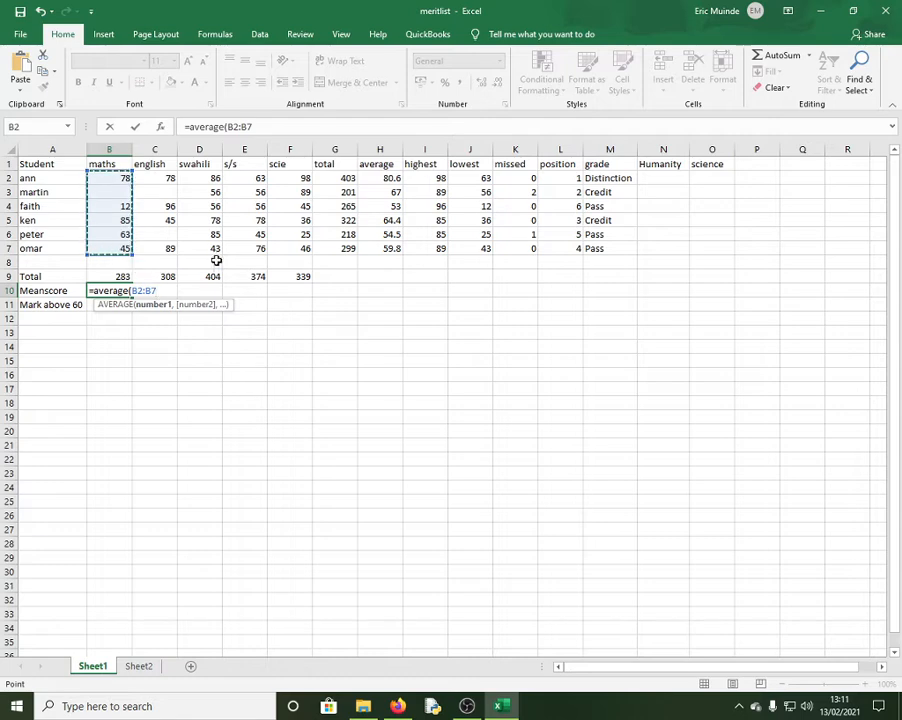
{"action": "key", "text": "Return"}
{"action": "left_click", "coordinate": [122, 293]}
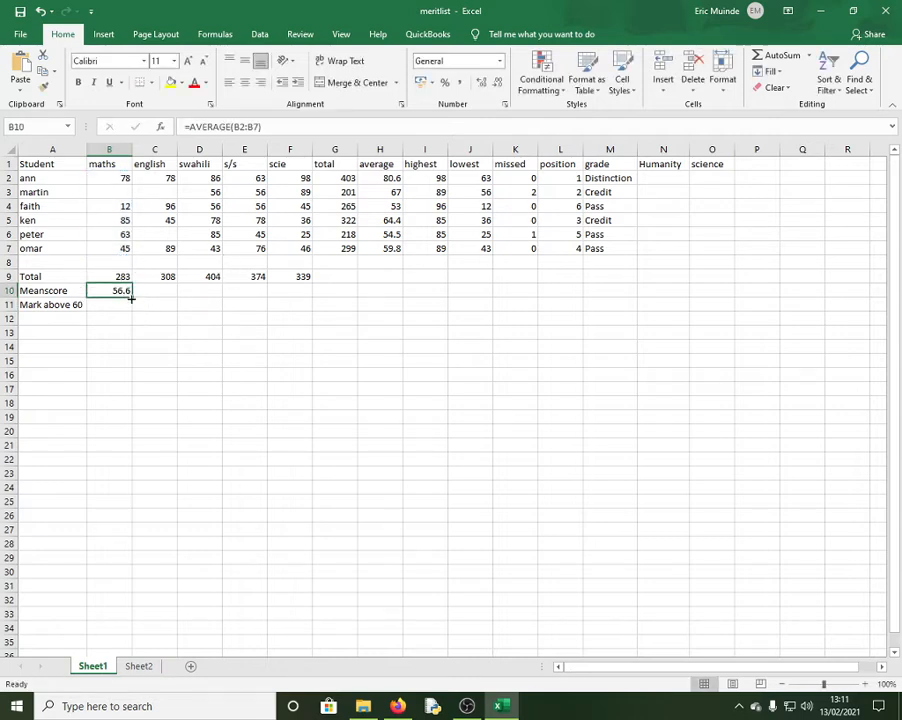
{"action": "left_click_drag", "start_coordinate": [131, 297], "coordinate": [300, 292]}
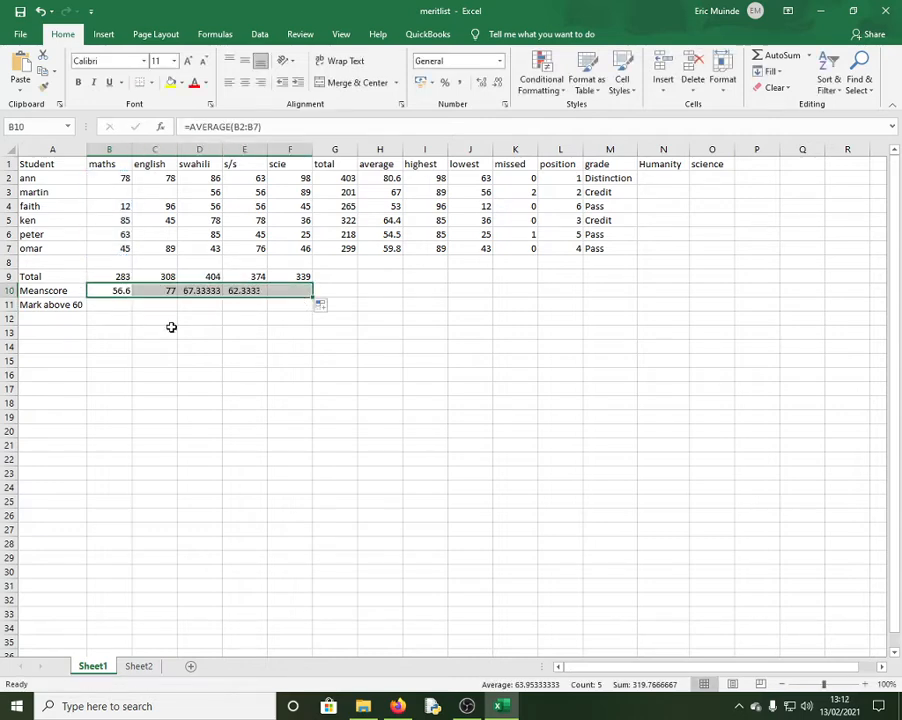
{"action": "key", "text": "Down"}
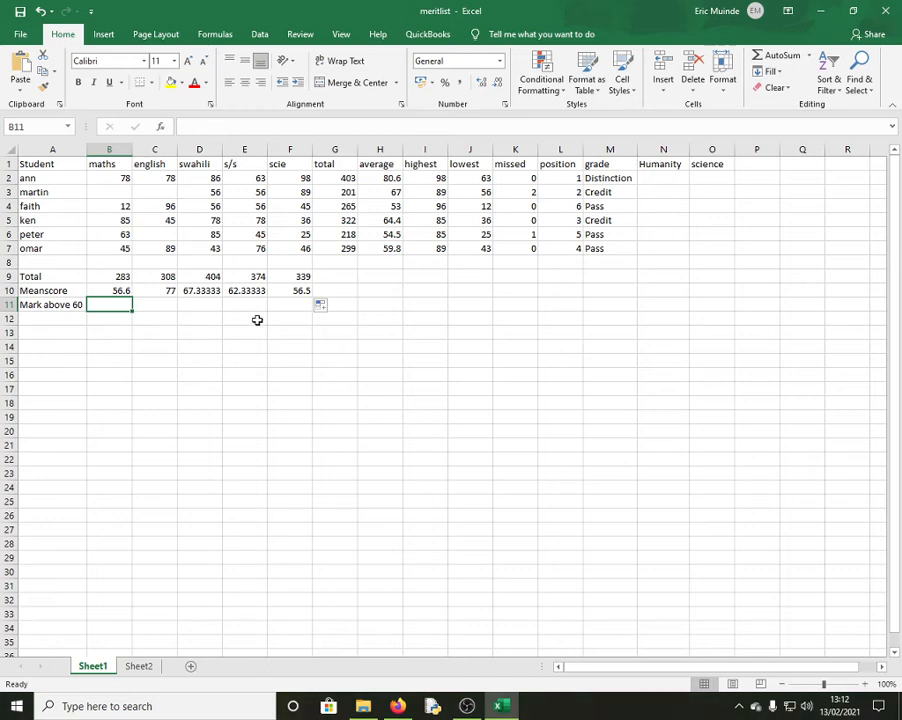
Enter =COUNTIF(B2:B7,">=60") in B11 and fill it to F11, giving 3, 3, 3, 3, 2
{"action": "type", "text": "=cou"}
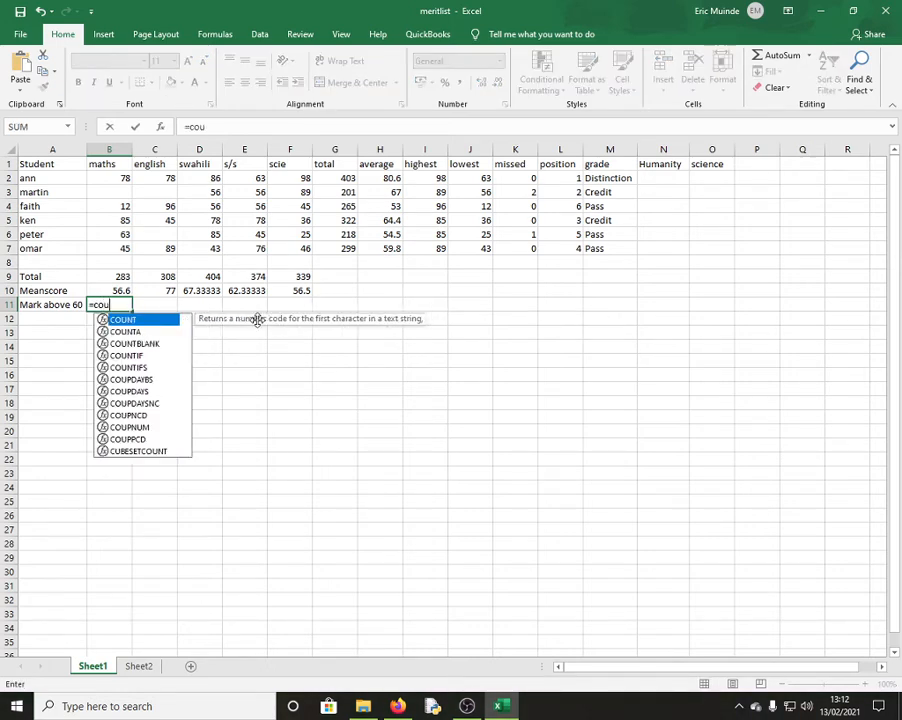
{"action": "type", "text": "ntif("}
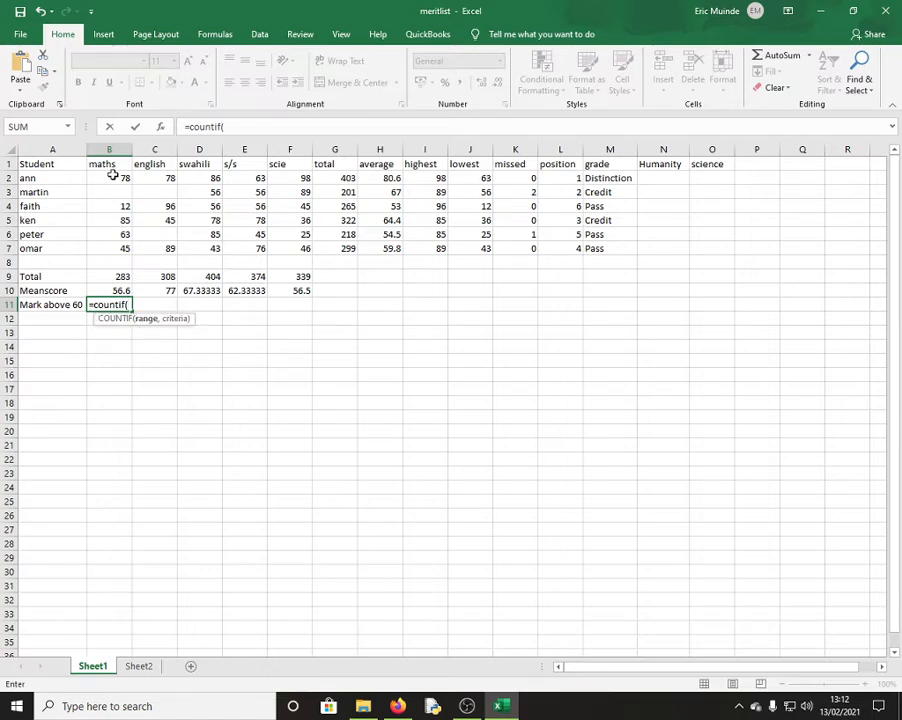
{"action": "left_click_drag", "start_coordinate": [114, 176], "coordinate": [113, 245]}
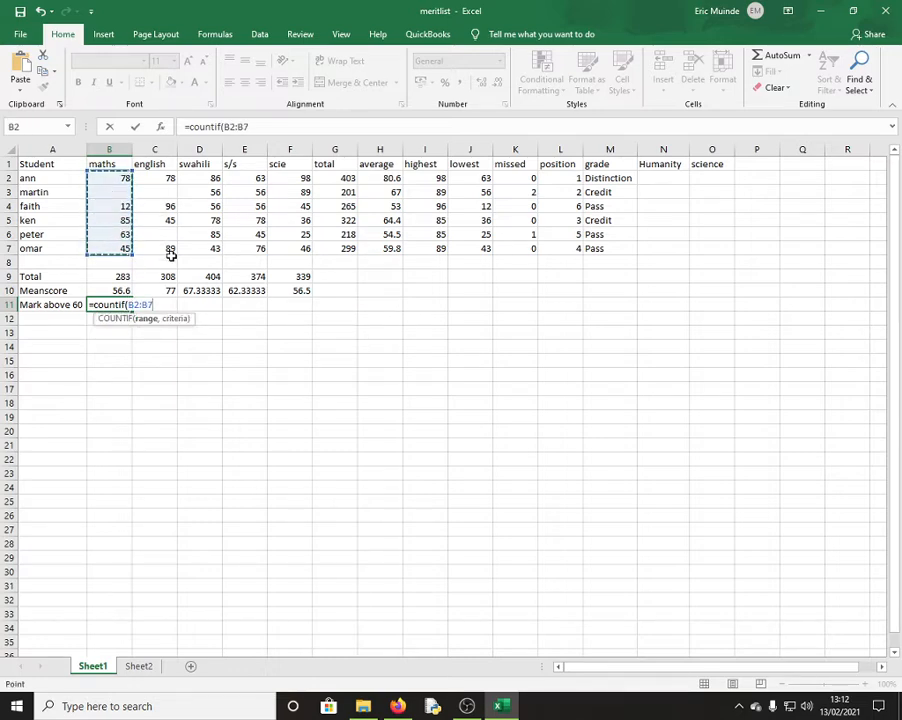
{"action": "type", "text": ",\""}
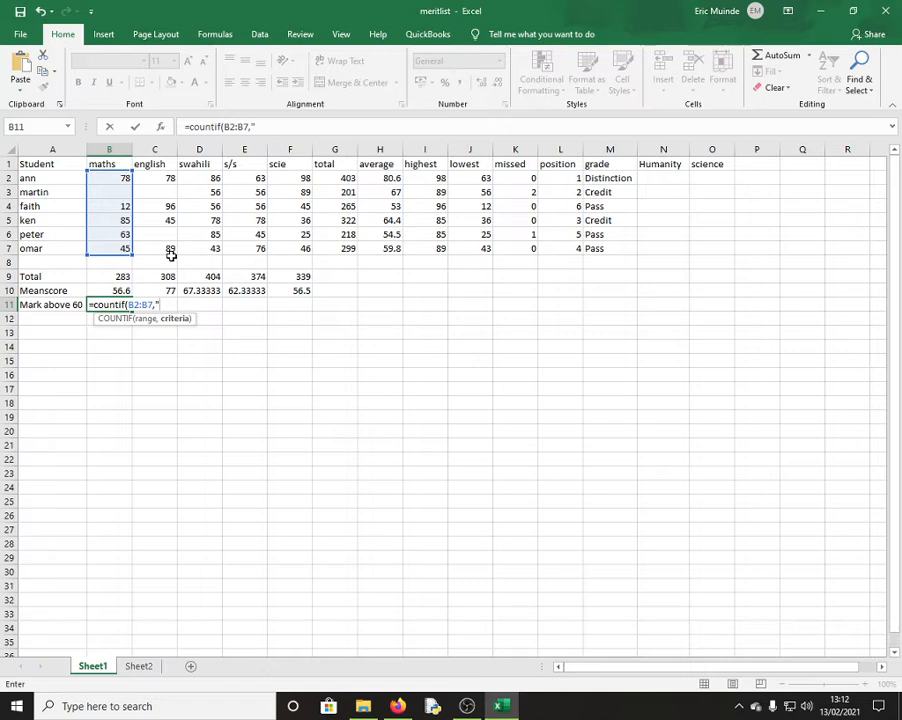
{"action": "type", "text": ">=60"}
{"action": "type", "text": "\")"}
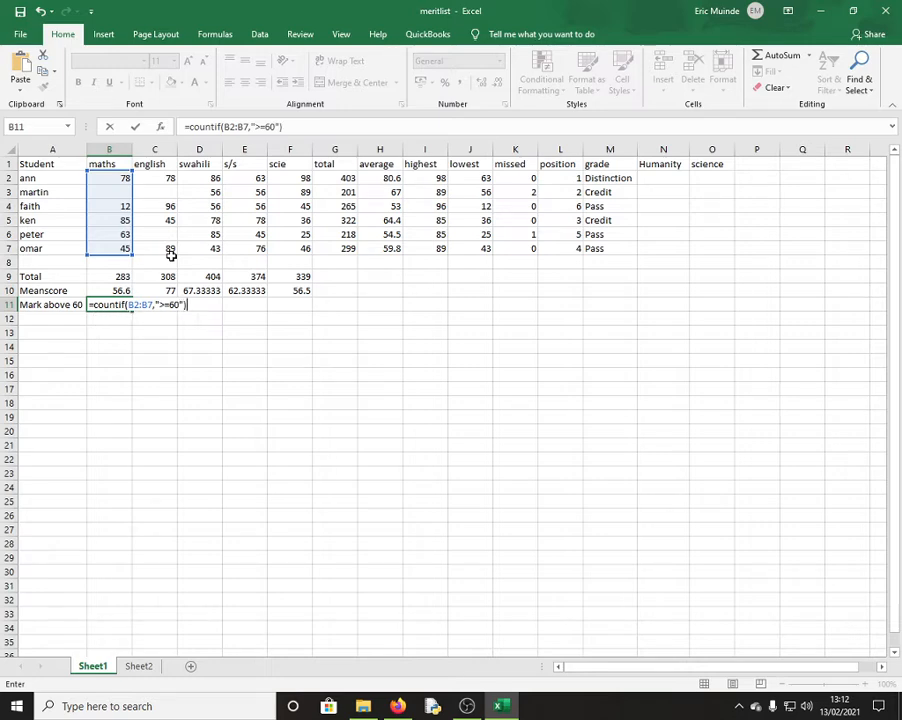
{"action": "key", "text": "Return"}
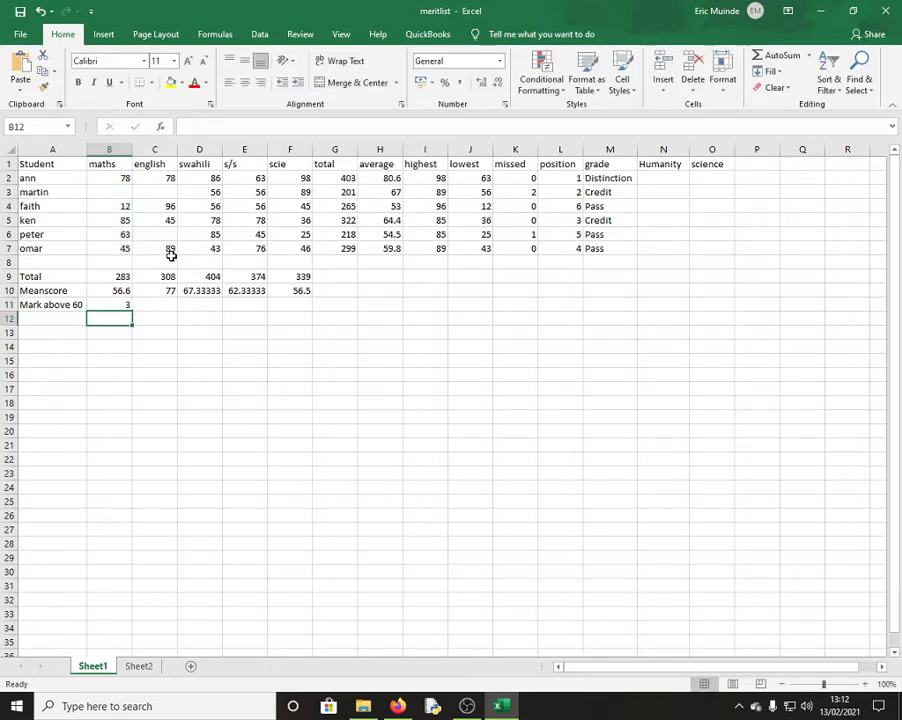
{"action": "left_click", "coordinate": [112, 303]}
{"action": "left_click_drag", "start_coordinate": [133, 308], "coordinate": [316, 311]}
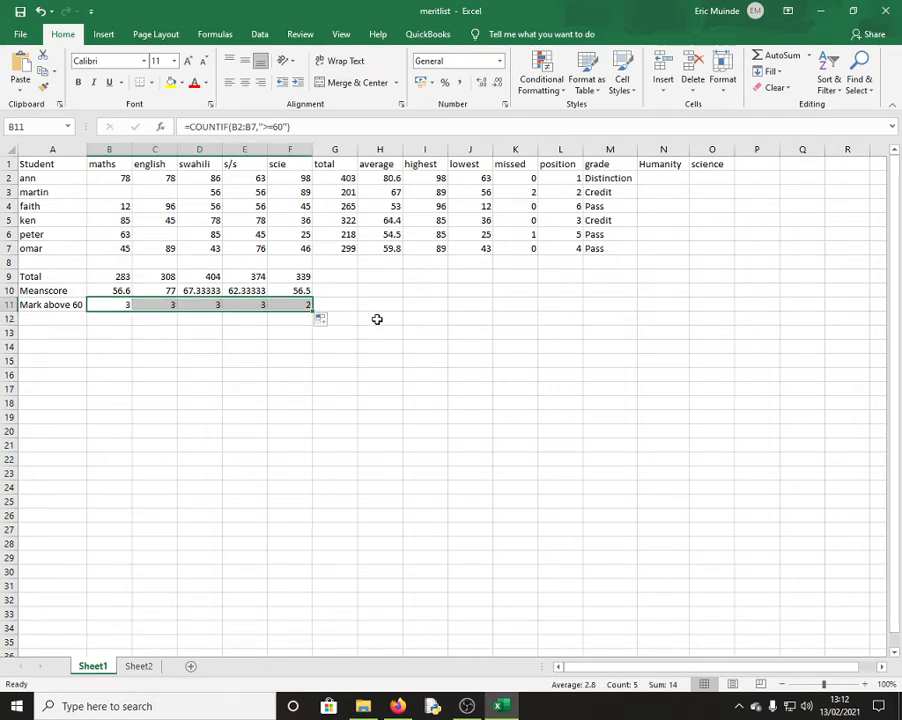
{"action": "left_click", "coordinate": [421, 319]}
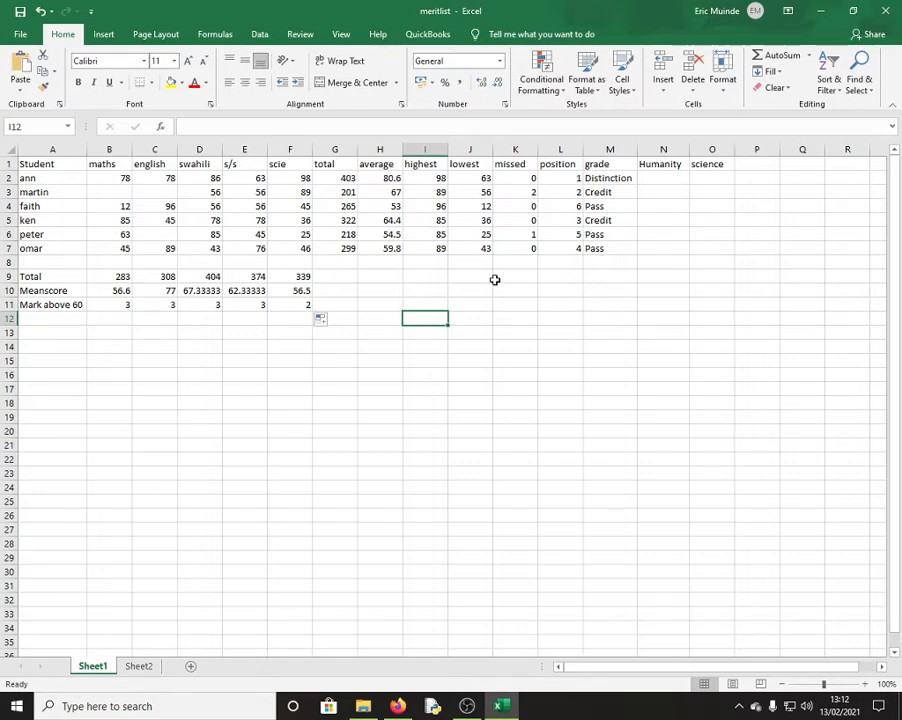
{"action": "left_click", "coordinate": [114, 278]}
{"action": "left_click", "coordinate": [124, 291]}
{"action": "left_click", "coordinate": [127, 305]}
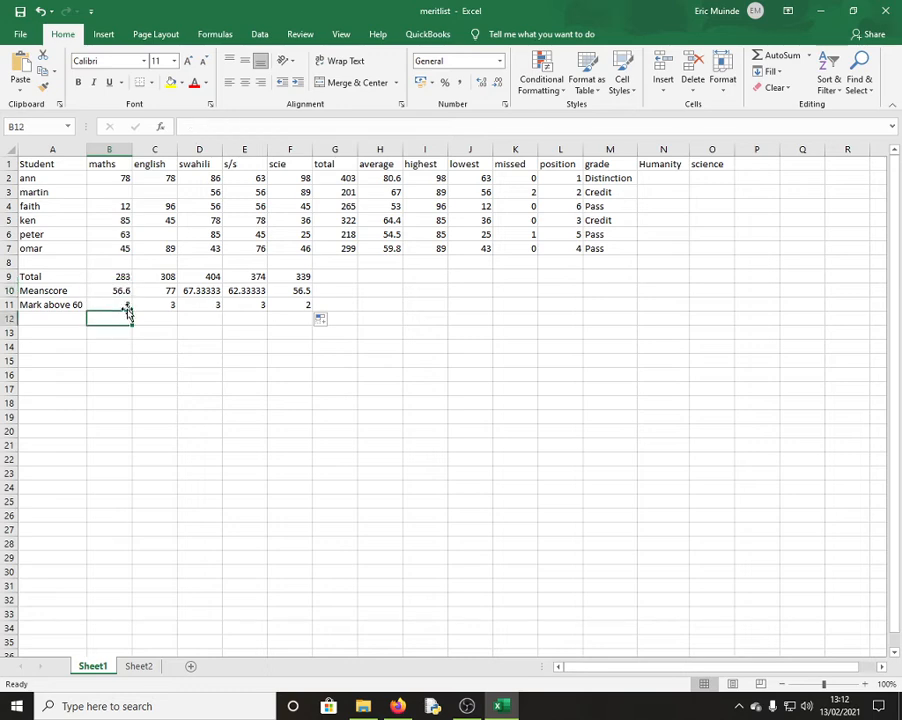
{"action": "left_click", "coordinate": [512, 179]}
{"action": "left_click", "coordinate": [465, 187]}
{"action": "left_click", "coordinate": [418, 178]}
{"action": "left_click", "coordinate": [480, 180]}
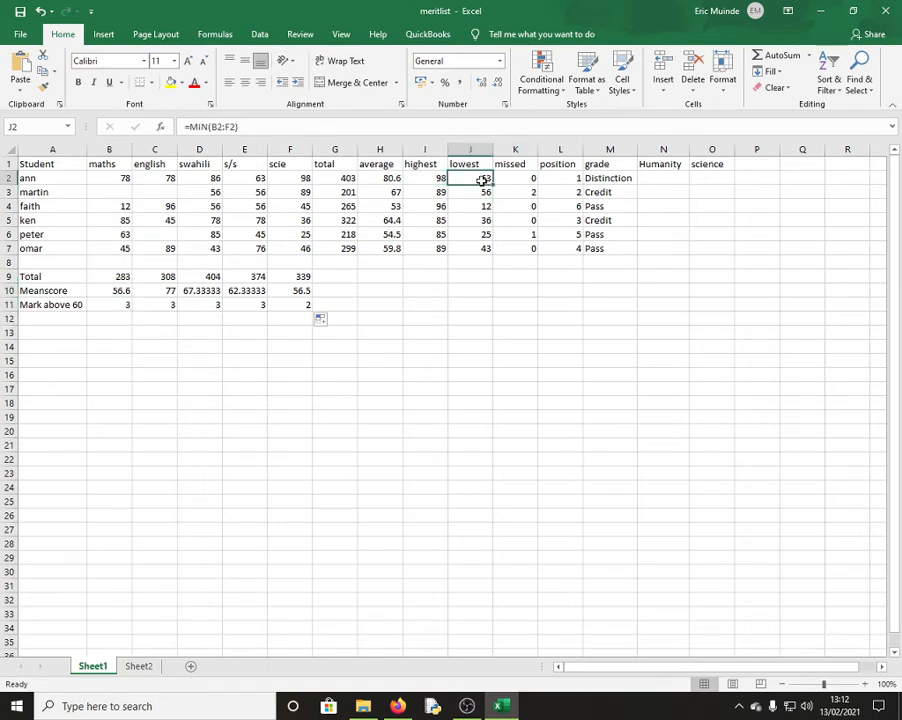
{"action": "left_click", "coordinate": [468, 206]}
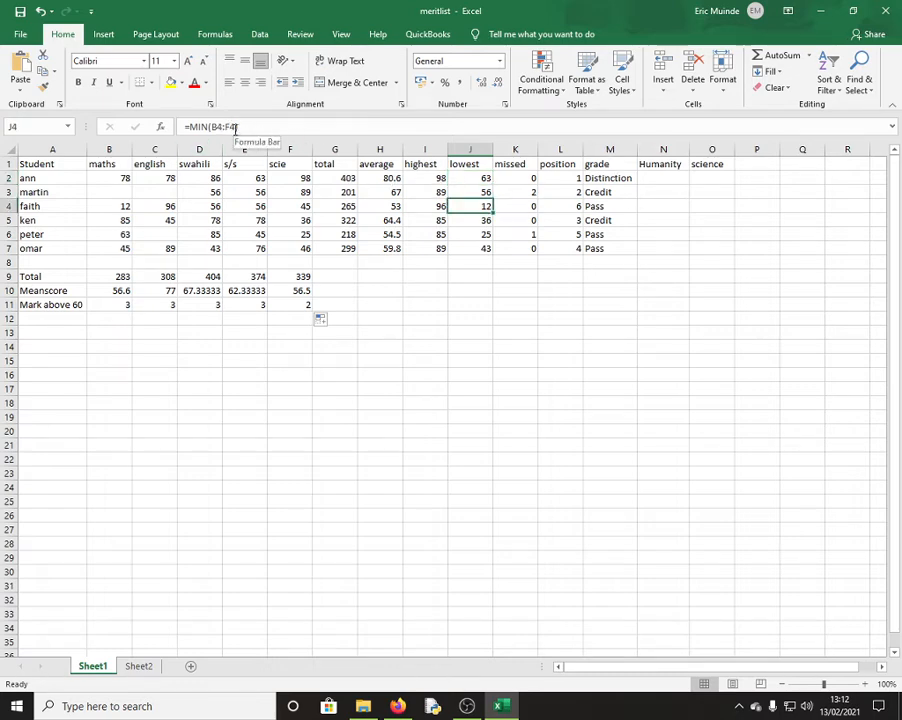
{"action": "left_click", "coordinate": [566, 230]}
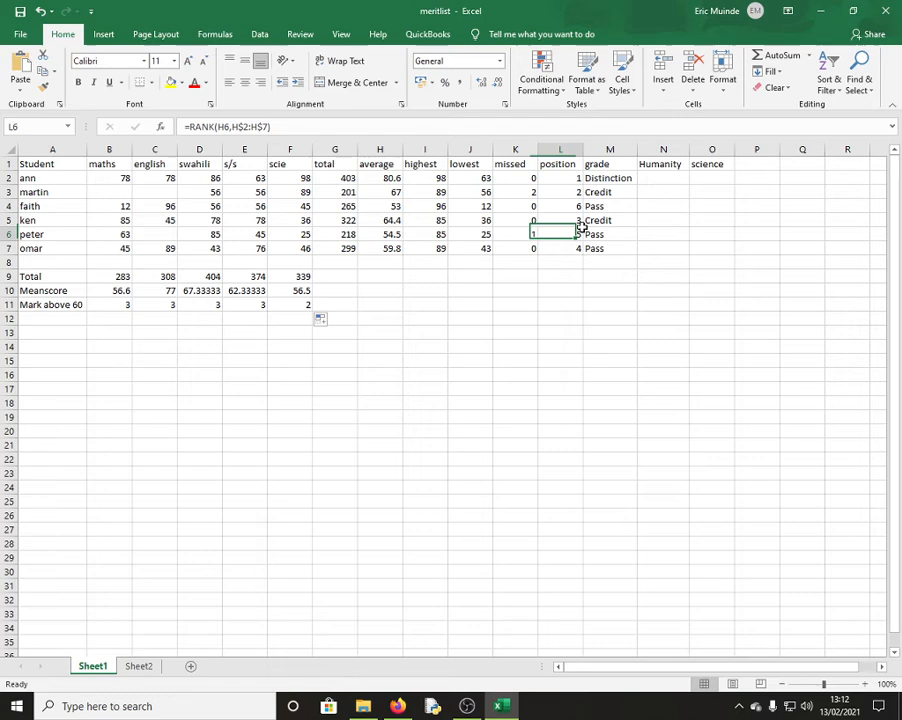
{"action": "left_click", "coordinate": [661, 178]}
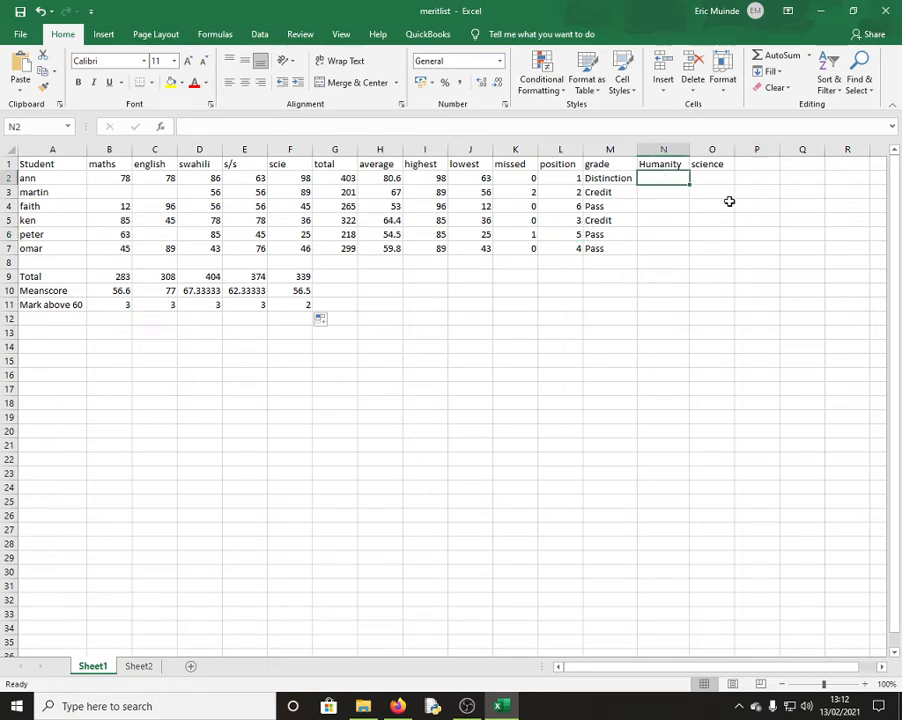
Enter =if(and(B2>=50)or(C2>=80, D2>=80),"Yes","No") in N2
{"action": "type", "text": "="}
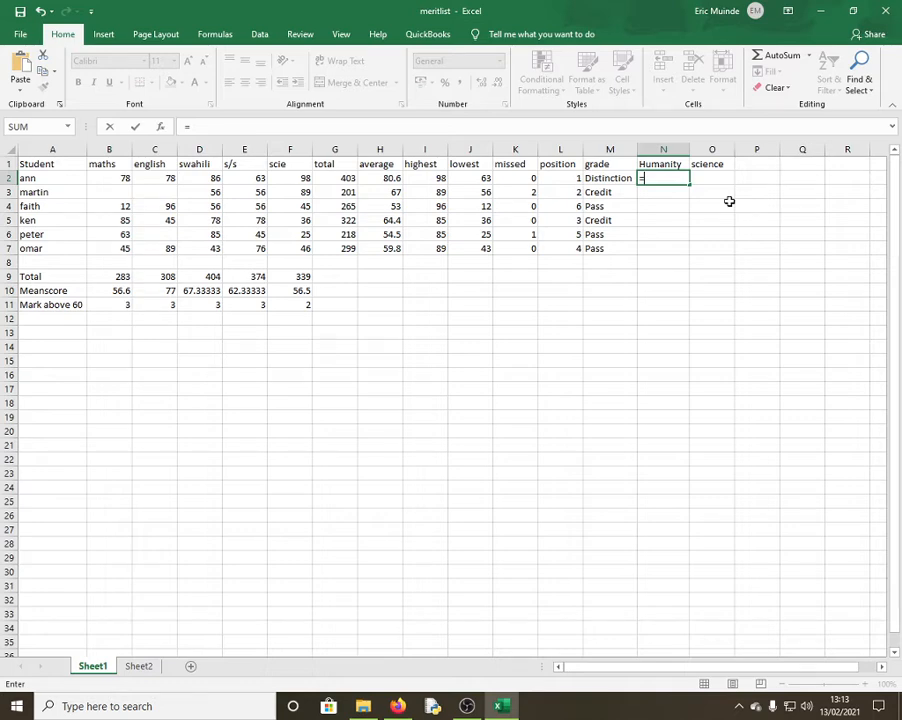
{"action": "type", "text": "8if"}
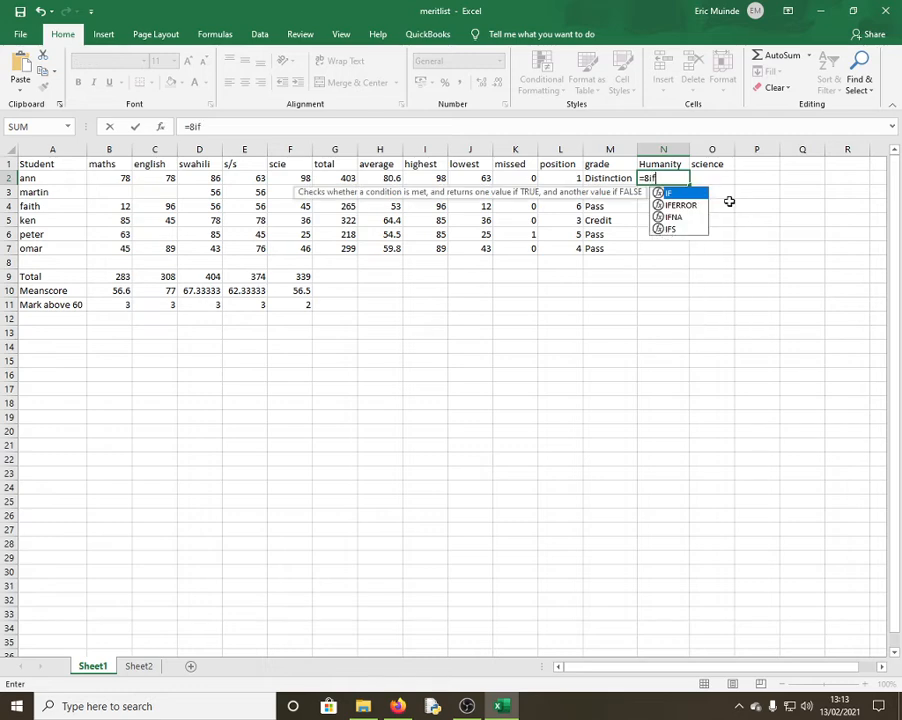
{"action": "key", "text": "BackSpace"}
{"action": "key", "text": "BackSpace"}
{"action": "key", "text": "BackSpace"}
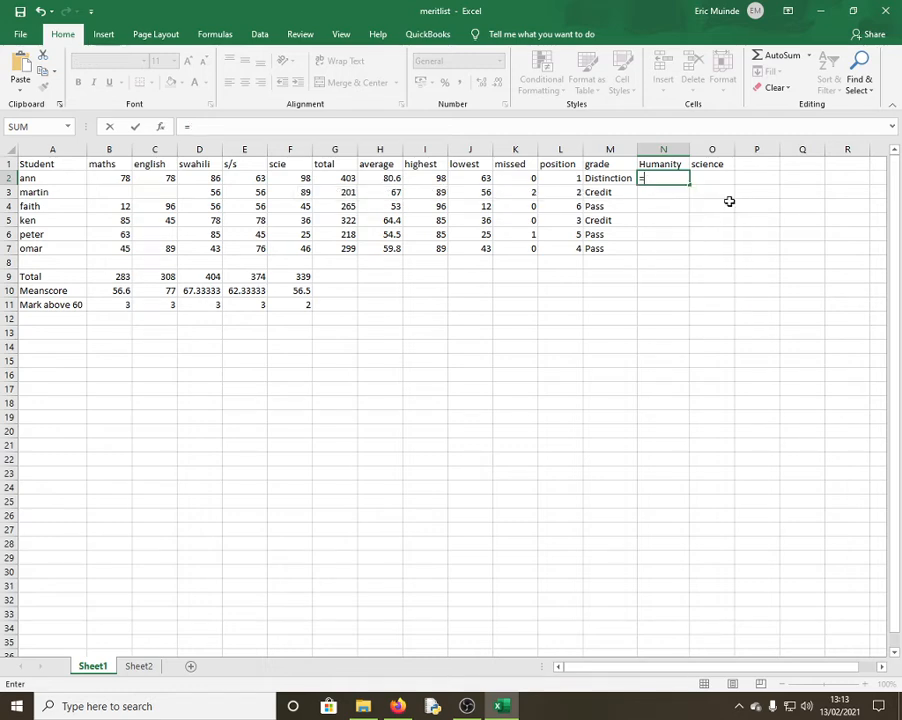
{"action": "type", "text": "if("}
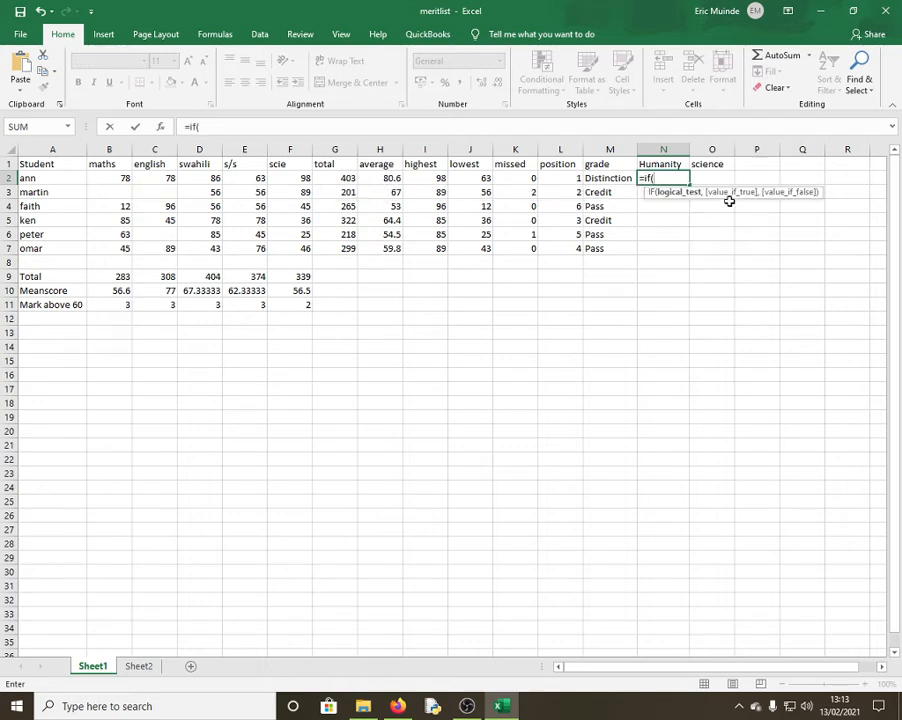
{"action": "type", "text": "and"}
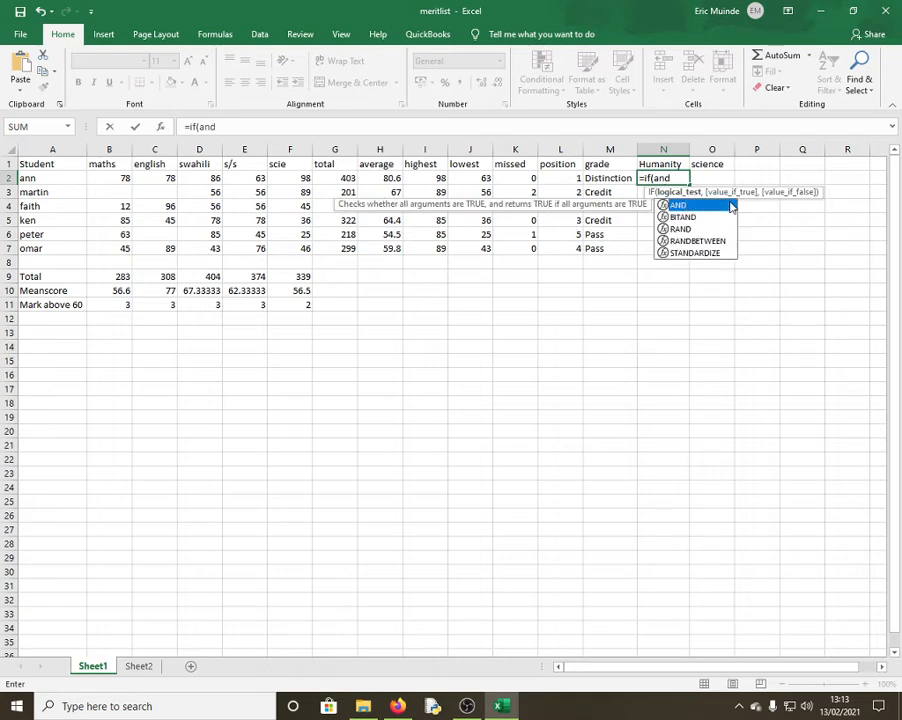
{"action": "type", "text": "("}
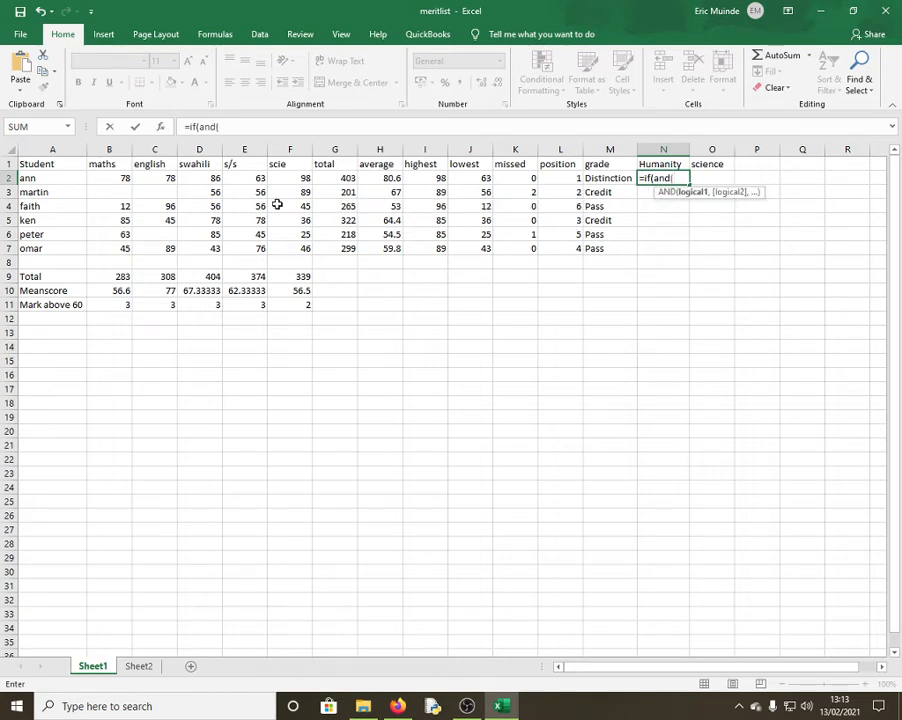
{"action": "left_click", "coordinate": [108, 177]}
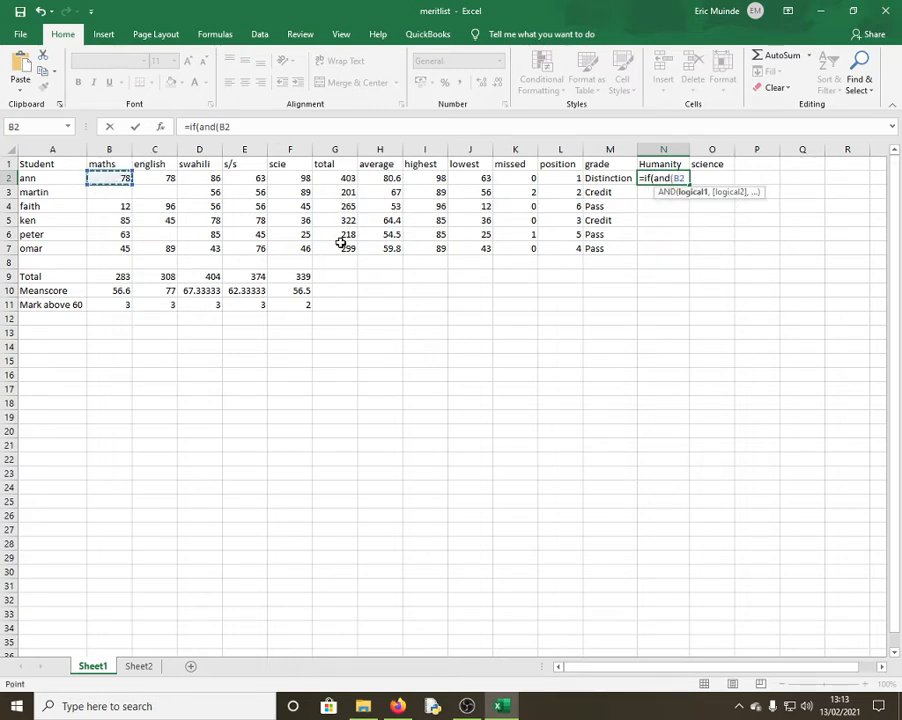
{"action": "type", "text": ">=50)"}
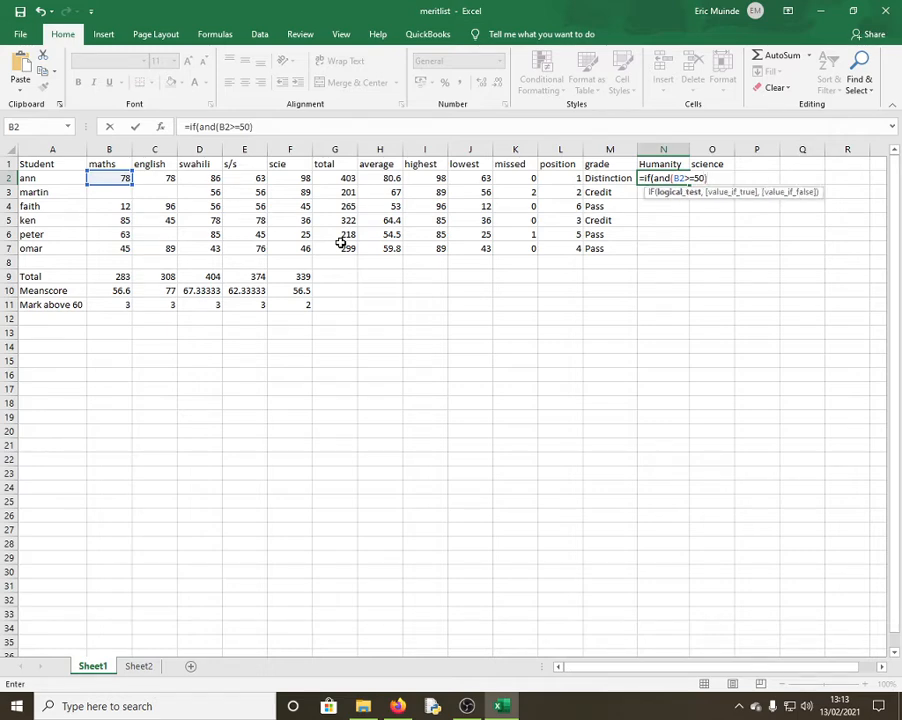
{"action": "type", "text": "or"}
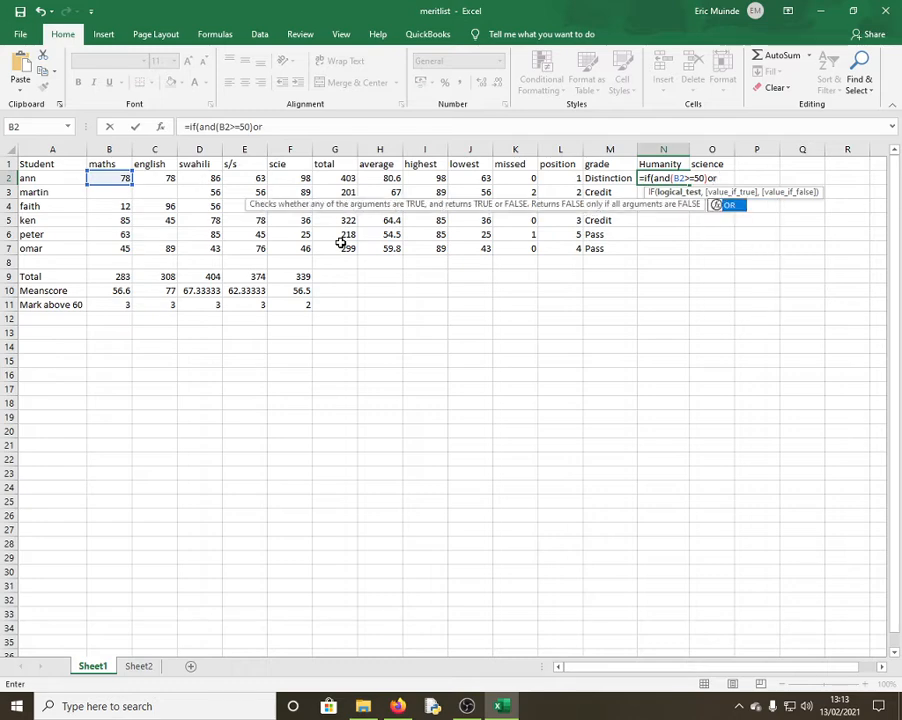
{"action": "type", "text": "("}
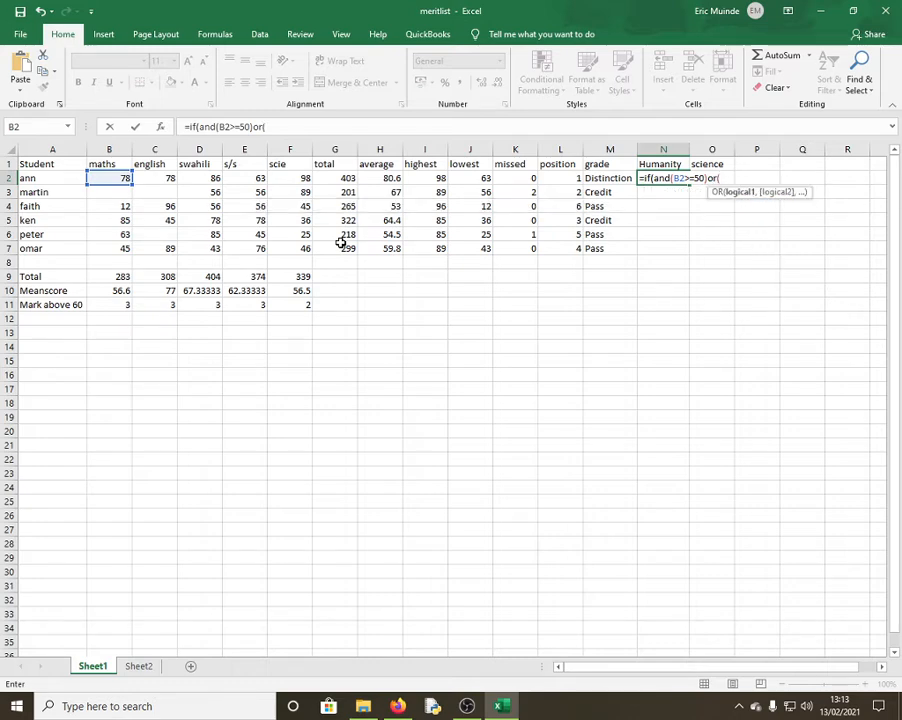
{"action": "left_click", "coordinate": [162, 179]}
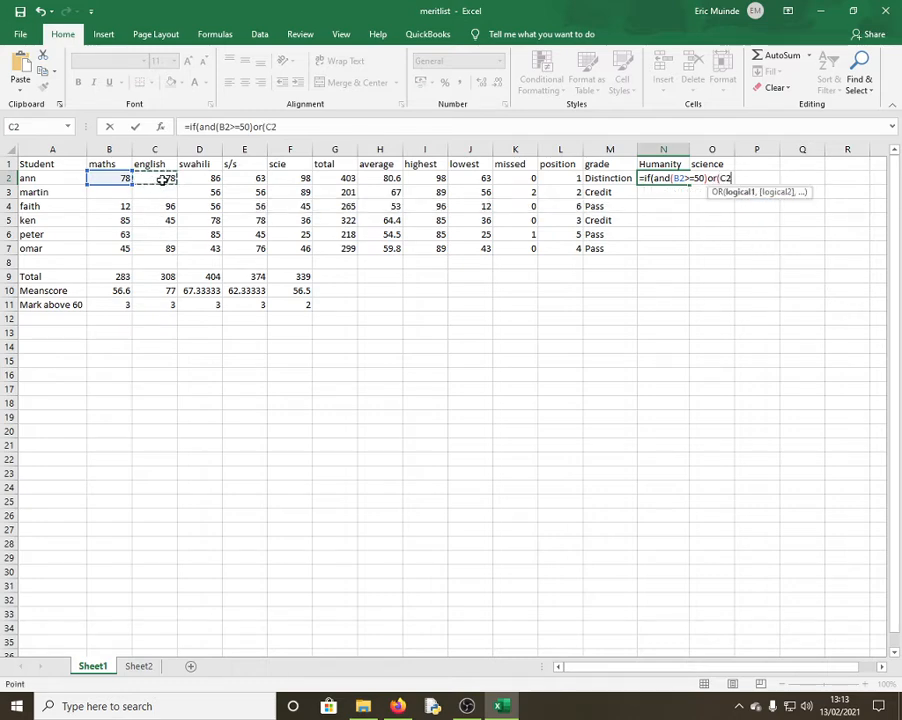
{"action": "type", "text": ">=80"}
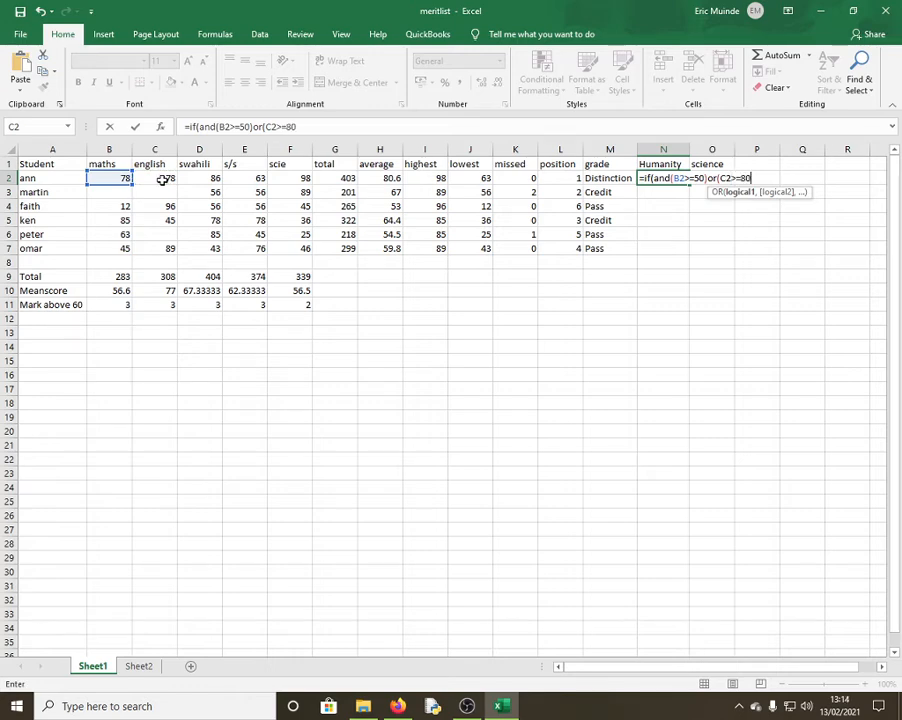
{"action": "type", "text": ","}
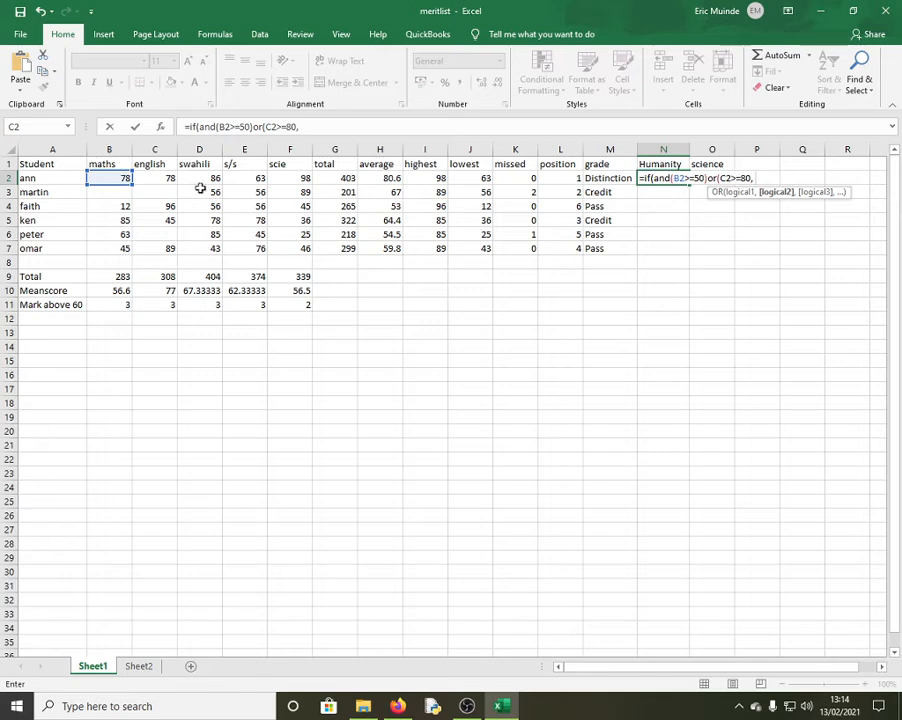
{"action": "left_click", "coordinate": [197, 178]}
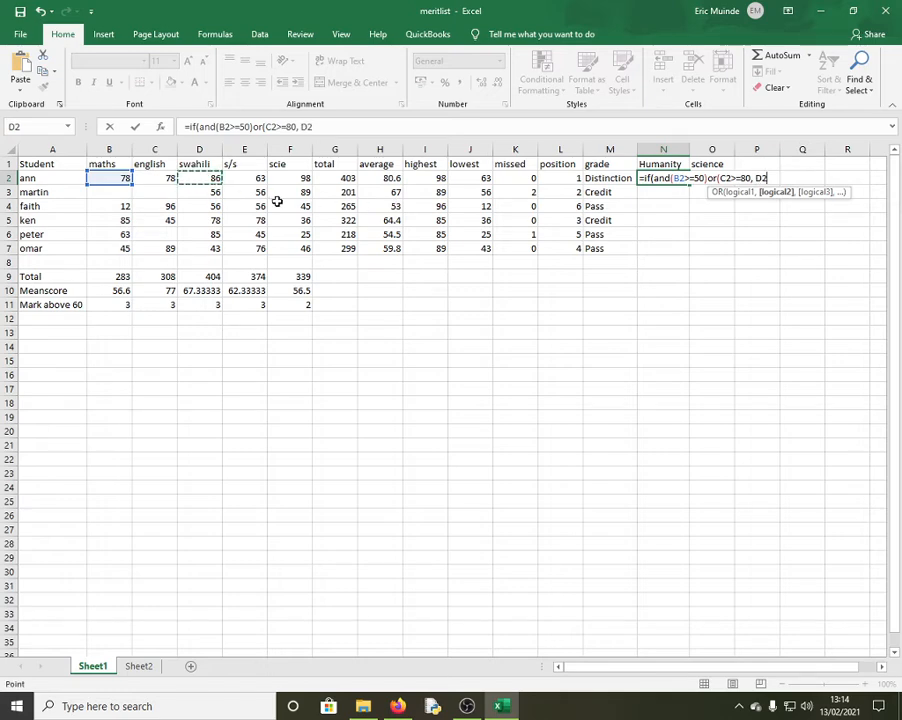
{"action": "type", "text": ">"}
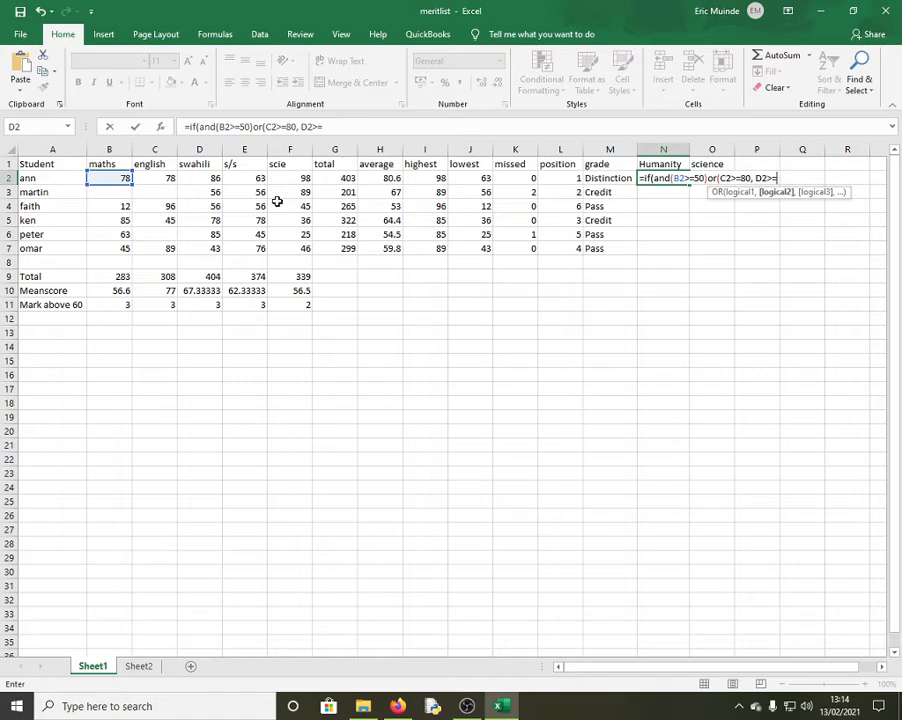
{"action": "type", "text": "=80)"}
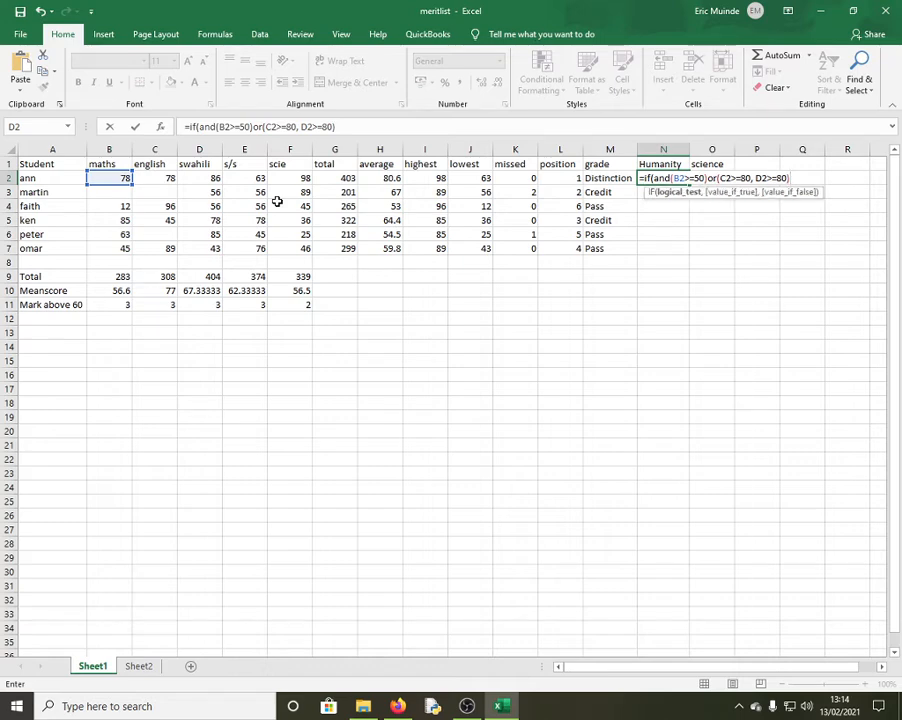
{"action": "type", "text": ","}
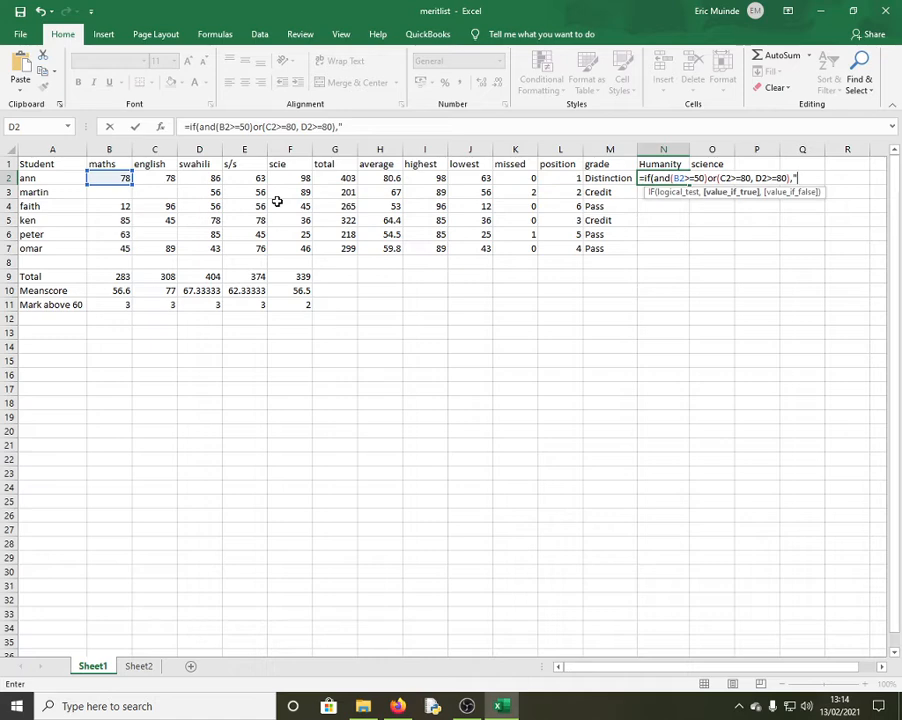
{"action": "type", "text": "\"Yes\","}
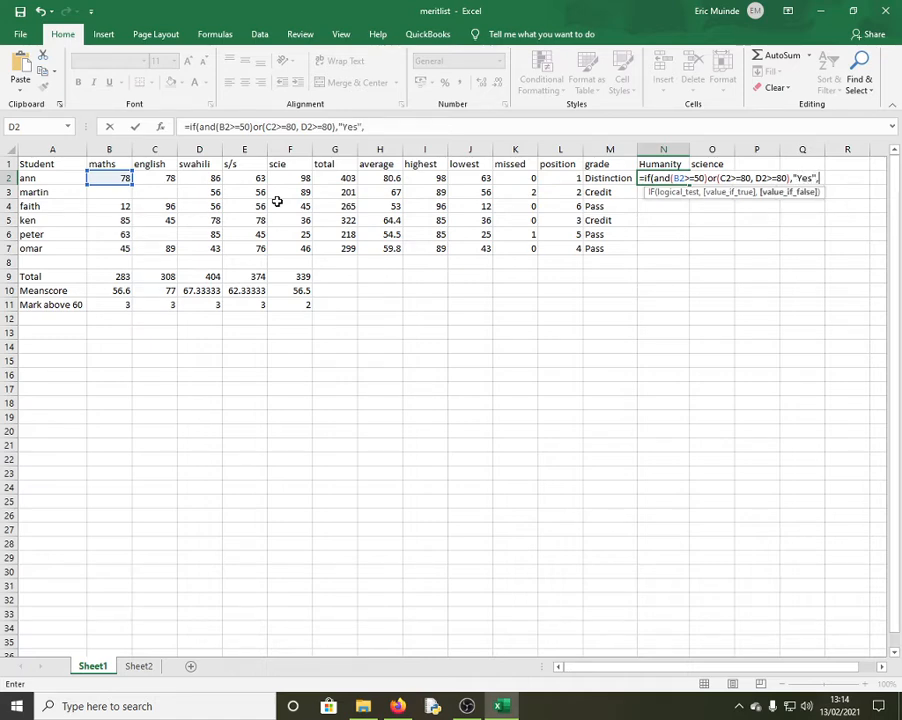
{"action": "type", "text": "\""}
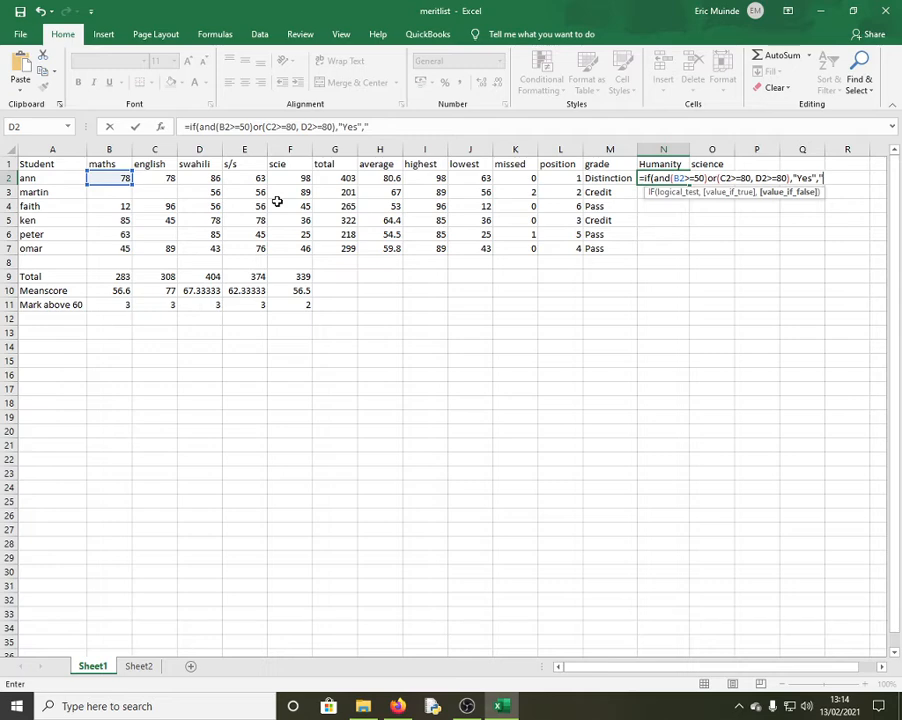
{"action": "type", "text": "No\")"}
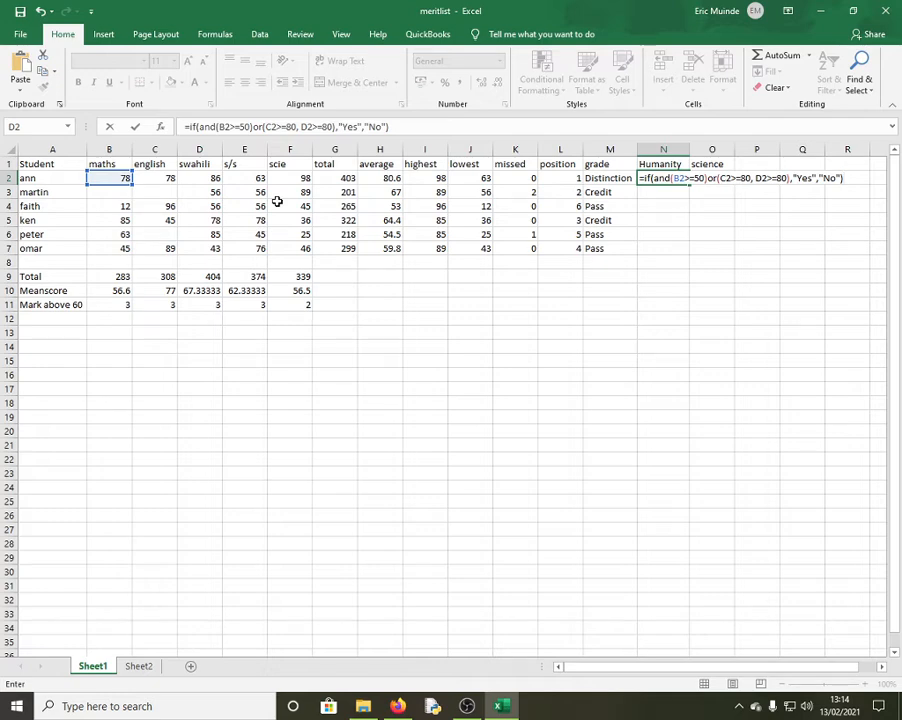
{"action": "key", "text": "Return"}
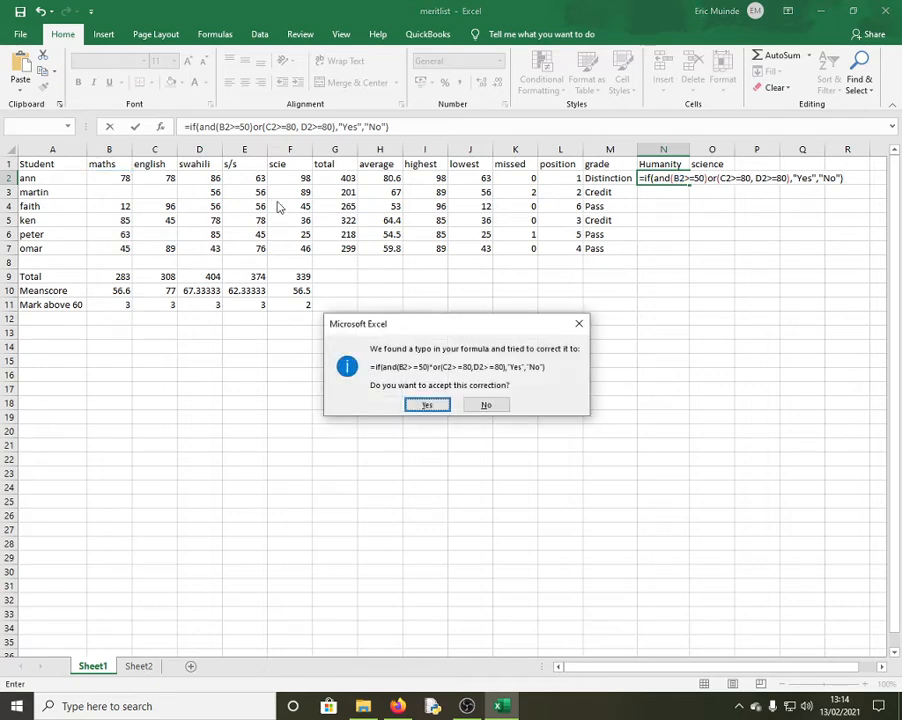
Accept Excel's corrected IF/AND/OR formula in N2 and fill it to N7: Yes, No, No, No, Yes, No
{"action": "left_click", "coordinate": [427, 405]}
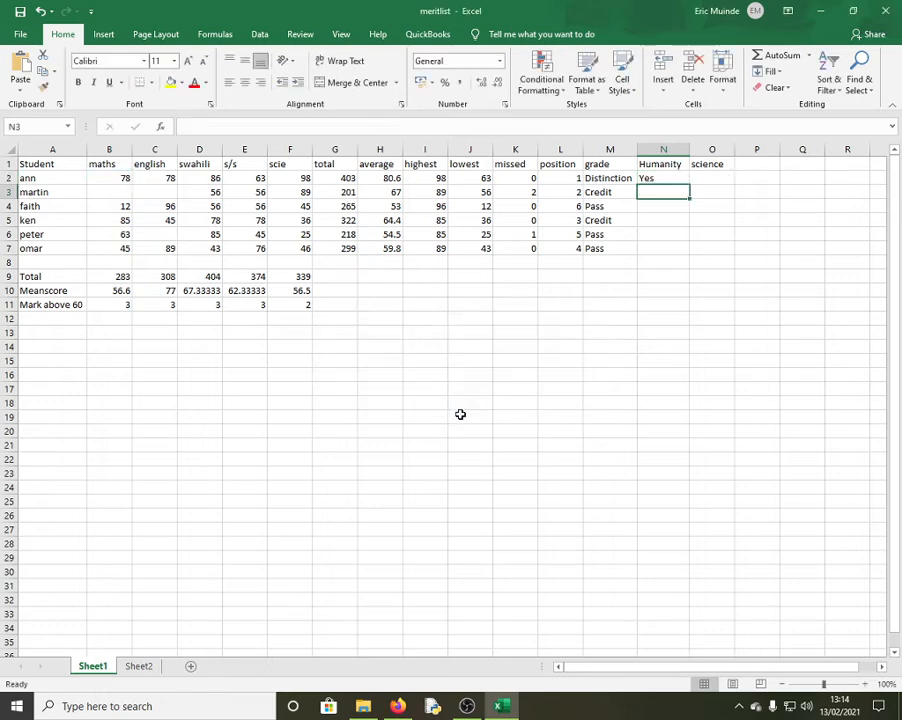
{"action": "left_click", "coordinate": [645, 177]}
{"action": "left_click_drag", "start_coordinate": [689, 188], "coordinate": [693, 241]}
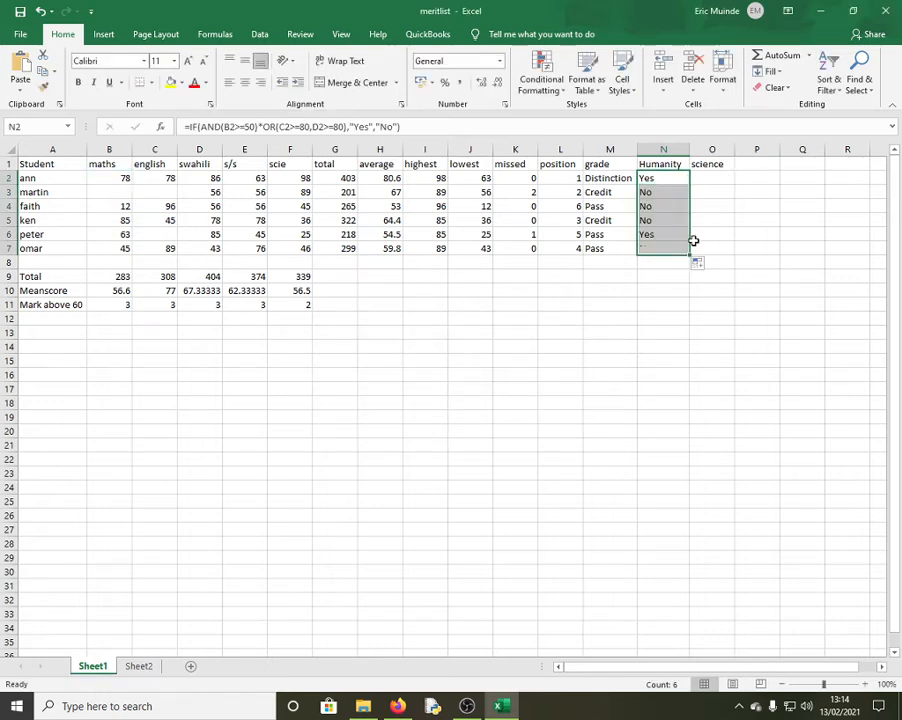
{"action": "left_click", "coordinate": [660, 192]}
{"action": "left_click", "coordinate": [122, 191]}
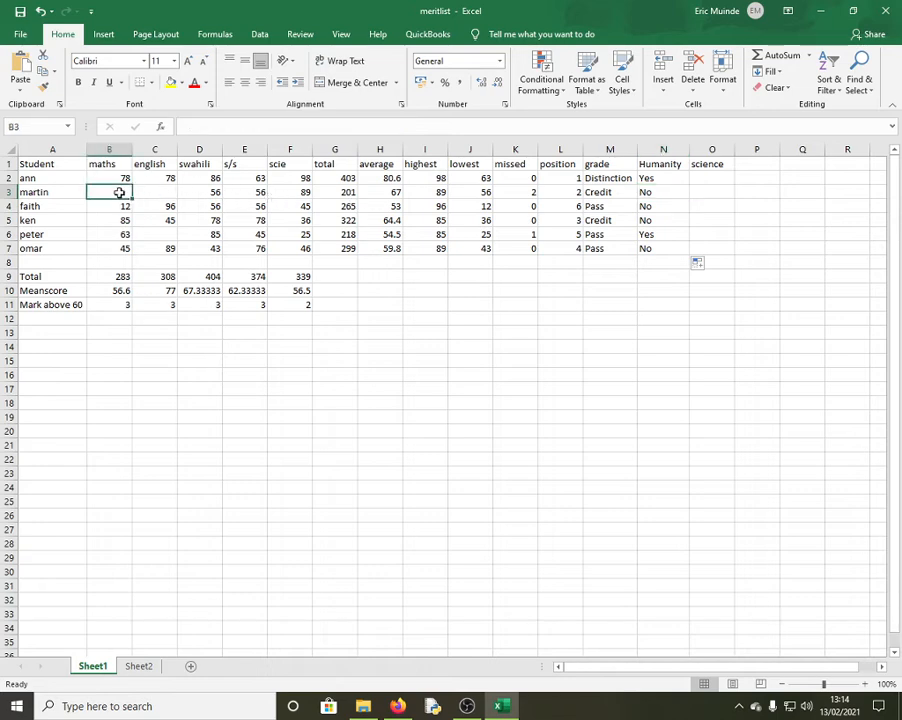
{"action": "left_click", "coordinate": [655, 207]}
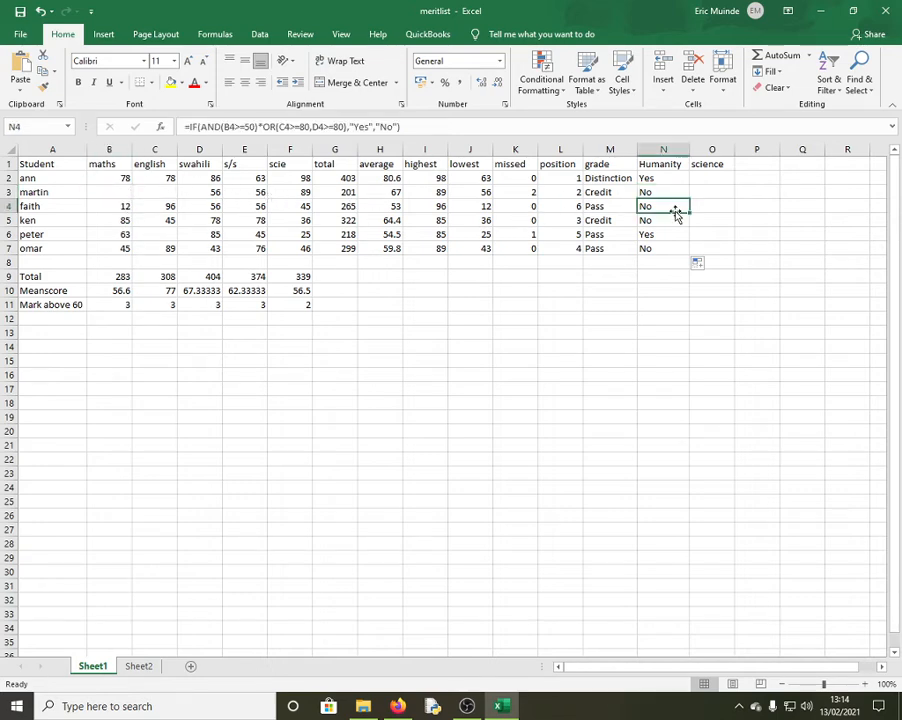
{"action": "left_click", "coordinate": [127, 207]}
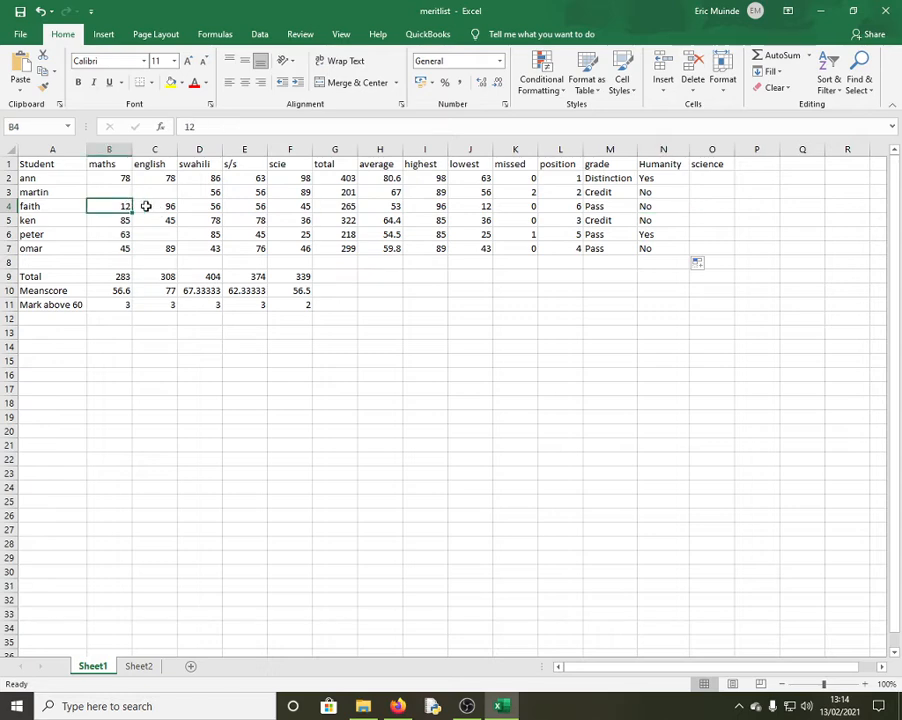
{"action": "left_click", "coordinate": [646, 222]}
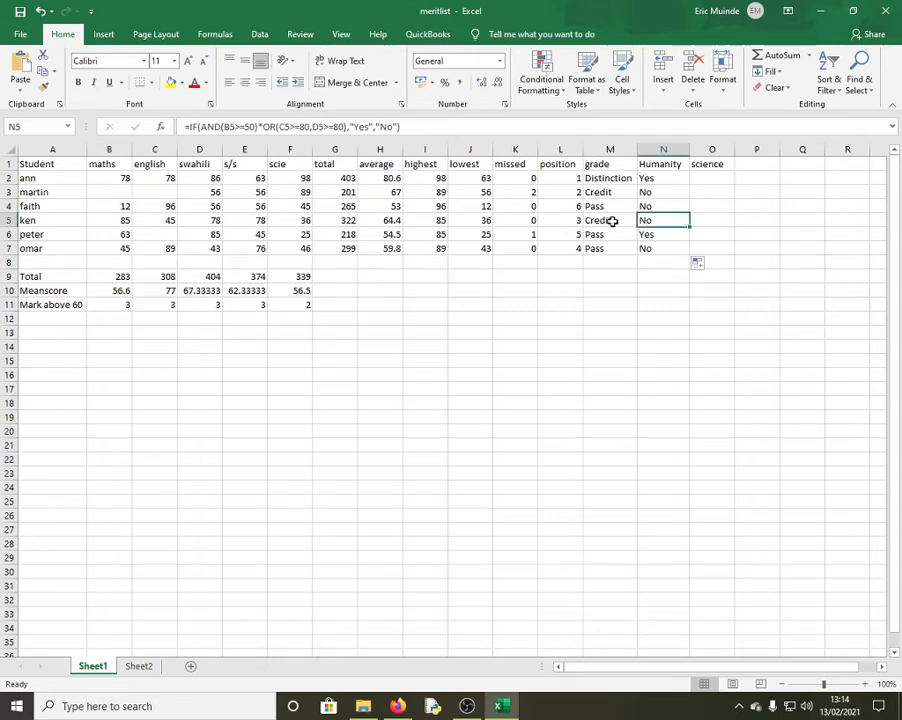
{"action": "left_click", "coordinate": [110, 221]}
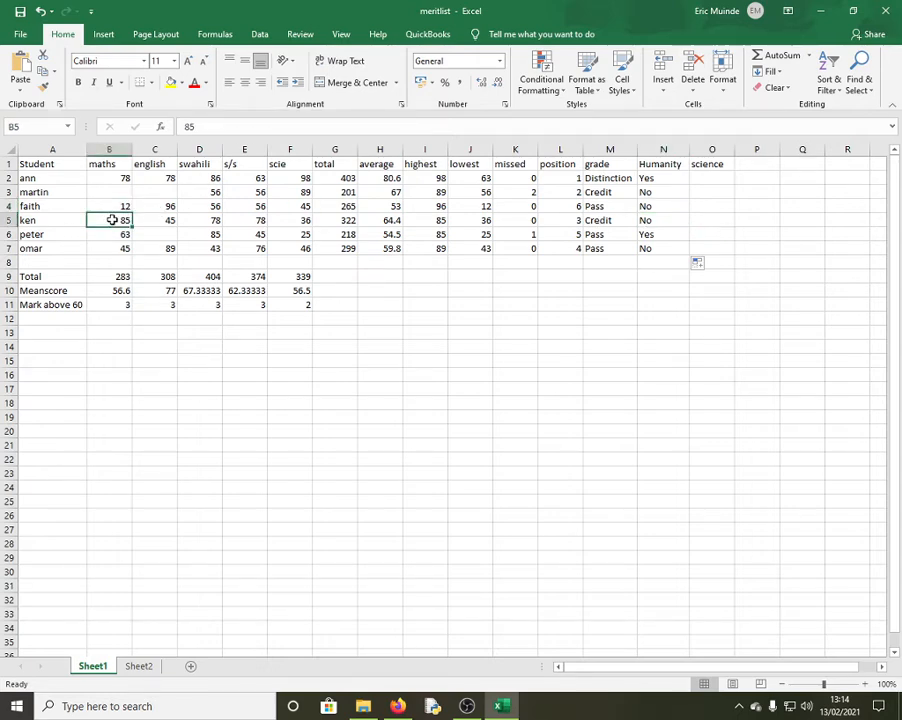
{"action": "left_click", "coordinate": [211, 222]}
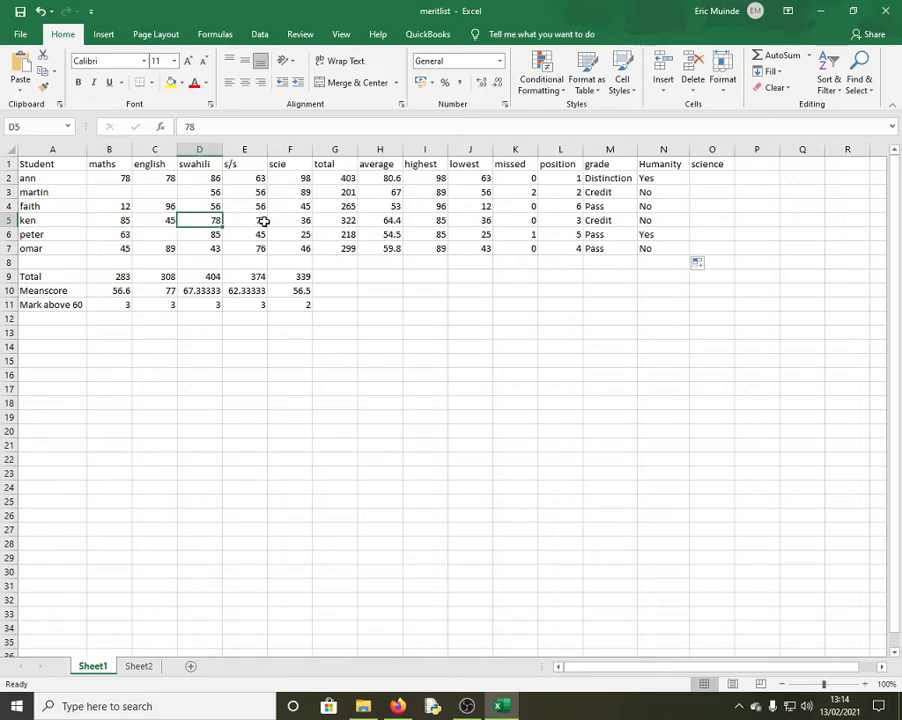
{"action": "left_click", "coordinate": [167, 223]}
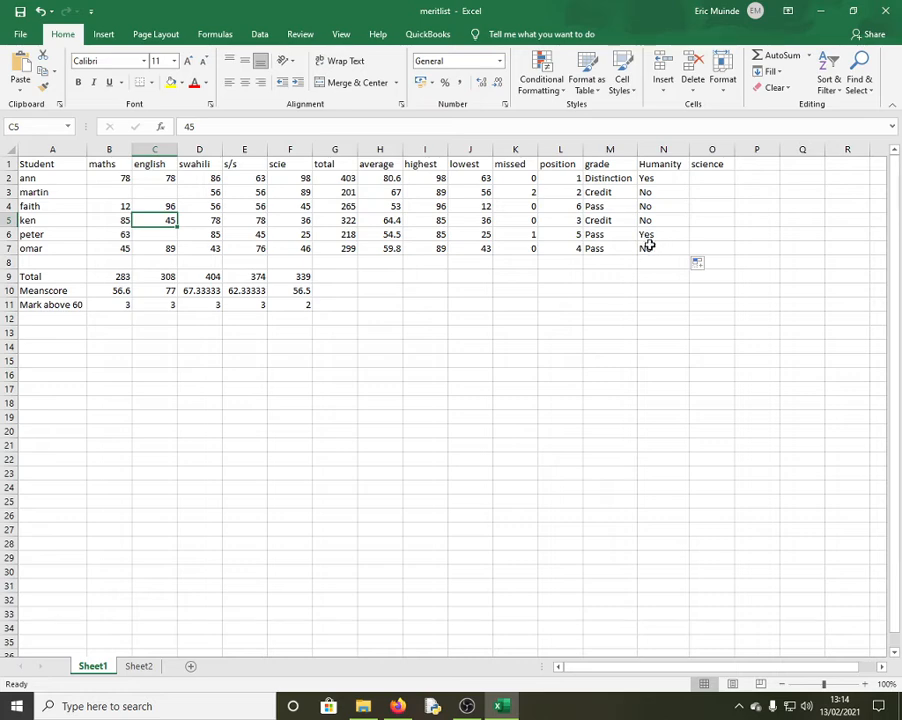
{"action": "left_click", "coordinate": [711, 177]}
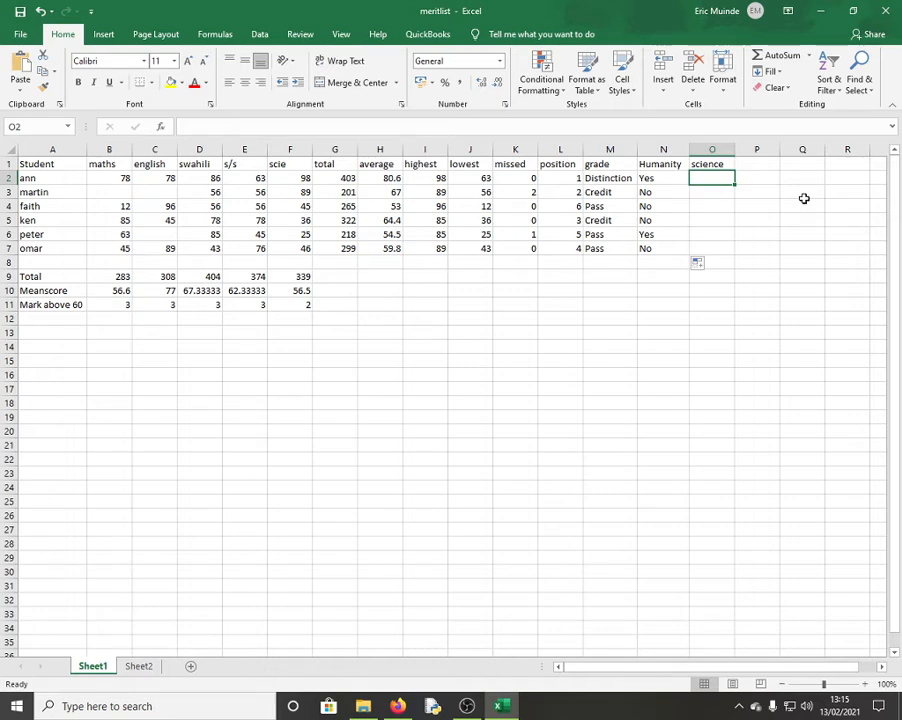
Enter =IF(AND(B2>=70,C2>=70,F2>=70),"Yes","No") in O2, returning Yes for ann
{"action": "type", "text": "=i"}
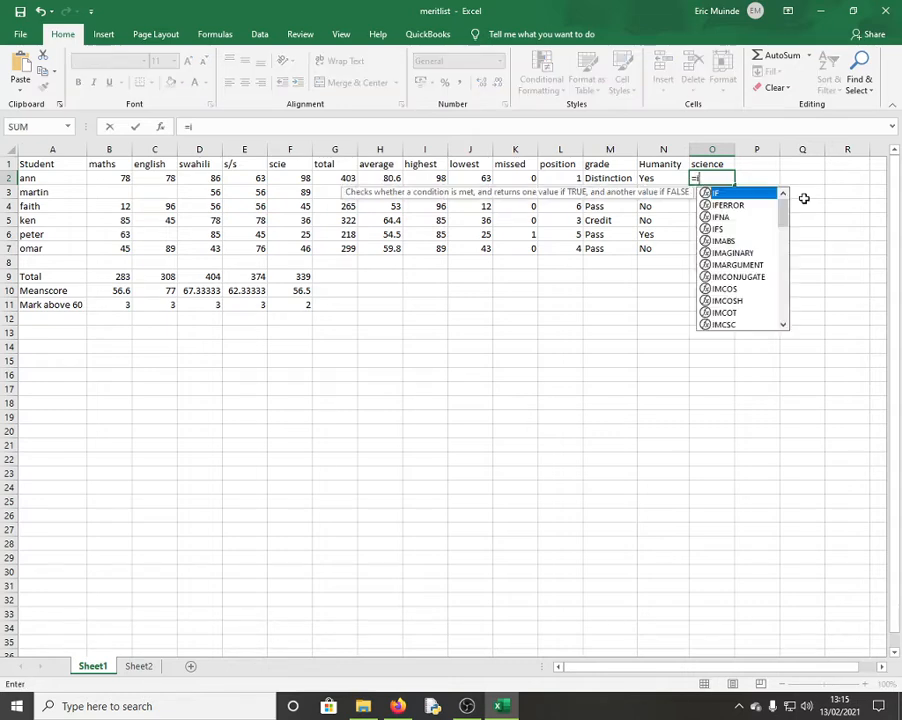
{"action": "type", "text": "f("}
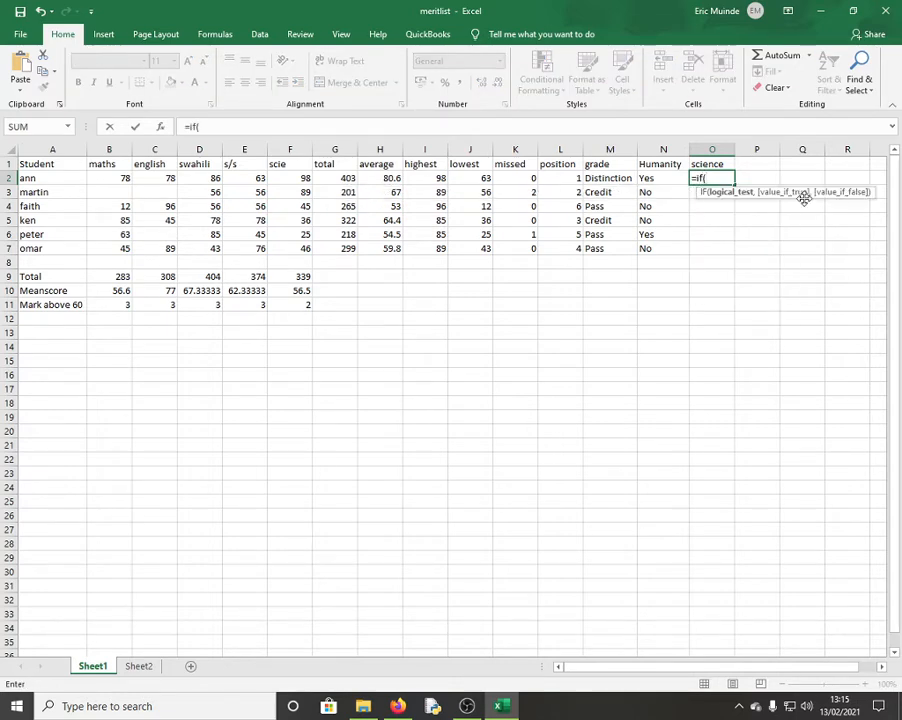
{"action": "type", "text": "and"}
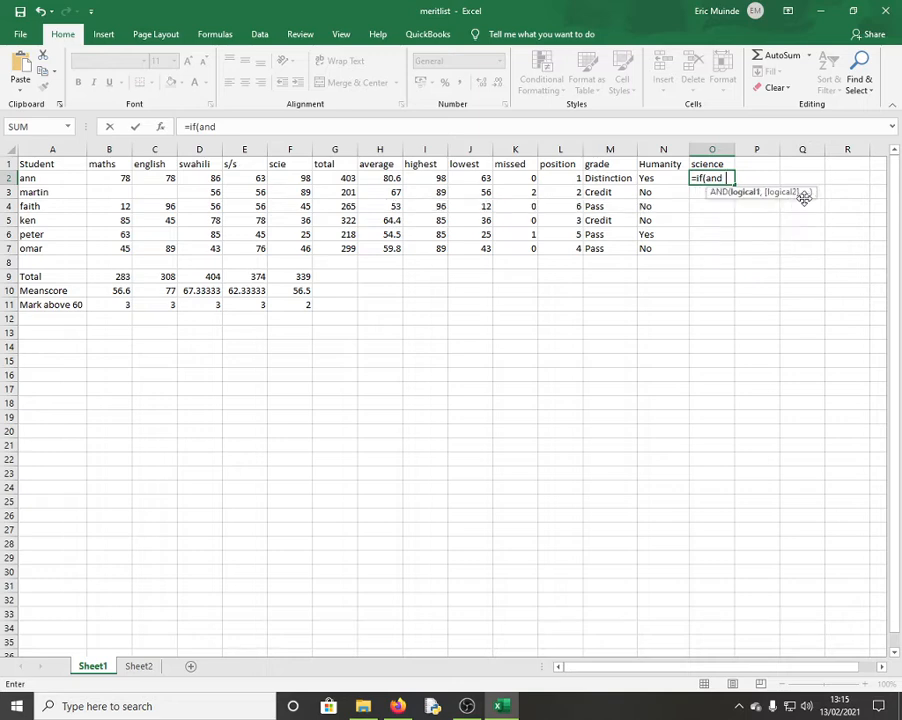
{"action": "left_click", "coordinate": [112, 178]}
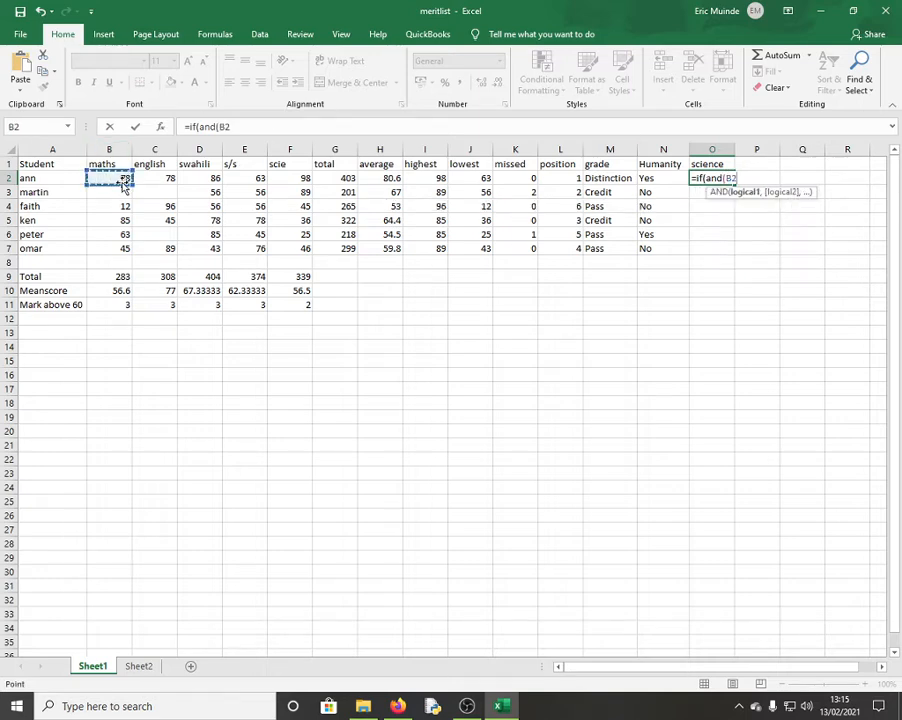
{"action": "type", "text": ">=70,"}
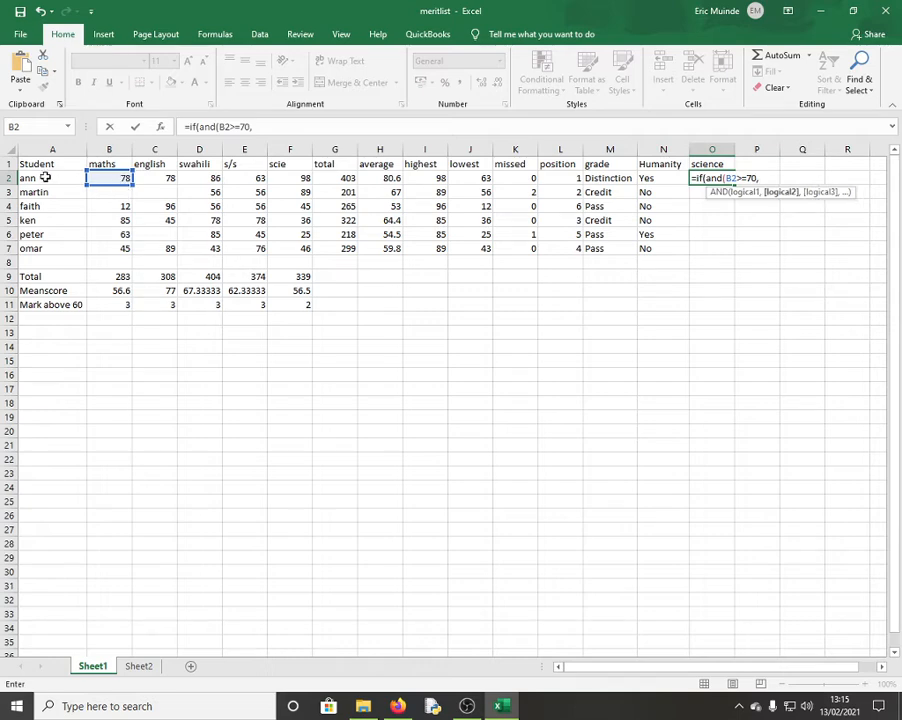
{"action": "left_click", "coordinate": [167, 179]}
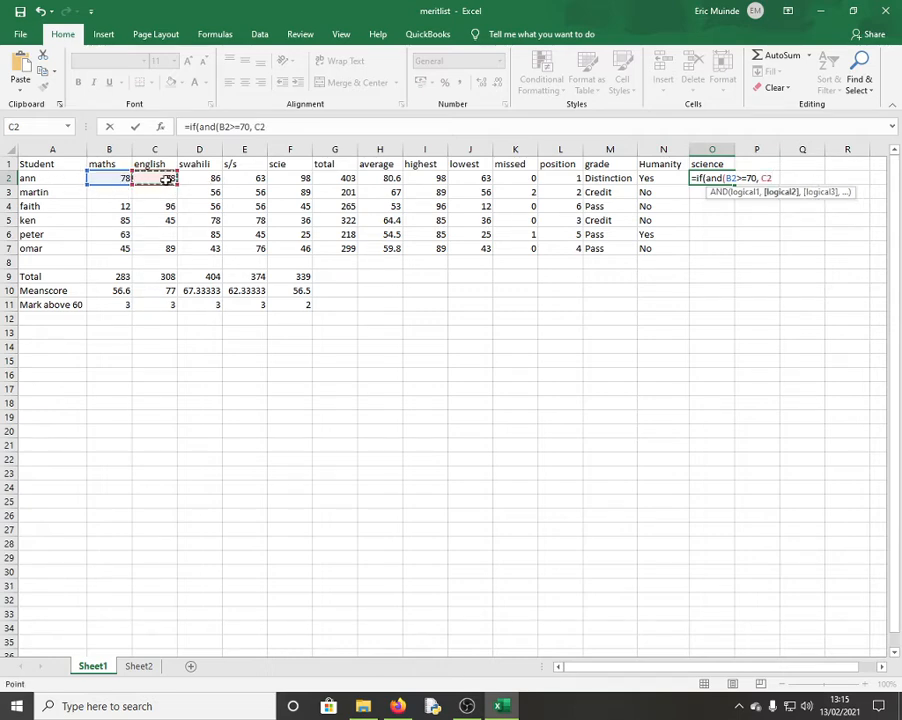
{"action": "type", "text": ">=70,"}
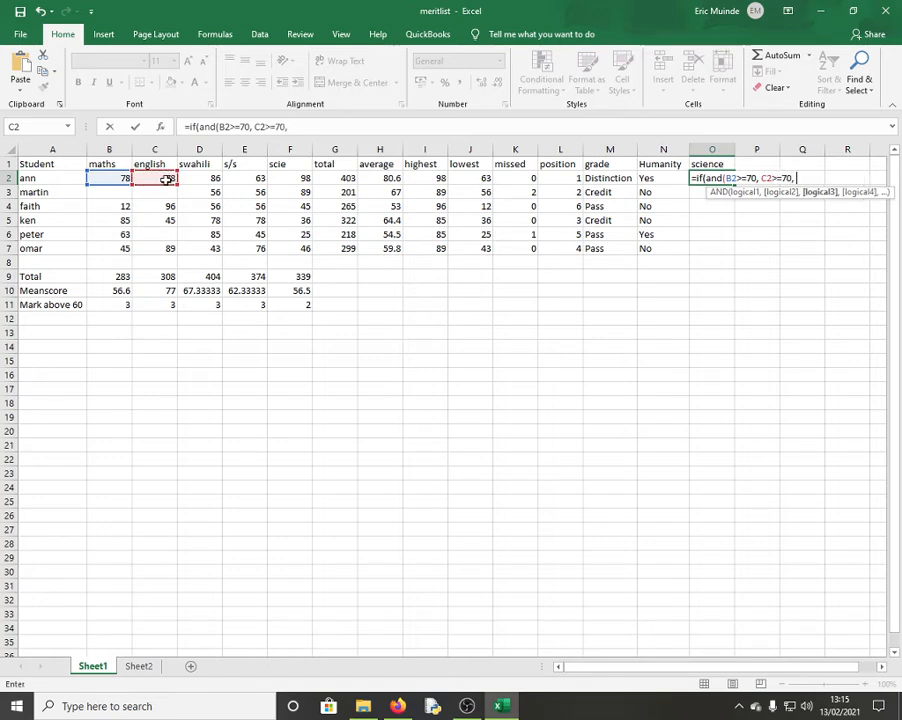
{"action": "left_click", "coordinate": [283, 178]}
{"action": "type", "text": ">"}
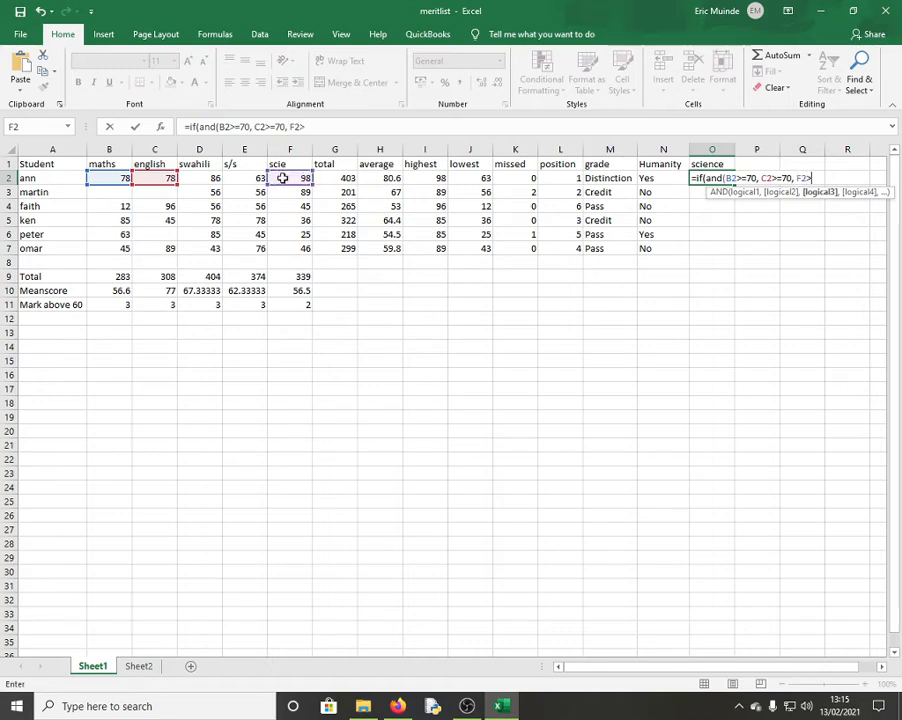
{"action": "type", "text": "=70) "}
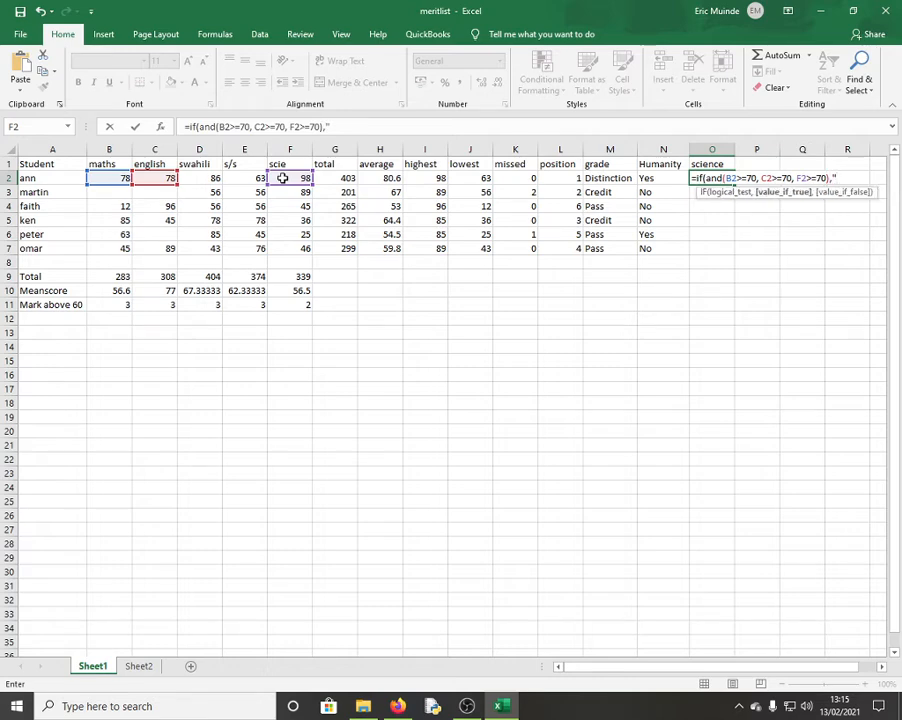
{"action": "type", "text": "\"yE"}
{"action": "key", "text": "BackSpace"}
{"action": "key", "text": "BackSpace"}
{"action": "type", "text": "Yes\","}
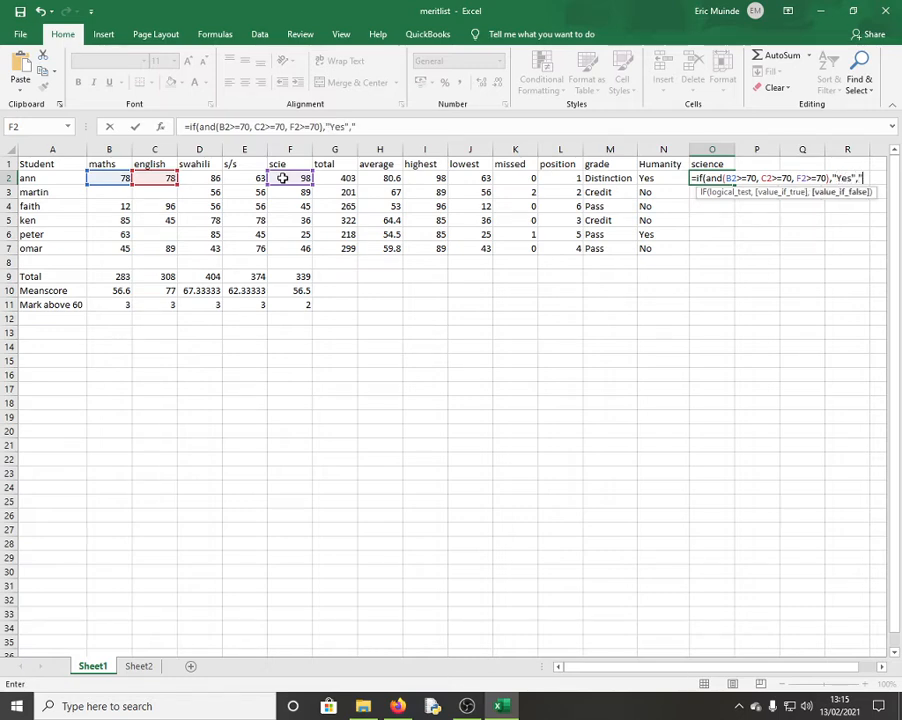
{"action": "type", "text": "\"nO"}
{"action": "key", "text": "BackSpace"}
{"action": "key", "text": "BackSpace"}
{"action": "type", "text": "No\""}
{"action": "key", "text": "Return"}
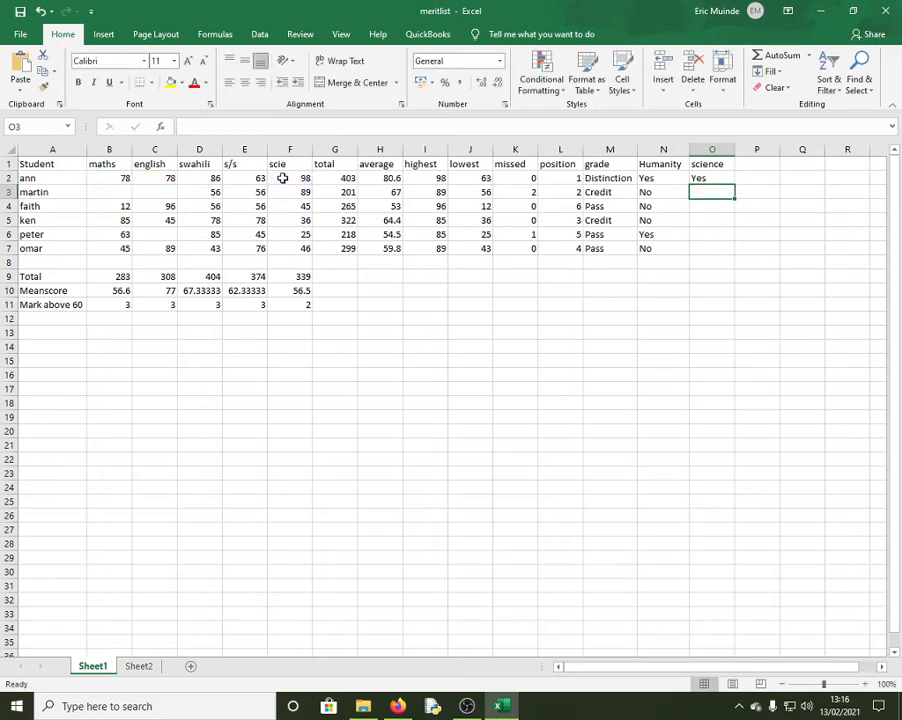
Fill the O2 science formula down to O7, giving No for martin, faith, ken, peter and omar
{"action": "left_click", "coordinate": [700, 177]}
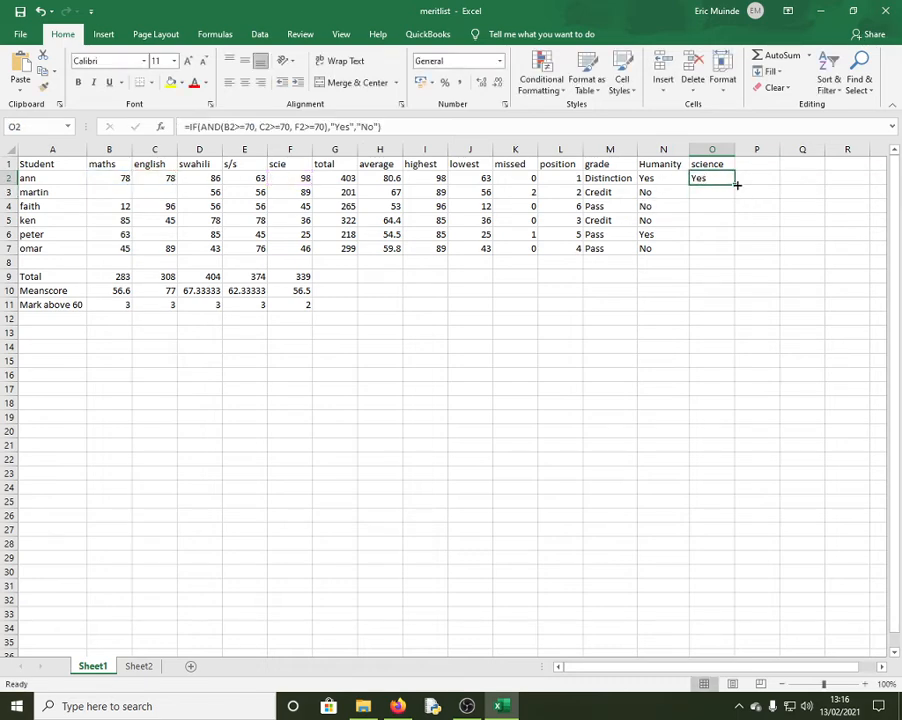
{"action": "left_click_drag", "start_coordinate": [735, 185], "coordinate": [736, 252]}
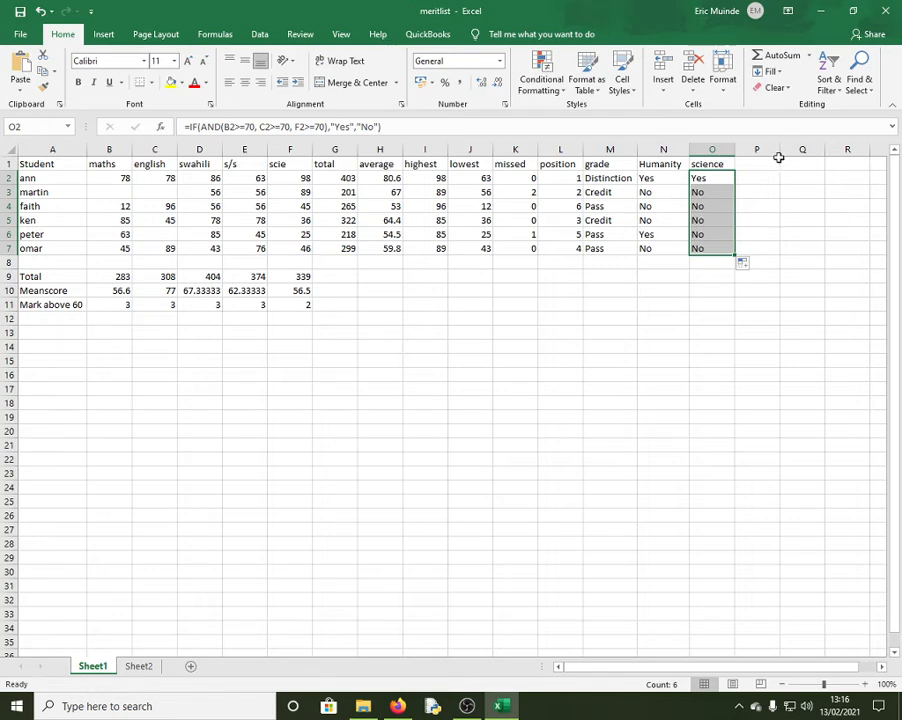
{"action": "left_click", "coordinate": [752, 232]}
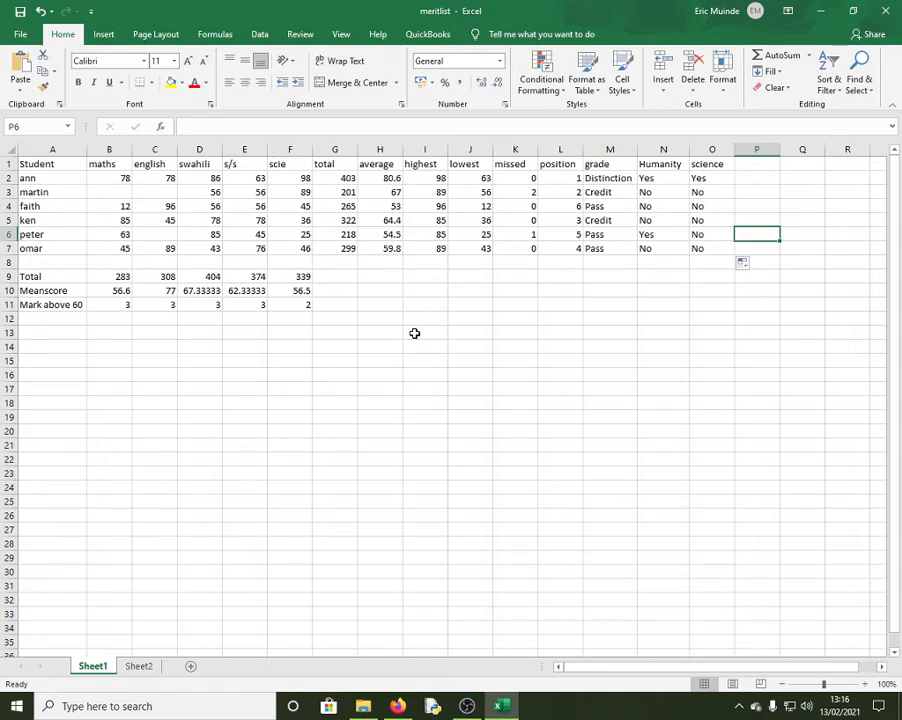
{"action": "left_click", "coordinate": [645, 178]}
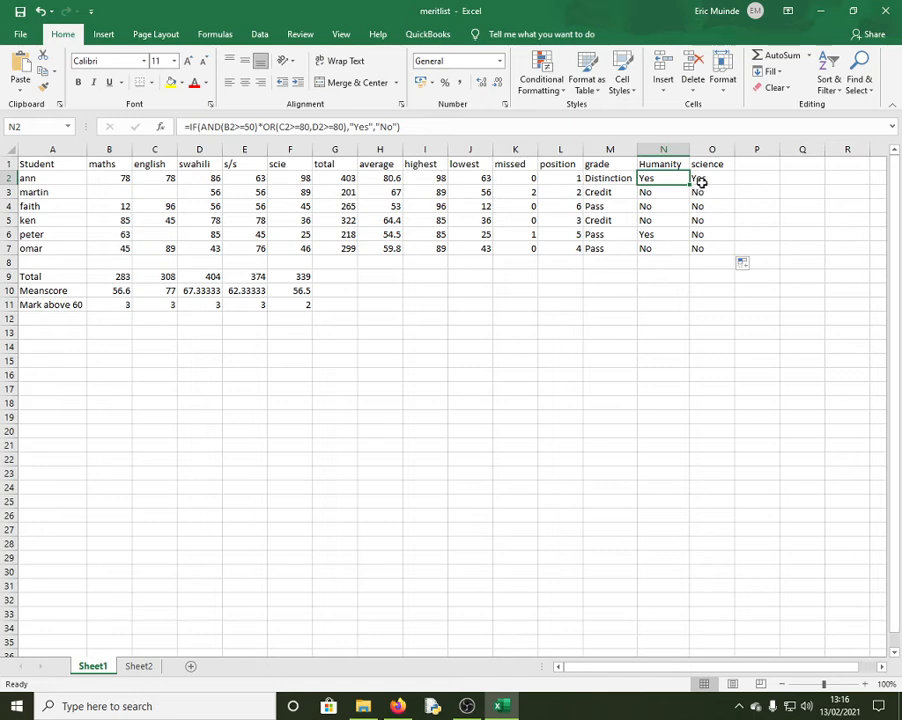
{"action": "left_click", "coordinate": [701, 180]}
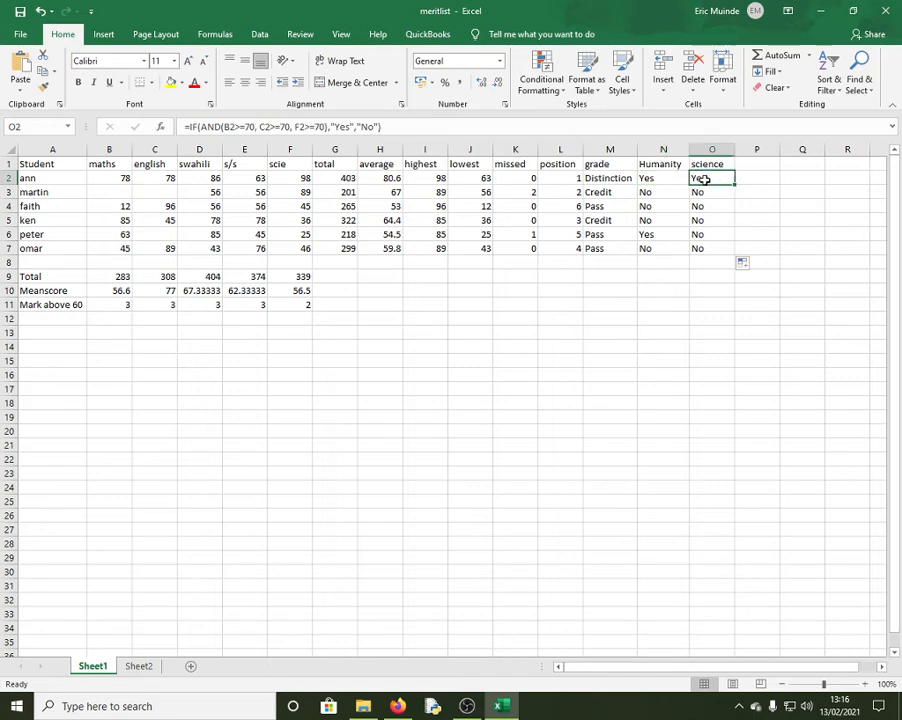
{"action": "left_click", "coordinate": [125, 304]}
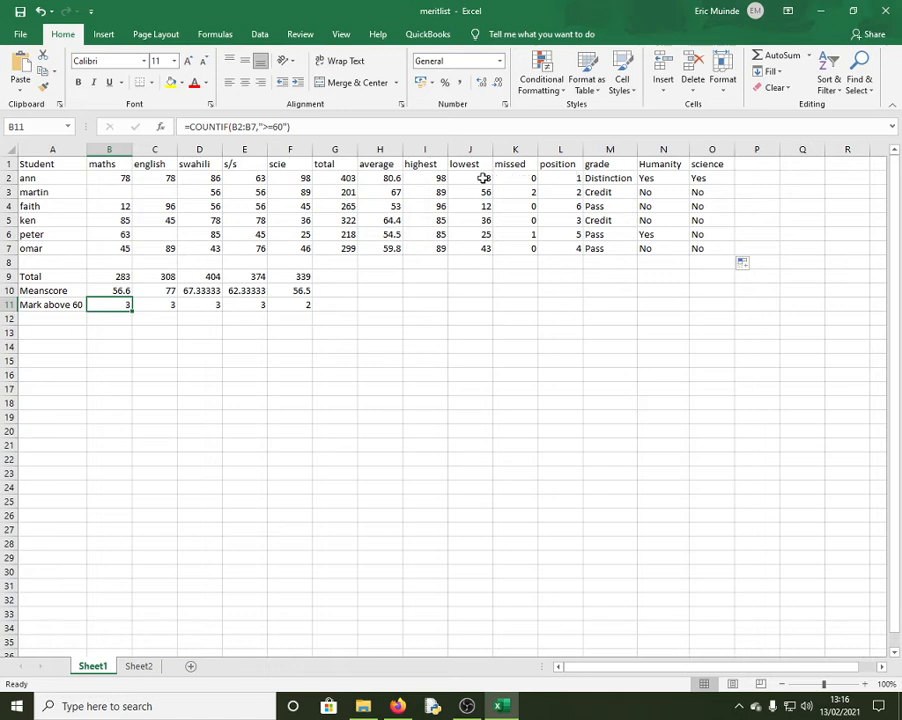
{"action": "left_click", "coordinate": [612, 178]}
{"action": "left_click", "coordinate": [565, 180]}
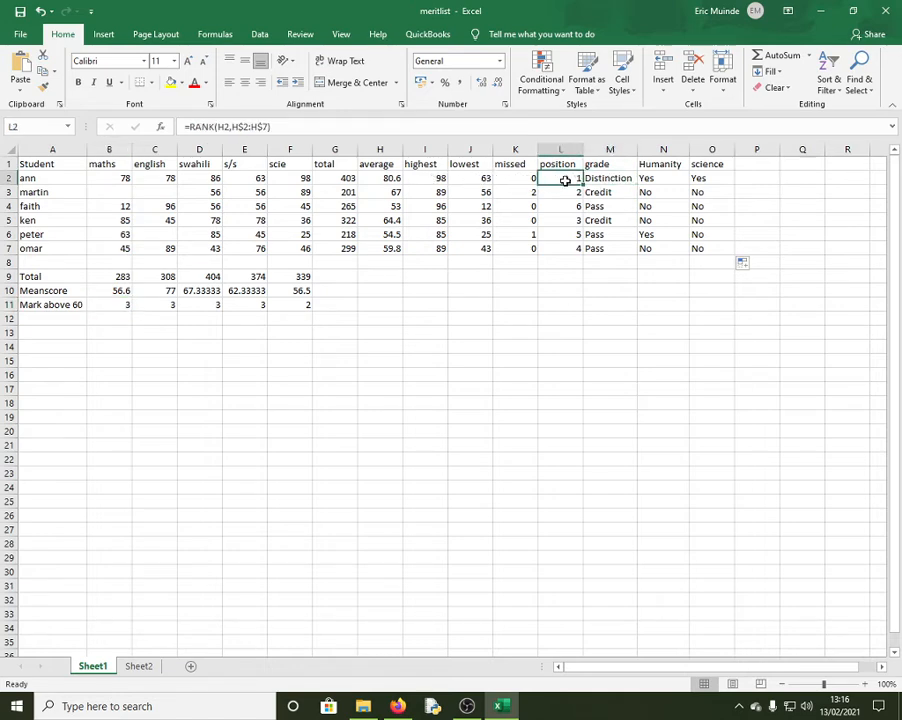
{"action": "left_click", "coordinate": [514, 180]}
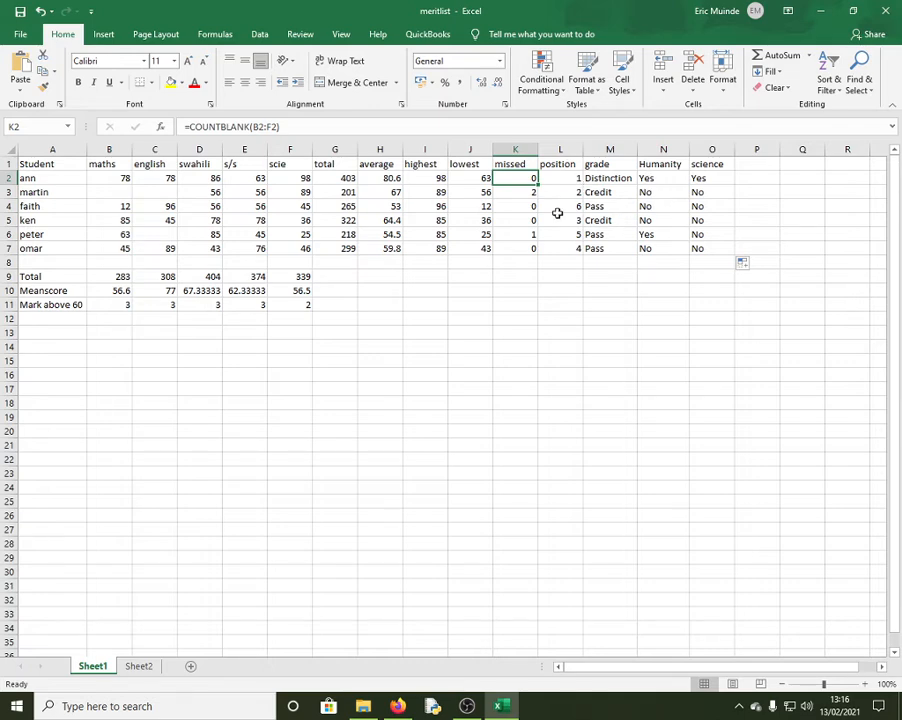
{"action": "left_click", "coordinate": [570, 148]}
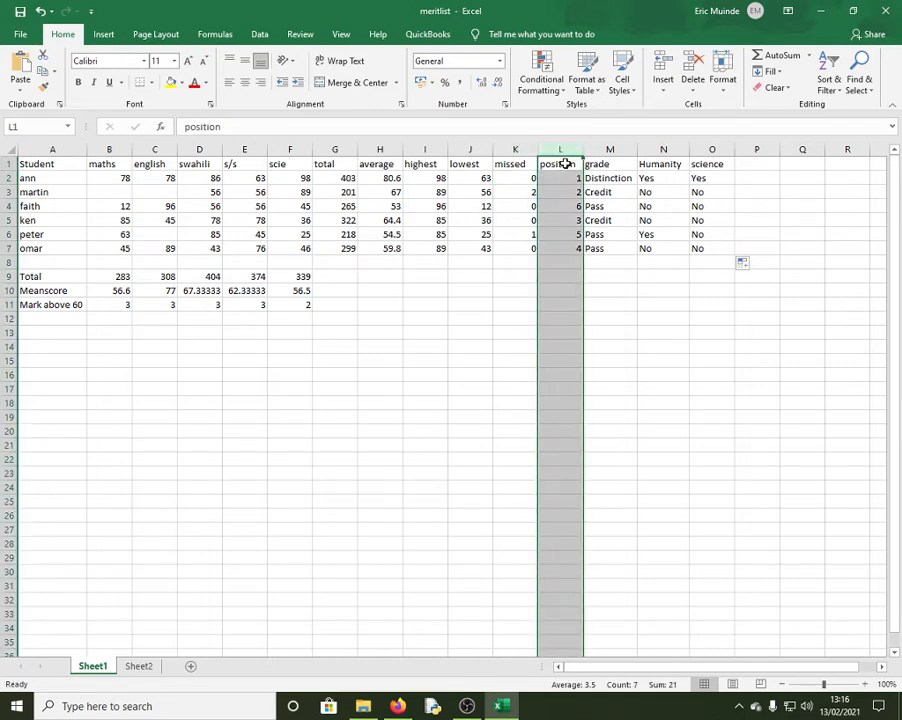
{"action": "left_click", "coordinate": [568, 166]}
{"action": "left_click", "coordinate": [570, 148]}
{"action": "left_click", "coordinate": [836, 95]}
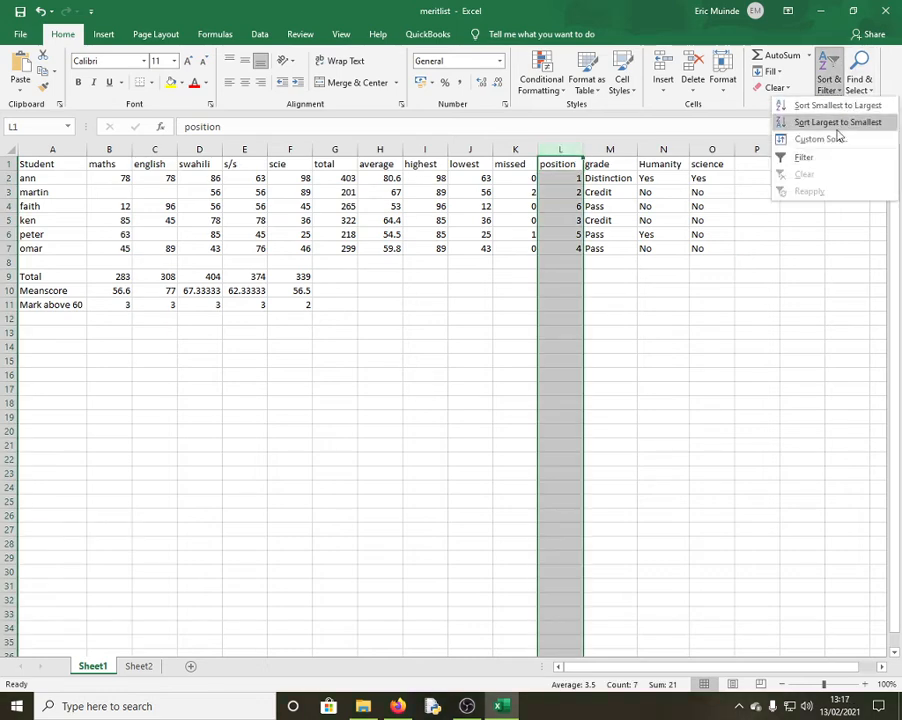
{"action": "left_click", "coordinate": [818, 156]}
{"action": "left_click", "coordinate": [679, 271]}
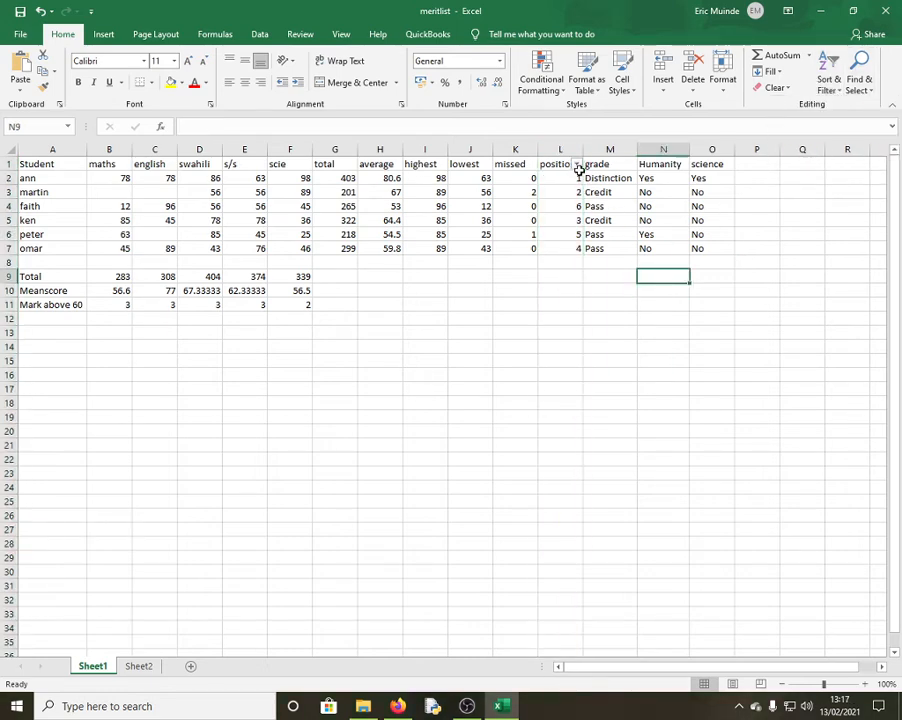
{"action": "left_click", "coordinate": [576, 164]}
{"action": "mouse_move", "coordinate": [490, 286]}
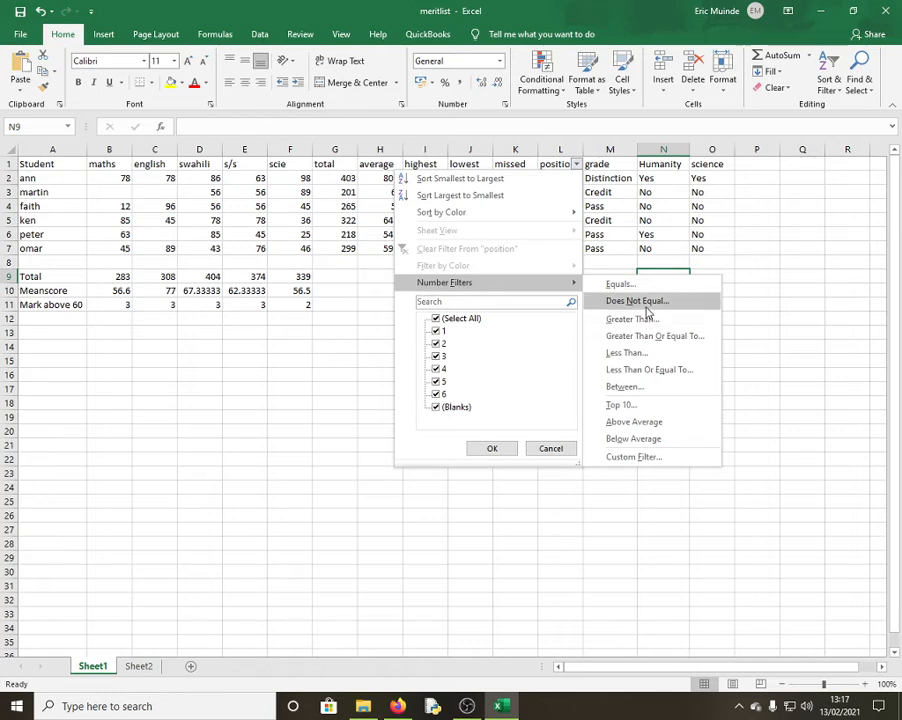
{"action": "left_click", "coordinate": [772, 230]}
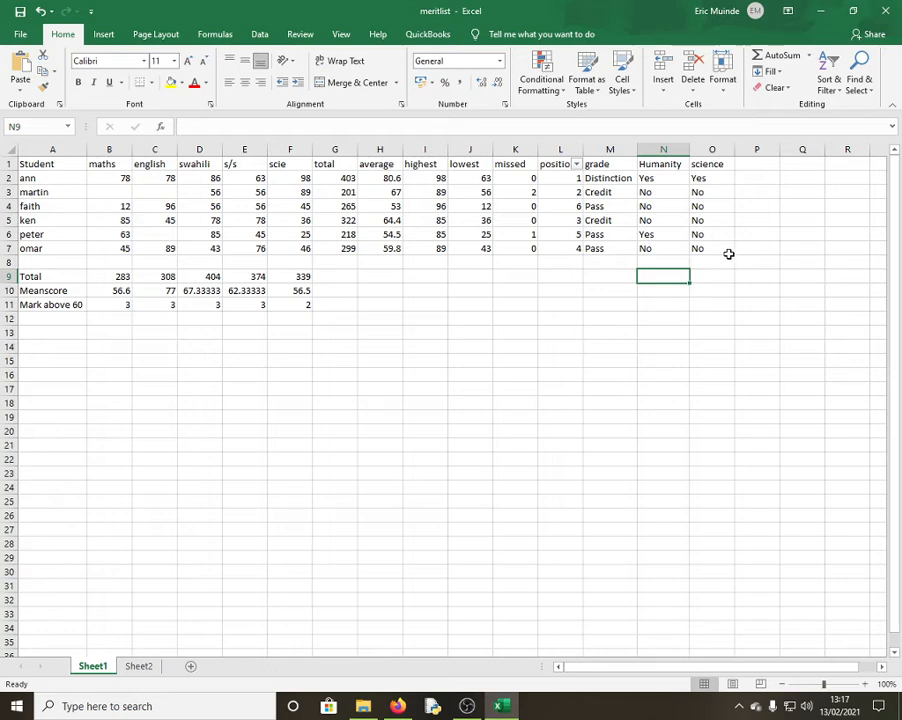
{"action": "key", "text": "ctrl+z"}
{"action": "left_click", "coordinate": [700, 272]}
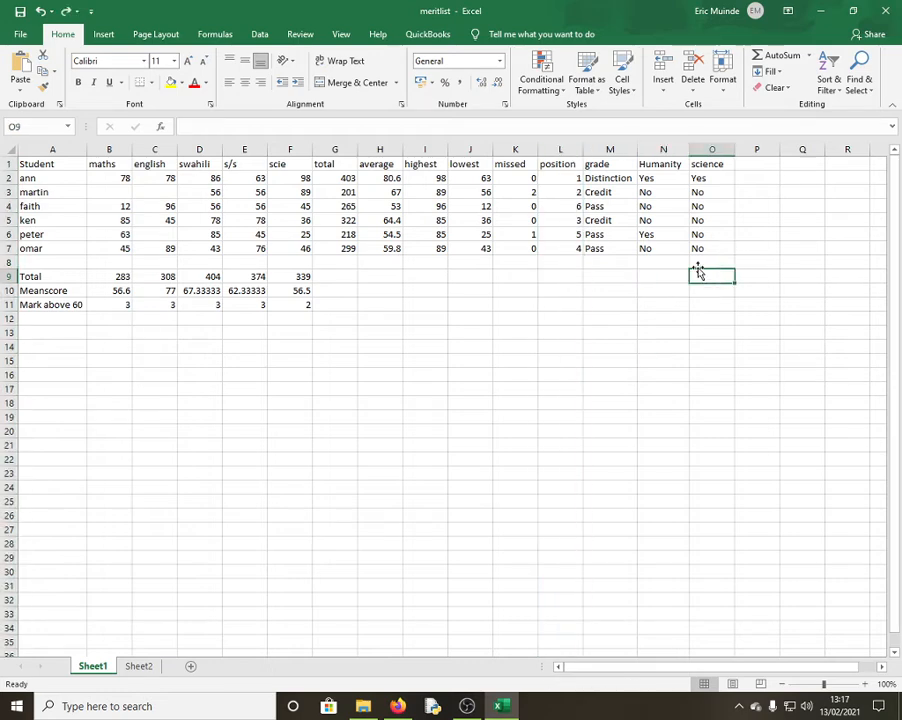
Try sorting by the position column with an expanded selection, then undo the sort
{"action": "left_click", "coordinate": [563, 150]}
{"action": "left_click", "coordinate": [829, 84]}
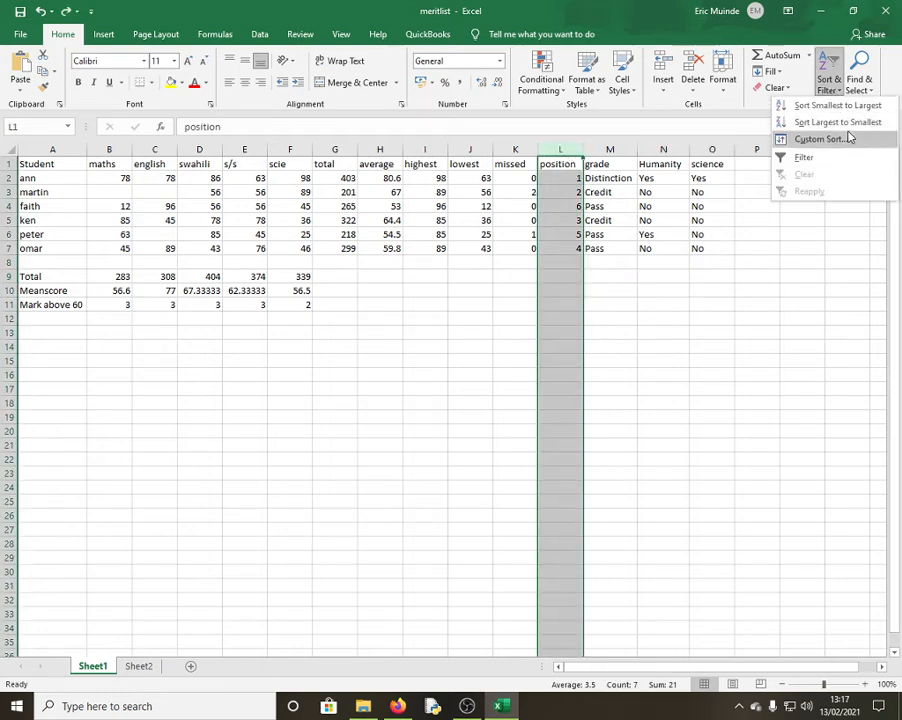
{"action": "left_click", "coordinate": [840, 106]}
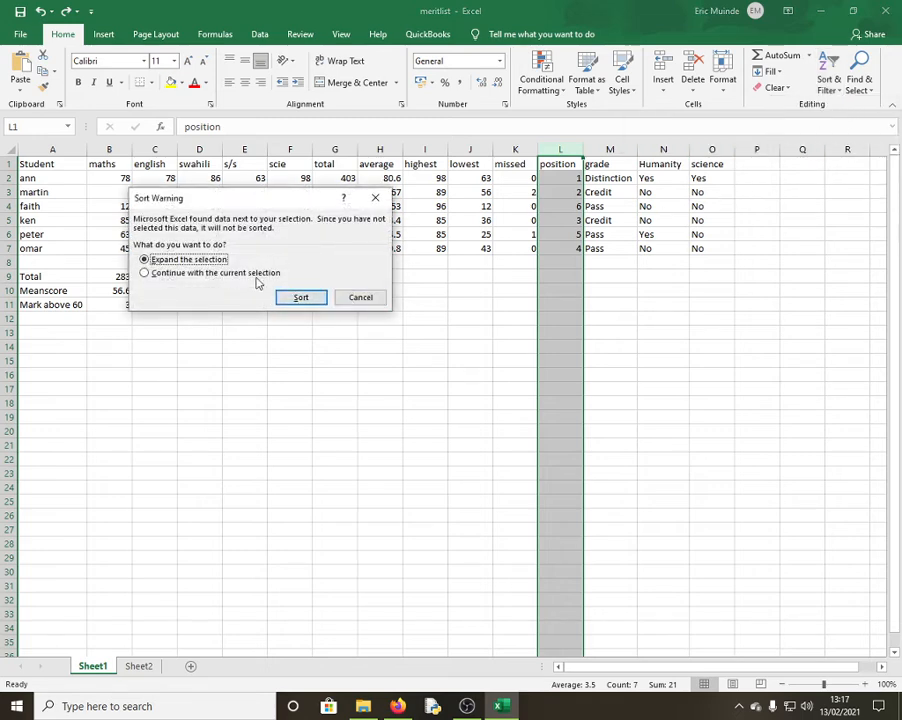
{"action": "left_click", "coordinate": [306, 300]}
{"action": "left_click", "coordinate": [560, 388]}
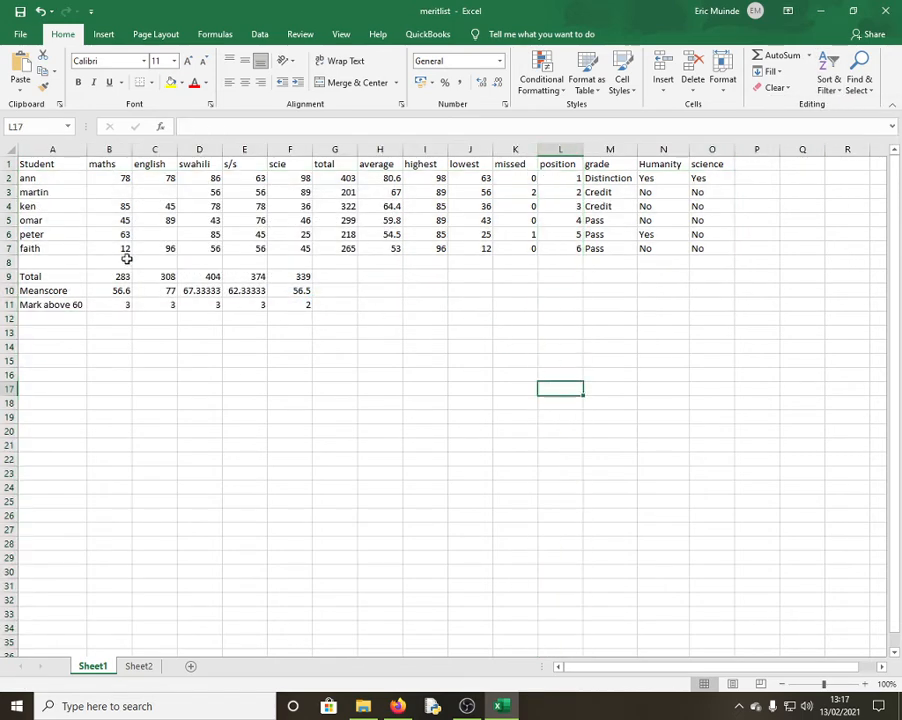
{"action": "key", "text": "ctrl+z"}
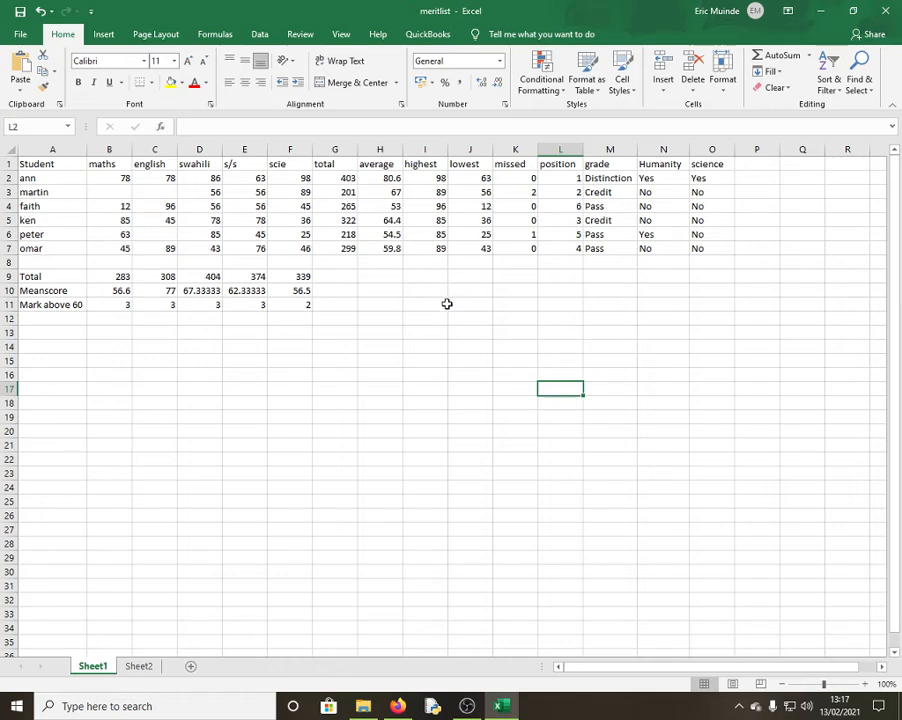
{"action": "left_click", "coordinate": [550, 150]}
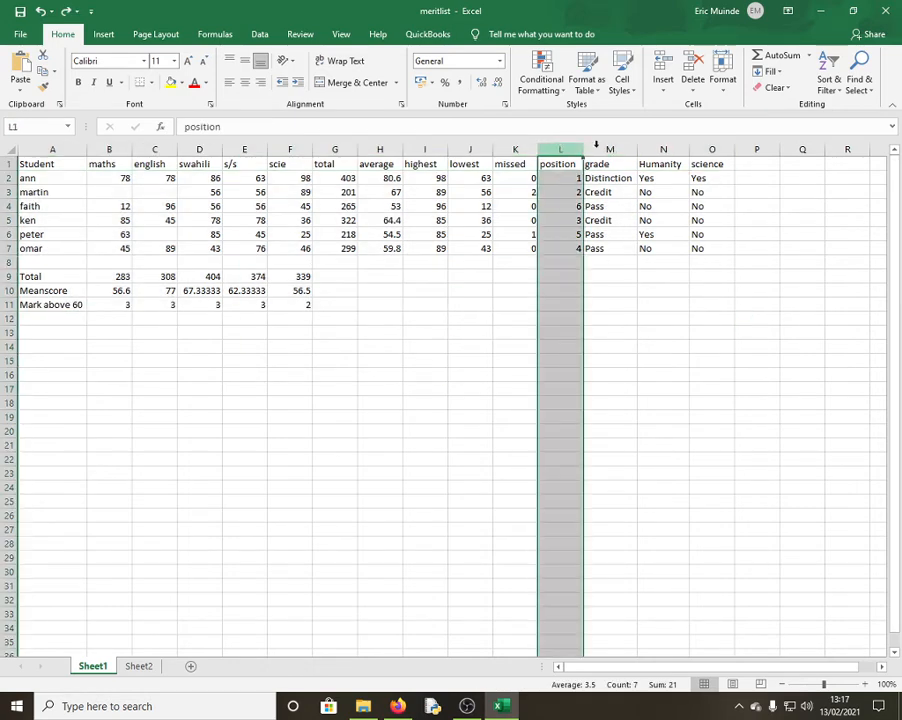
{"action": "left_click", "coordinate": [829, 80]}
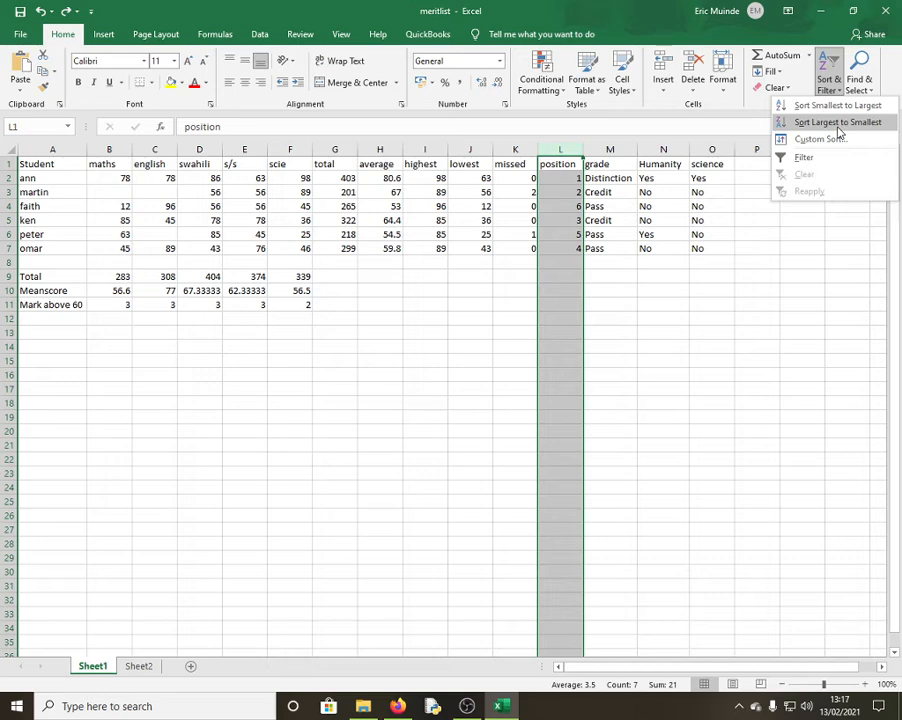
{"action": "left_click", "coordinate": [340, 261]}
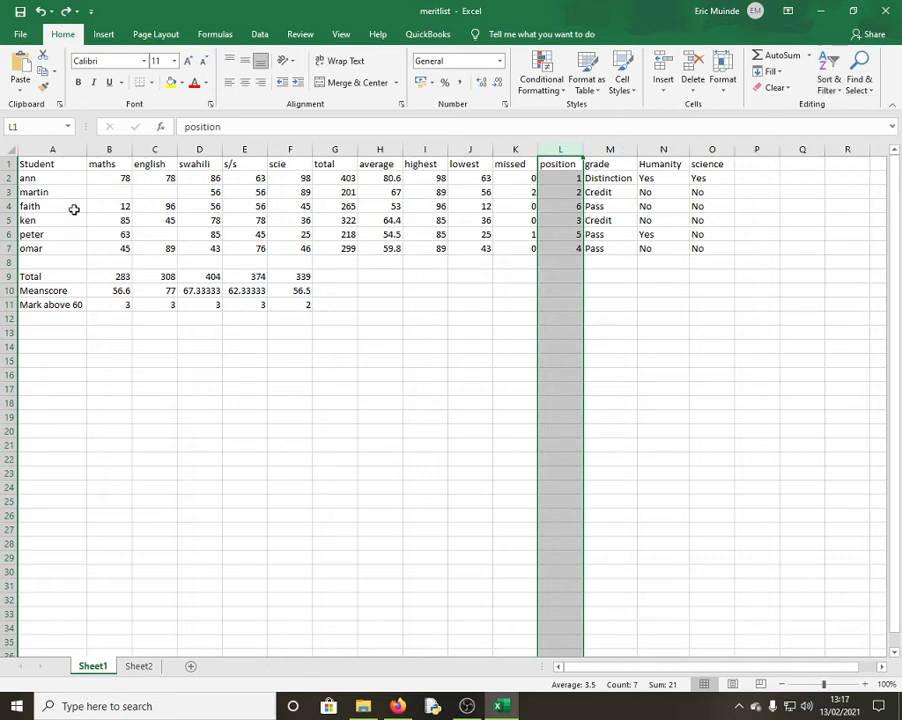
Check the name cells for ann, martin and faith, and faith's position formula in L4
{"action": "left_click", "coordinate": [29, 178]}
{"action": "left_click", "coordinate": [50, 193]}
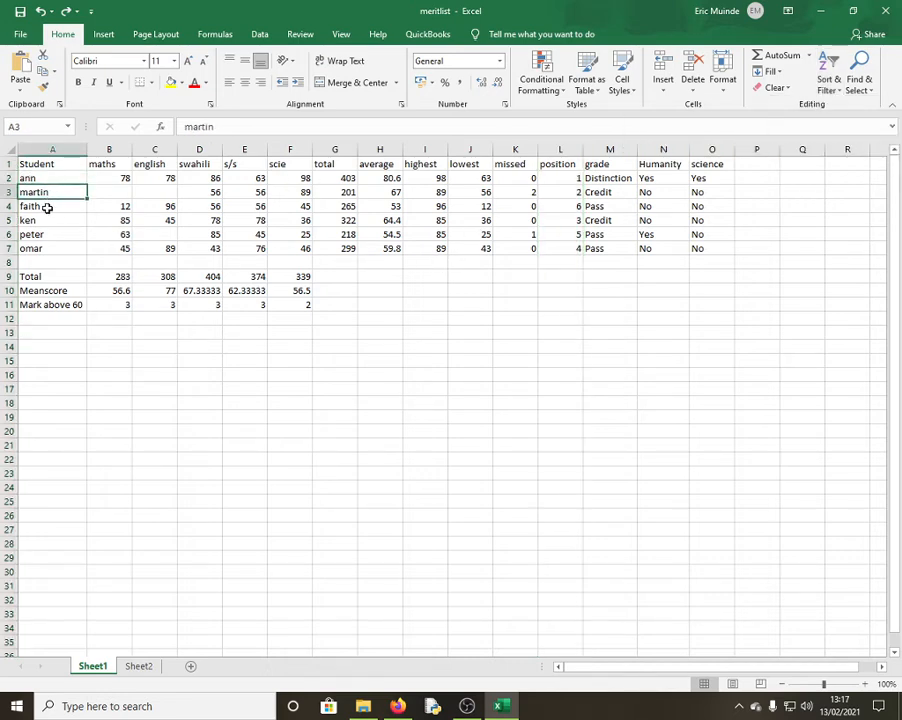
{"action": "left_click", "coordinate": [46, 206]}
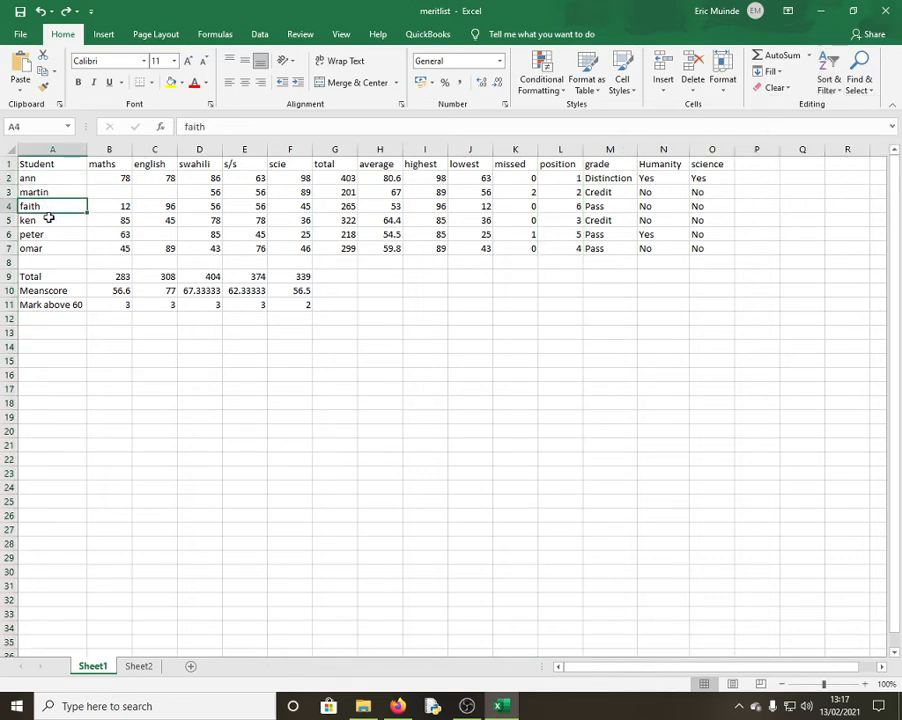
{"action": "left_click", "coordinate": [572, 207]}
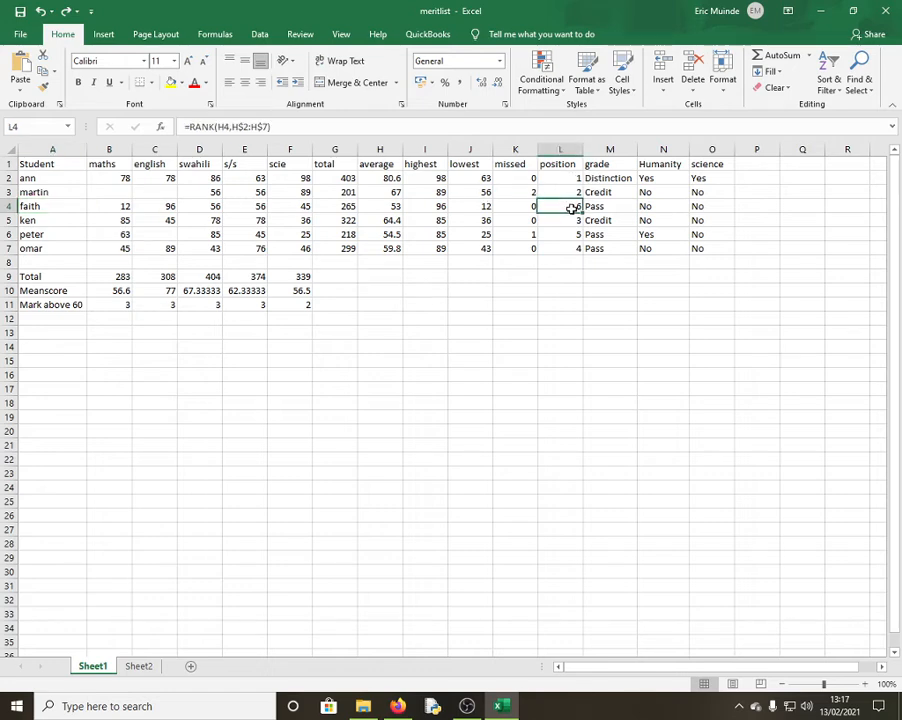
{"action": "left_click", "coordinate": [40, 210]}
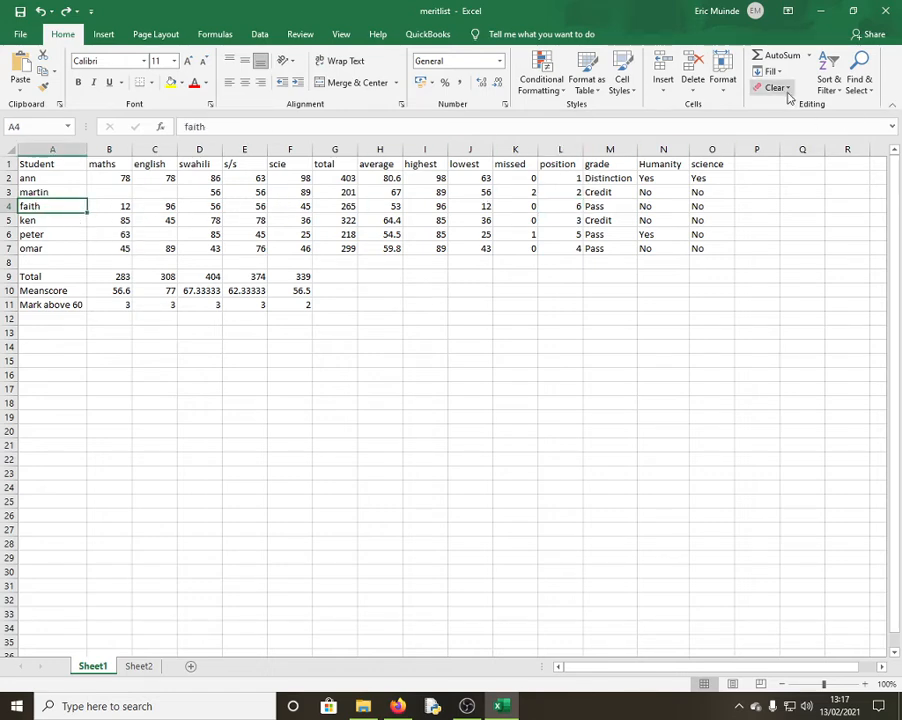
{"action": "left_click", "coordinate": [718, 317]}
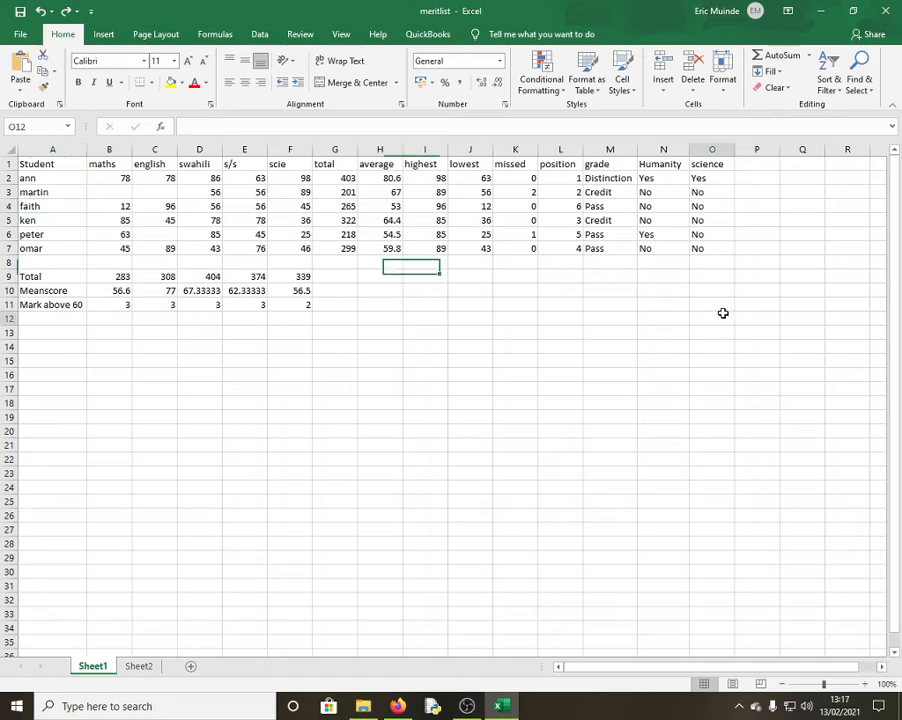
Sort the position column from smallest to largest
{"action": "left_click", "coordinate": [560, 148]}
{"action": "left_click", "coordinate": [830, 88]}
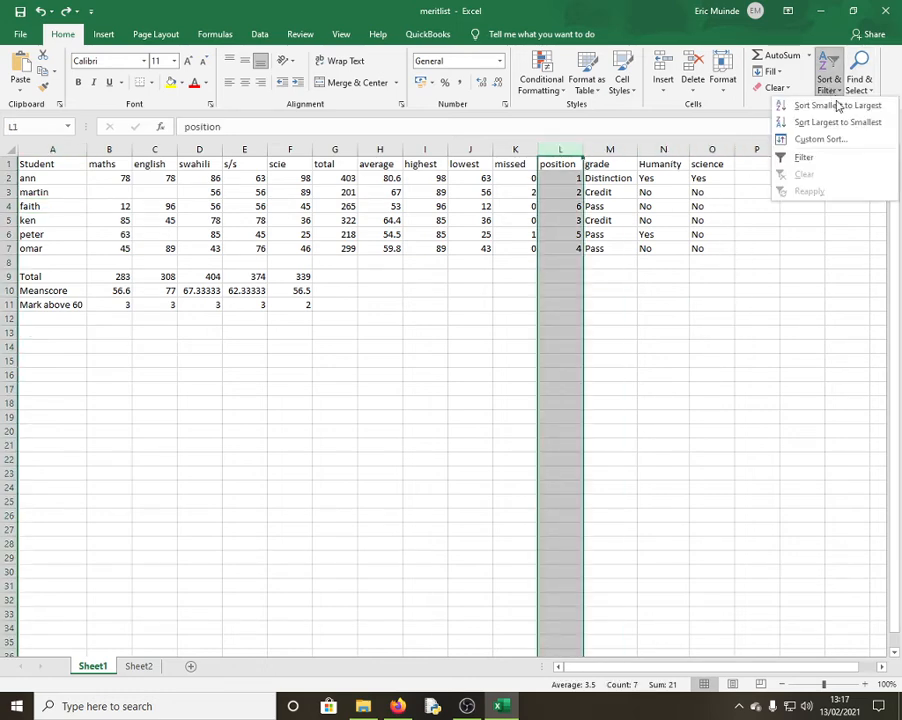
{"action": "left_click", "coordinate": [822, 108]}
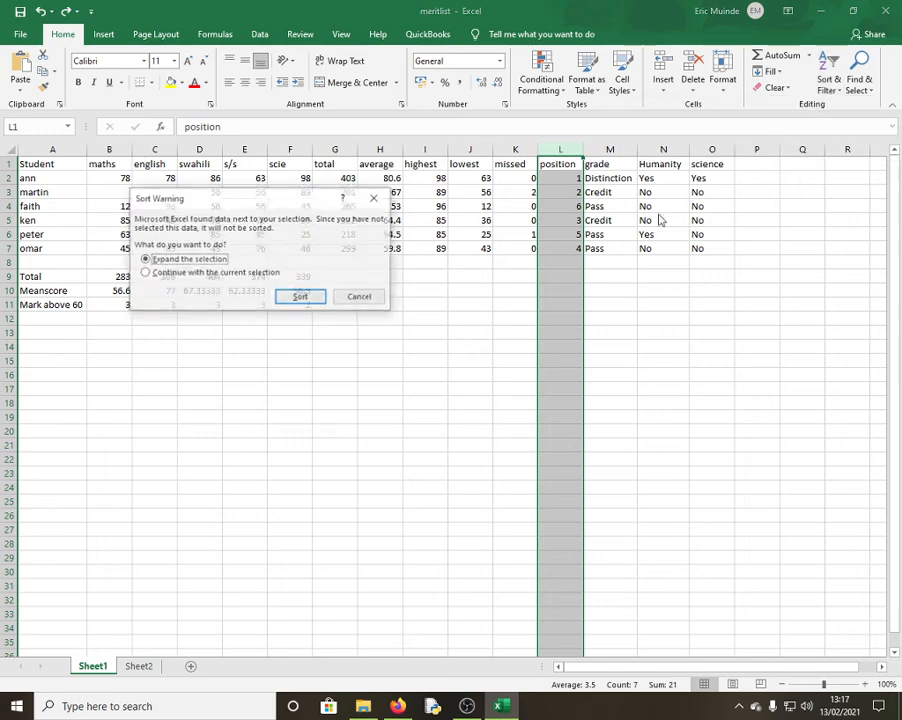
Expand the selection so whole rows sort by position, then check faith's row 7
{"action": "left_click", "coordinate": [301, 298]}
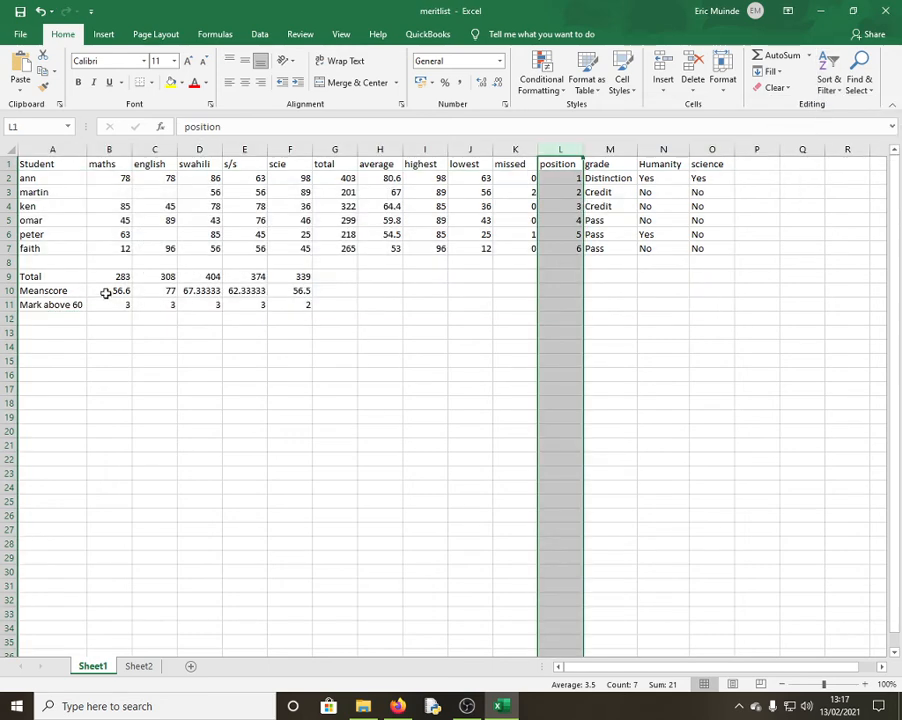
{"action": "left_click", "coordinate": [46, 250]}
{"action": "left_click", "coordinate": [7, 248]}
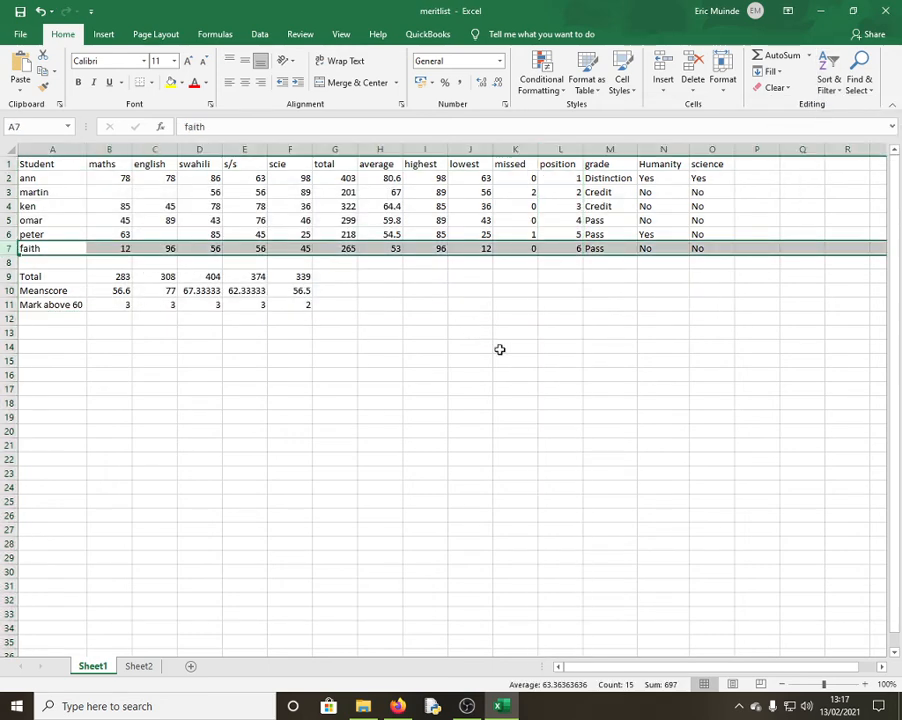
{"action": "left_click", "coordinate": [552, 372]}
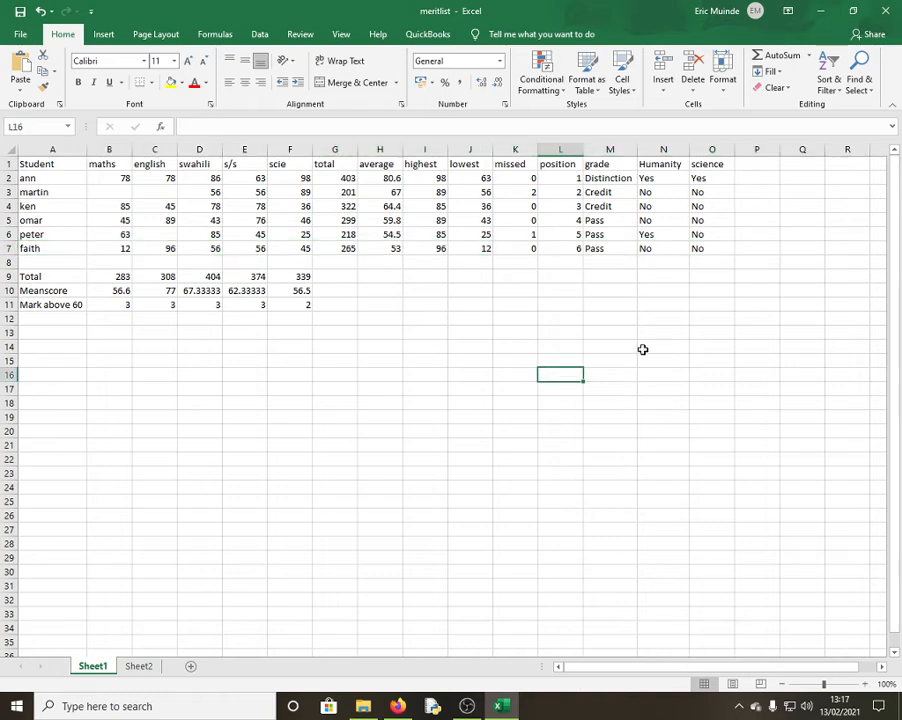
{"action": "left_click", "coordinate": [363, 400]}
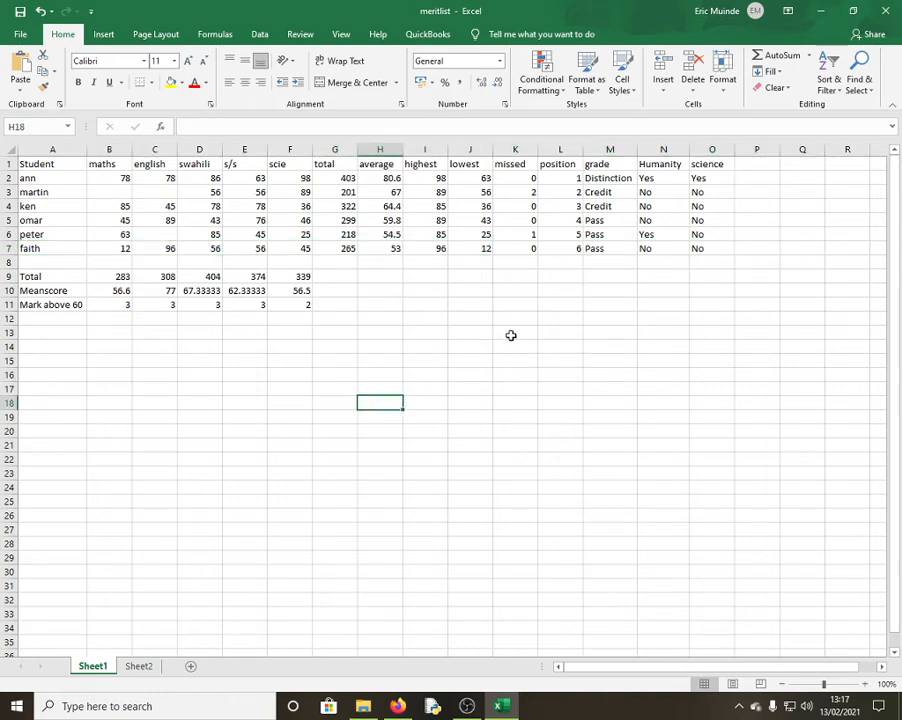
Review the row 11 COUNTIF formulas, re-committing the english count in C11
{"action": "left_click", "coordinate": [161, 193]}
{"action": "left_click", "coordinate": [123, 307]}
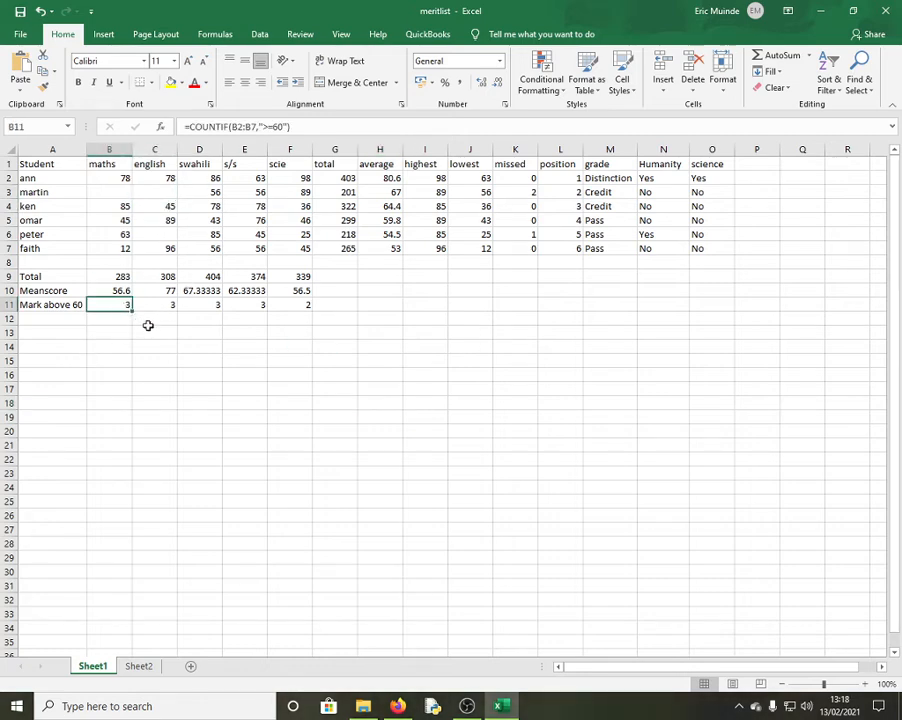
{"action": "left_click", "coordinate": [159, 306]}
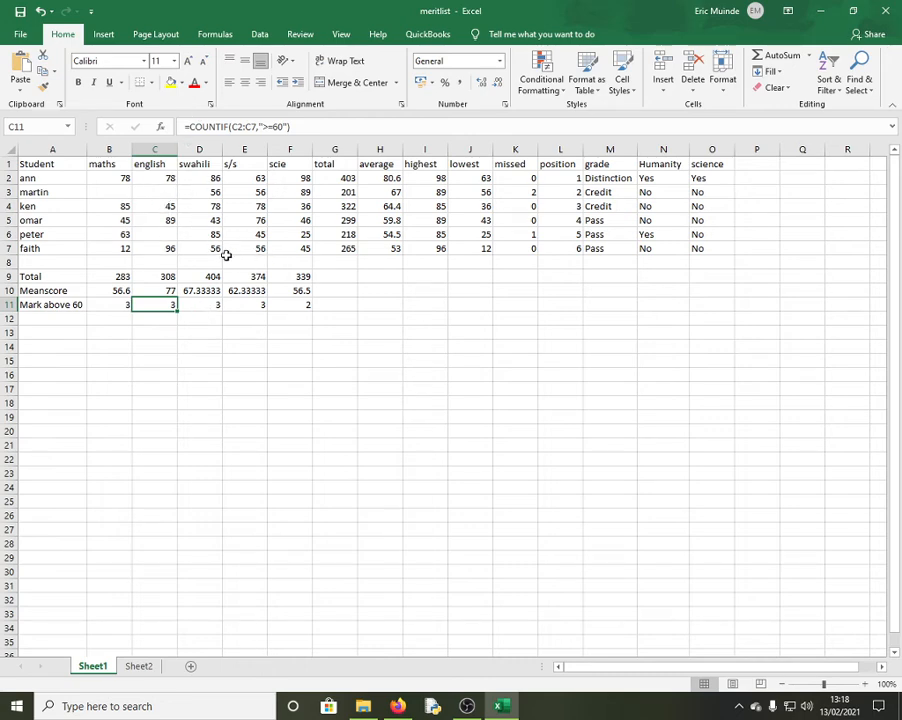
{"action": "left_click", "coordinate": [285, 127]}
{"action": "key", "text": "Return"}
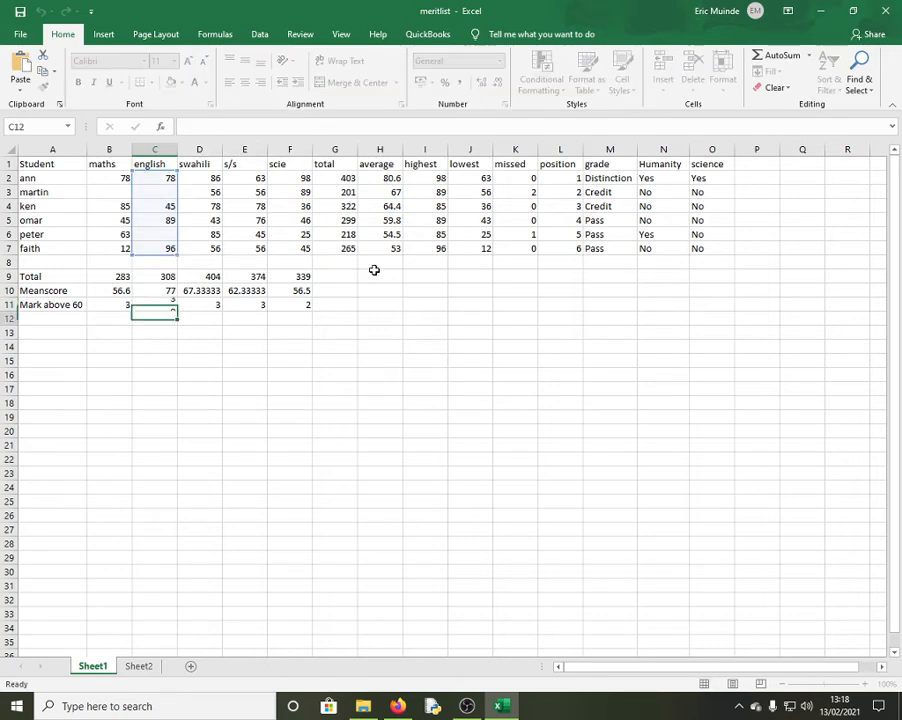
{"action": "left_click", "coordinate": [338, 347]}
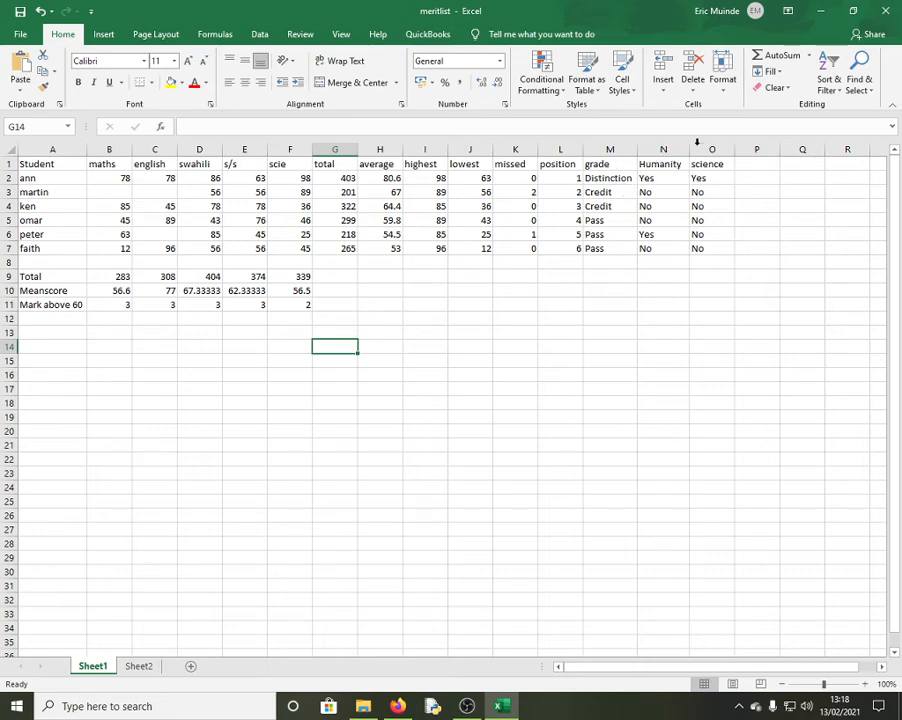
{"action": "left_click", "coordinate": [663, 149]}
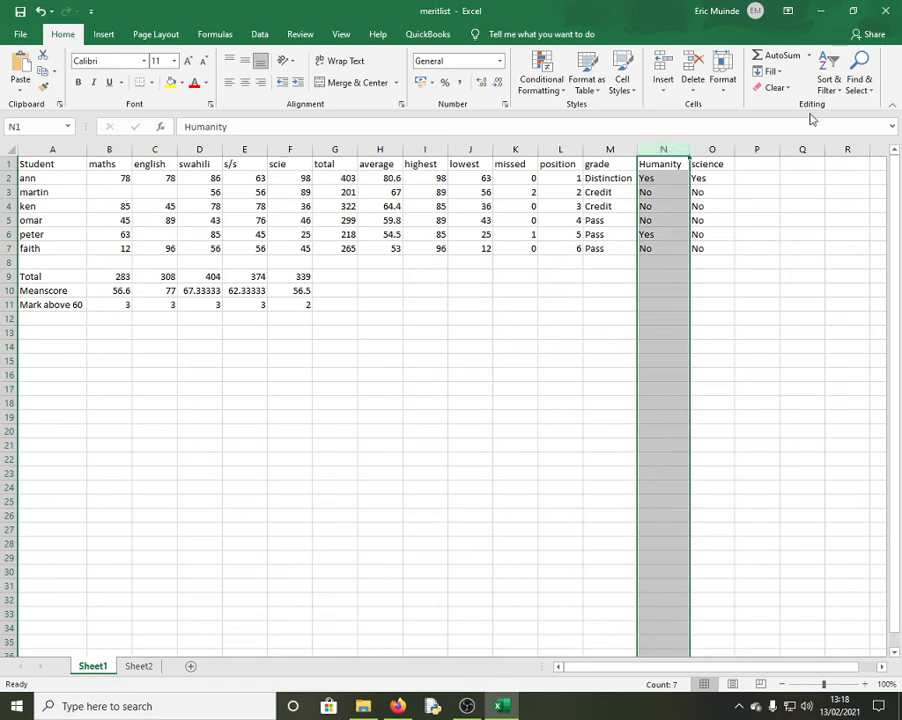
{"action": "left_click", "coordinate": [826, 84]}
{"action": "left_click", "coordinate": [841, 158]}
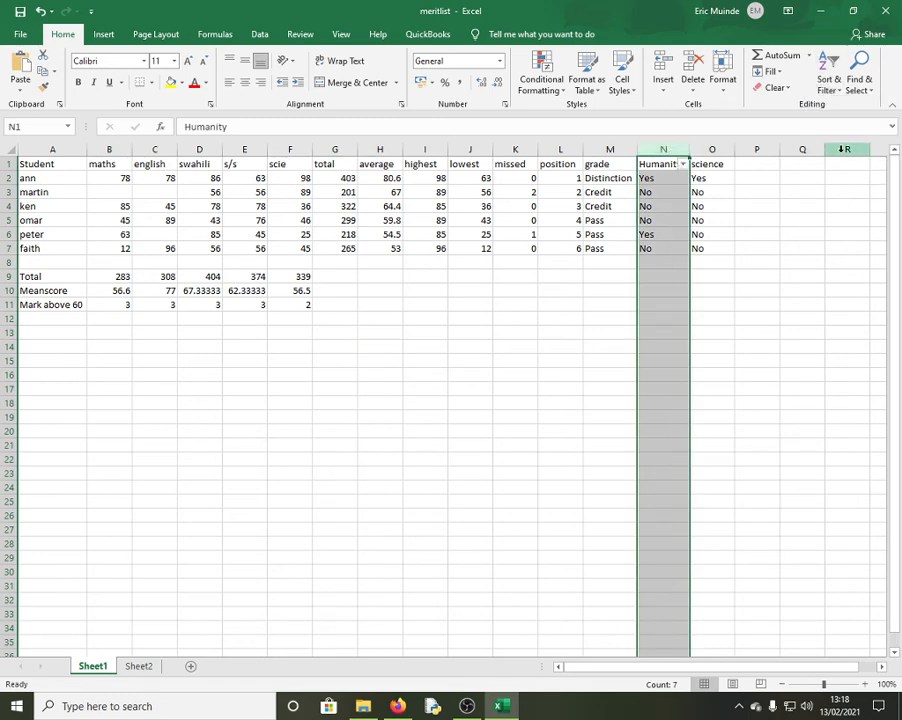
{"action": "left_click_drag", "start_coordinate": [757, 360], "coordinate": [757, 346]}
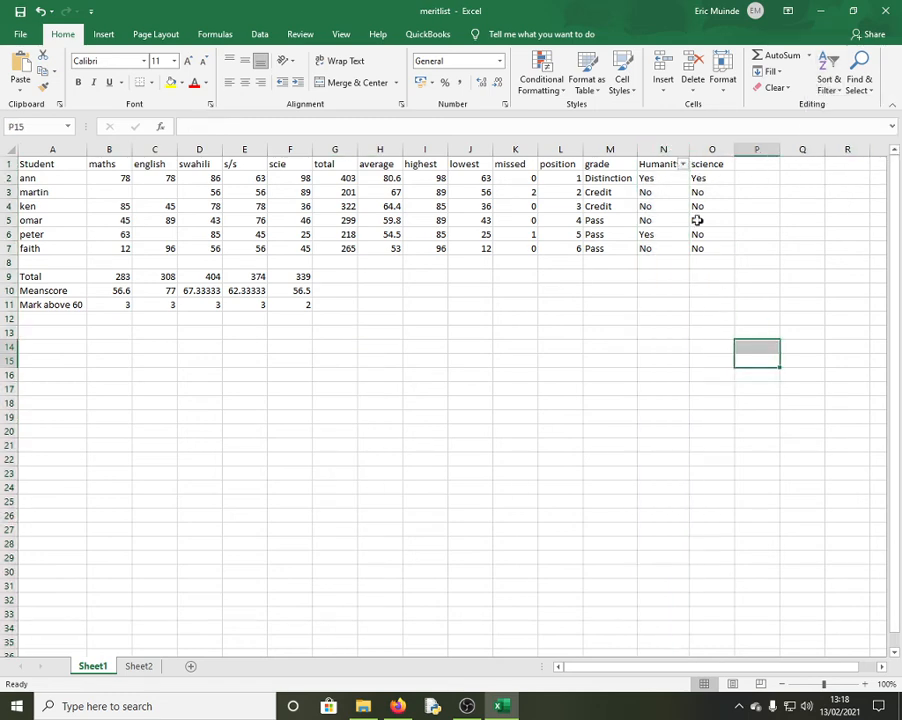
{"action": "left_click", "coordinate": [683, 164]}
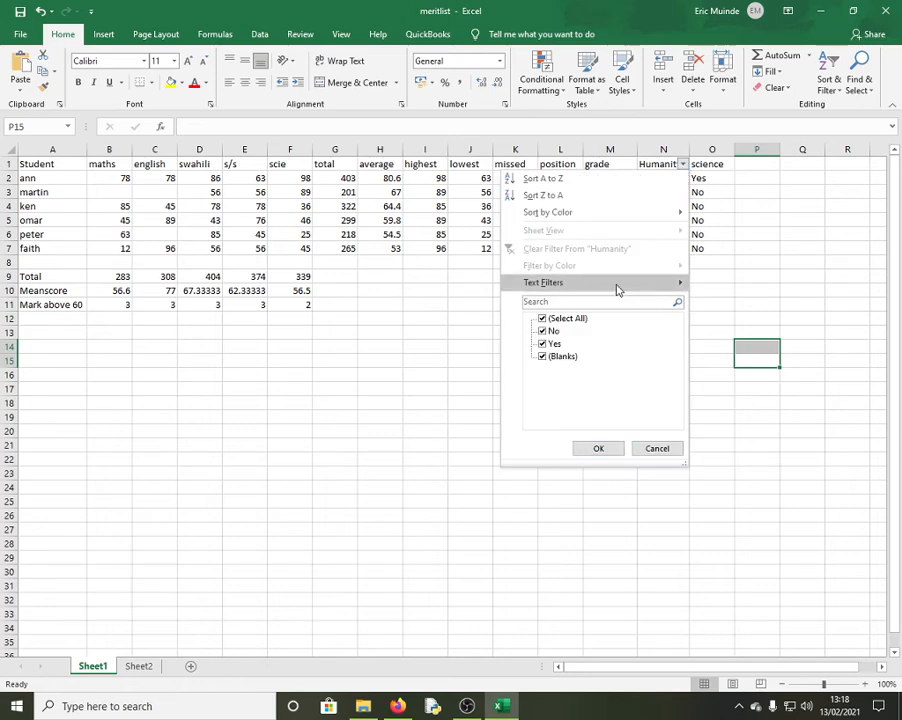
{"action": "mouse_move", "coordinate": [617, 286]}
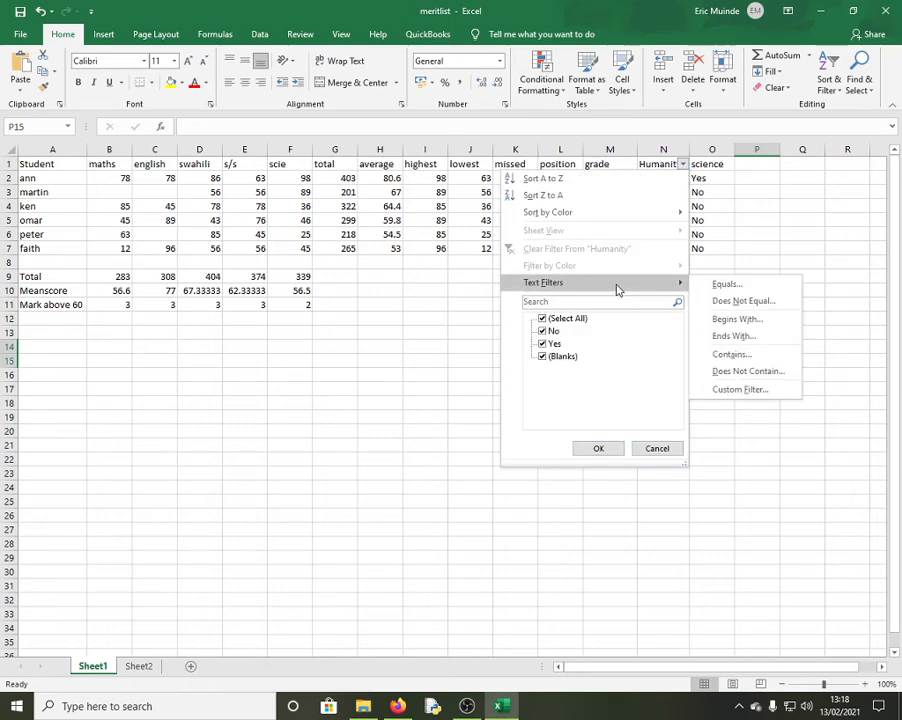
{"action": "left_click", "coordinate": [737, 289]}
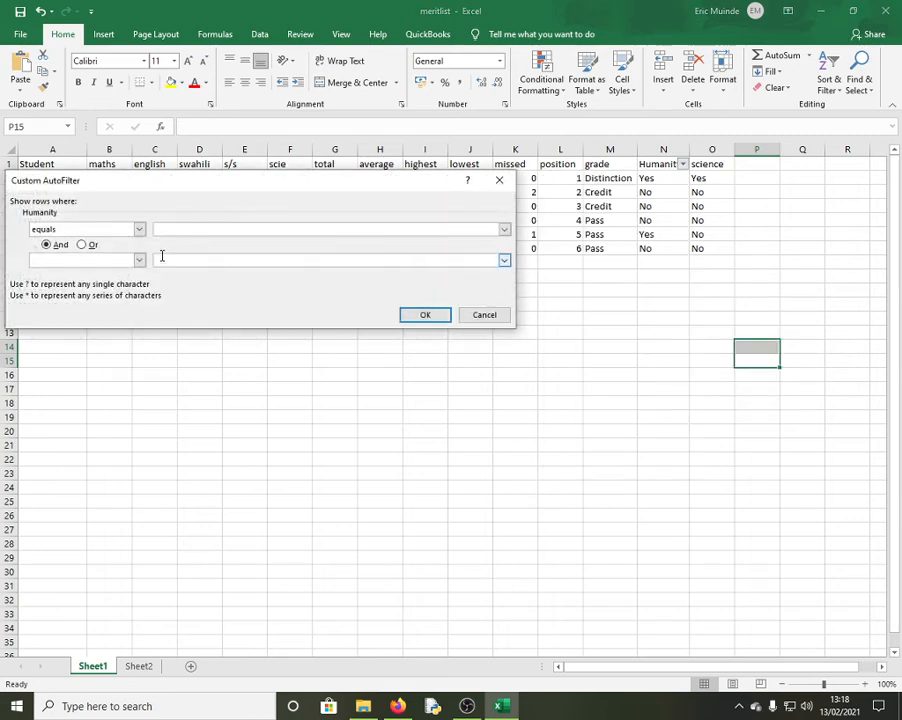
{"action": "left_click", "coordinate": [504, 230]}
{"action": "left_click", "coordinate": [214, 252]}
{"action": "left_click", "coordinate": [410, 314]}
{"action": "left_click", "coordinate": [541, 376]}
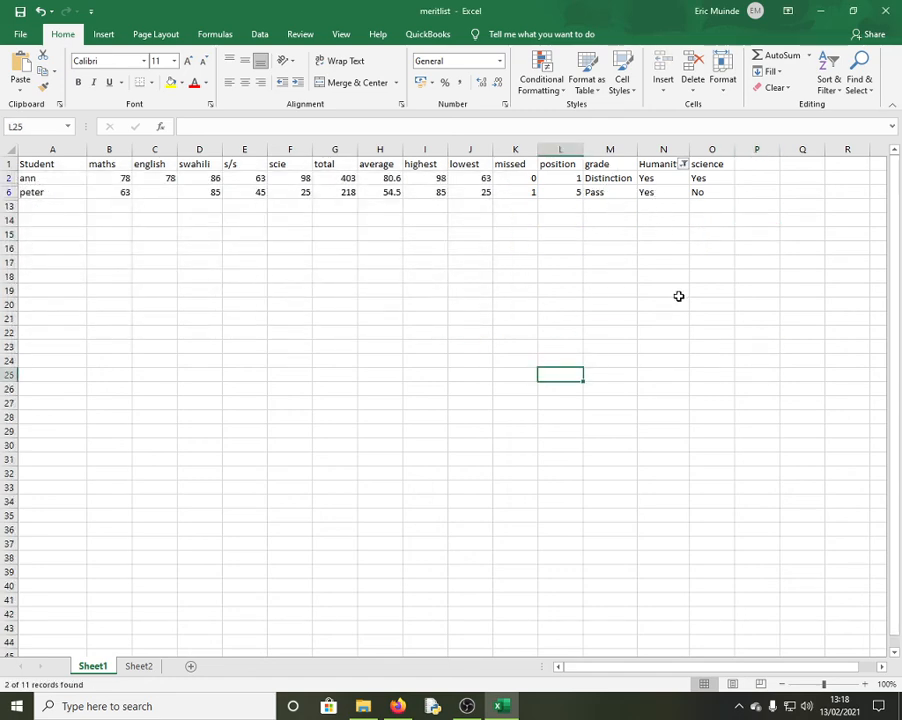
{"action": "key", "text": "ctrl+z"}
{"action": "left_click_drag", "start_coordinate": [697, 358], "coordinate": [697, 352]}
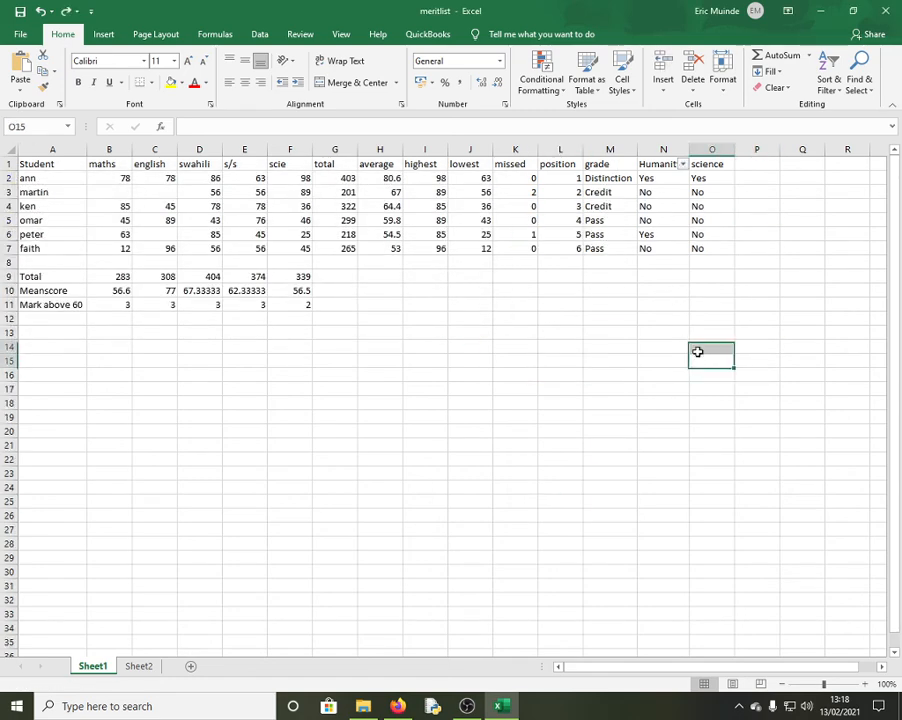
{"action": "key", "text": "ctrl+z"}
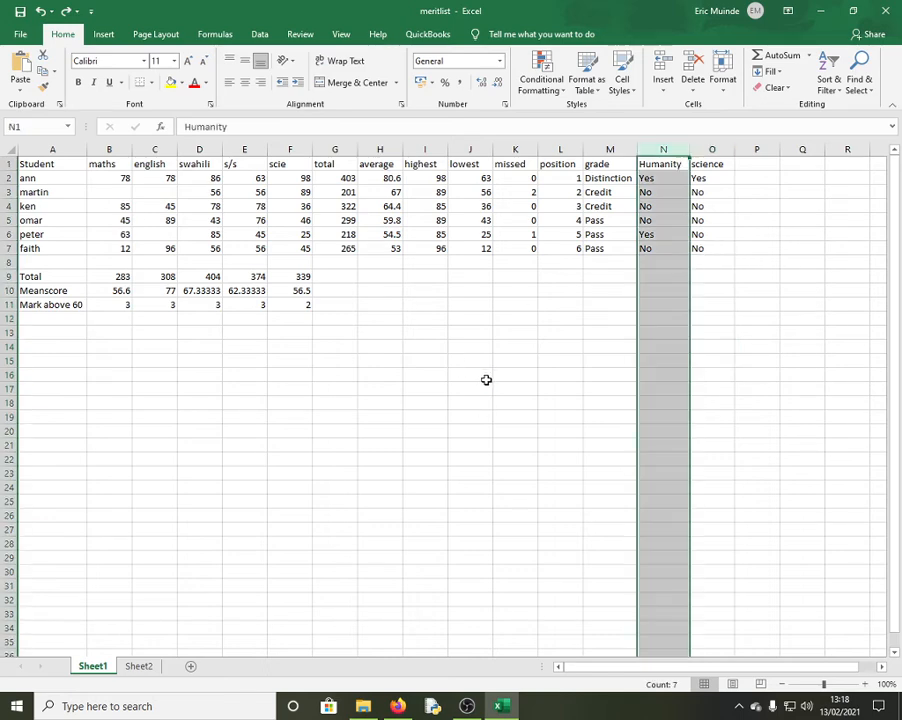
{"action": "left_click", "coordinate": [390, 385]}
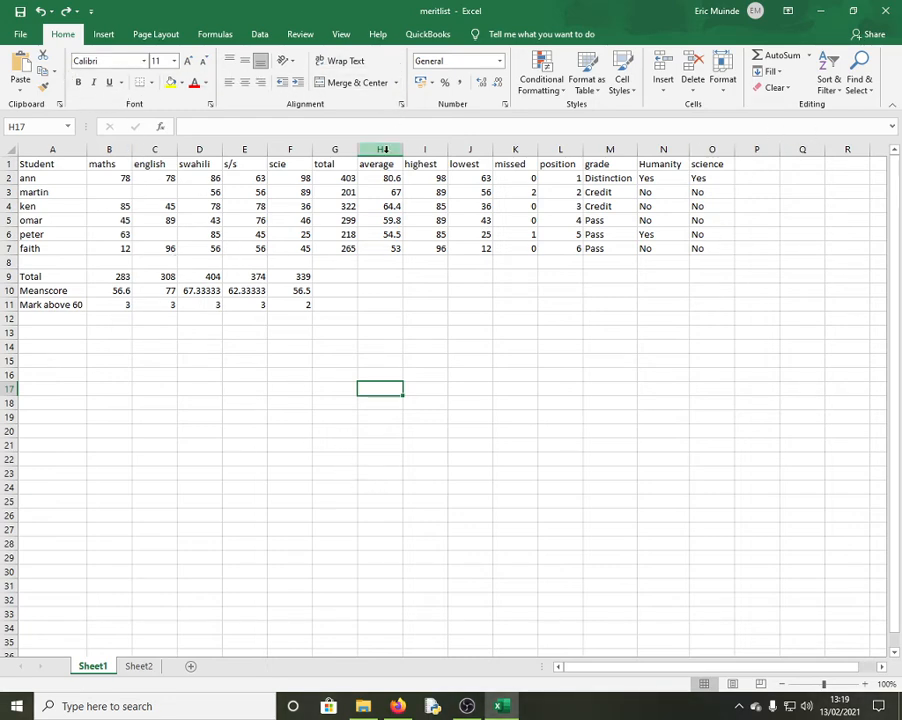
Insert a blank row 1 and enter MASOMO BORA ACADEMY merged across A1:O1
{"action": "left_click", "coordinate": [8, 164]}
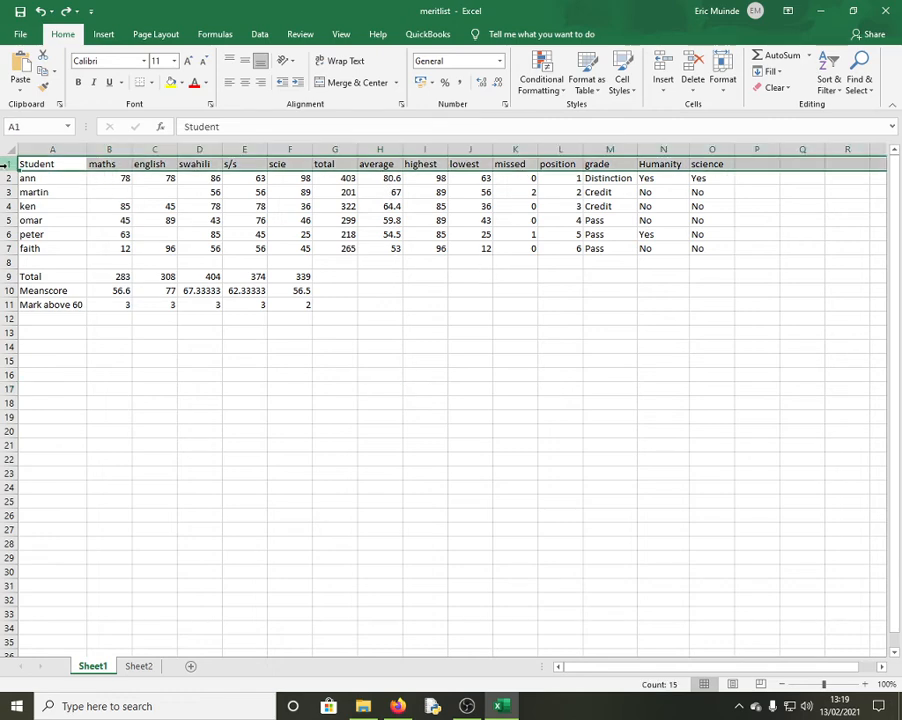
{"action": "right_click", "coordinate": [8, 166]}
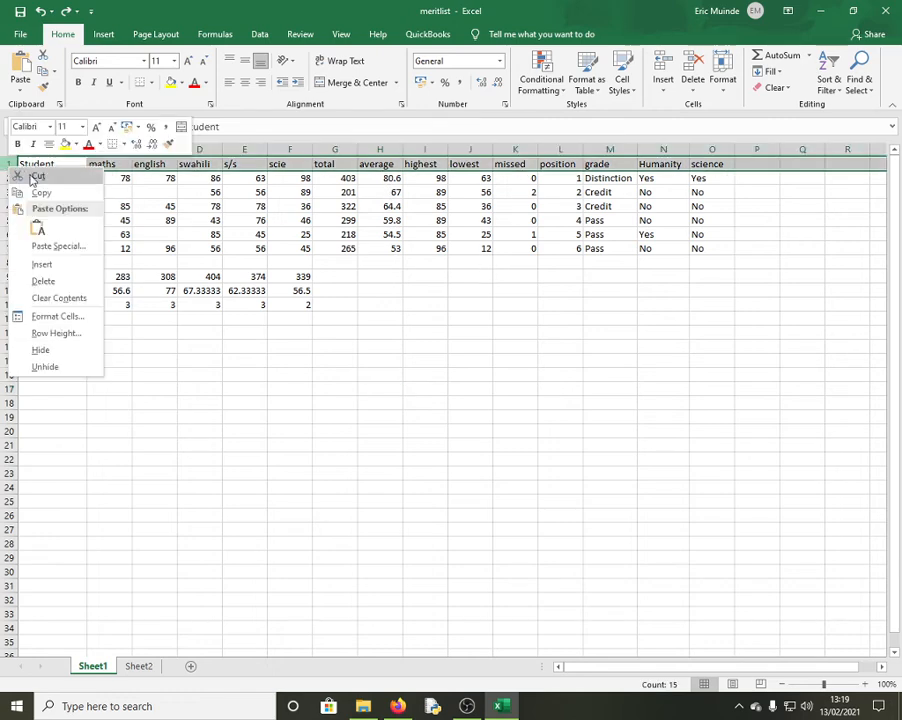
{"action": "left_click", "coordinate": [48, 263]}
{"action": "left_click_drag", "start_coordinate": [44, 163], "coordinate": [707, 160]}
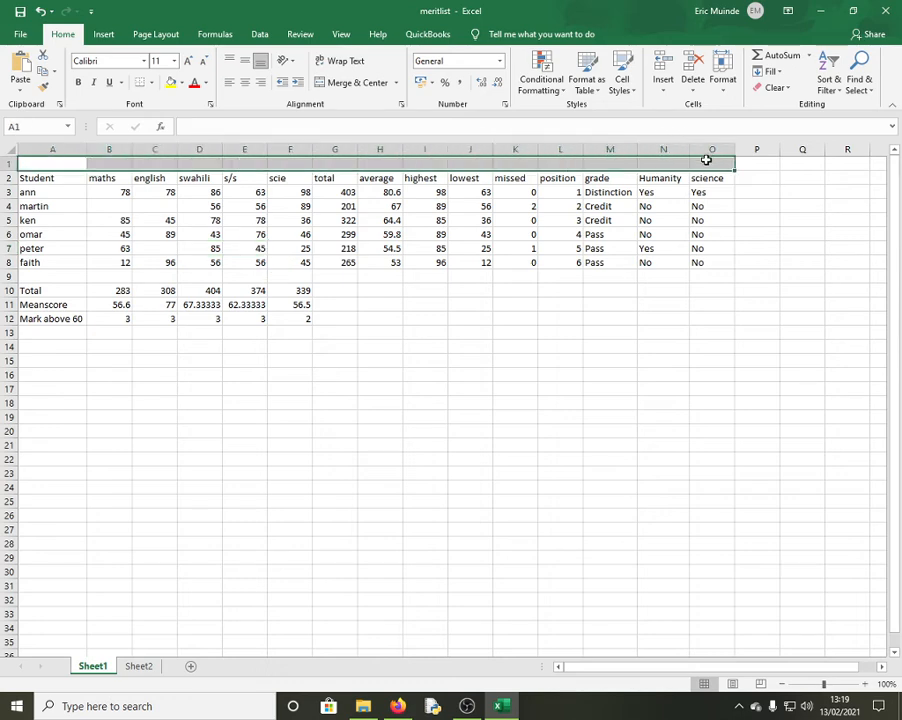
{"action": "left_click", "coordinate": [358, 82]}
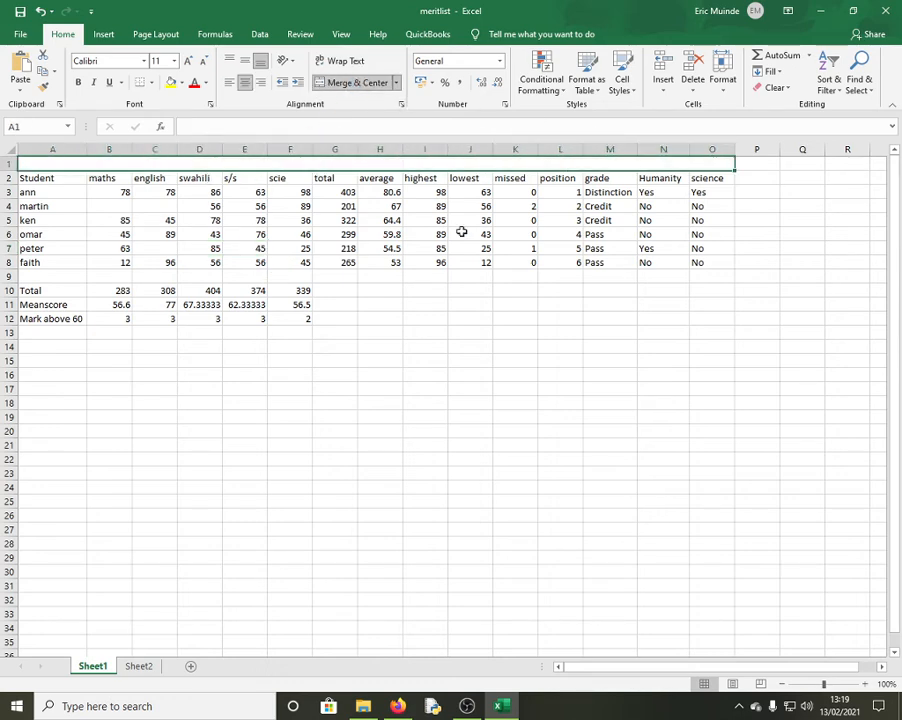
{"action": "type", "text": "MASOMO"}
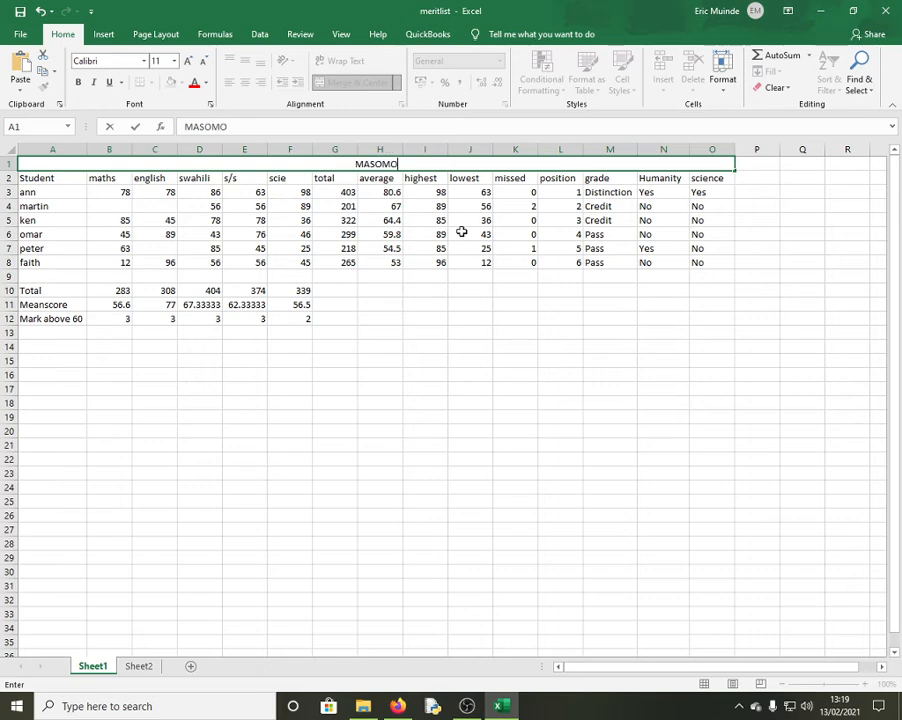
{"action": "type", "text": " BORA"}
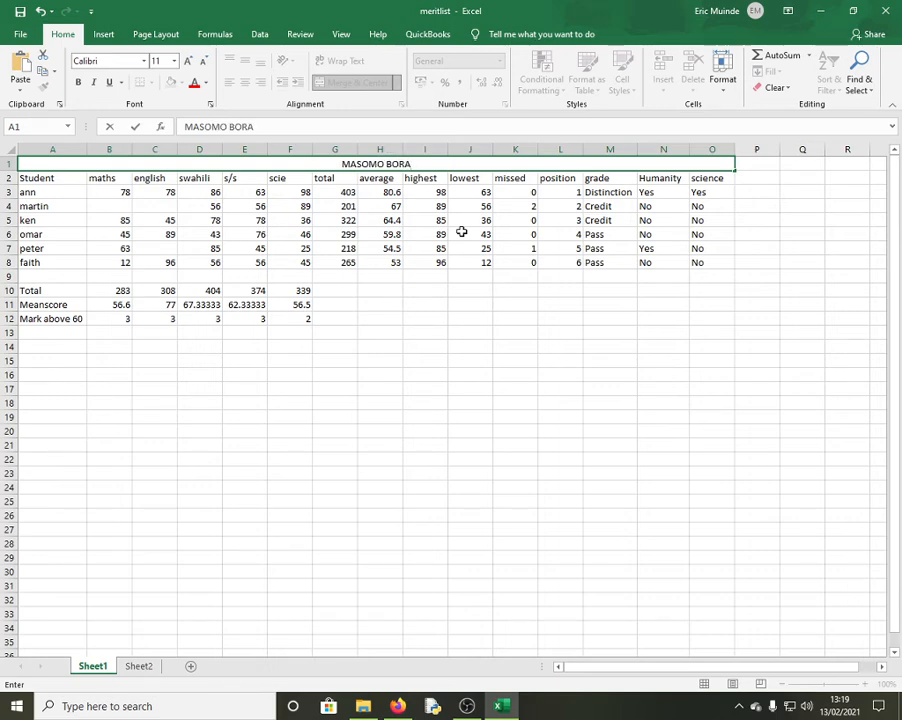
{"action": "type", "text": " ACADEMY"}
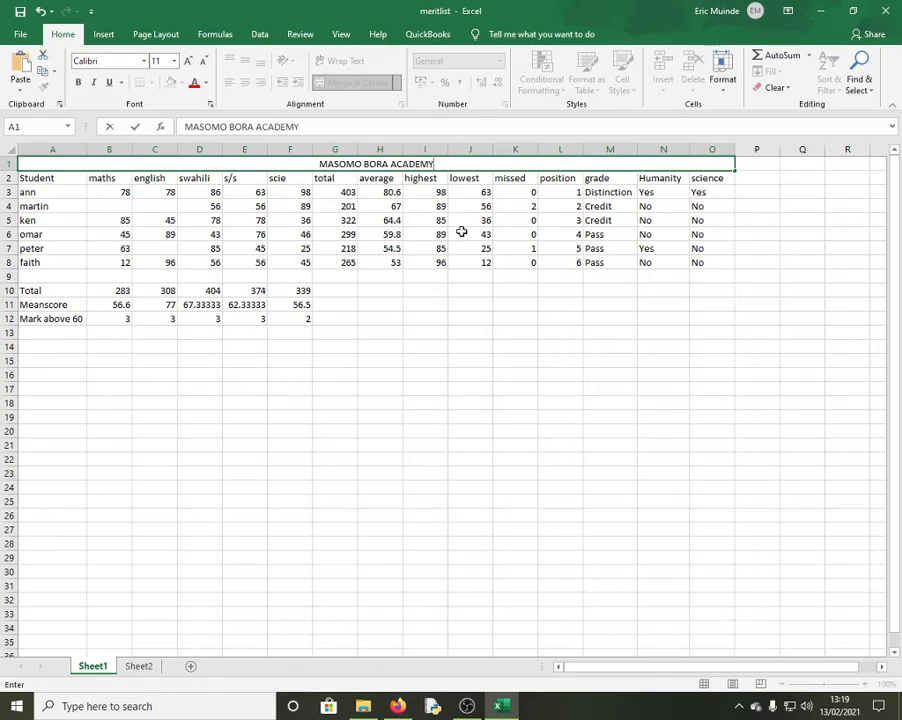
{"action": "left_click", "coordinate": [512, 304]}
Format the title as 24-point, bold and red
{"action": "left_click", "coordinate": [438, 160]}
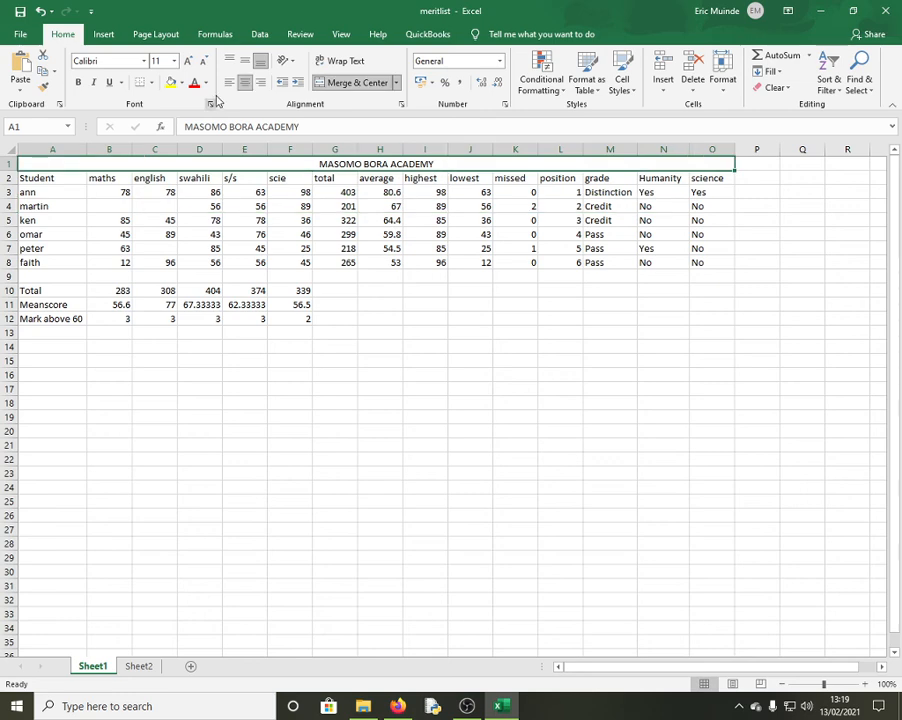
{"action": "left_click", "coordinate": [188, 61]}
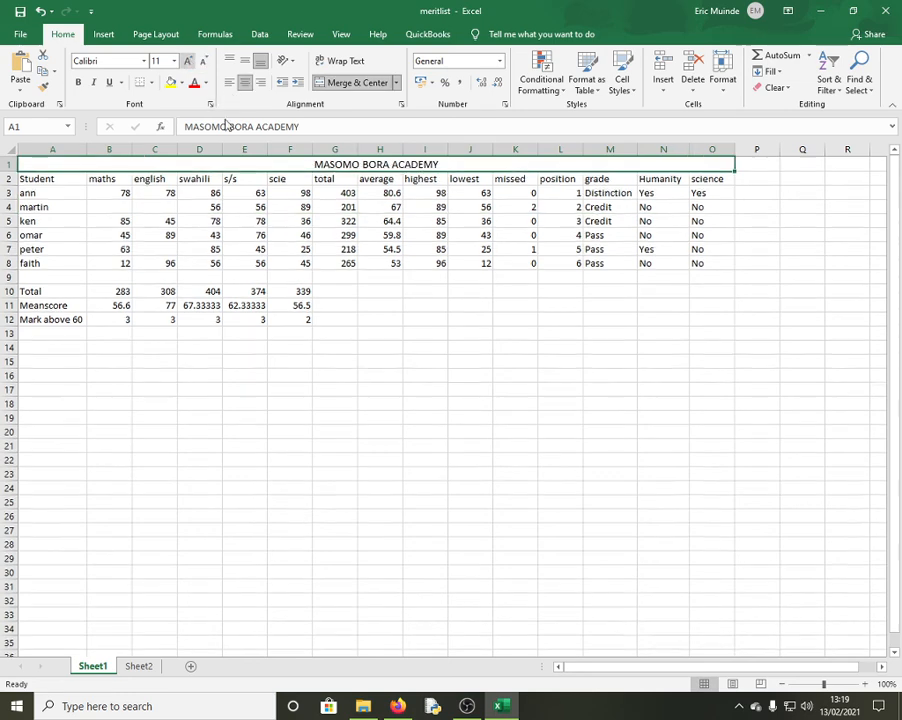
{"action": "left_click", "coordinate": [188, 61]}
{"action": "left_click", "coordinate": [188, 61]}
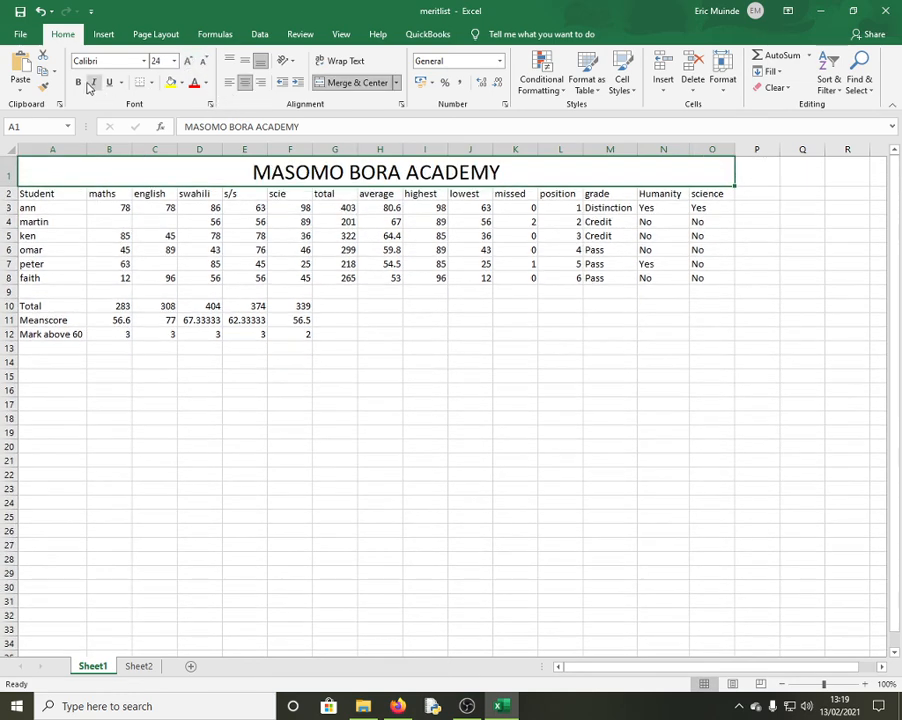
{"action": "left_click", "coordinate": [79, 82]}
{"action": "left_click", "coordinate": [193, 82]}
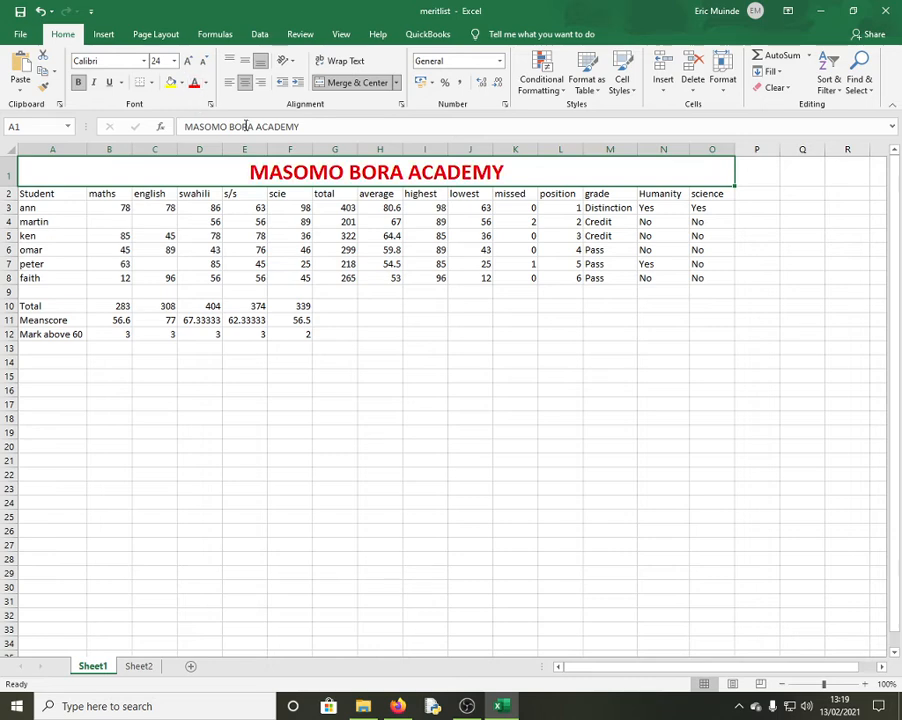
{"action": "left_click", "coordinate": [468, 343]}
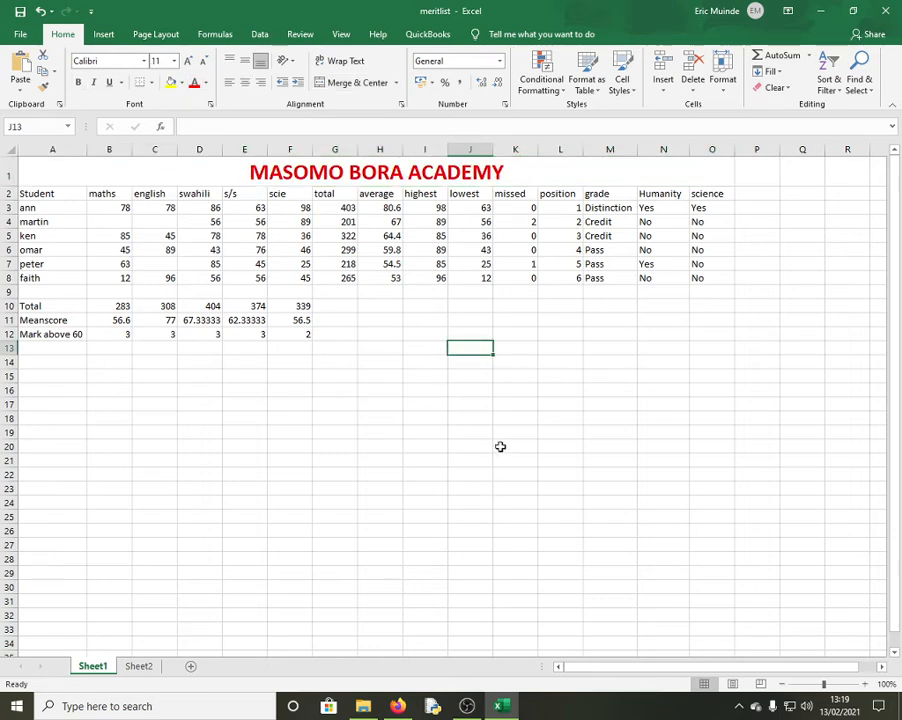
{"action": "left_click", "coordinate": [422, 364]}
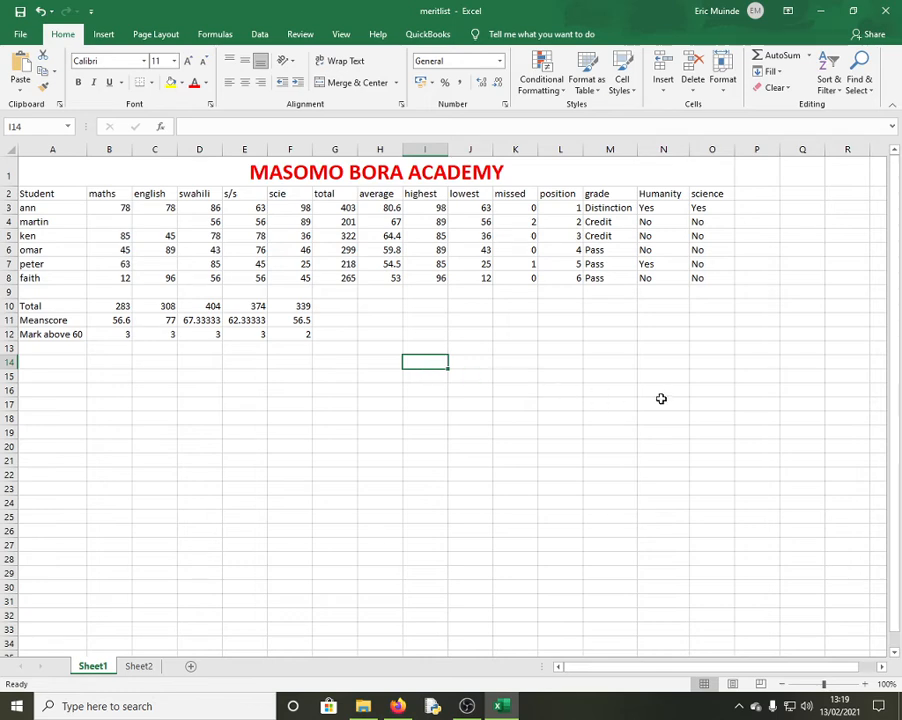
{"action": "left_click_drag", "start_coordinate": [103, 197], "coordinate": [284, 197]}
{"action": "left_click", "coordinate": [441, 390]}
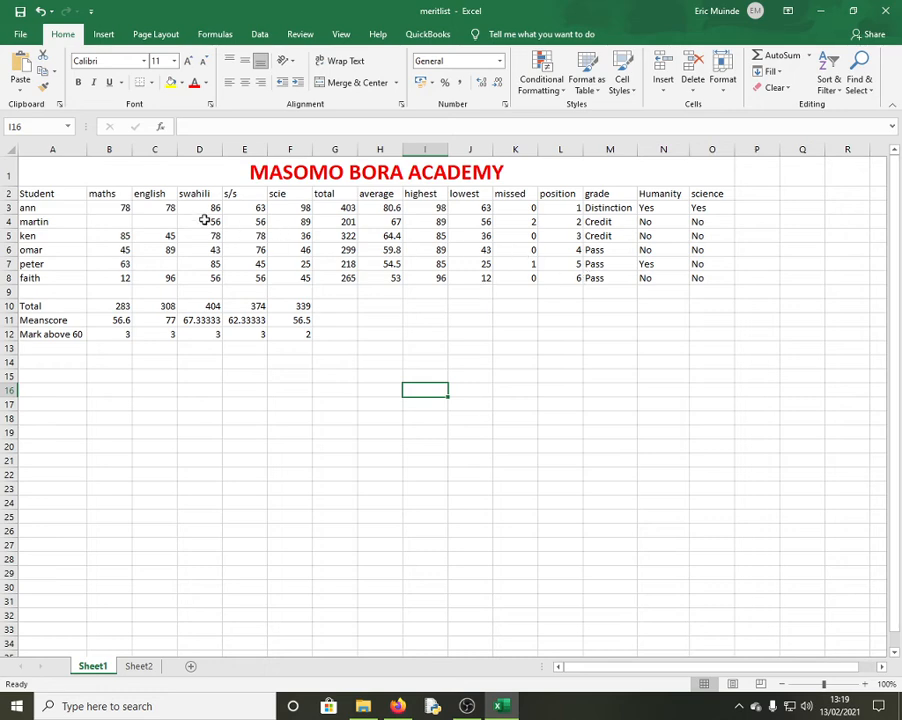
{"action": "left_click_drag", "start_coordinate": [199, 197], "coordinate": [250, 278]}
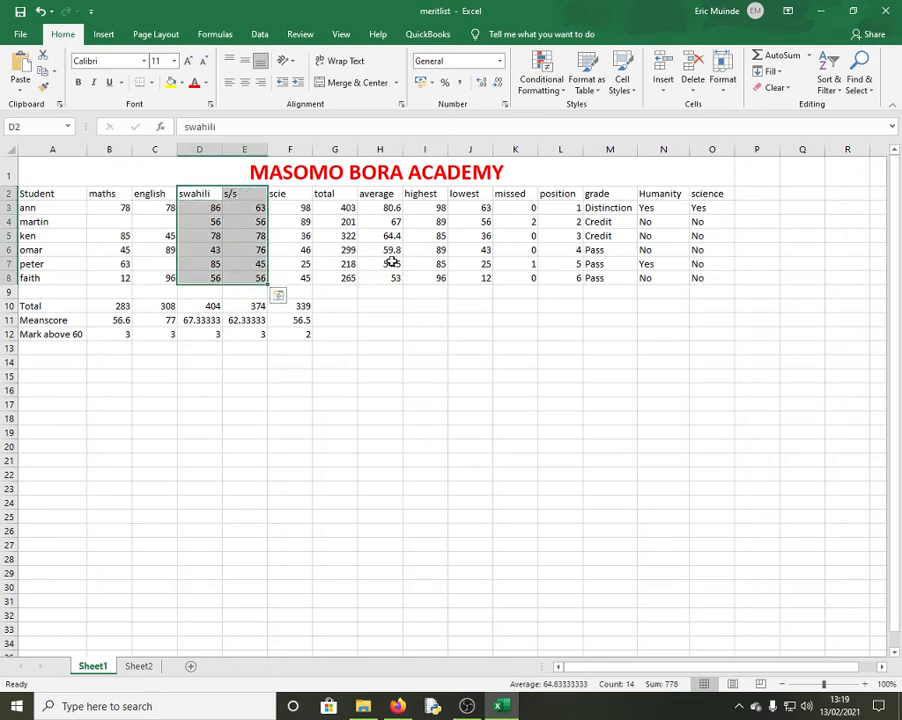
{"action": "left_click", "coordinate": [105, 37]}
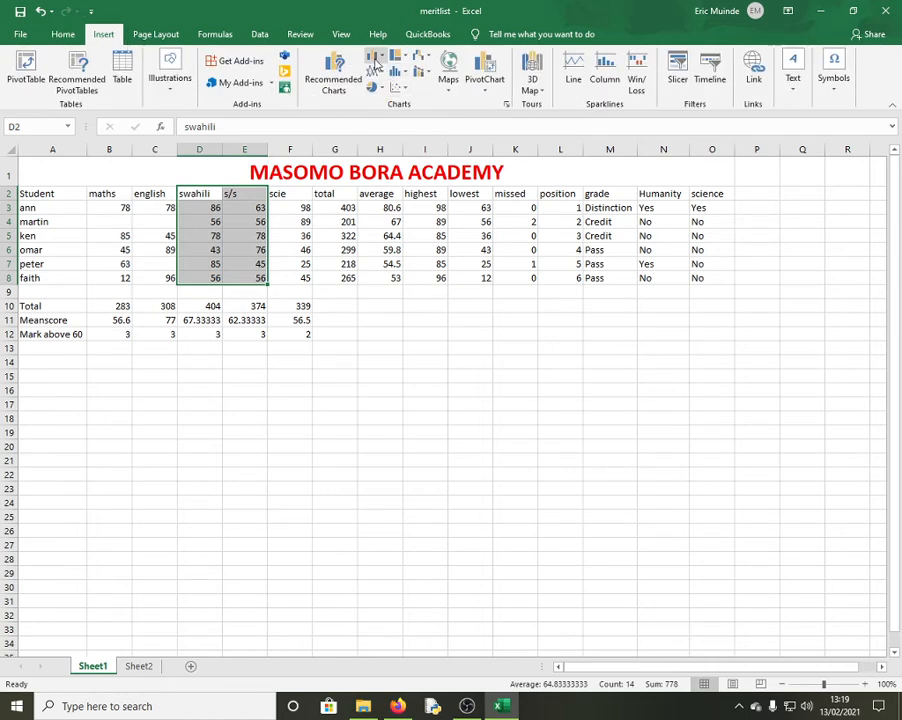
{"action": "left_click", "coordinate": [374, 56]}
{"action": "left_click", "coordinate": [432, 118]}
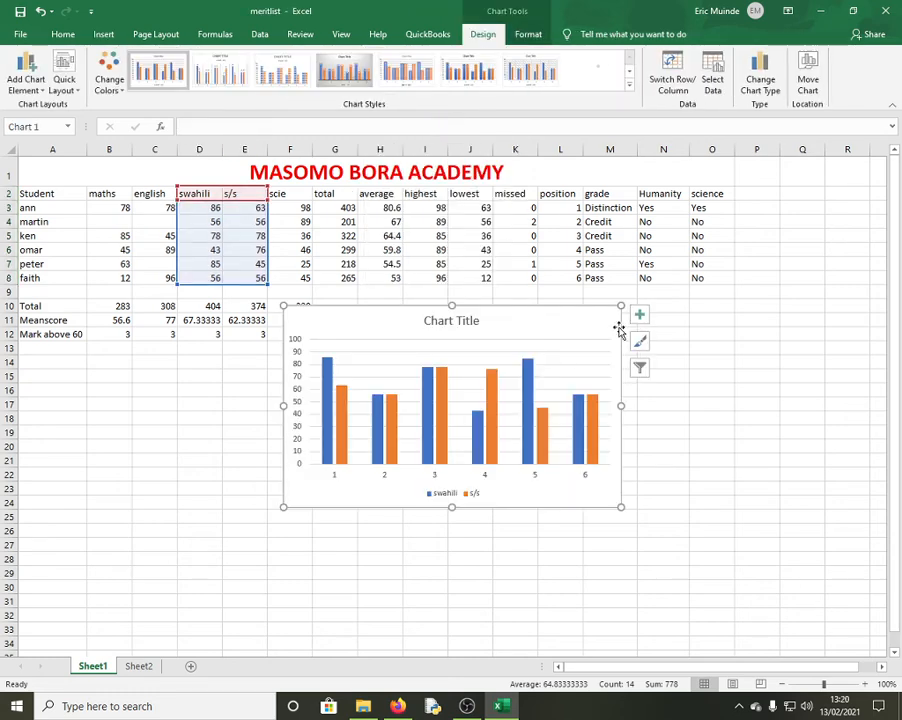
{"action": "key", "text": "Delete"}
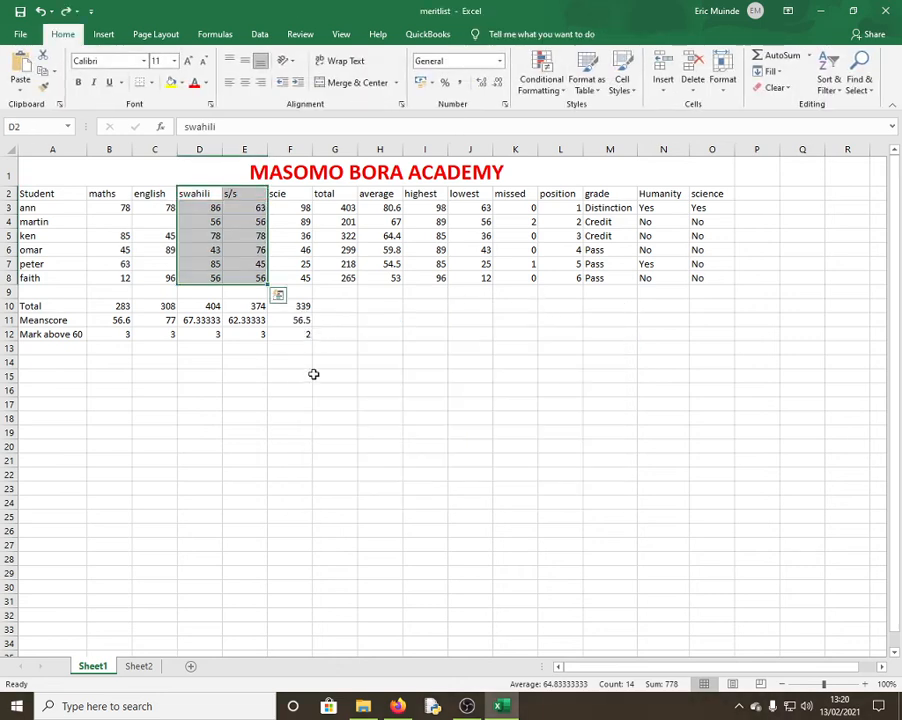
{"action": "left_click", "coordinate": [313, 374]}
{"action": "left_click_drag", "start_coordinate": [108, 195], "coordinate": [292, 196]}
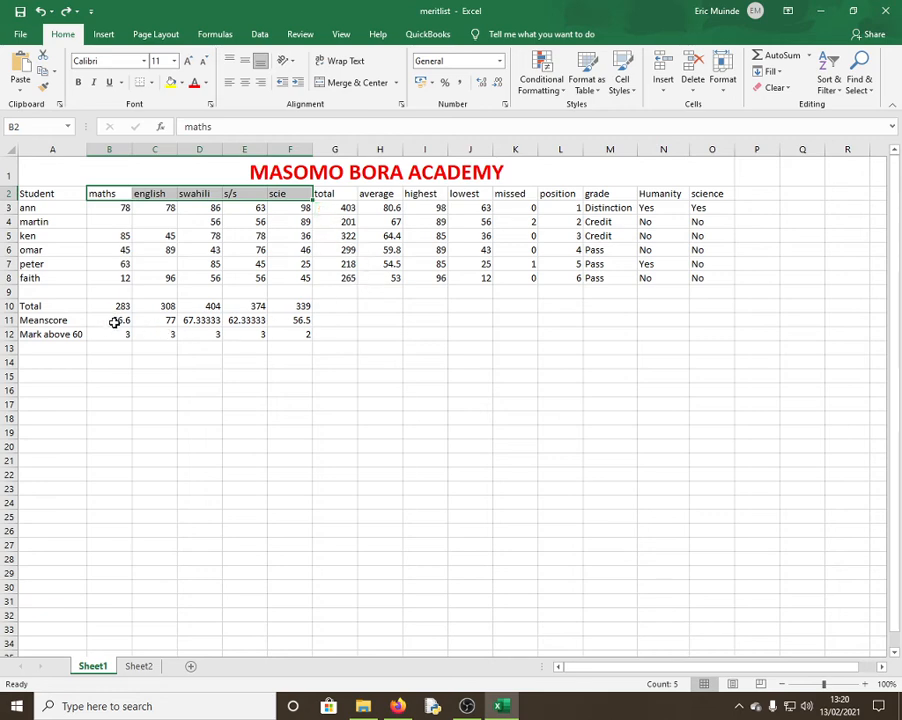
Insert a 2-D pie chart of the subject mean scores and move it below the table
{"action": "left_click_drag", "start_coordinate": [110, 320], "coordinate": [302, 324]}
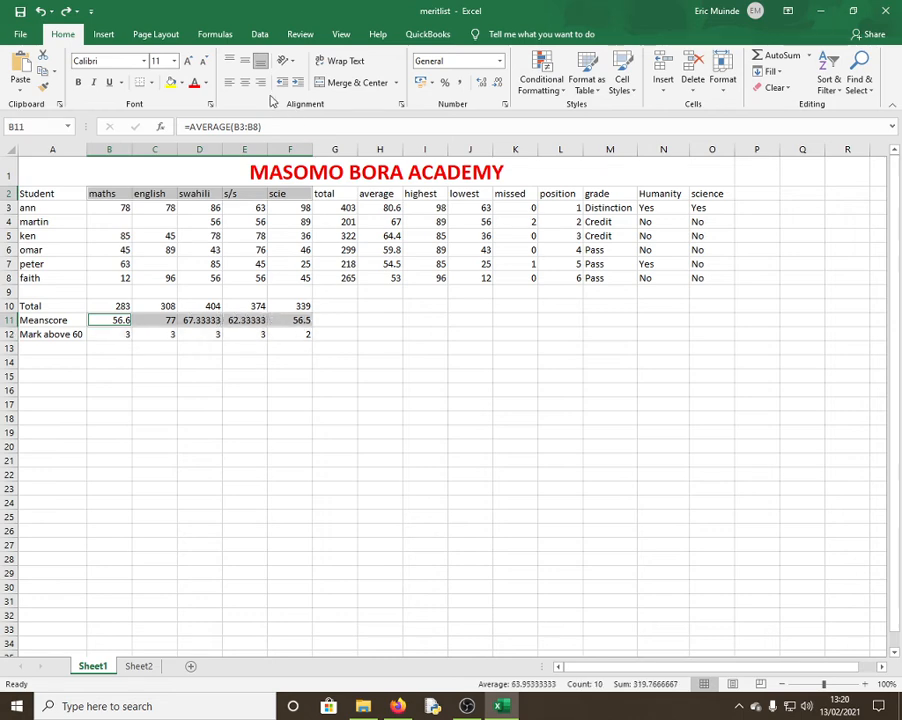
{"action": "left_click", "coordinate": [103, 36]}
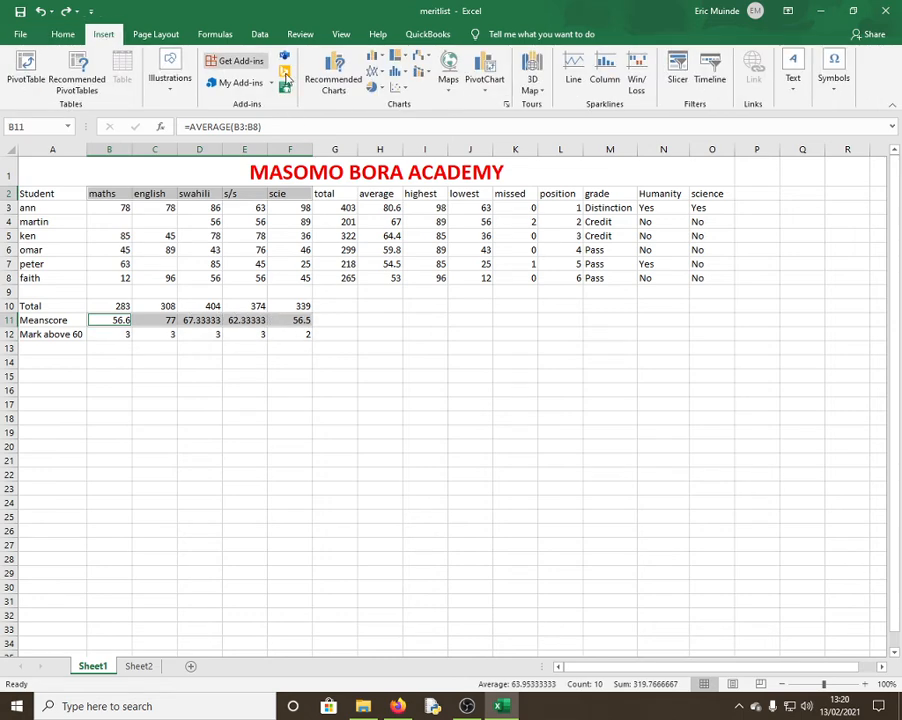
{"action": "left_click", "coordinate": [378, 87]}
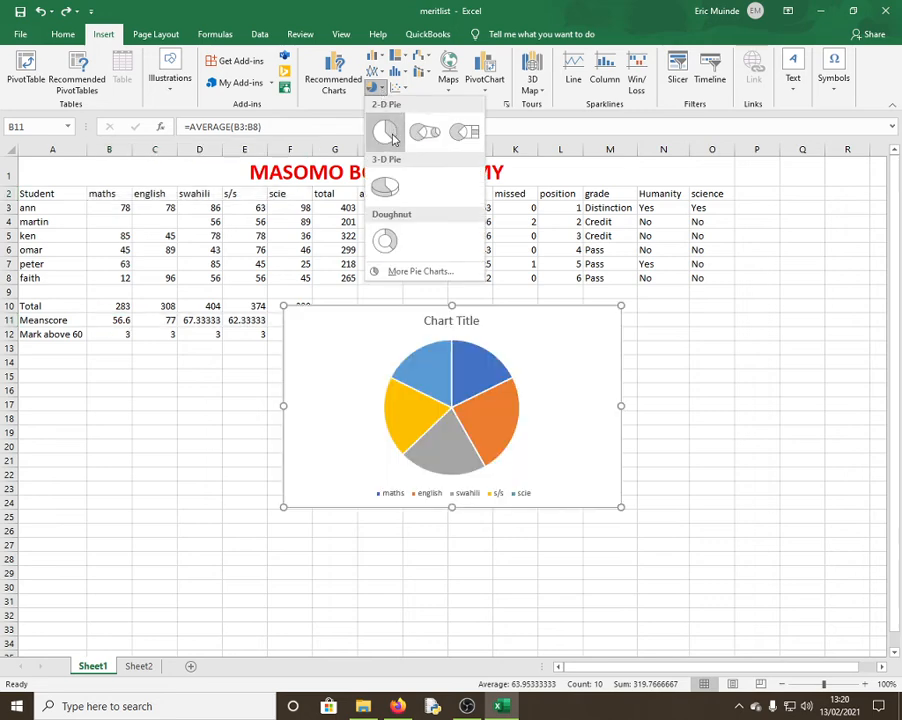
{"action": "left_click", "coordinate": [392, 139]}
{"action": "left_click_drag", "start_coordinate": [458, 317], "coordinate": [364, 368]}
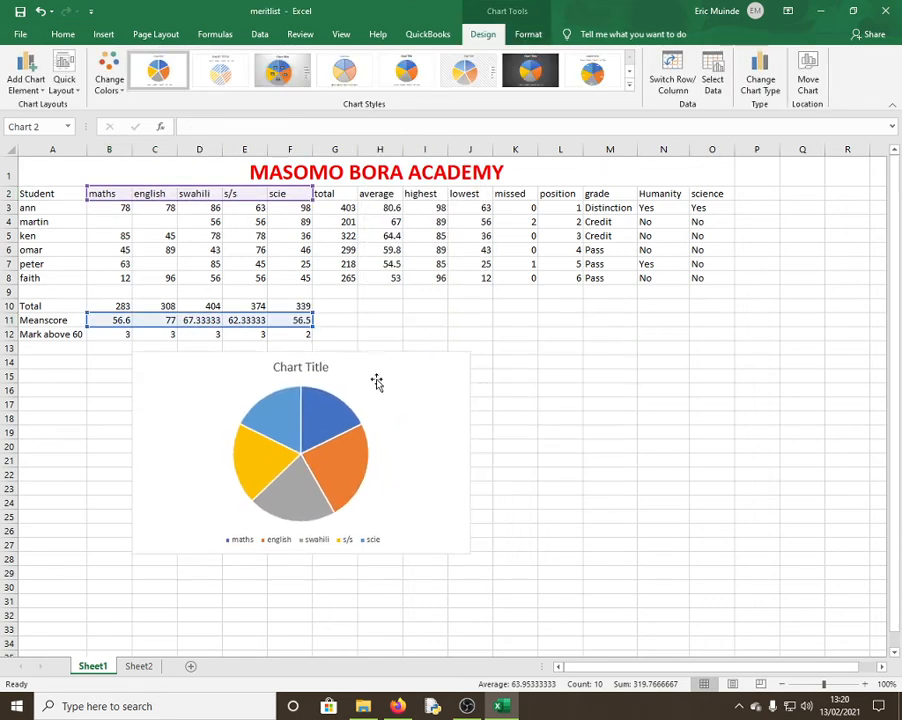
Apply the chart style with percentage labels and a grey background
{"action": "left_click", "coordinate": [322, 369]}
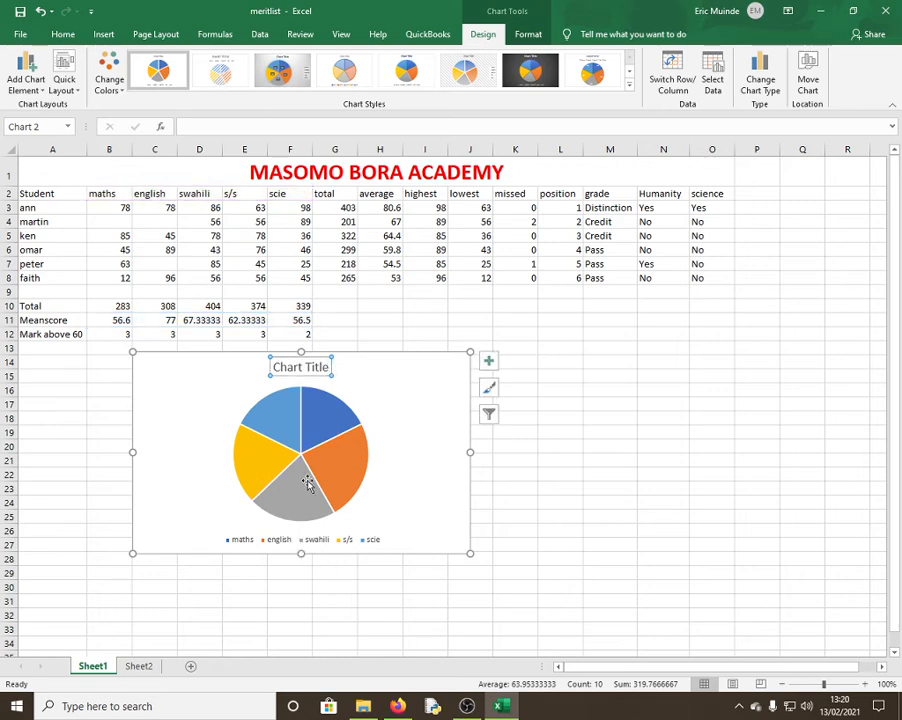
{"action": "left_click", "coordinate": [281, 81]}
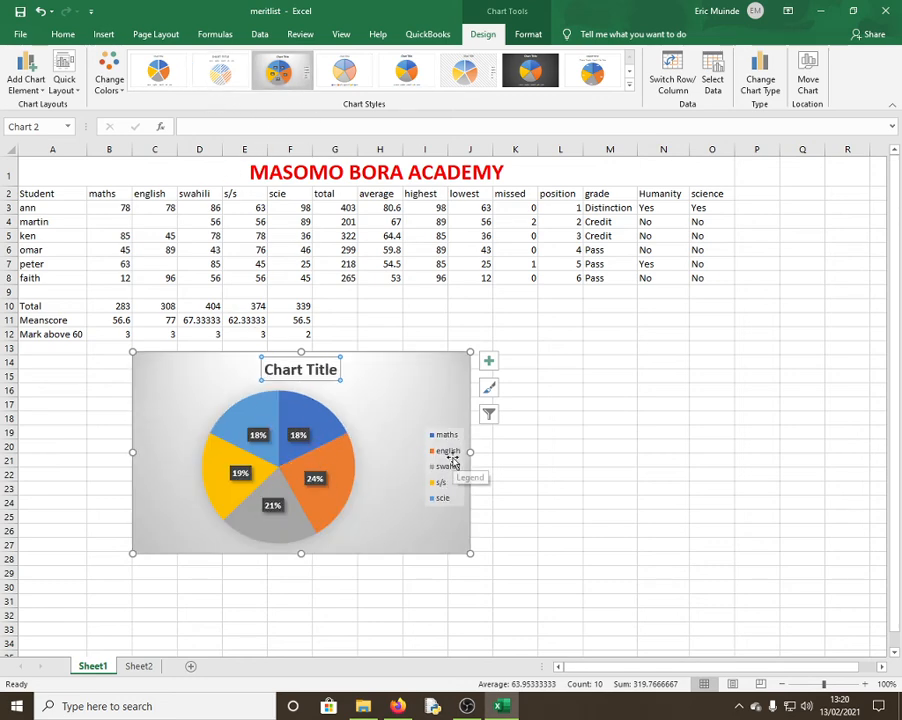
{"action": "left_click", "coordinate": [588, 389]}
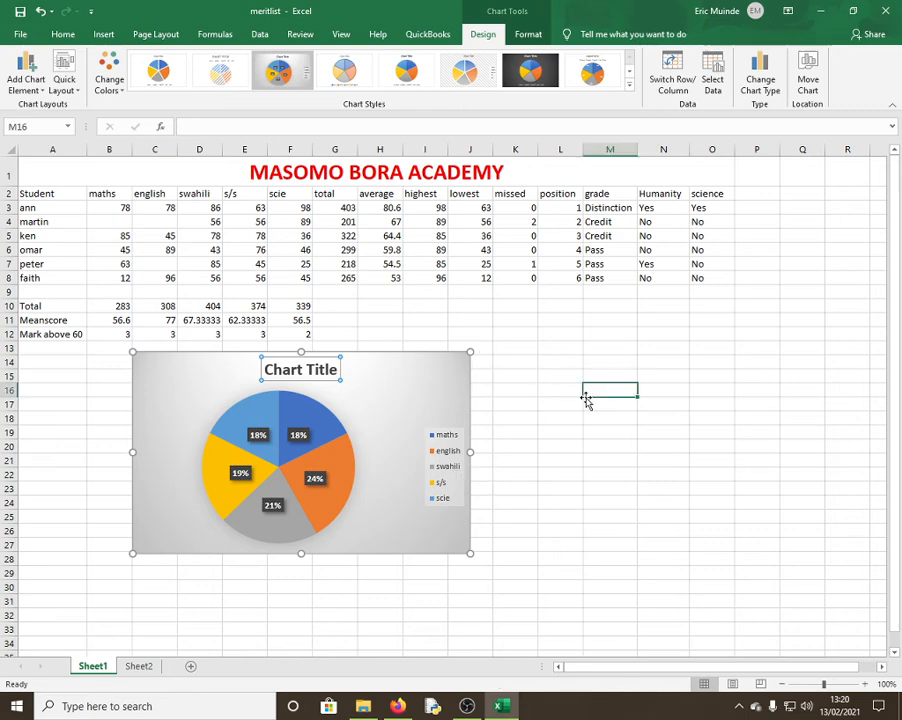
{"action": "left_click_drag", "start_coordinate": [100, 184], "coordinate": [455, 566]}
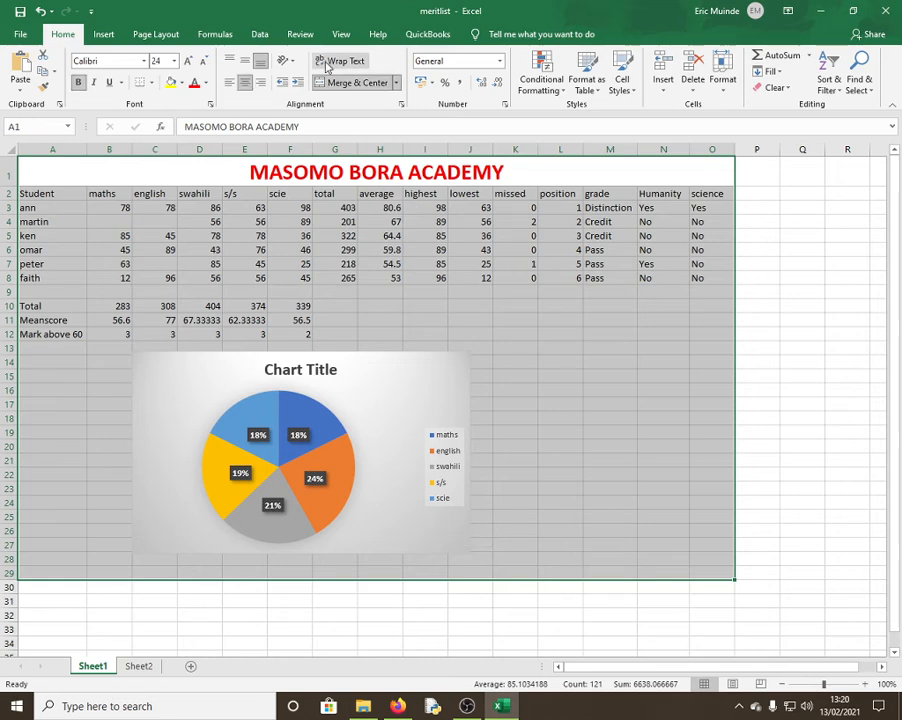
Set A1:O29 as the print area and stretch page 1 over it in Page Break Preview
{"action": "left_click", "coordinate": [340, 35]}
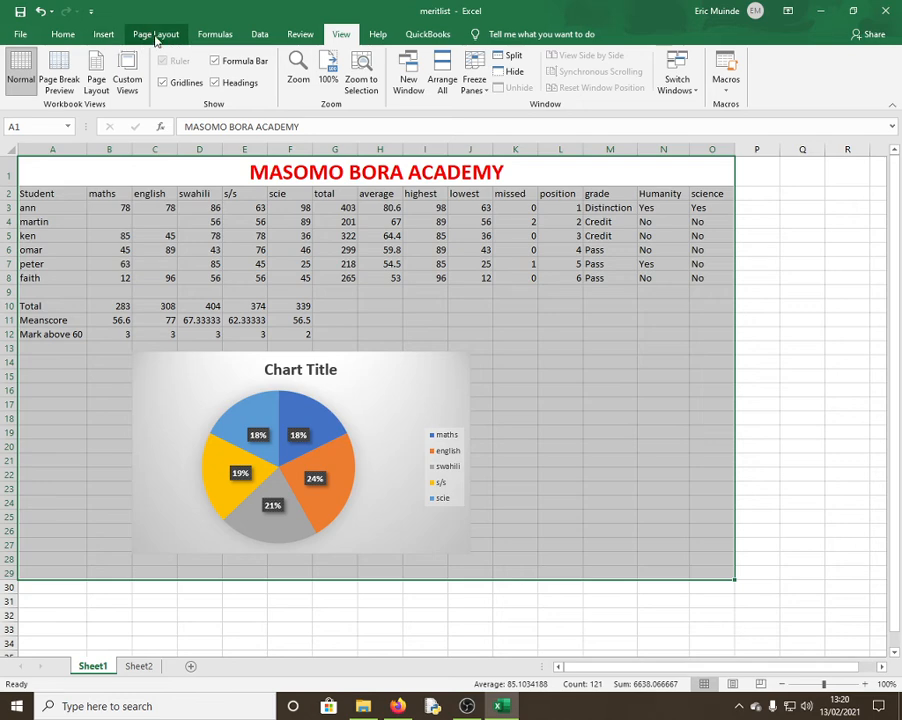
{"action": "left_click", "coordinate": [156, 36]}
{"action": "left_click", "coordinate": [224, 90]}
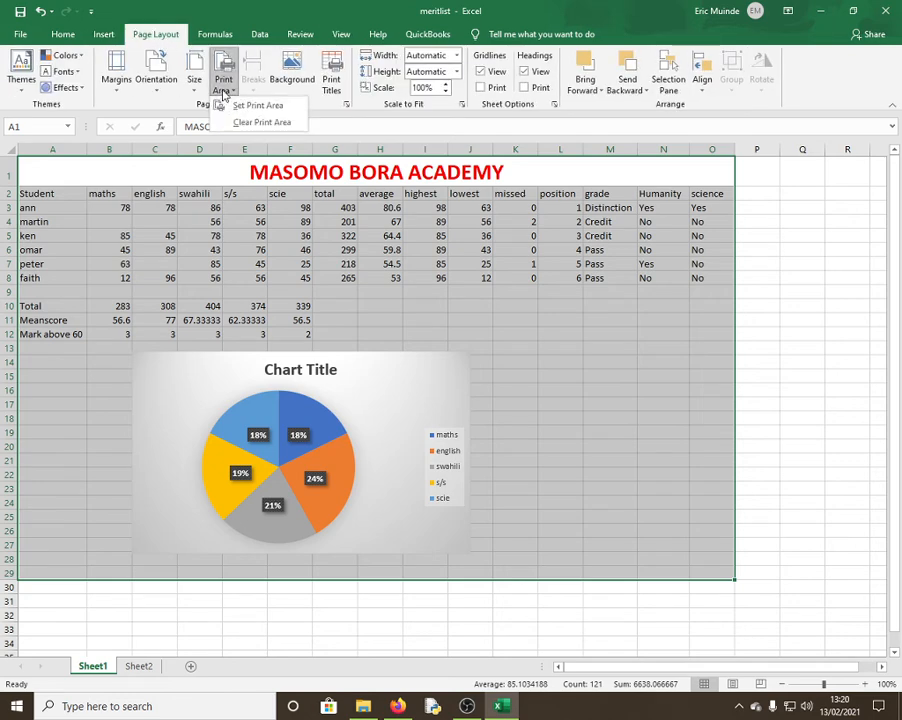
{"action": "left_click", "coordinate": [262, 105]}
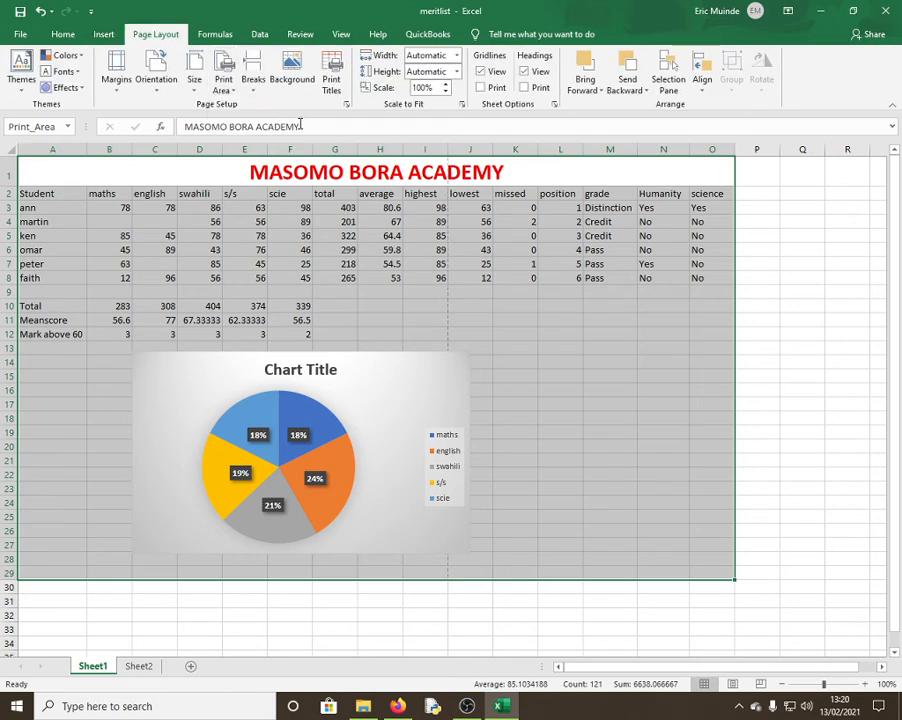
{"action": "left_click", "coordinate": [343, 36]}
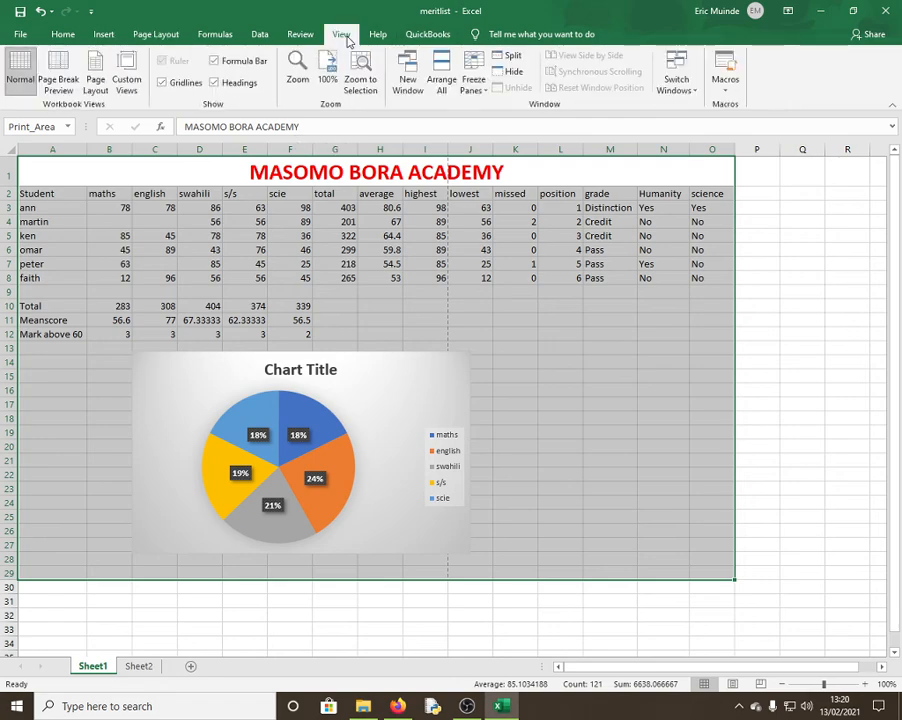
{"action": "left_click", "coordinate": [62, 74]}
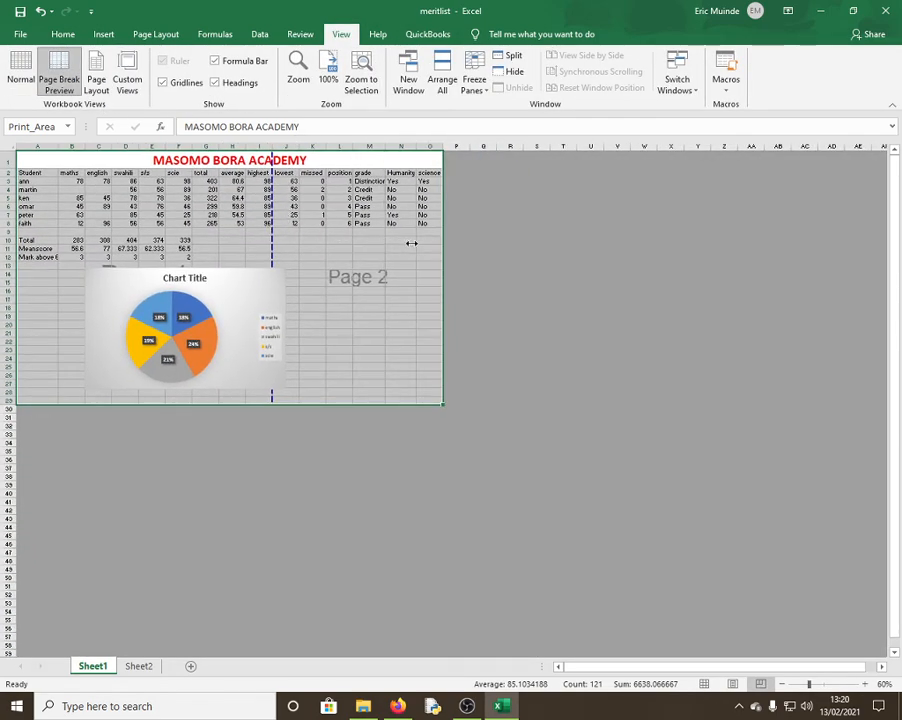
{"action": "left_click_drag", "start_coordinate": [411, 243], "coordinate": [440, 248]}
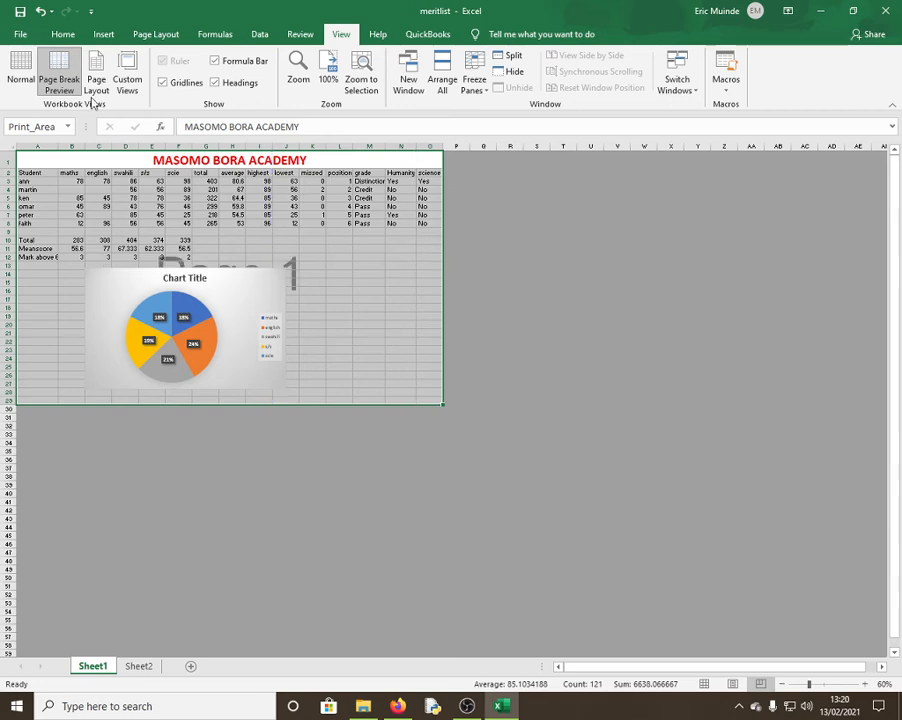
{"action": "left_click", "coordinate": [62, 36]}
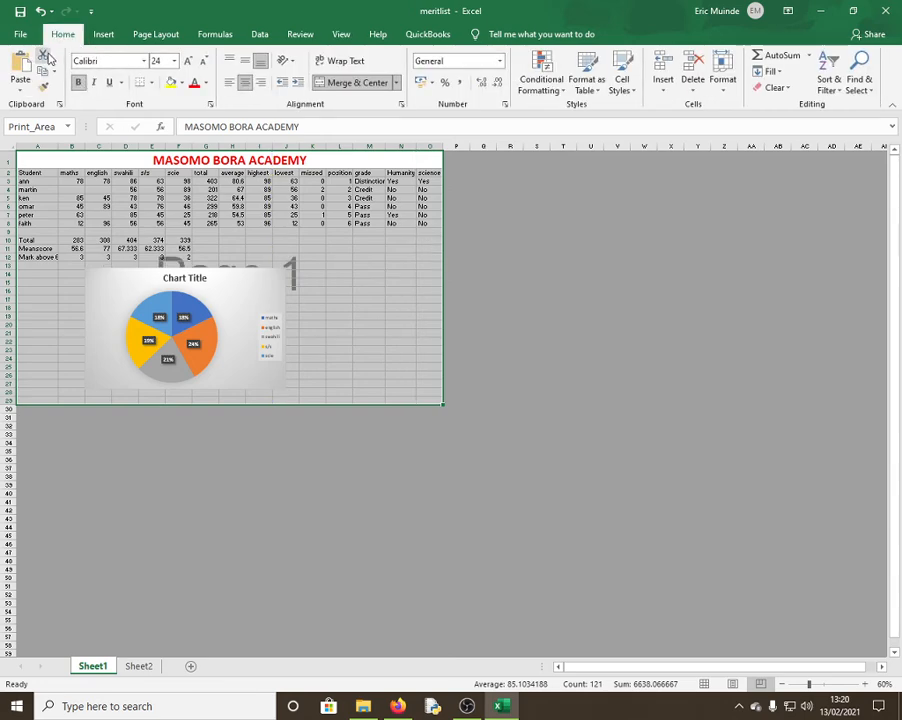
Turn on Gridlines Print and confirm the title, table and chart fit one printed page
{"action": "key", "text": "ctrl+p"}
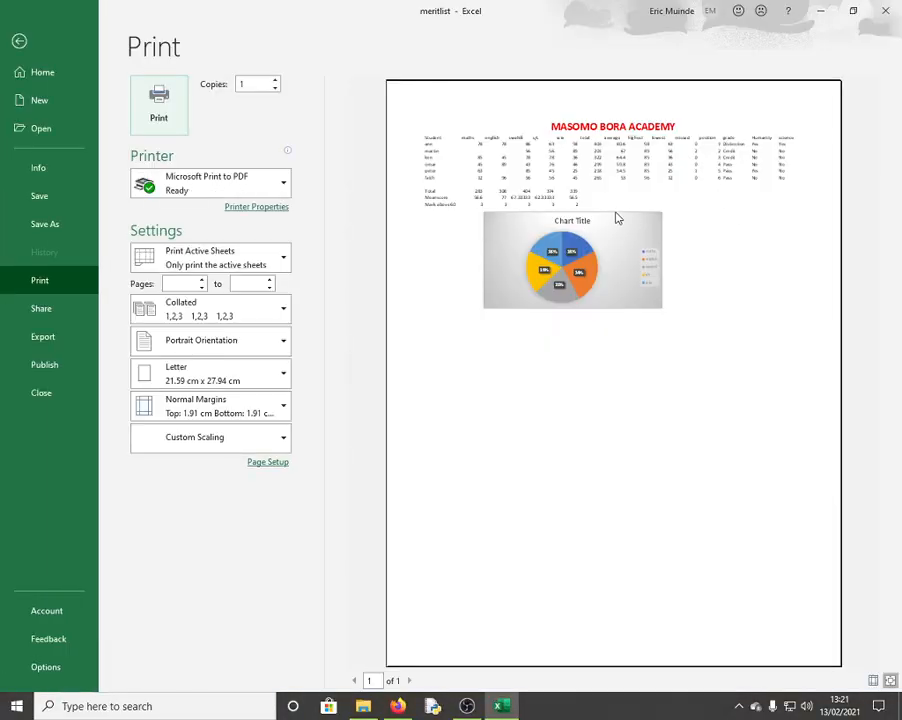
{"action": "left_click", "coordinate": [19, 44]}
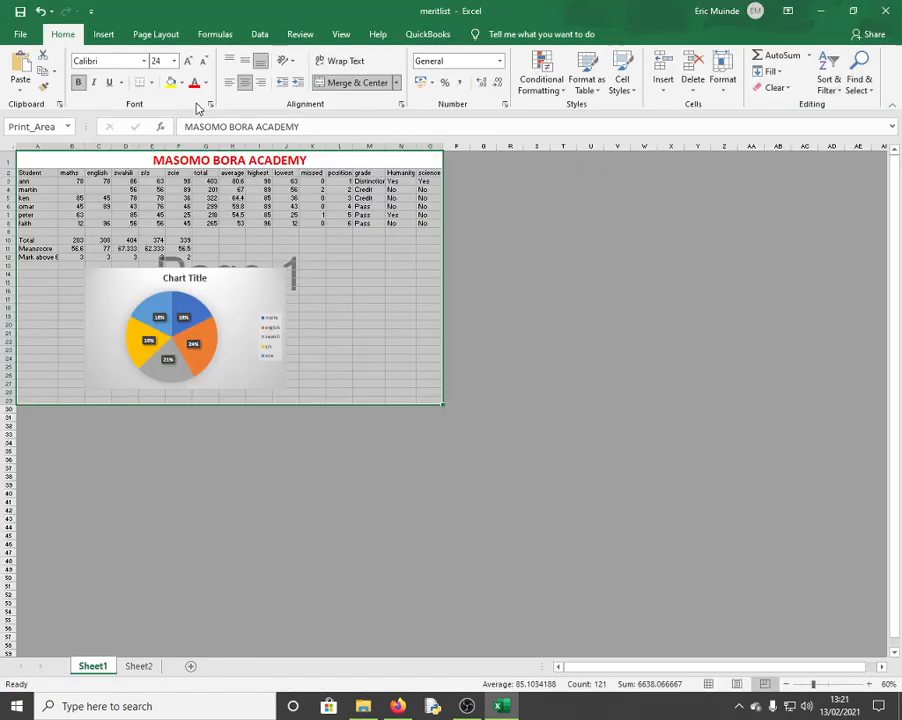
{"action": "left_click", "coordinate": [157, 36]}
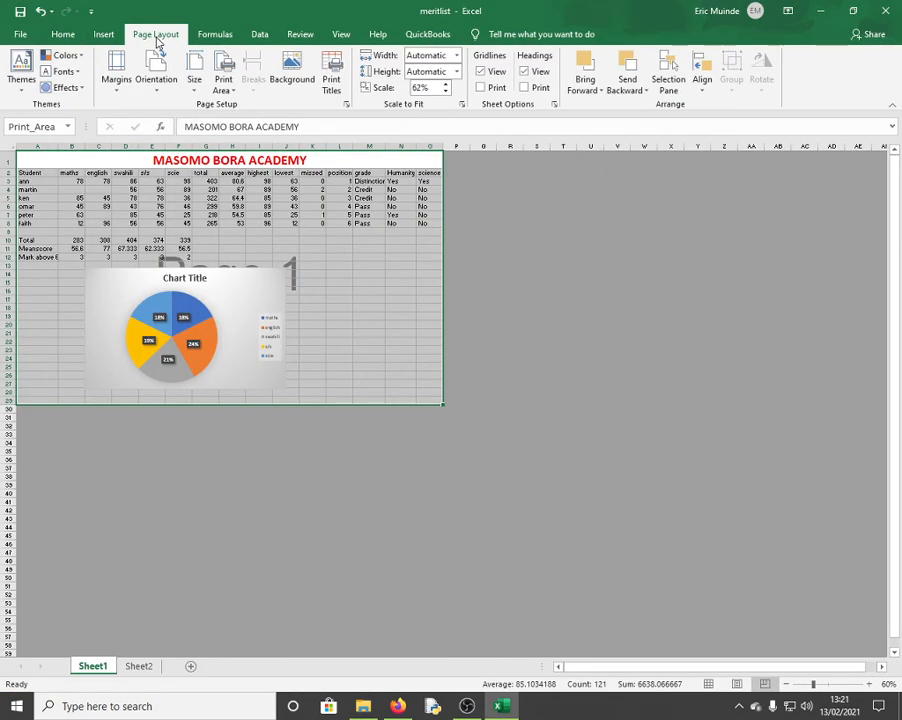
{"action": "left_click", "coordinate": [482, 89]}
{"action": "key", "text": "ctrl+p"}
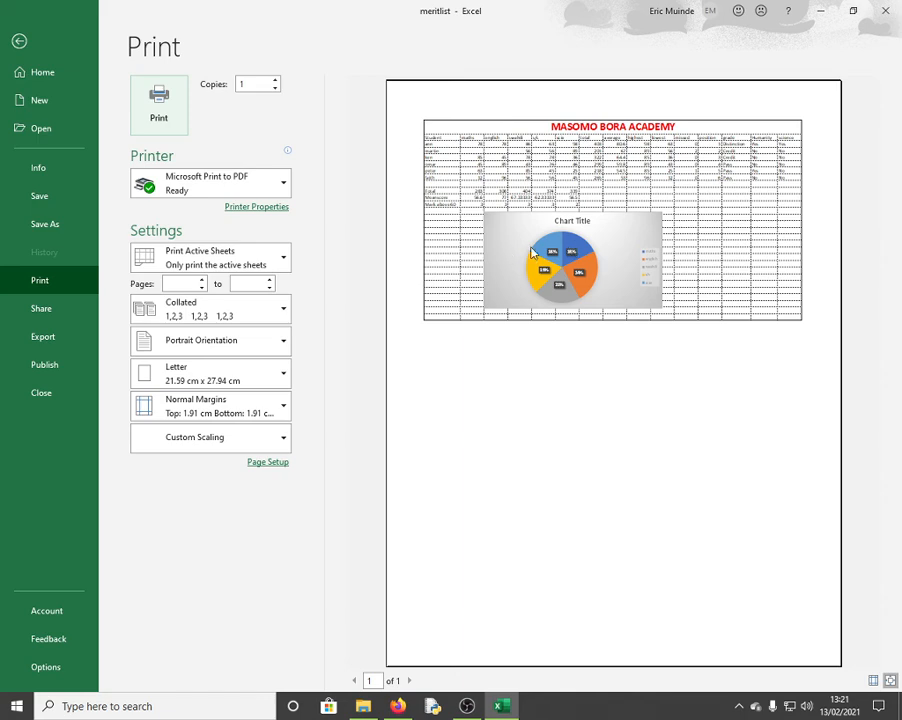
{"action": "left_click", "coordinate": [28, 42]}
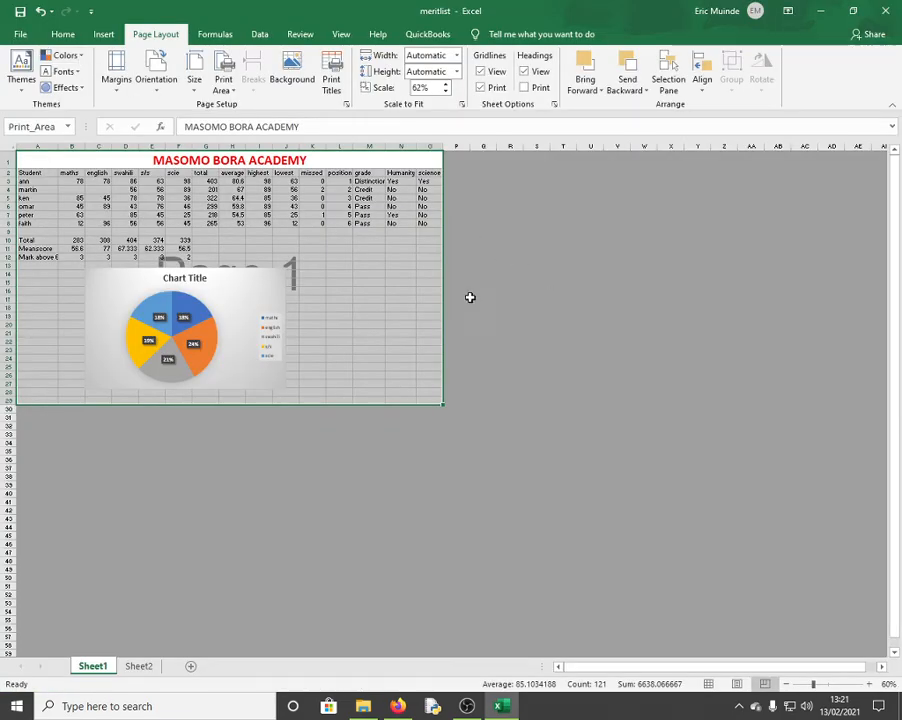
{"action": "left_click", "coordinate": [22, 33]}
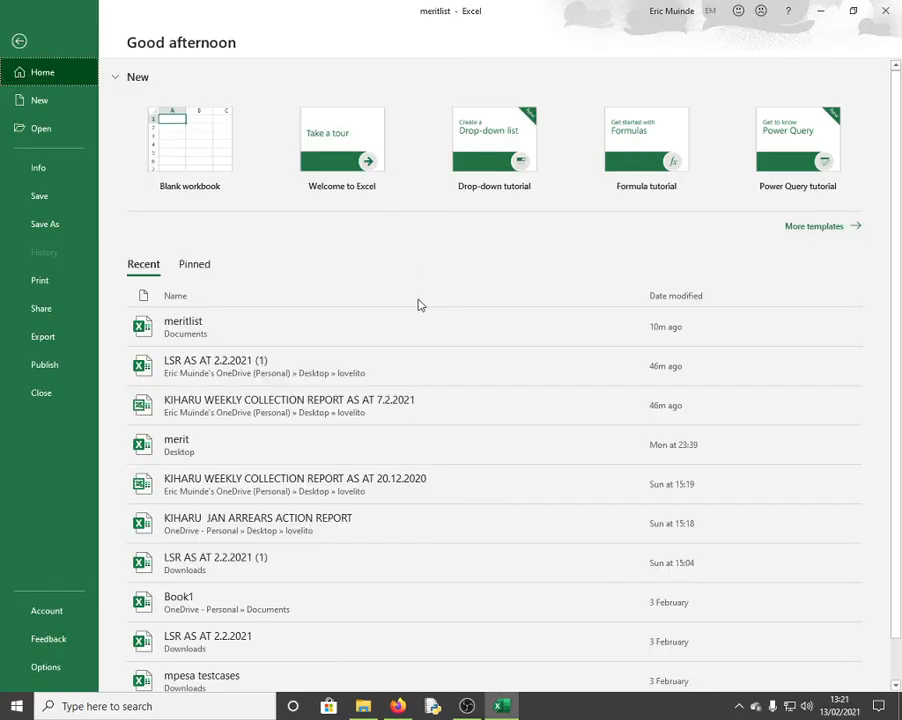
{"action": "left_click", "coordinate": [26, 43]}
{"action": "left_click", "coordinate": [452, 340]}
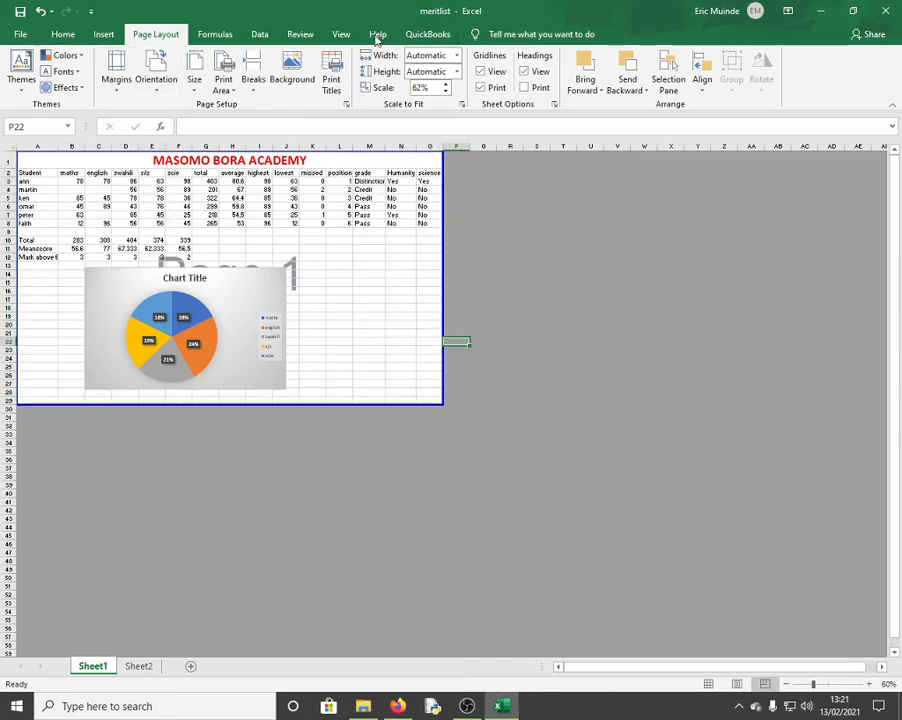
Switch the marks sheet back to Normal view
{"action": "left_click", "coordinate": [341, 34]}
{"action": "left_click", "coordinate": [20, 72]}
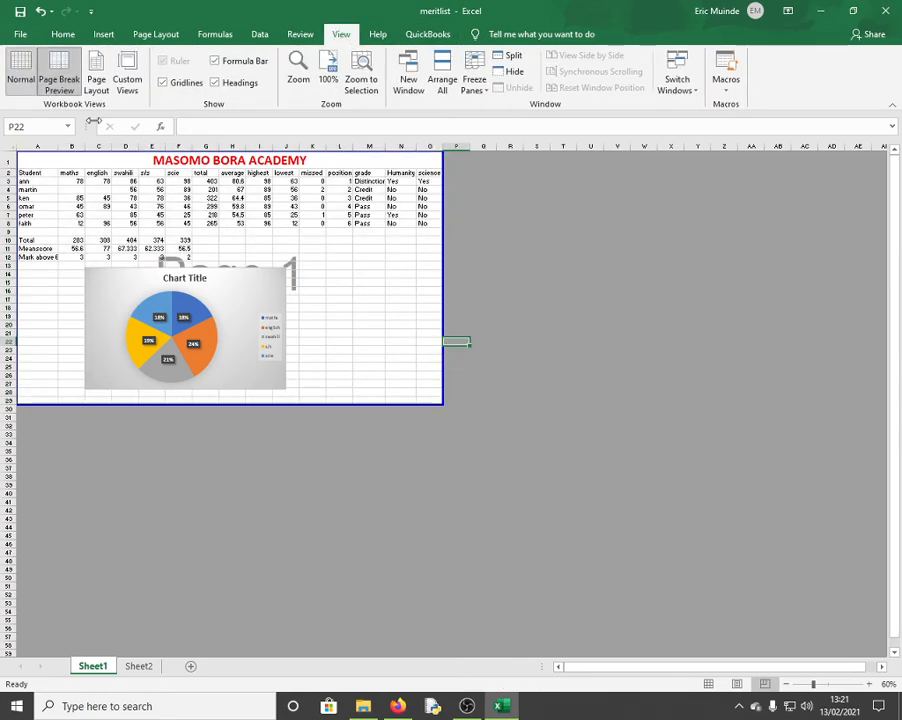
{"action": "left_click", "coordinate": [520, 305]}
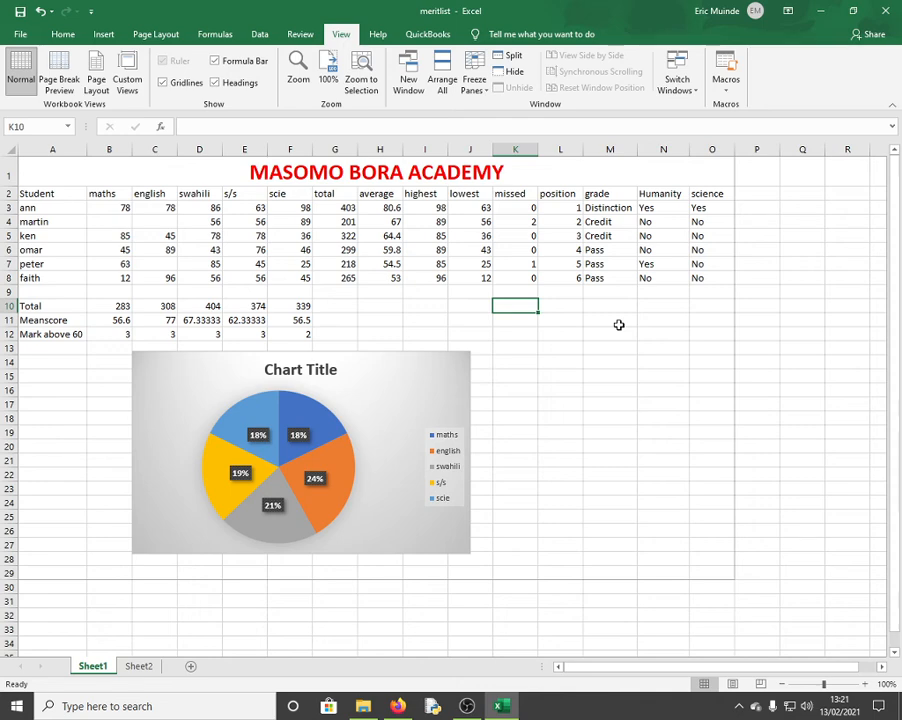
Inspect the COUNTIF, mean score, maths SUM and G7 row total formulas
{"action": "left_click", "coordinate": [96, 336]}
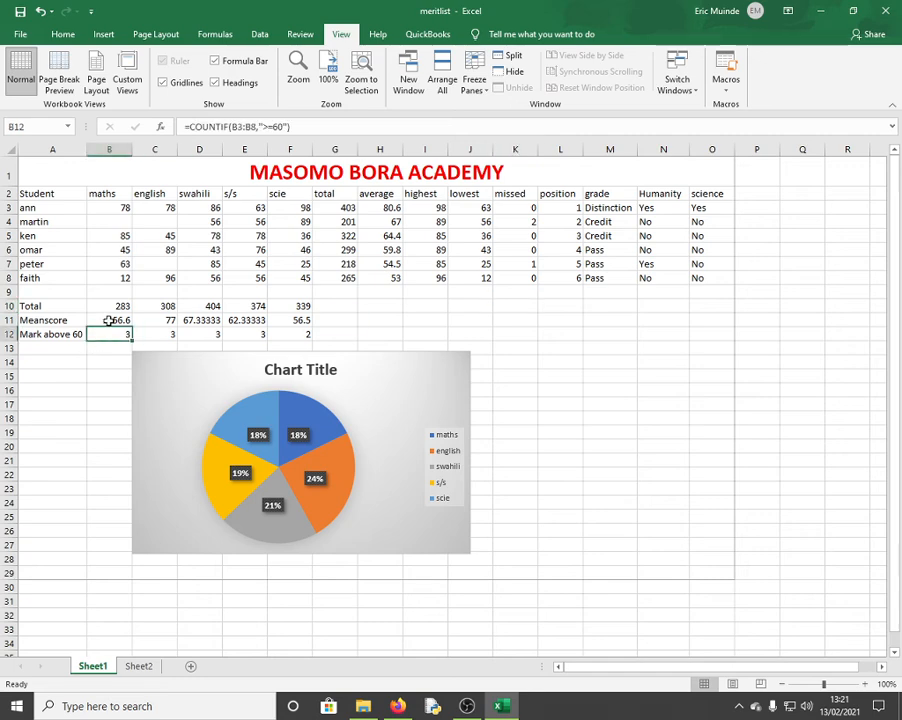
{"action": "left_click", "coordinate": [109, 320]}
{"action": "left_click", "coordinate": [116, 307]}
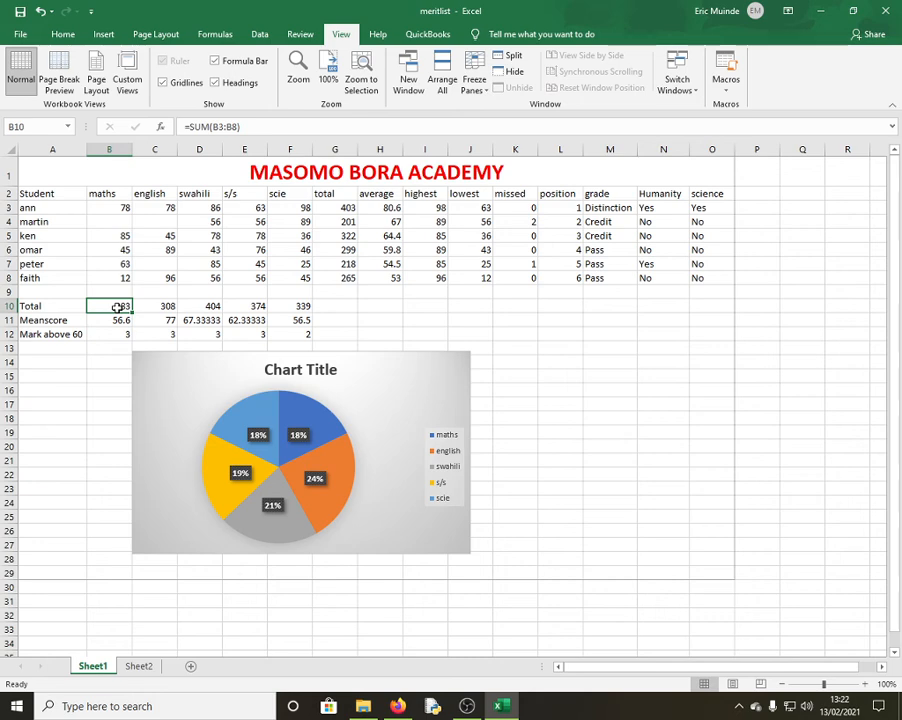
{"action": "left_click", "coordinate": [340, 264]}
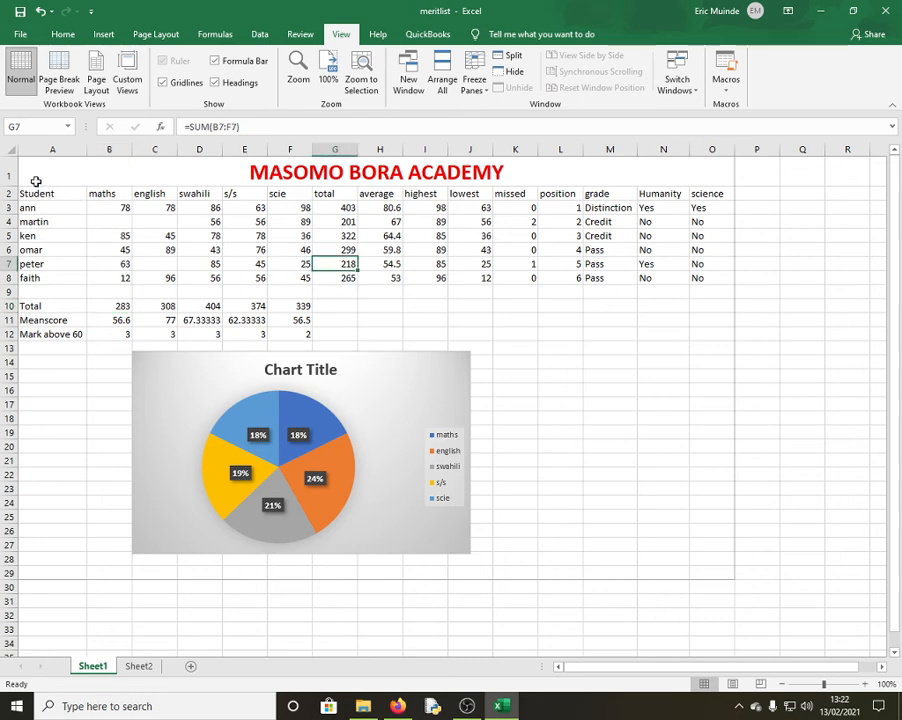
{"action": "mouse_move", "coordinate": [35, 181]}
{"action": "left_mouse_down"}
{"action": "mouse_move", "coordinate": [28, 179]}
{"action": "mouse_move", "coordinate": [45, 190]}
{"action": "left_mouse_up"}
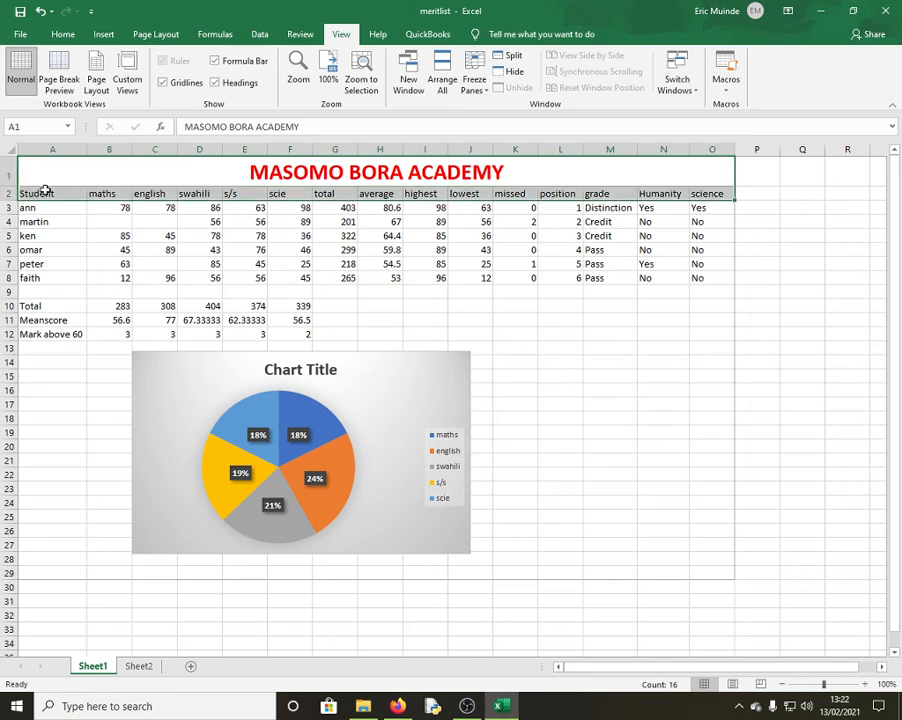
{"action": "left_click", "coordinate": [474, 80]}
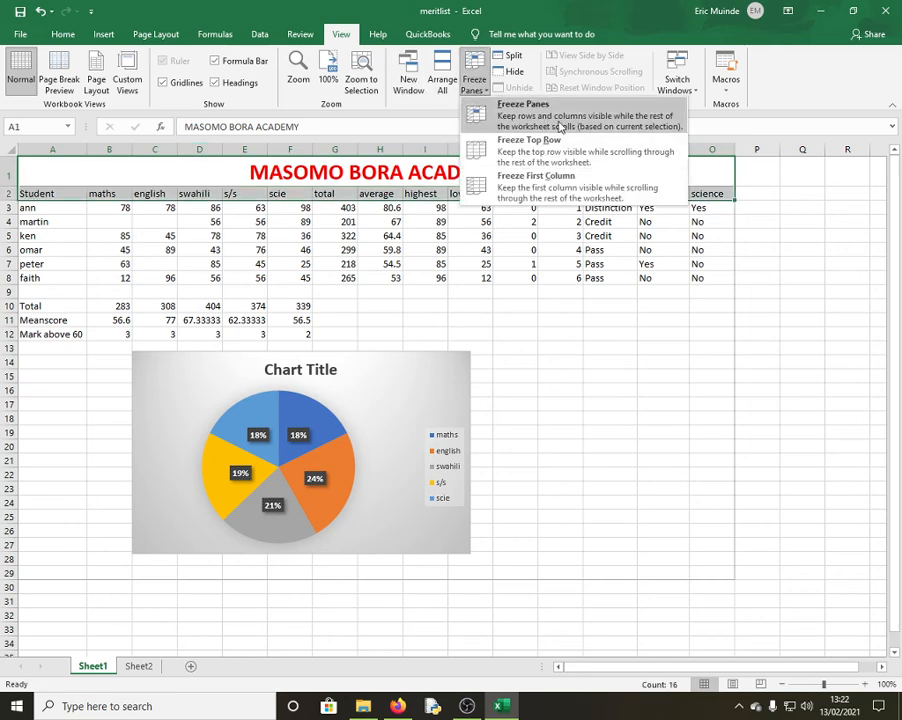
{"action": "left_click", "coordinate": [384, 290]}
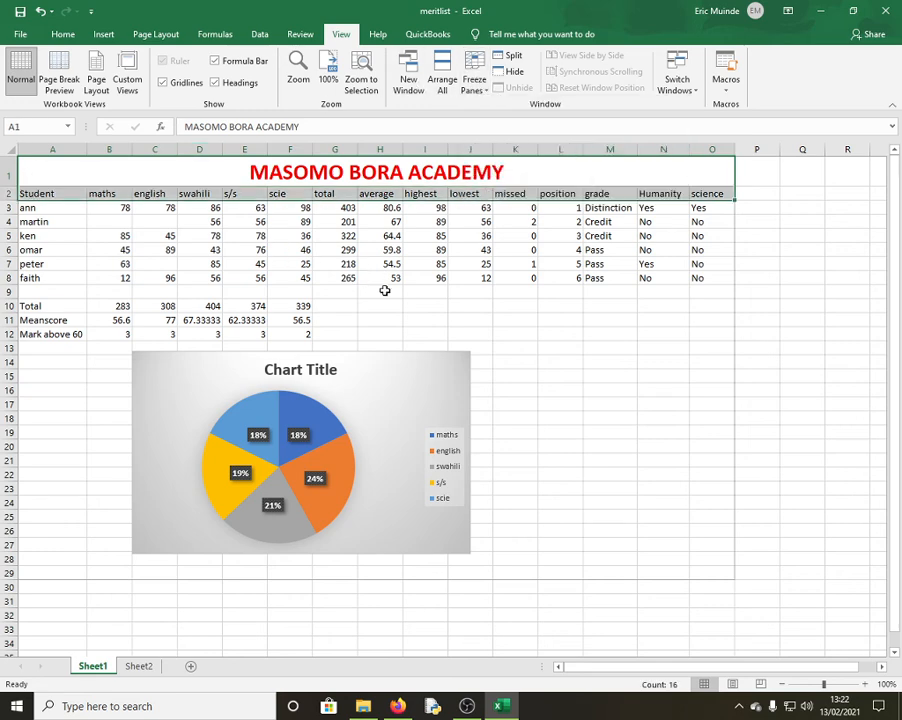
{"action": "scroll", "coordinate": [390, 284], "scroll_direction": "down", "scroll_amount": 3}
{"action": "scroll", "coordinate": [392, 282], "scroll_direction": "up", "scroll_amount": 3}
{"action": "left_click", "coordinate": [450, 276]}
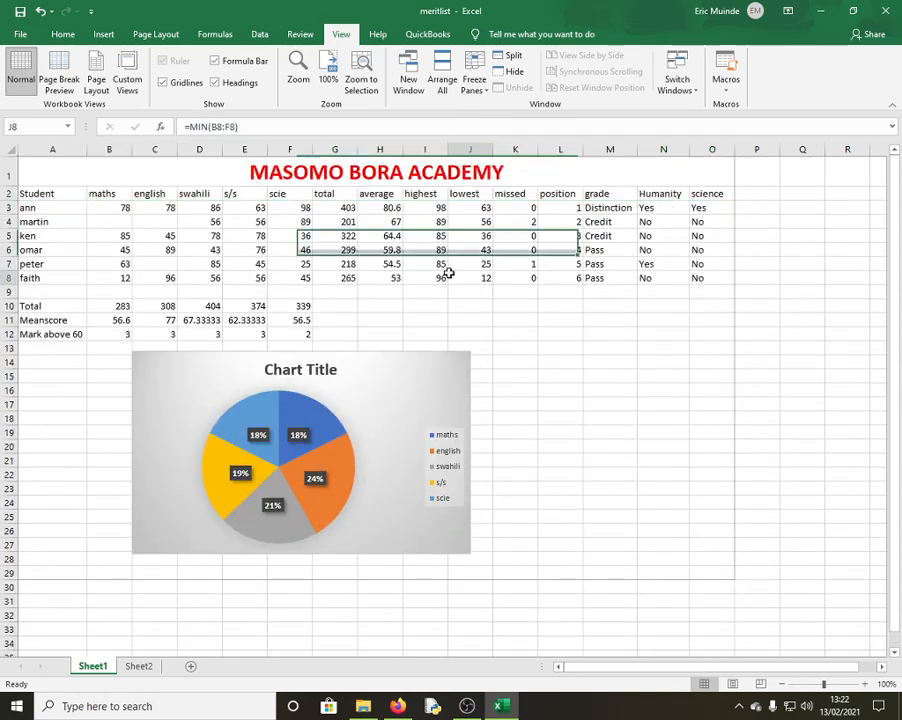
{"action": "left_click_drag", "start_coordinate": [449, 273], "coordinate": [449, 265]}
{"action": "left_click", "coordinate": [407, 248]}
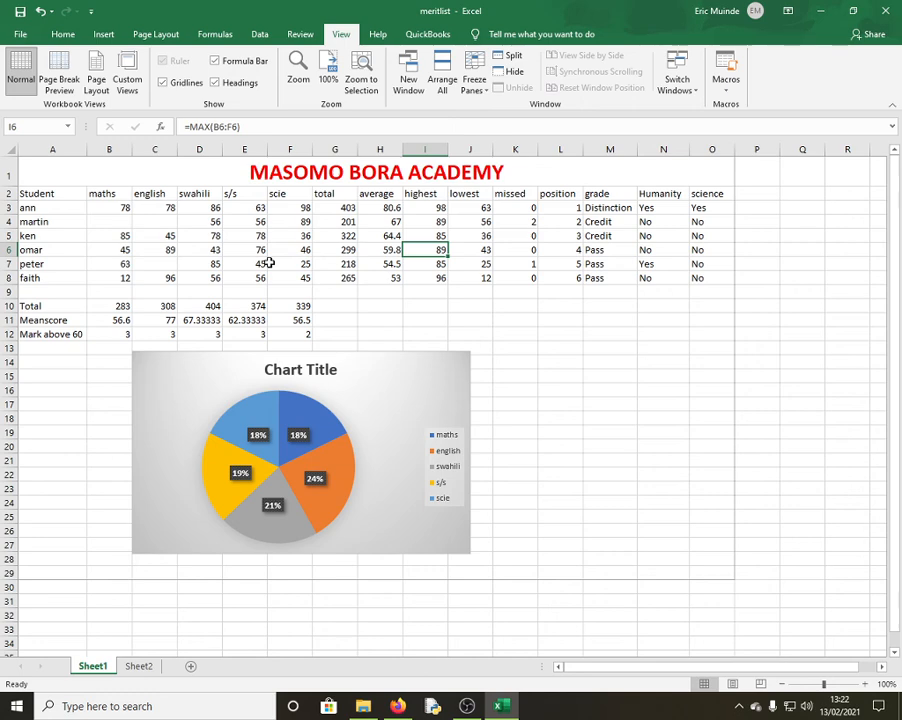
{"action": "left_click", "coordinate": [524, 277]}
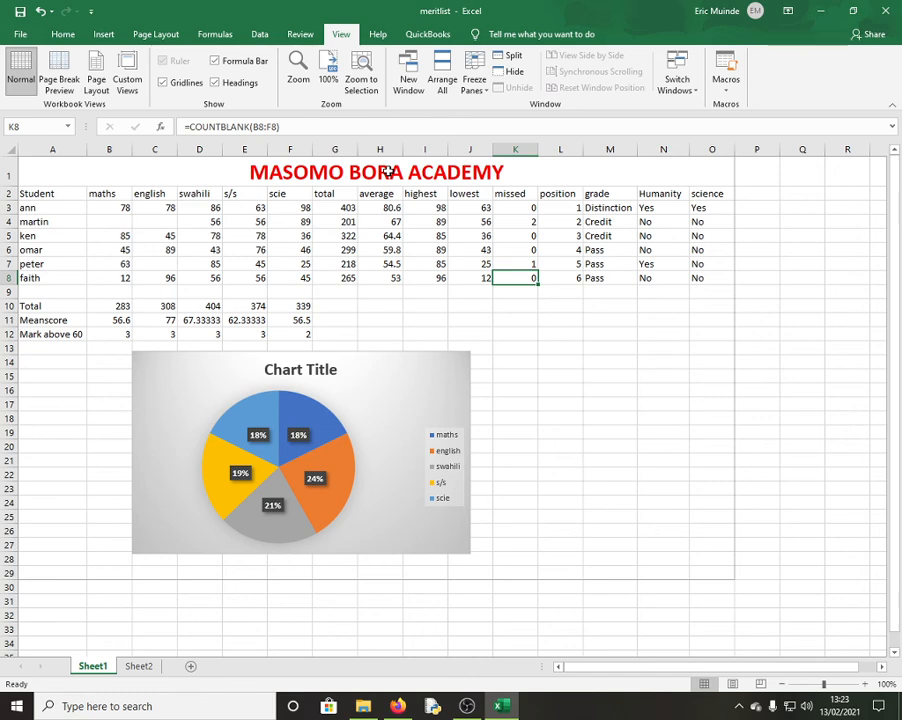
{"action": "left_click", "coordinate": [476, 305]}
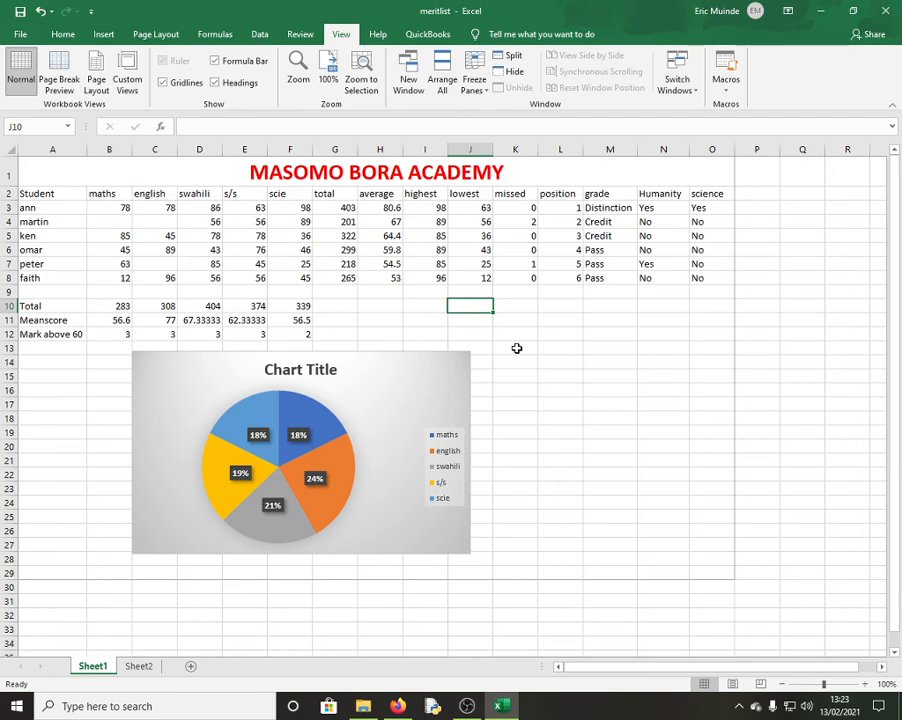
{"action": "left_click", "coordinate": [140, 666]}
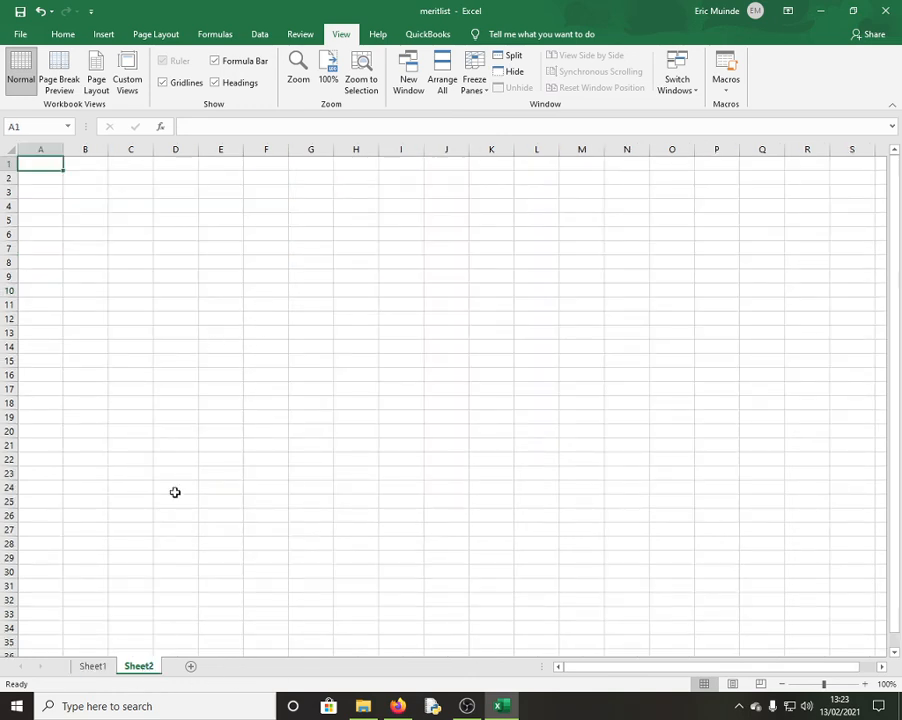
{"action": "left_click", "coordinate": [100, 668]}
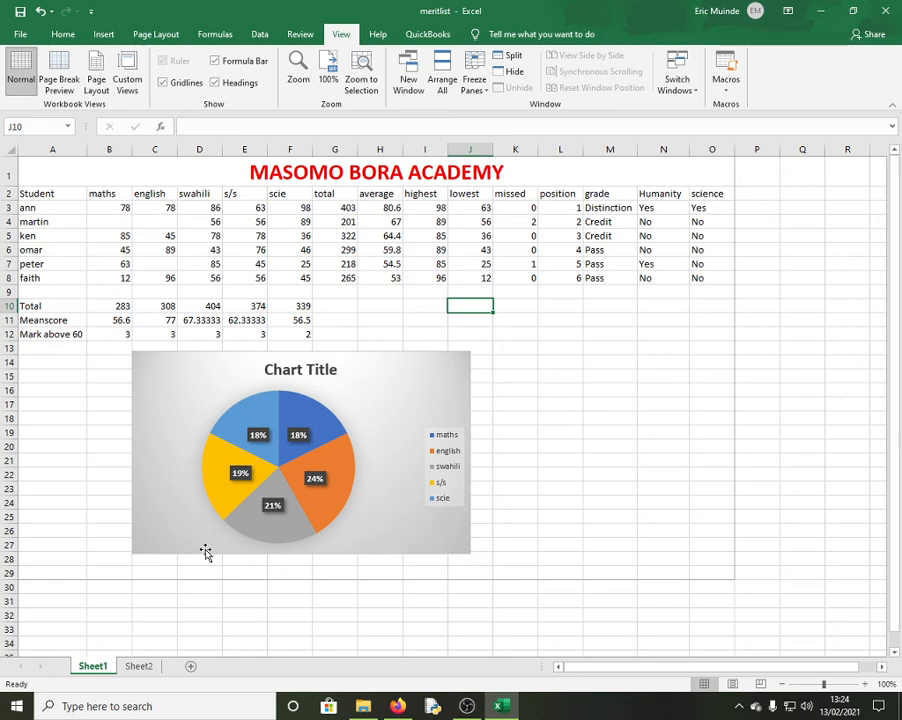
Browse the Financial and Logical function lists on the Formulas tab
{"action": "left_click", "coordinate": [261, 35]}
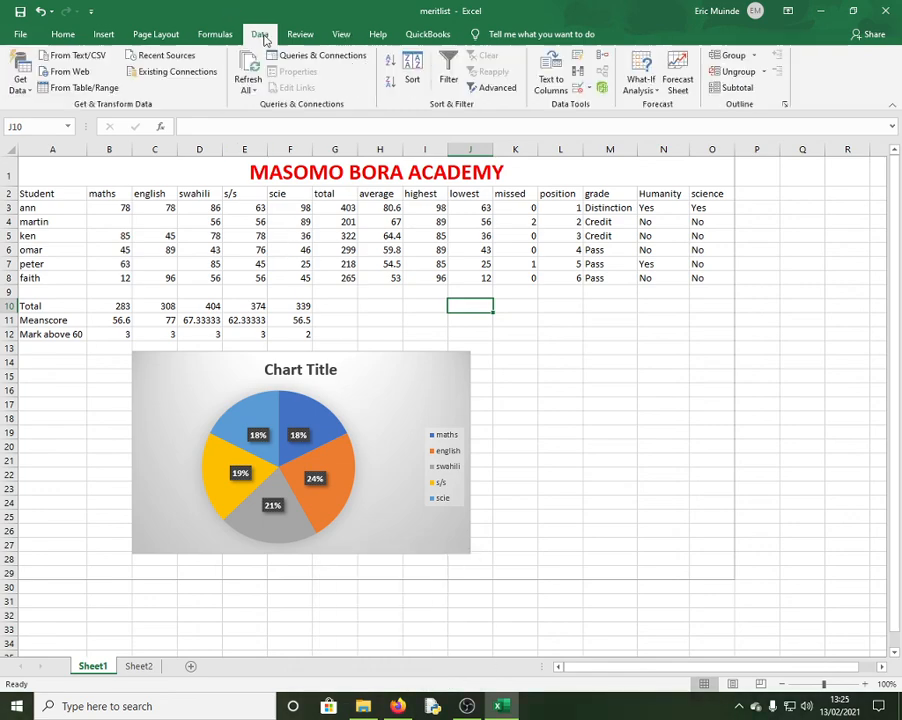
{"action": "left_click", "coordinate": [217, 36]}
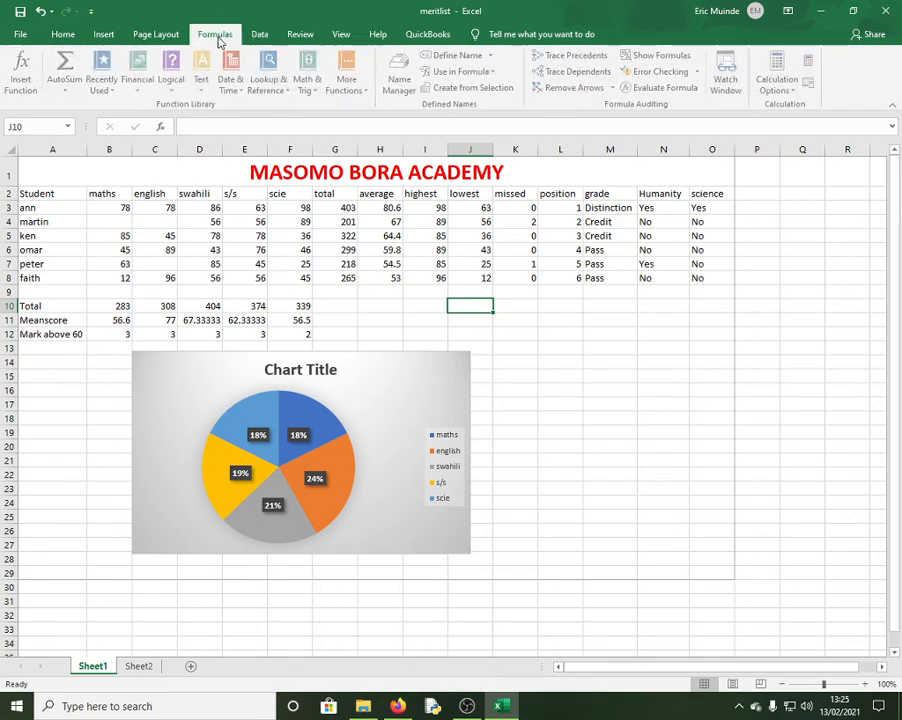
{"action": "left_click", "coordinate": [143, 86]}
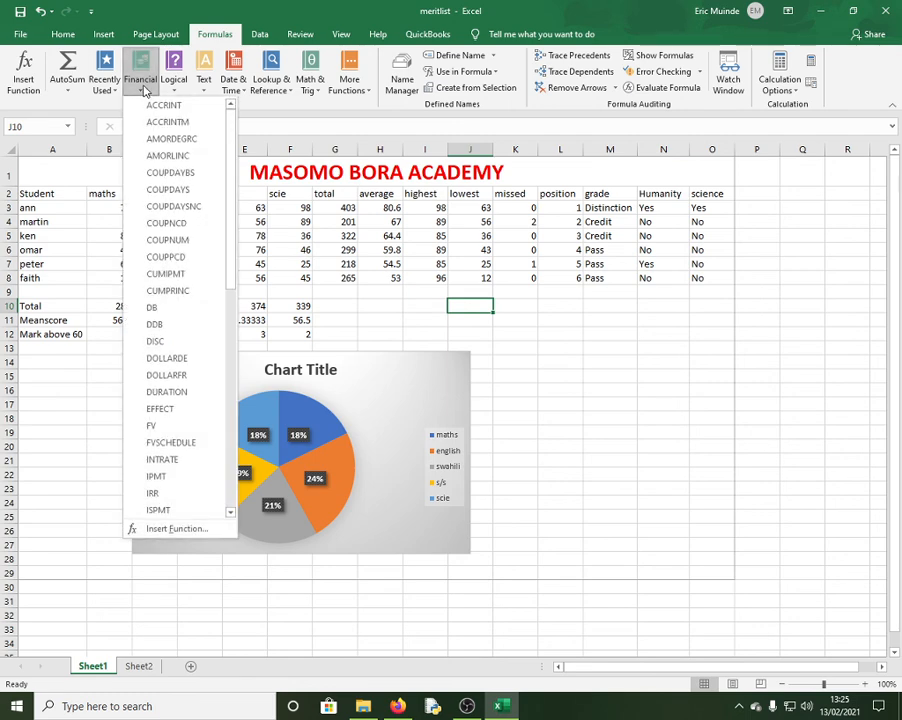
{"action": "left_click", "coordinate": [175, 88]}
{"action": "left_click", "coordinate": [175, 88]}
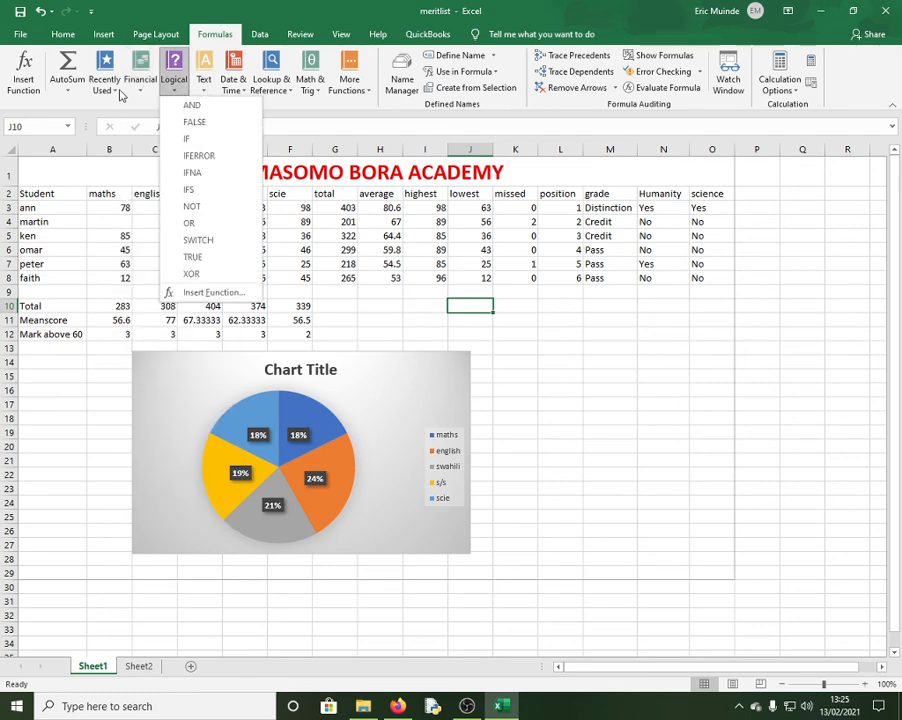
{"action": "left_click", "coordinate": [439, 249]}
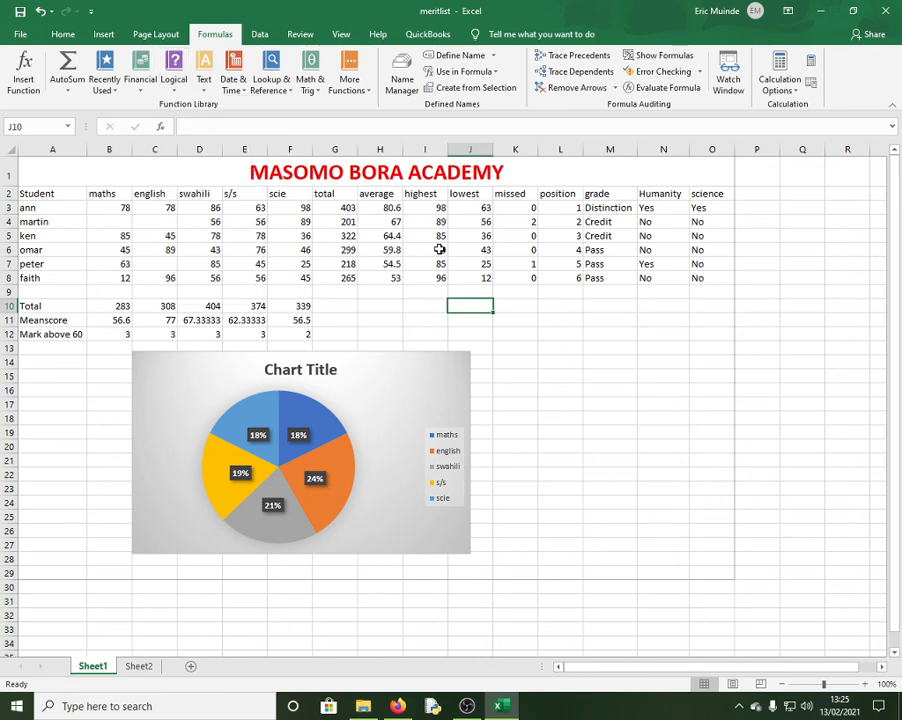